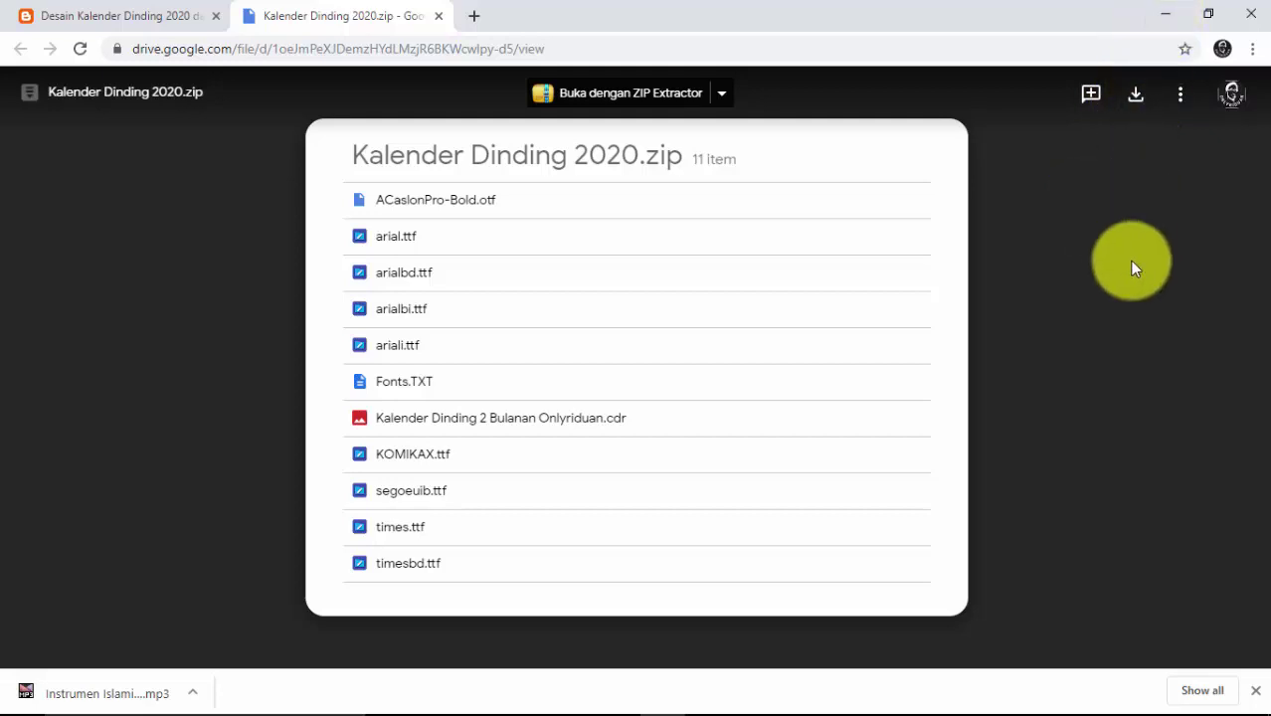
Step: Minimize the browser previewing Kalender Dinding 2020.zip in Google Drive
{"action": "left_click", "coordinate": [1166, 14]}
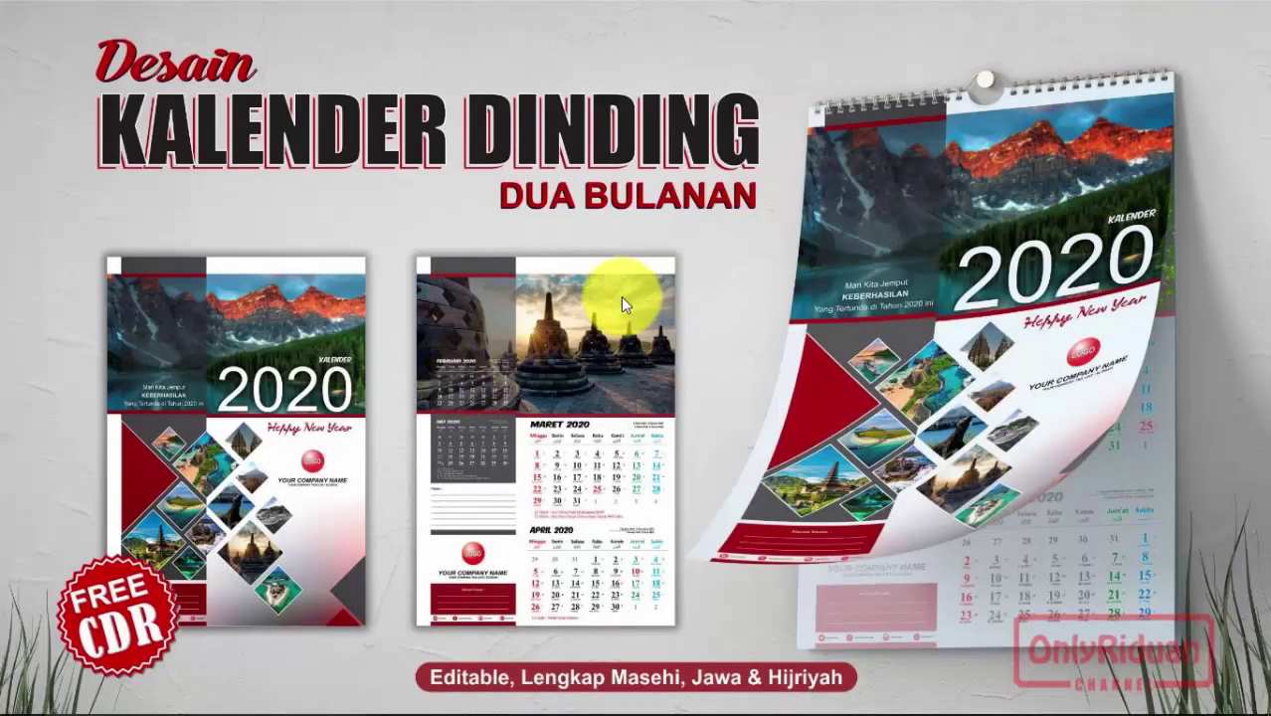
Step: Extract the Kalender Dinding 2020 archive into its folder, entering the archive password
{"action": "left_click", "coordinate": [463, 701]}
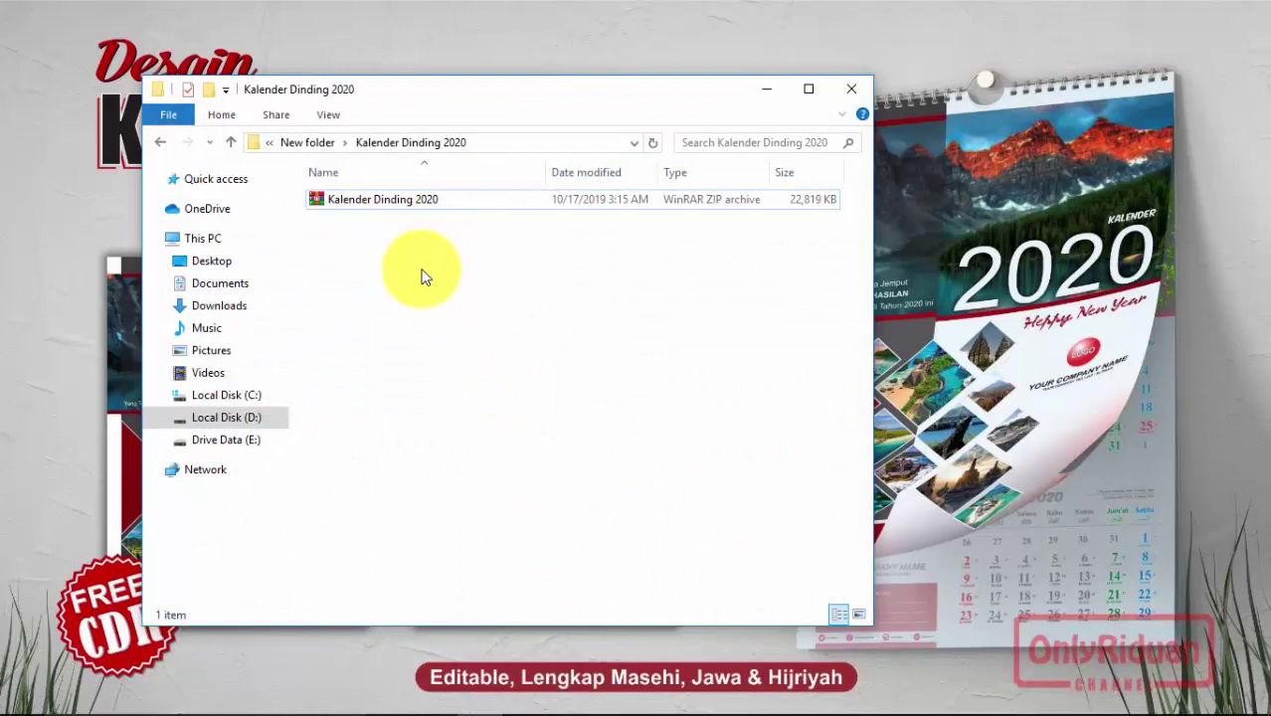
{"action": "left_click_drag", "start_coordinate": [415, 86], "coordinate": [479, 108]}
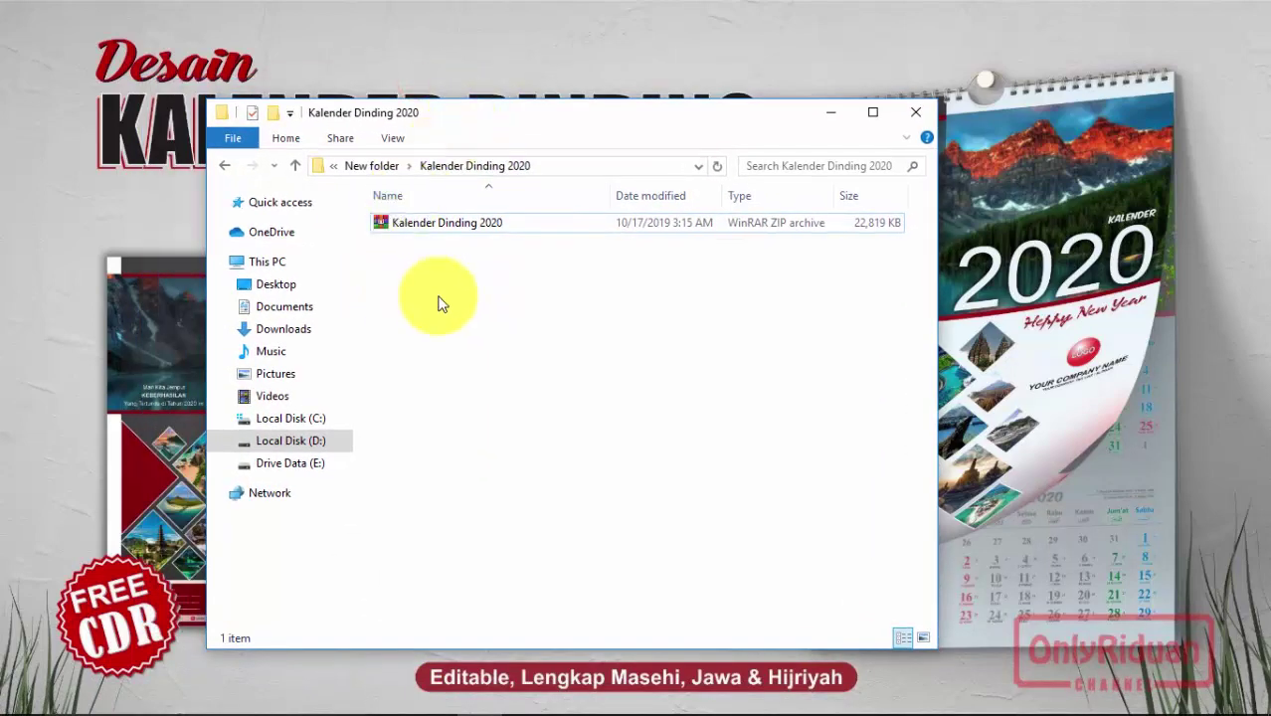
{"action": "right_click", "coordinate": [428, 235]}
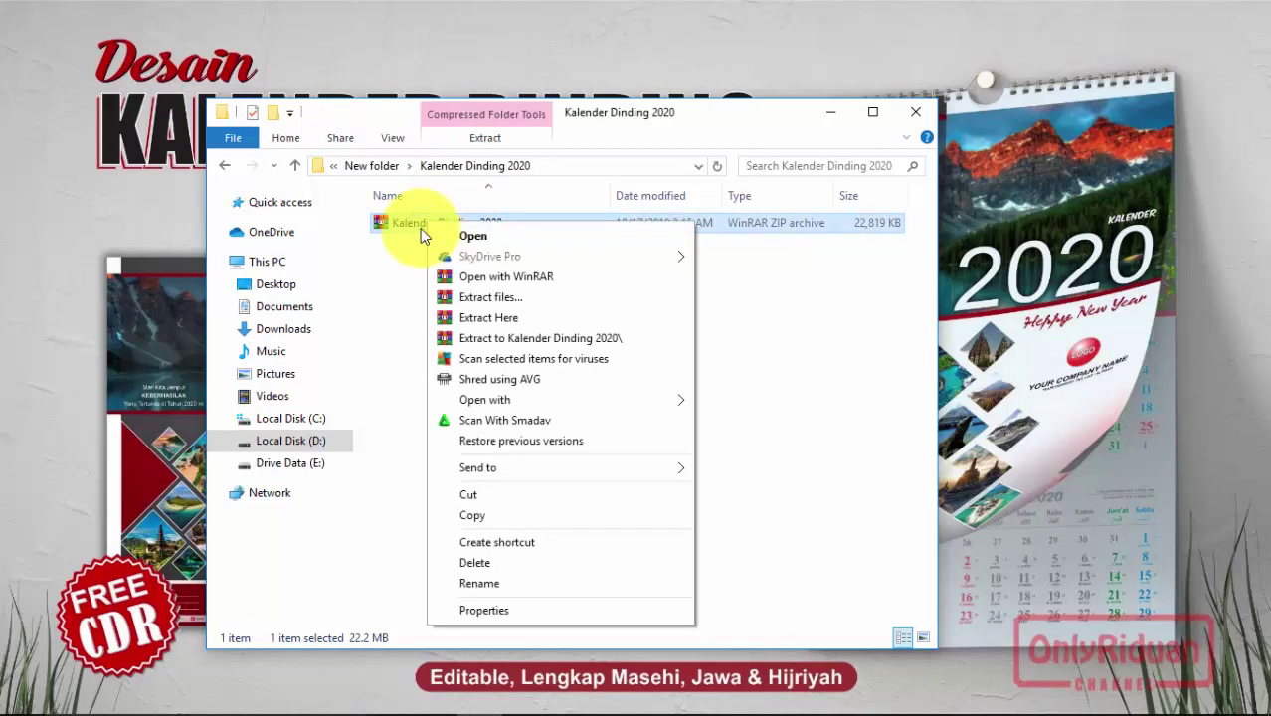
{"action": "left_click", "coordinate": [488, 318]}
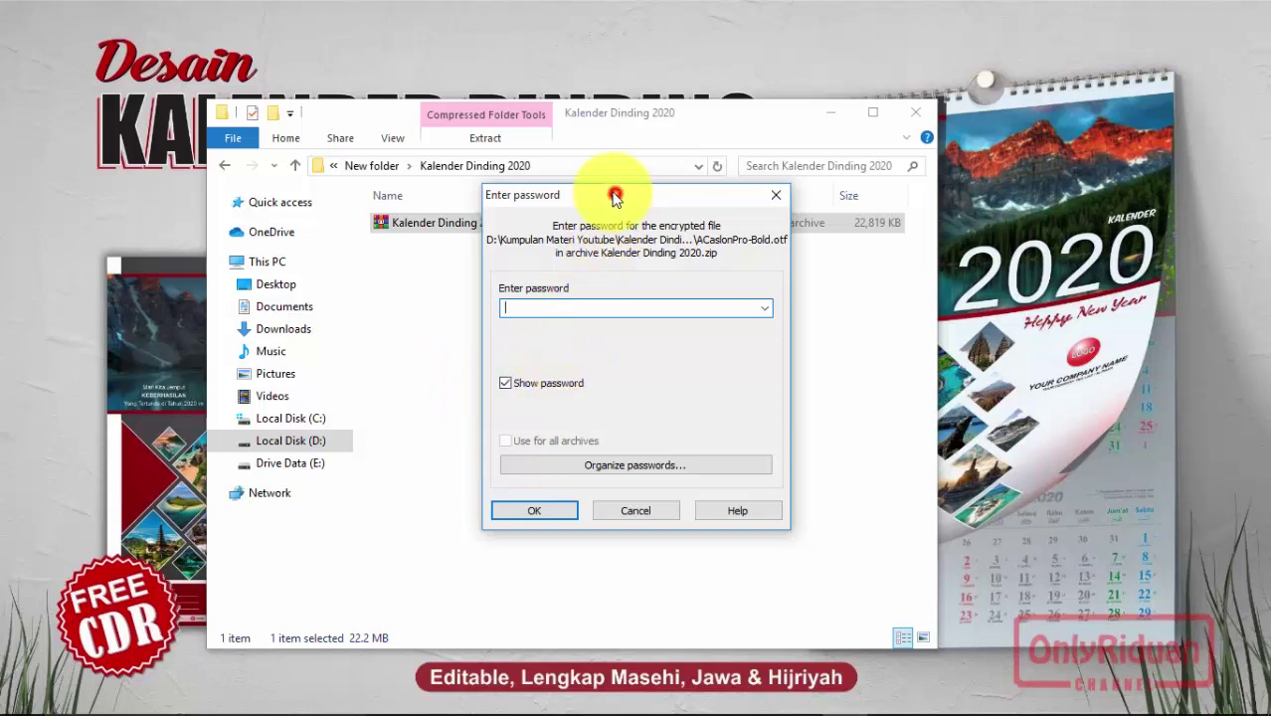
{"action": "left_click_drag", "start_coordinate": [612, 196], "coordinate": [594, 196]}
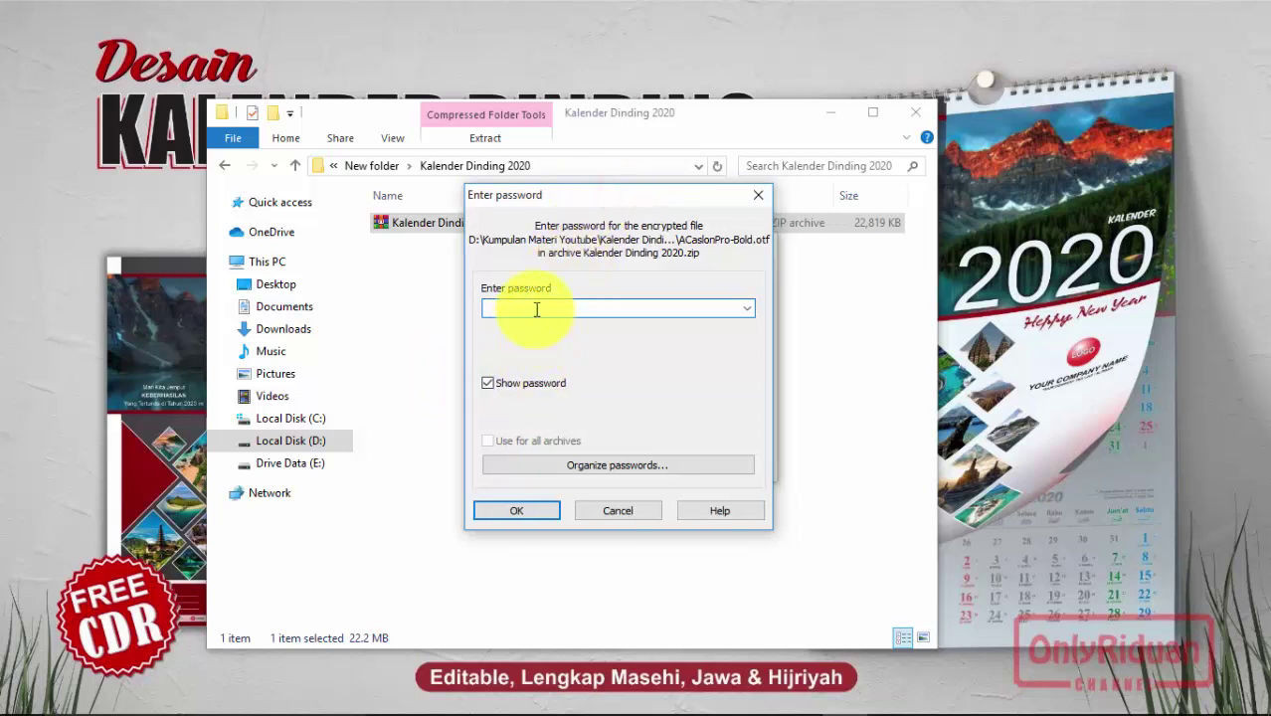
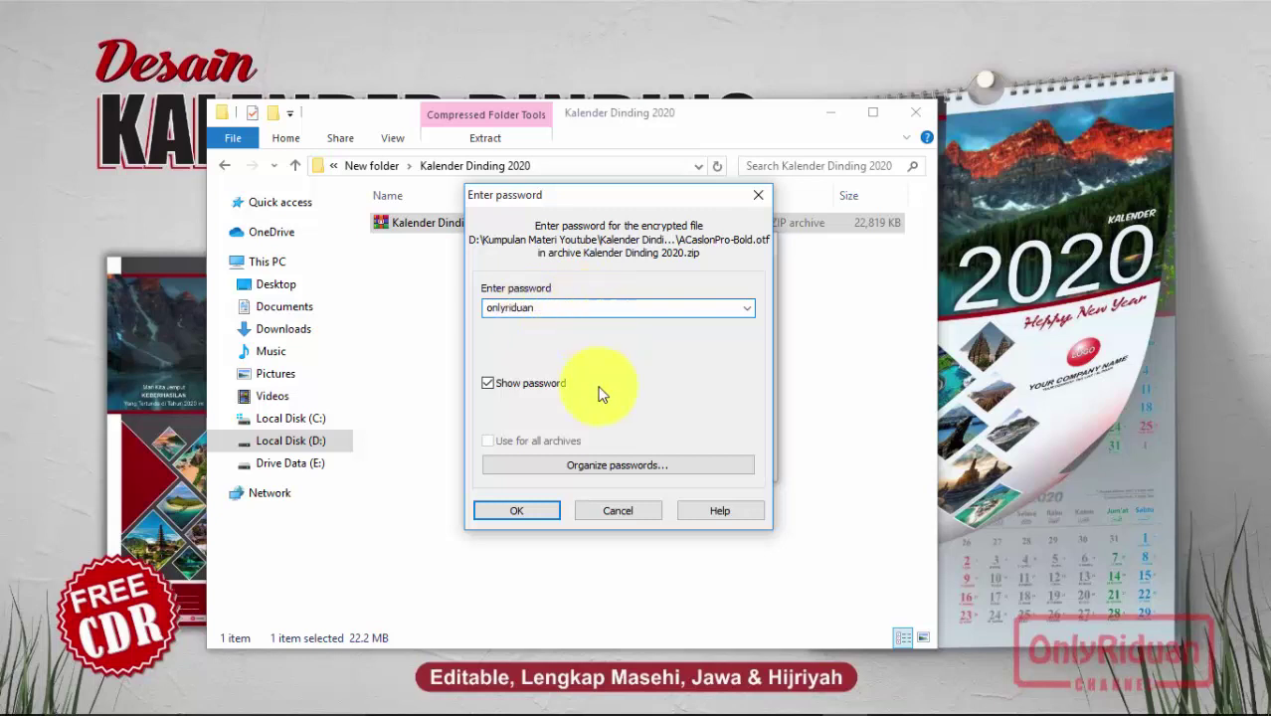
{"action": "left_click", "coordinate": [503, 511]}
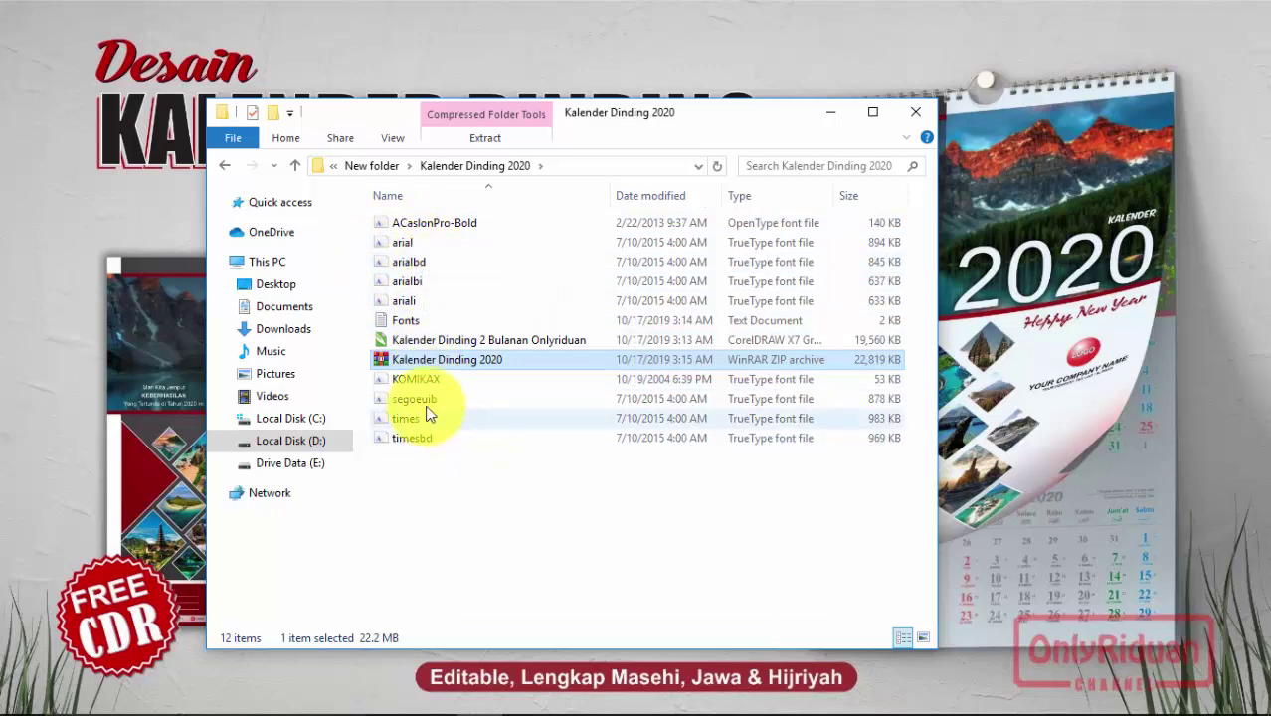
Step: Select the KOMIKAX font file, dismiss its menu, and minimize the folder window
{"action": "left_click", "coordinate": [420, 380]}
{"action": "right_click", "coordinate": [420, 378]}
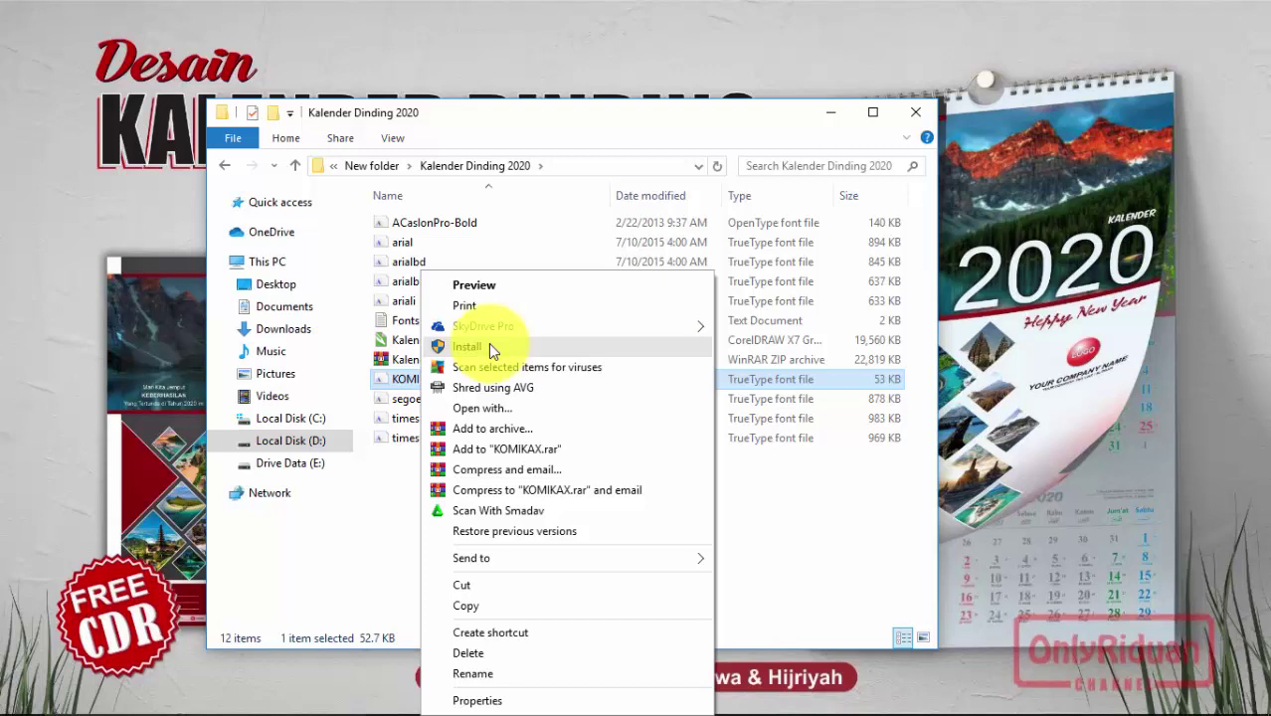
{"action": "left_click", "coordinate": [577, 112]}
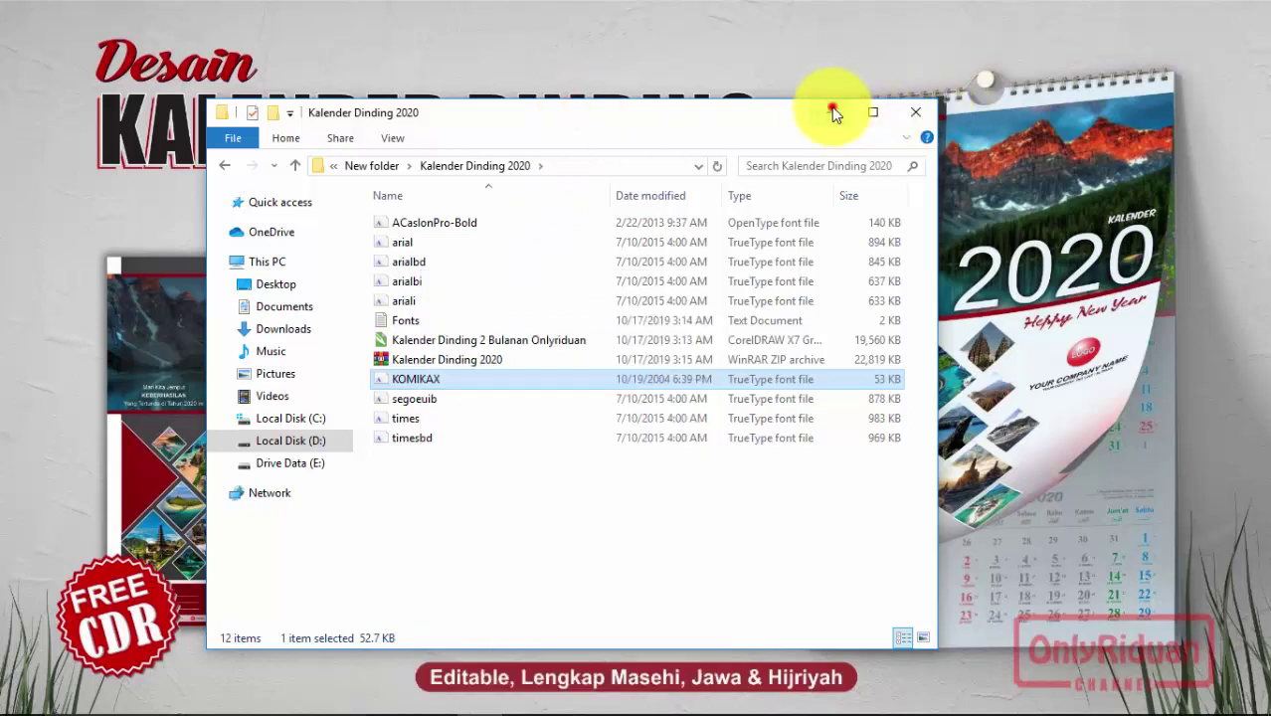
{"action": "left_click", "coordinate": [831, 113]}
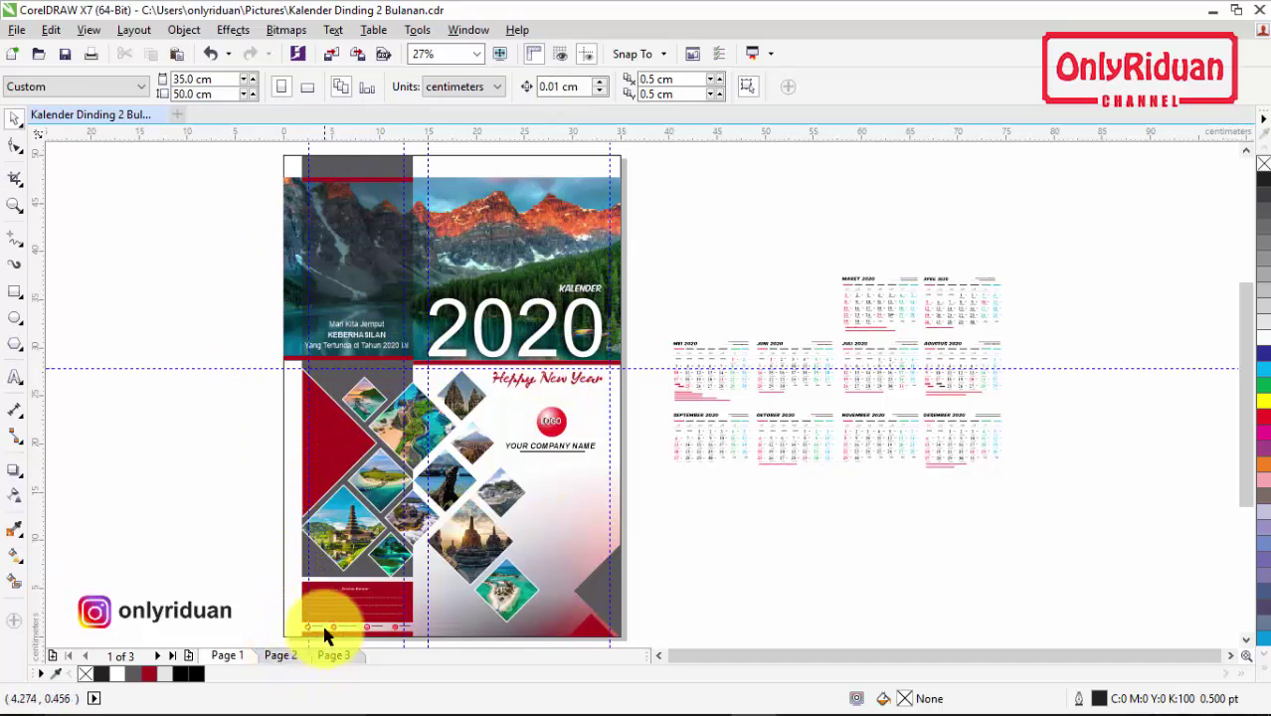
{"action": "left_click", "coordinate": [285, 657]}
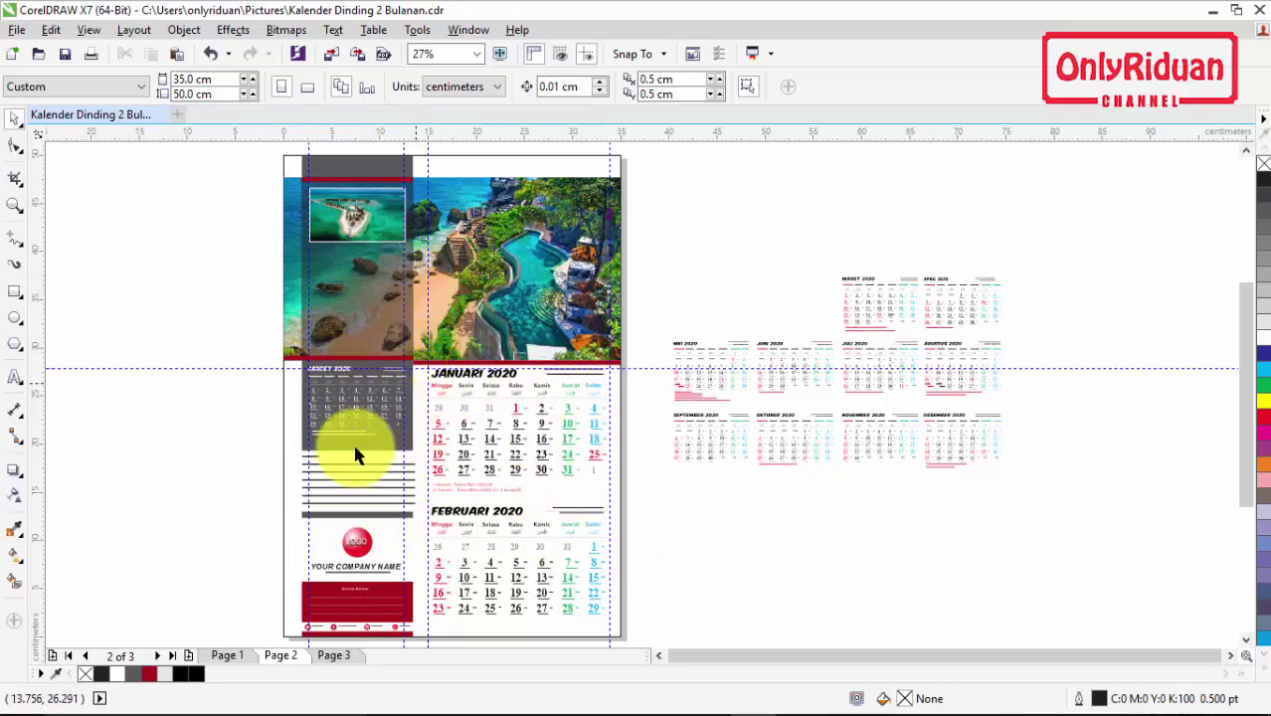
{"action": "left_click", "coordinate": [235, 659]}
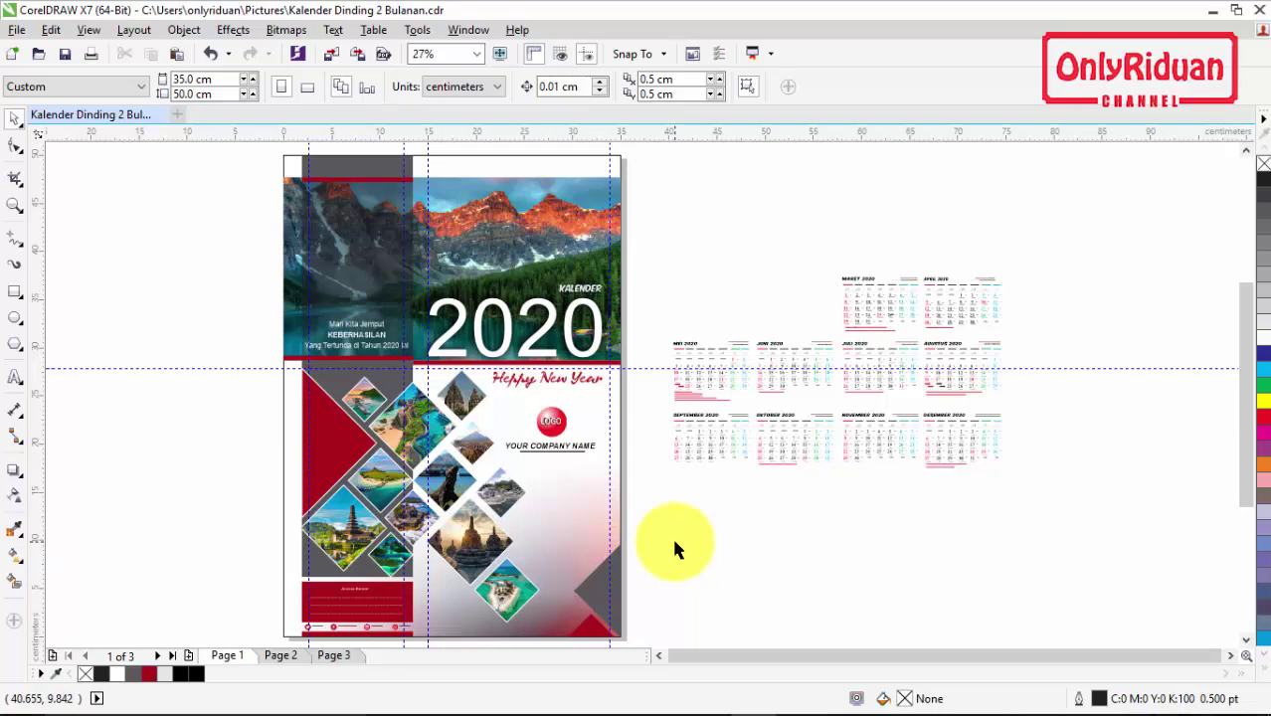
{"action": "left_click_drag", "start_coordinate": [680, 654], "coordinate": [663, 653]}
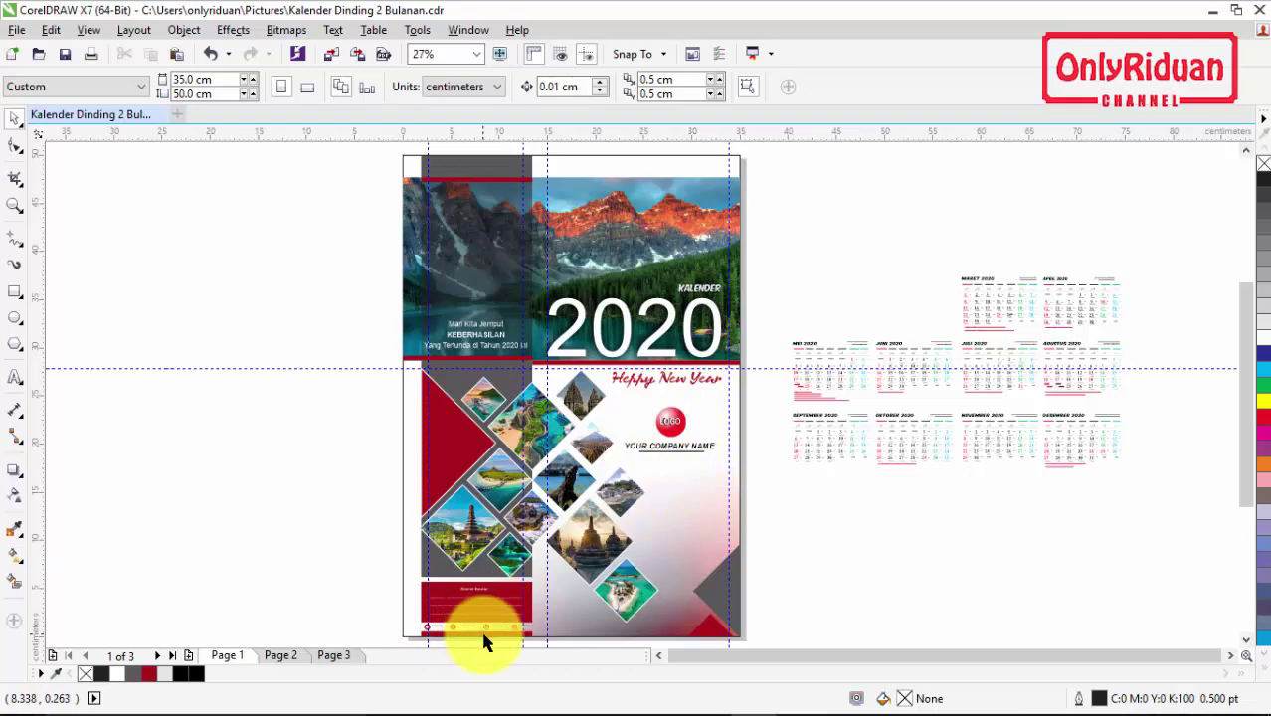
{"action": "scroll", "coordinate": [485, 640], "scroll_direction": "up", "scroll_amount": 4}
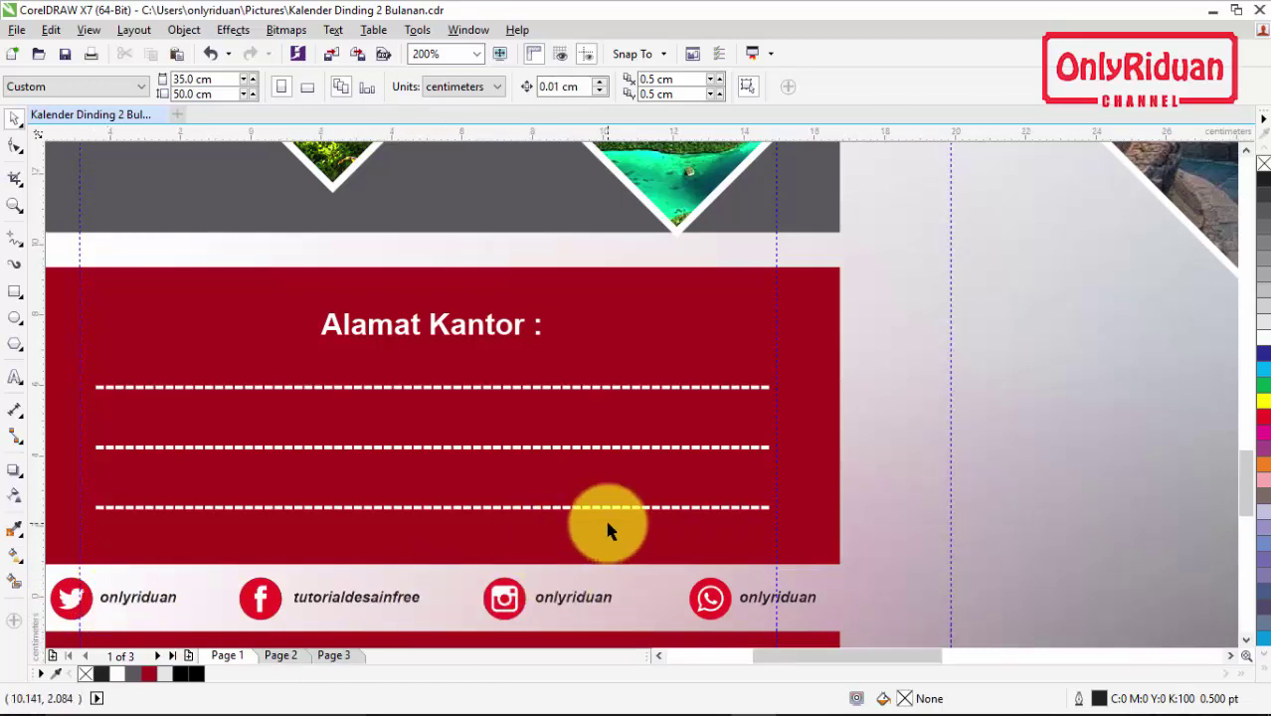
{"action": "scroll", "coordinate": [607, 530], "scroll_direction": "down", "scroll_amount": 3}
{"action": "scroll", "coordinate": [609, 529], "scroll_direction": "down", "scroll_amount": 1}
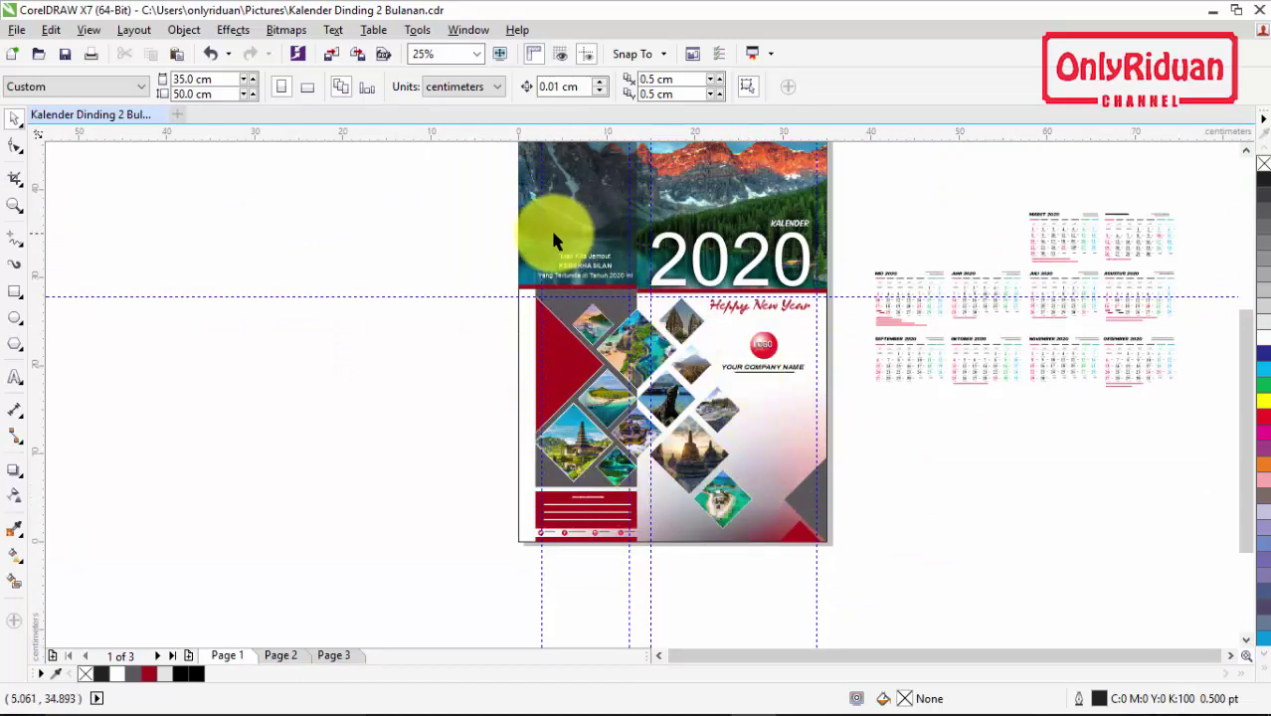
{"action": "scroll", "coordinate": [597, 254], "scroll_direction": "up", "scroll_amount": 2}
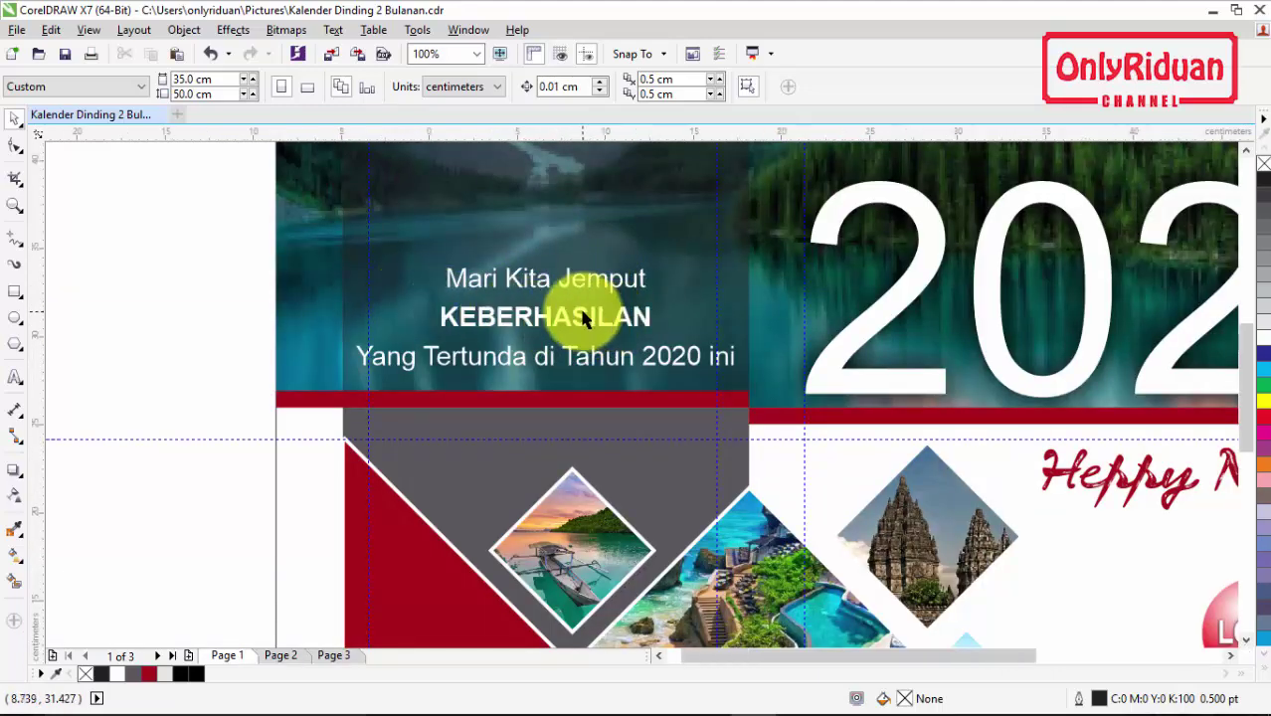
{"action": "scroll", "coordinate": [584, 316], "scroll_direction": "down", "scroll_amount": 1}
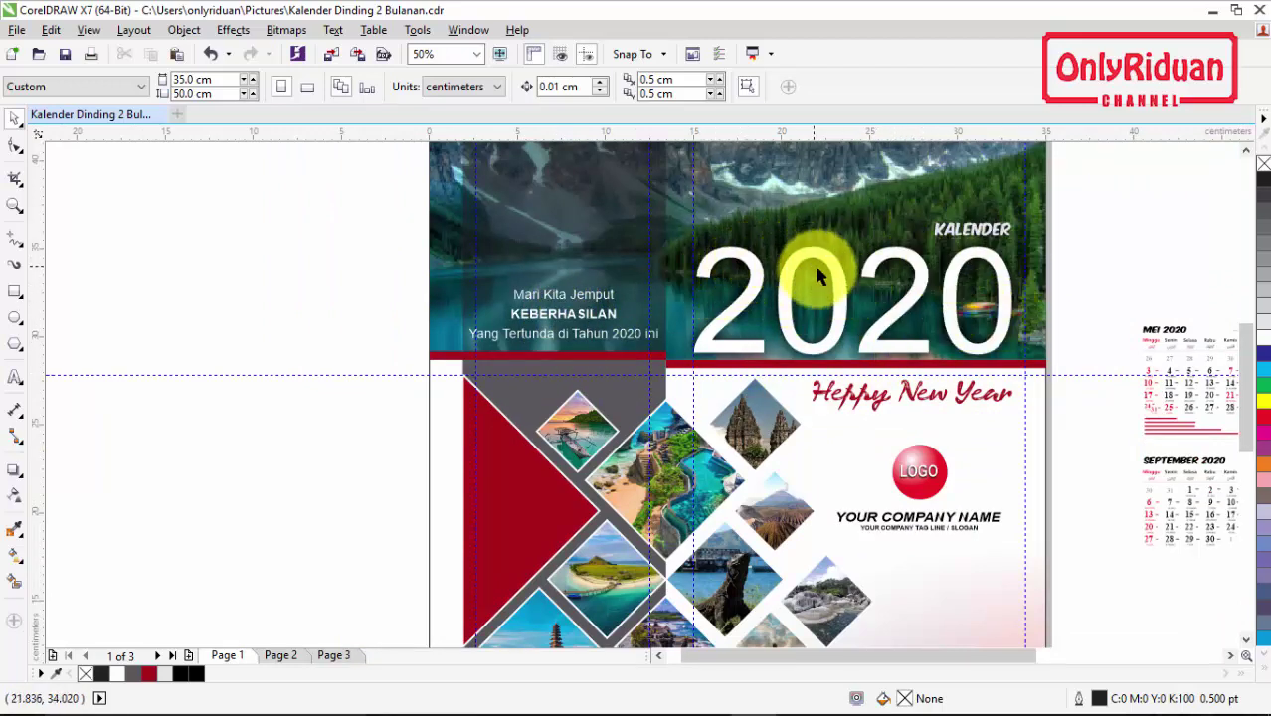
{"action": "left_click", "coordinate": [903, 267]}
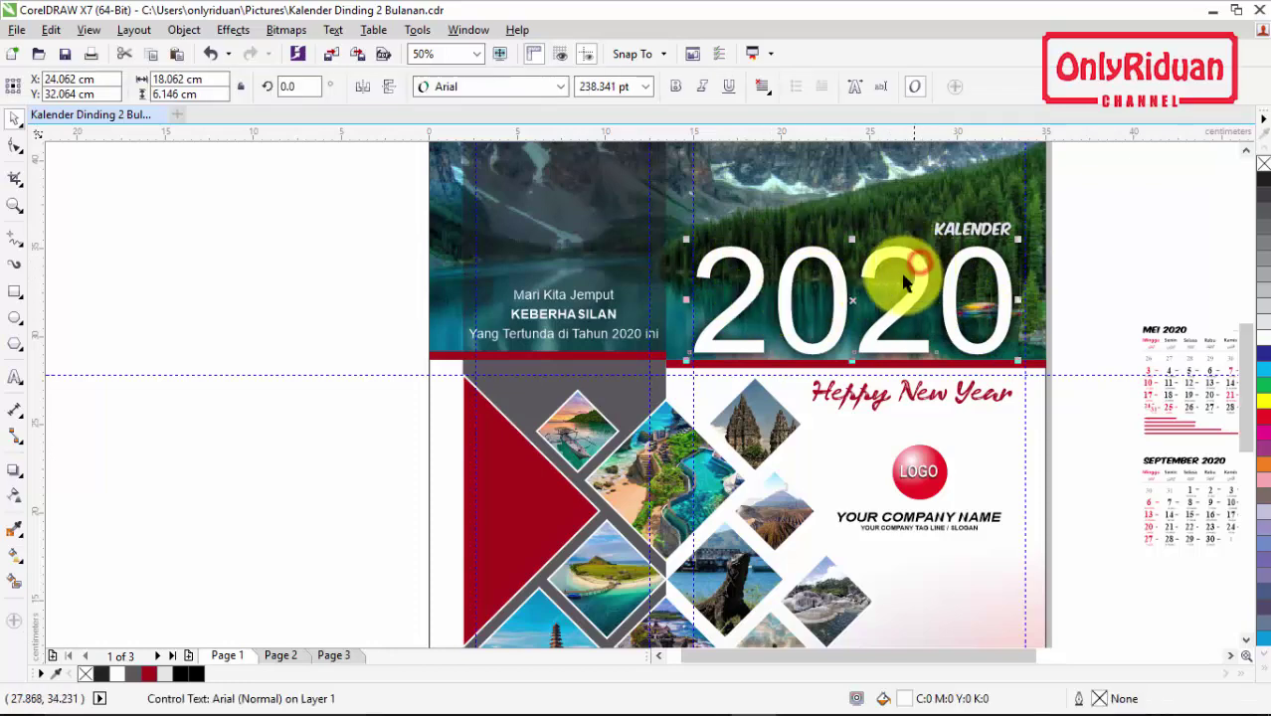
{"action": "left_click", "coordinate": [560, 86]}
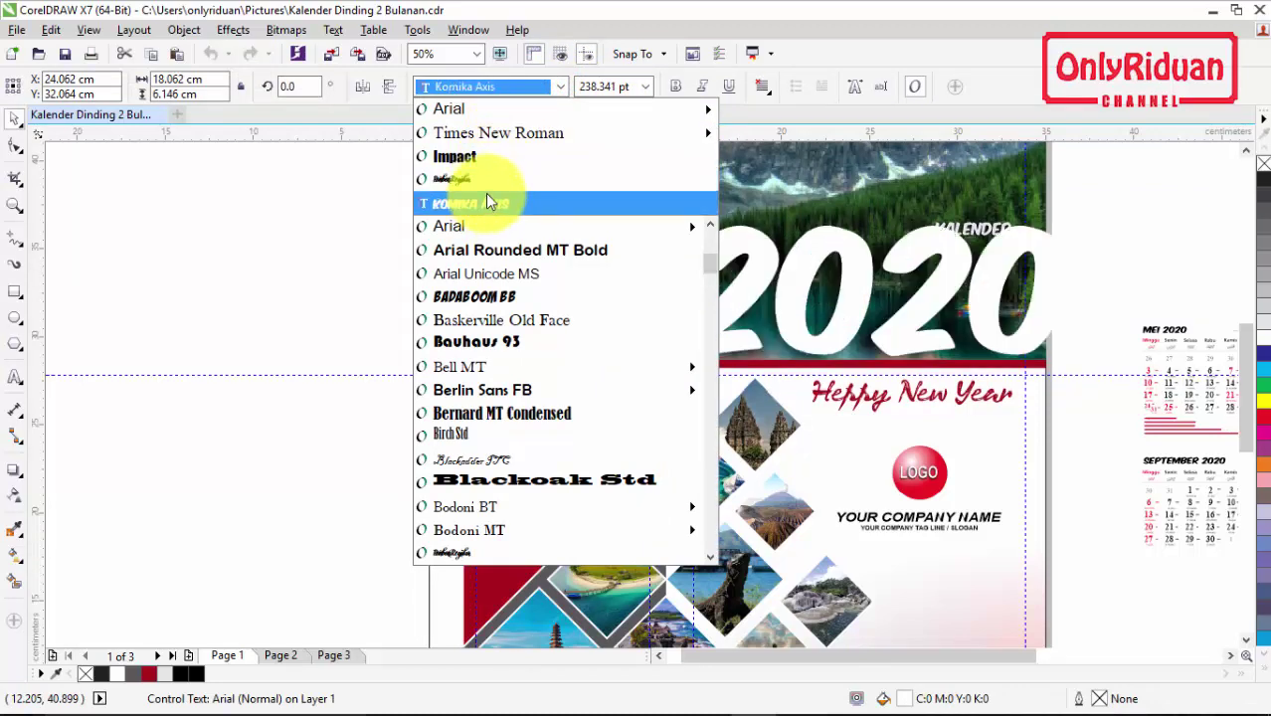
{"action": "left_click", "coordinate": [484, 107]}
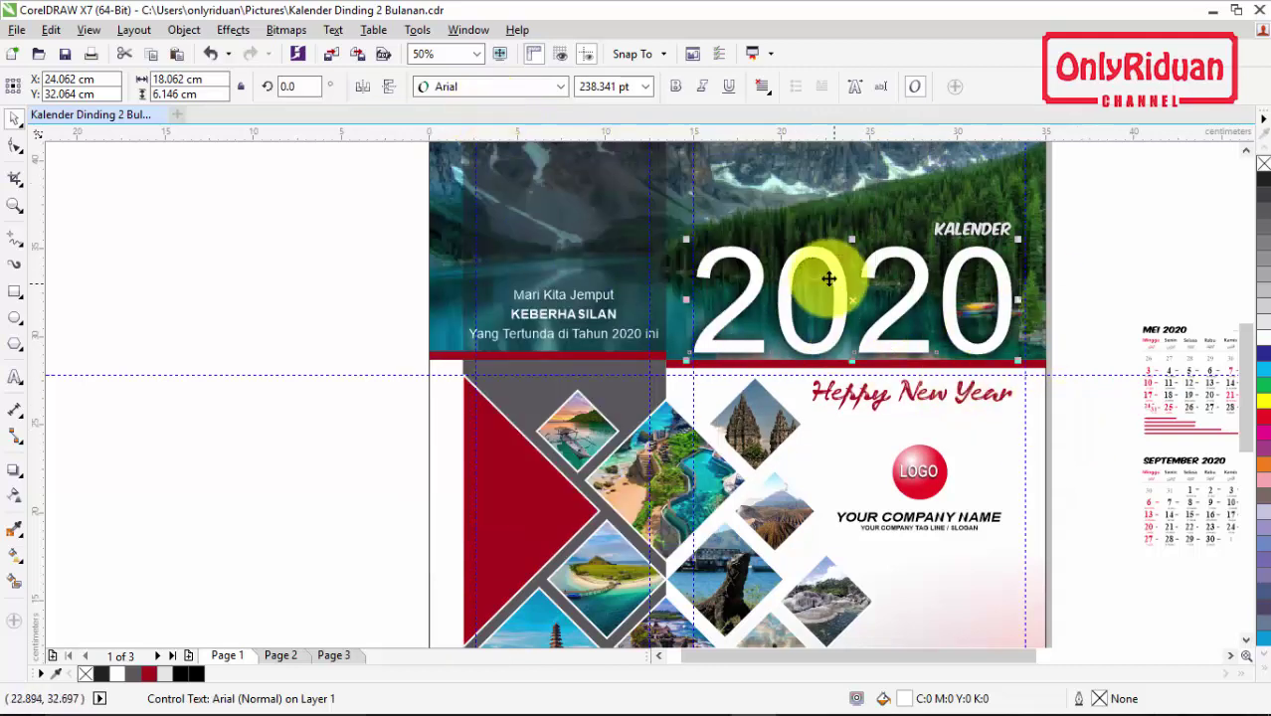
{"action": "left_click", "coordinate": [1265, 418]}
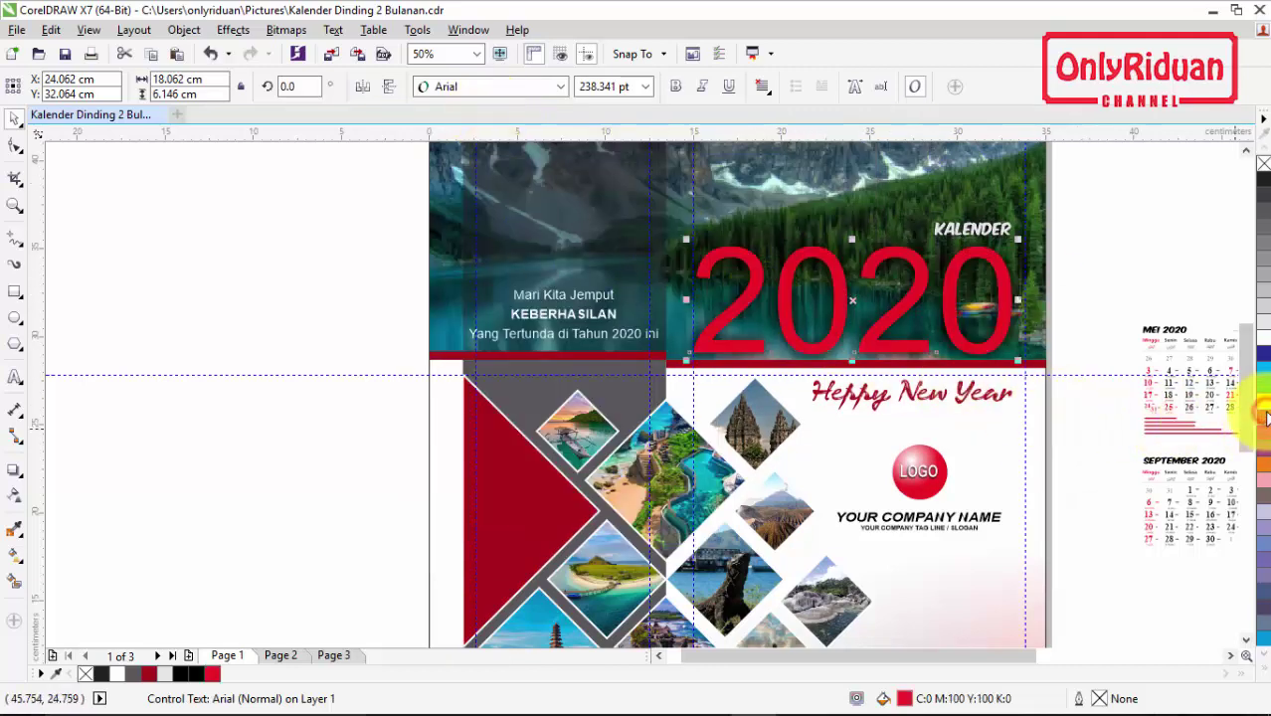
{"action": "left_click", "coordinate": [1265, 408]}
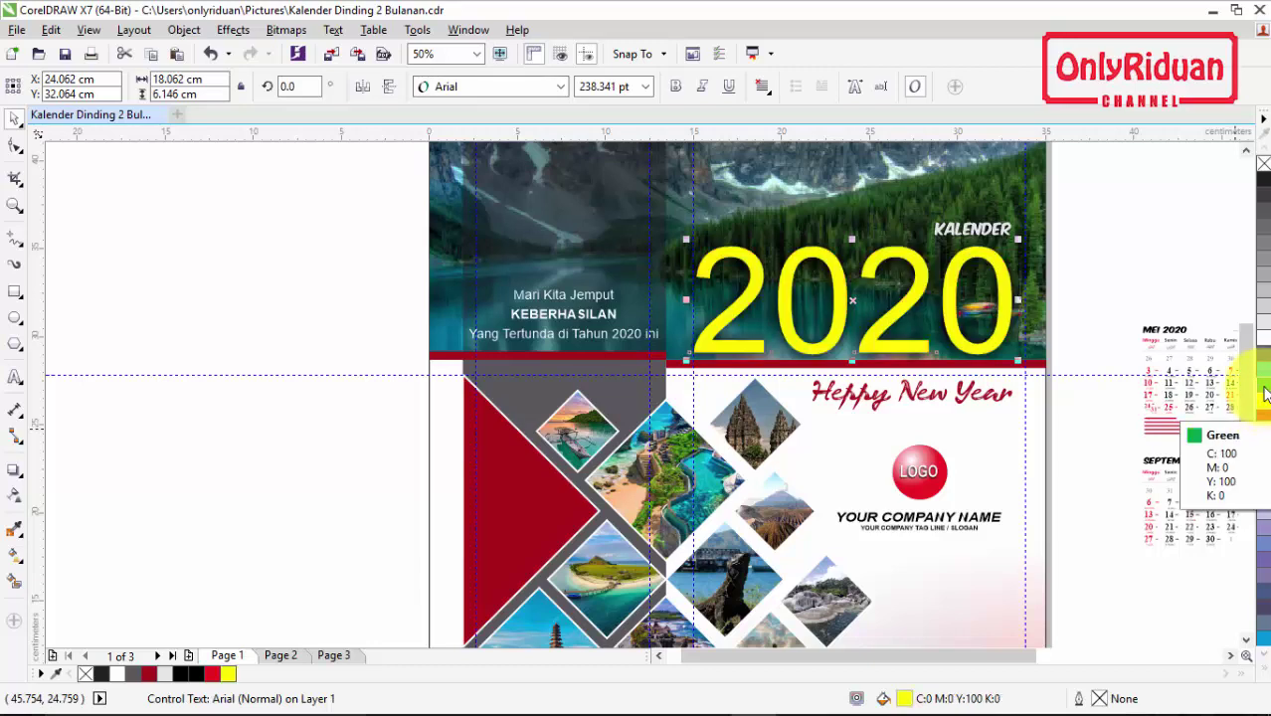
{"action": "left_click", "coordinate": [1264, 388]}
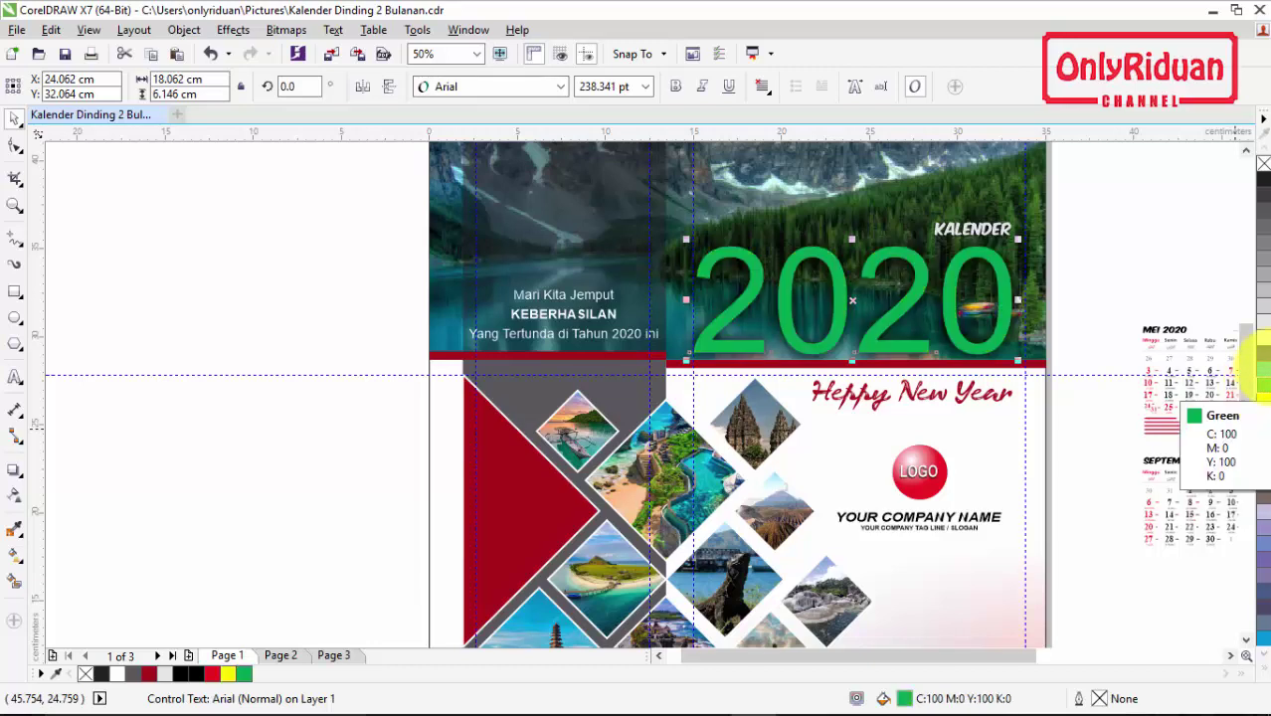
{"action": "left_click", "coordinate": [1262, 333]}
{"action": "scroll", "coordinate": [1251, 348], "scroll_direction": "up", "scroll_amount": 2}
{"action": "scroll", "coordinate": [1255, 340], "scroll_direction": "up", "scroll_amount": 1}
{"action": "scroll", "coordinate": [1257, 334], "scroll_direction": "down", "scroll_amount": 1}
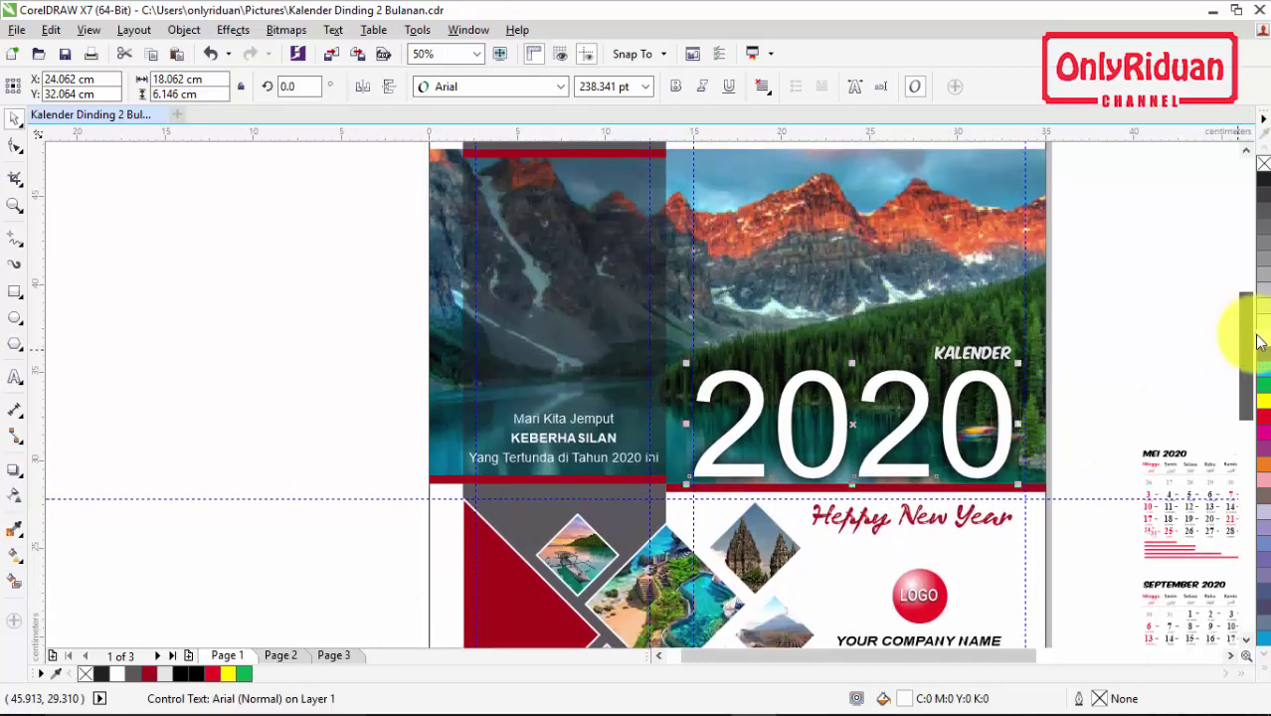
{"action": "scroll", "coordinate": [1133, 295], "scroll_direction": "down", "scroll_amount": 1}
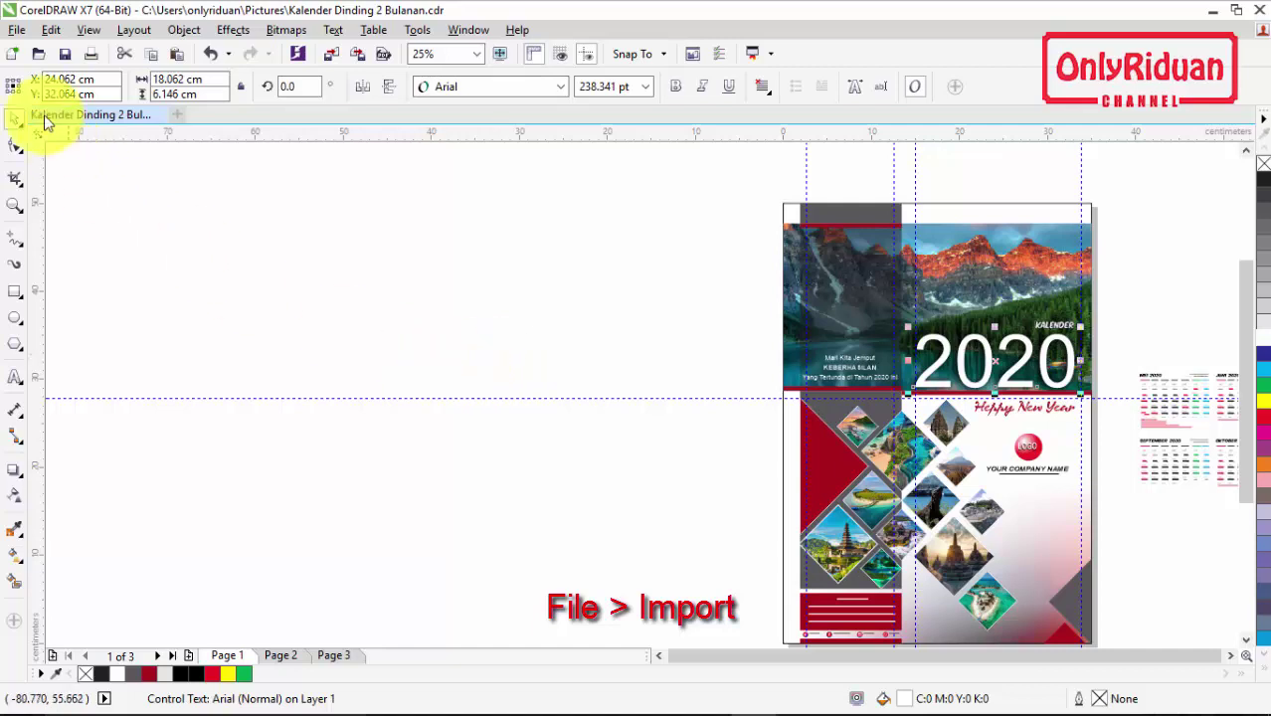
Step: Import bali-guide.jpg from the Kalender 2019 folder and place it left of the page
{"action": "left_click", "coordinate": [17, 29]}
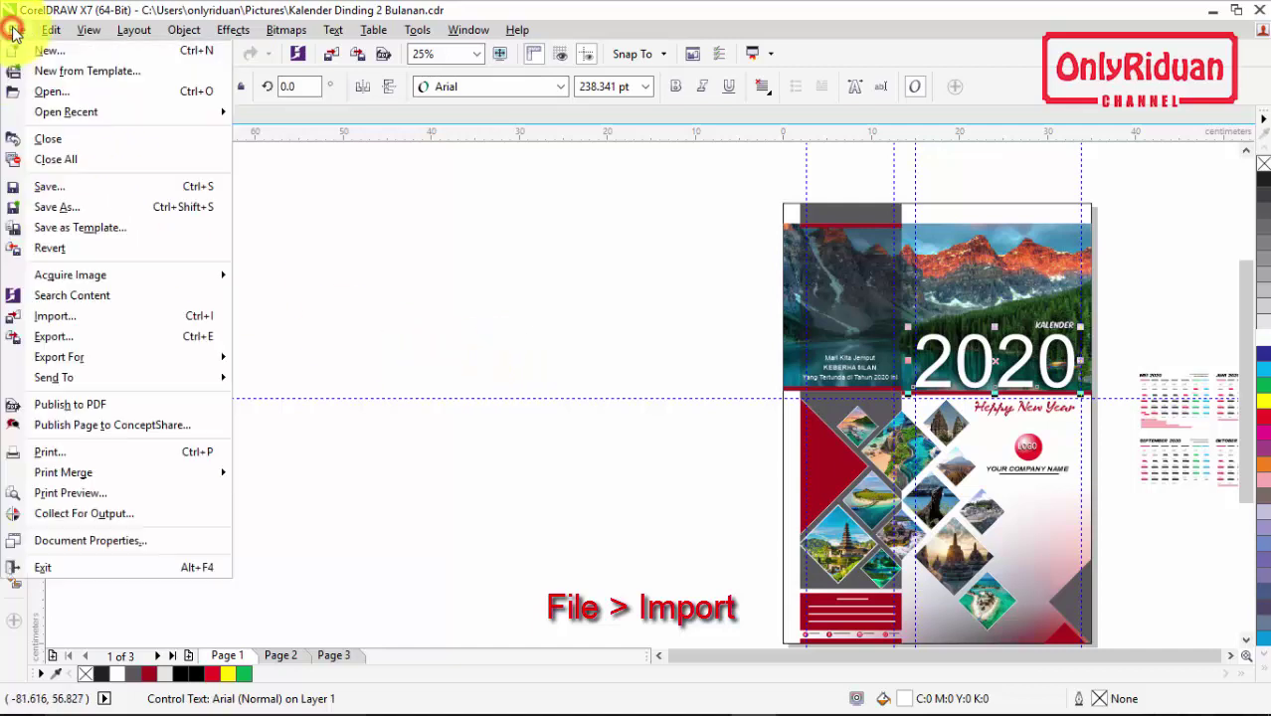
{"action": "left_click", "coordinate": [68, 318]}
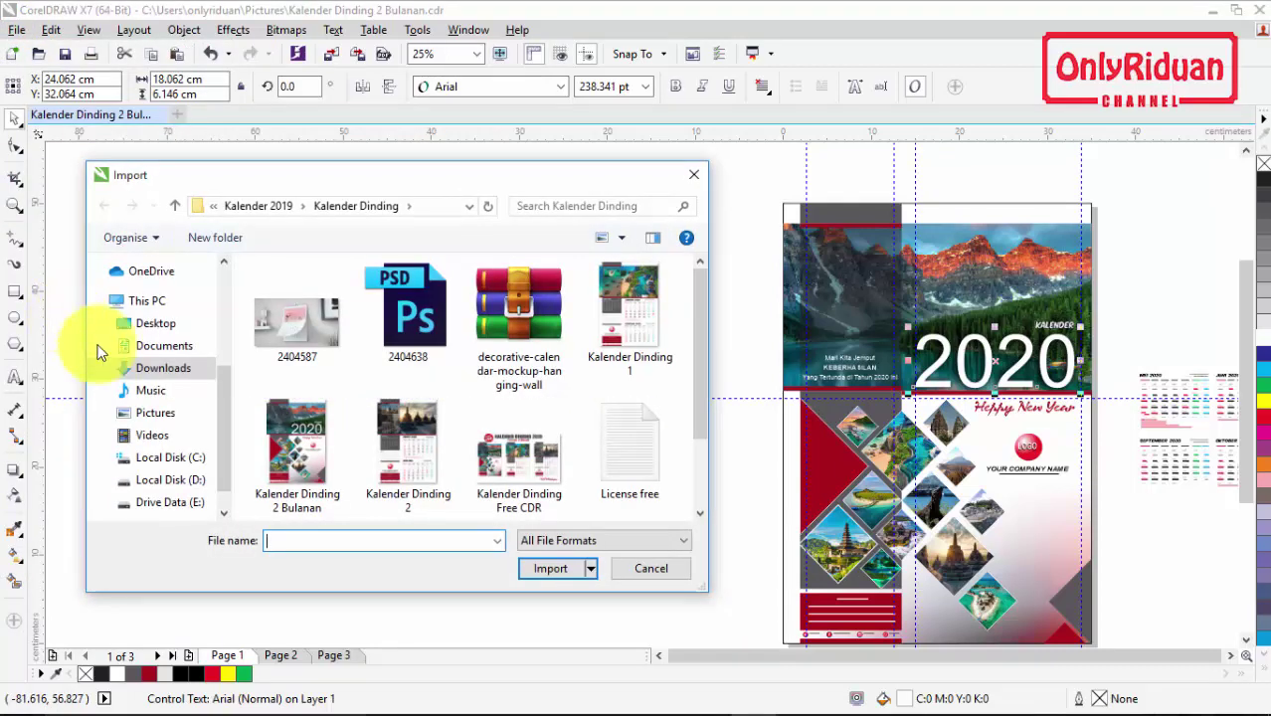
{"action": "left_click", "coordinate": [162, 367]}
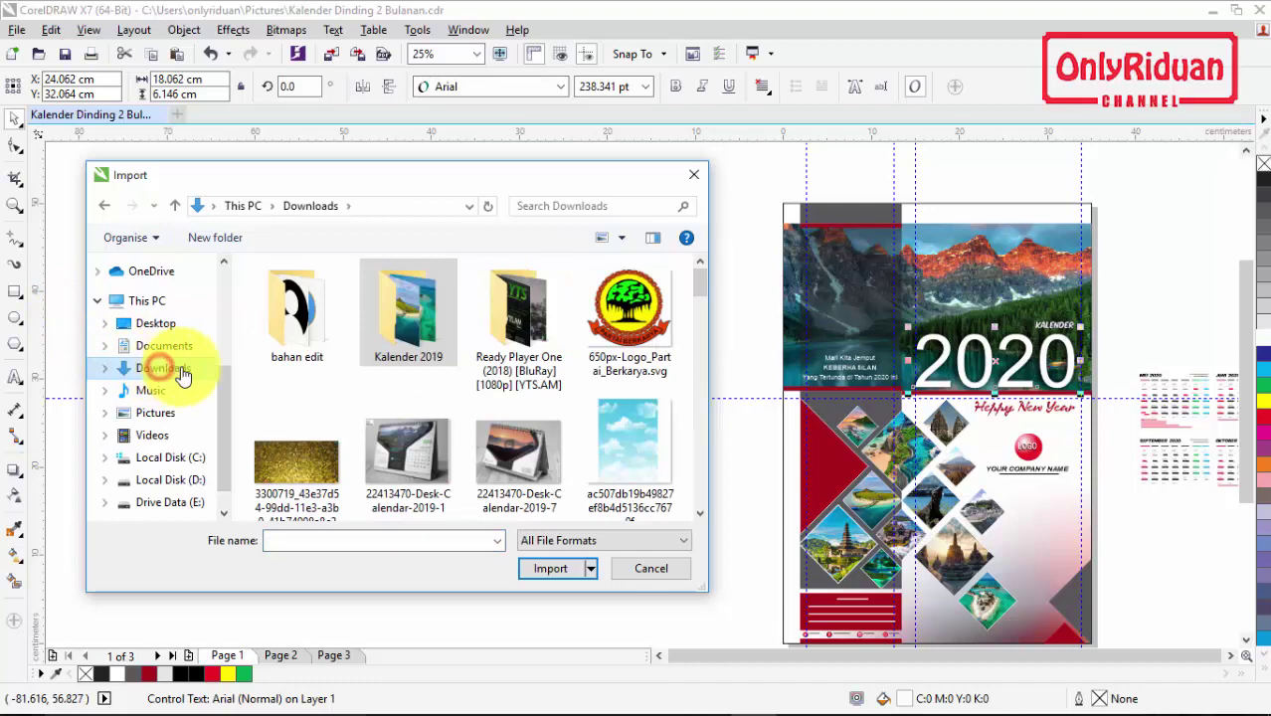
{"action": "double_click", "coordinate": [414, 321]}
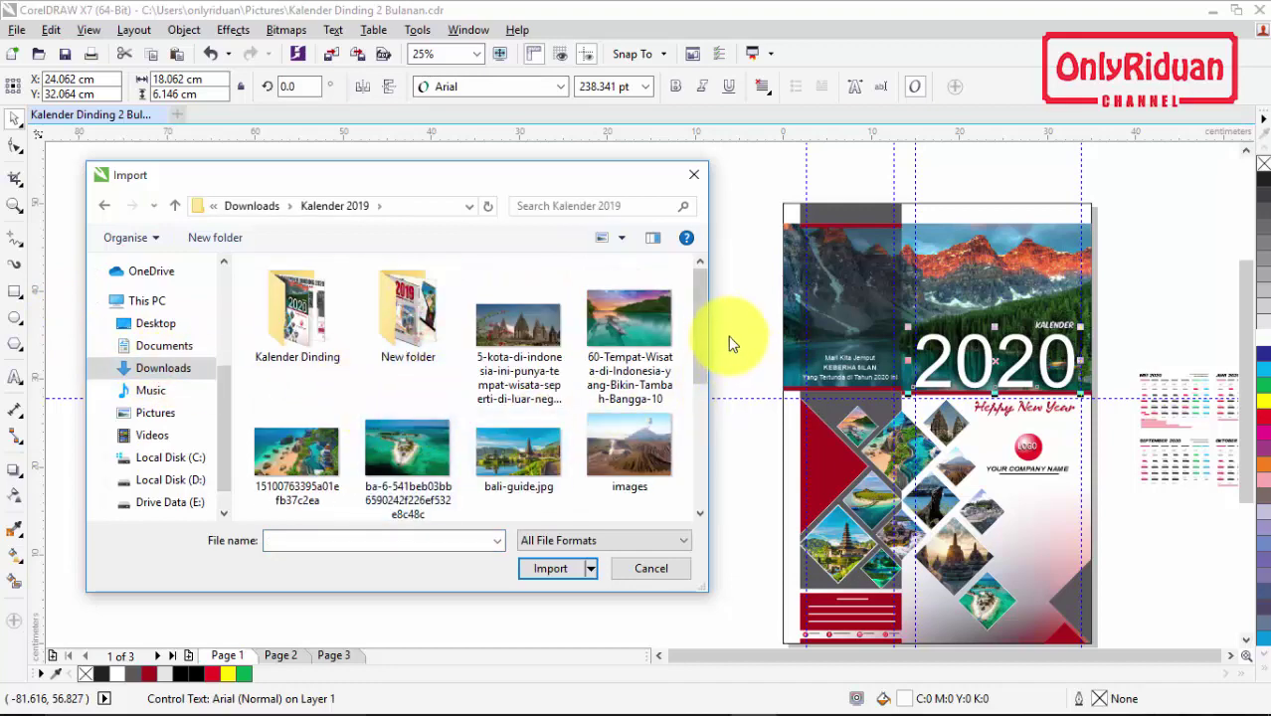
{"action": "scroll", "coordinate": [705, 333], "scroll_direction": "down", "scroll_amount": 1}
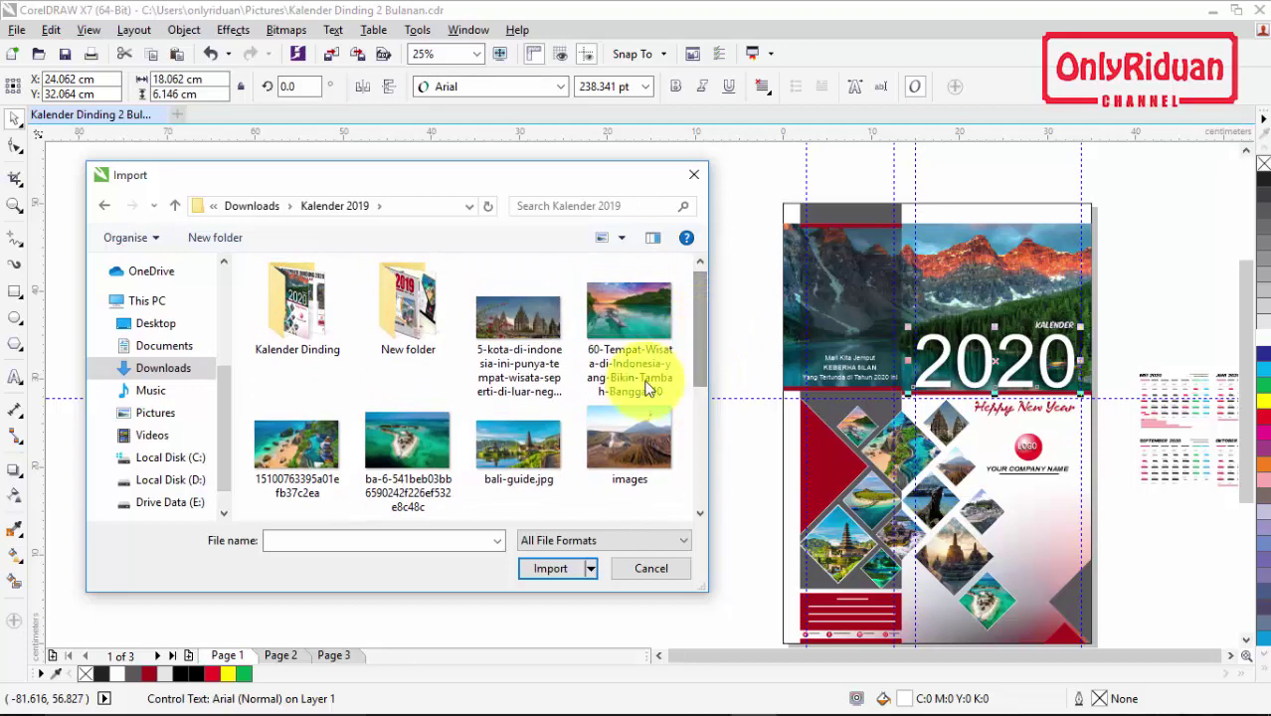
{"action": "left_click", "coordinate": [513, 442]}
{"action": "left_click", "coordinate": [550, 571]}
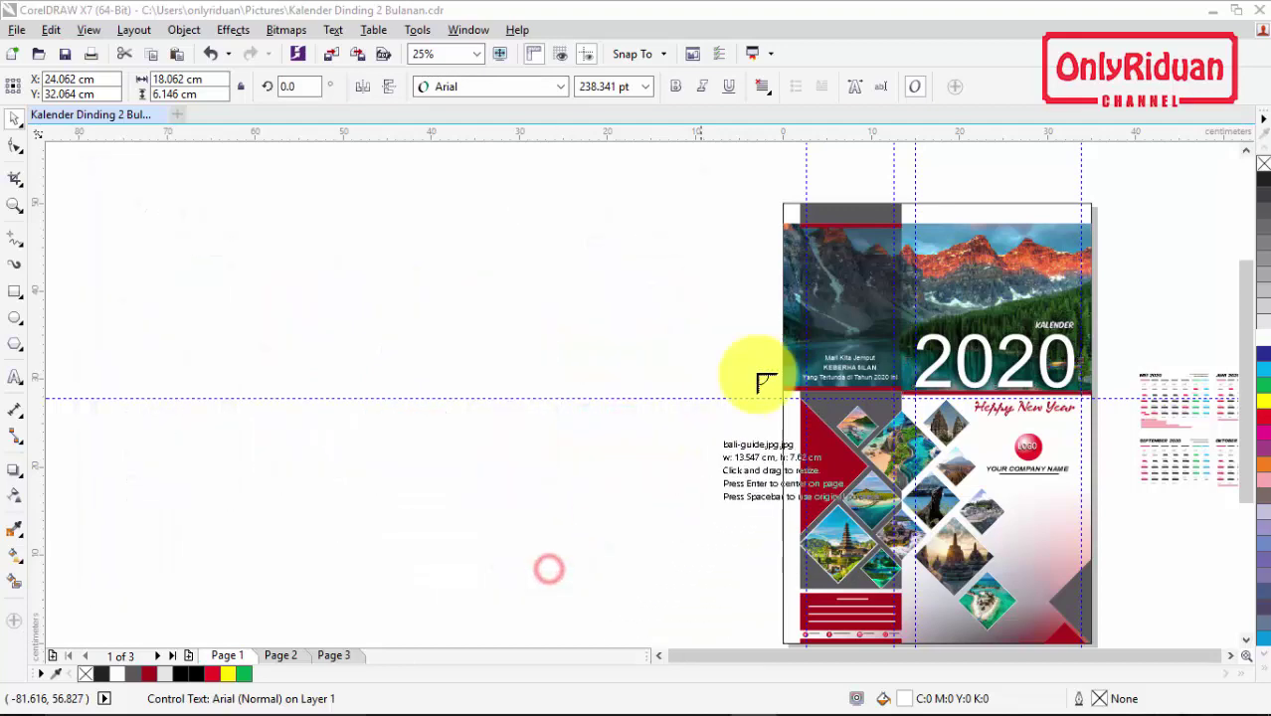
{"action": "left_click_drag", "start_coordinate": [320, 206], "coordinate": [655, 392]}
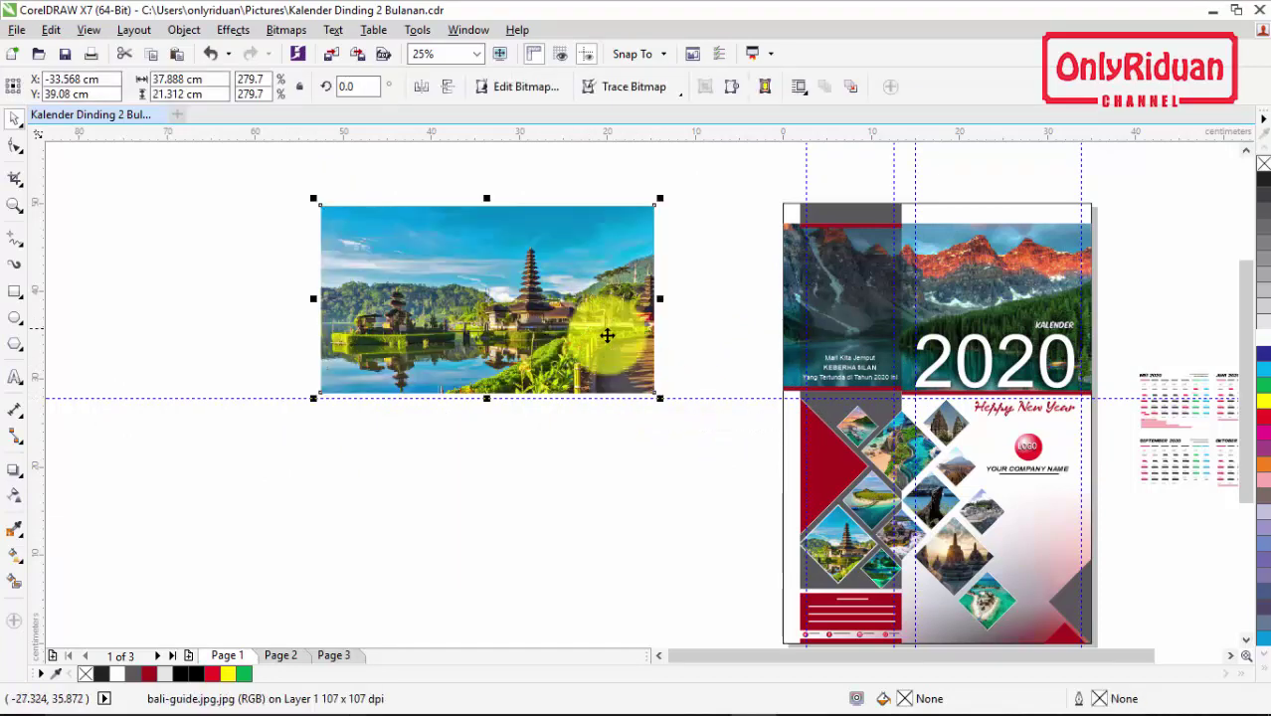
Step: PowerClip the Bali image inside the cover's top photo frame
{"action": "left_click", "coordinate": [977, 271]}
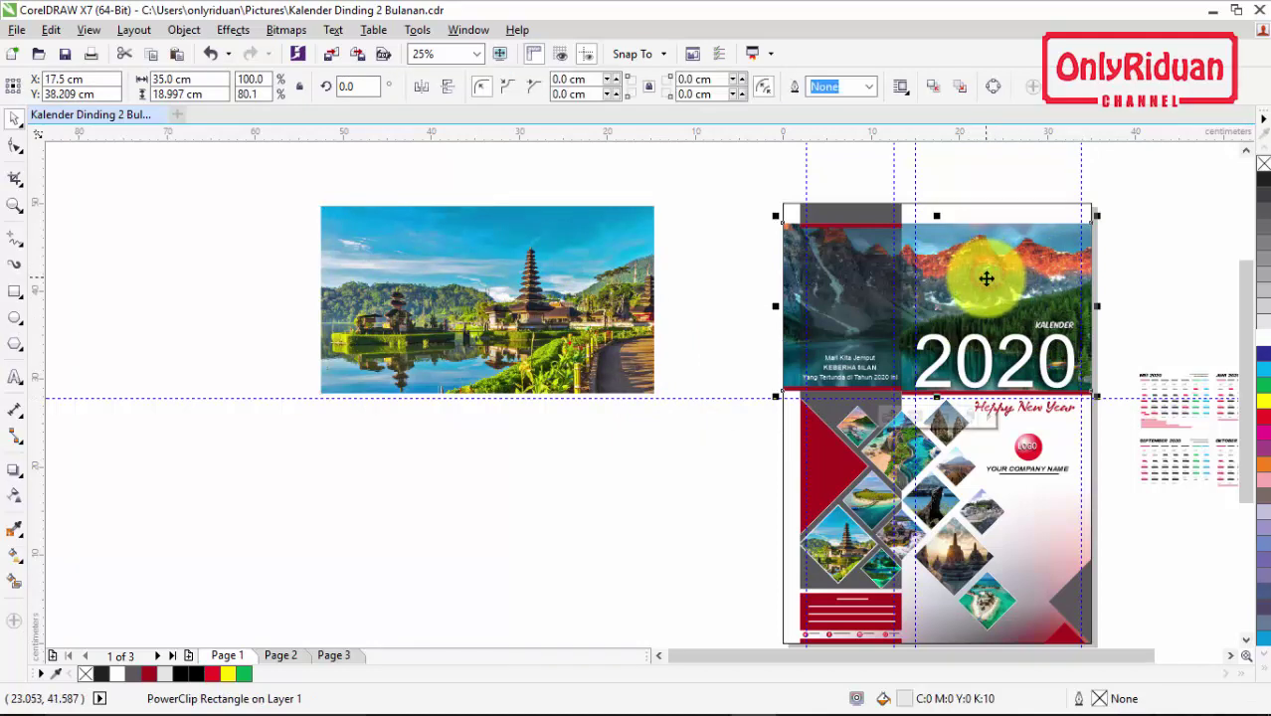
{"action": "left_click", "coordinate": [484, 294]}
{"action": "left_click_drag", "start_coordinate": [320, 206], "coordinate": [335, 216]}
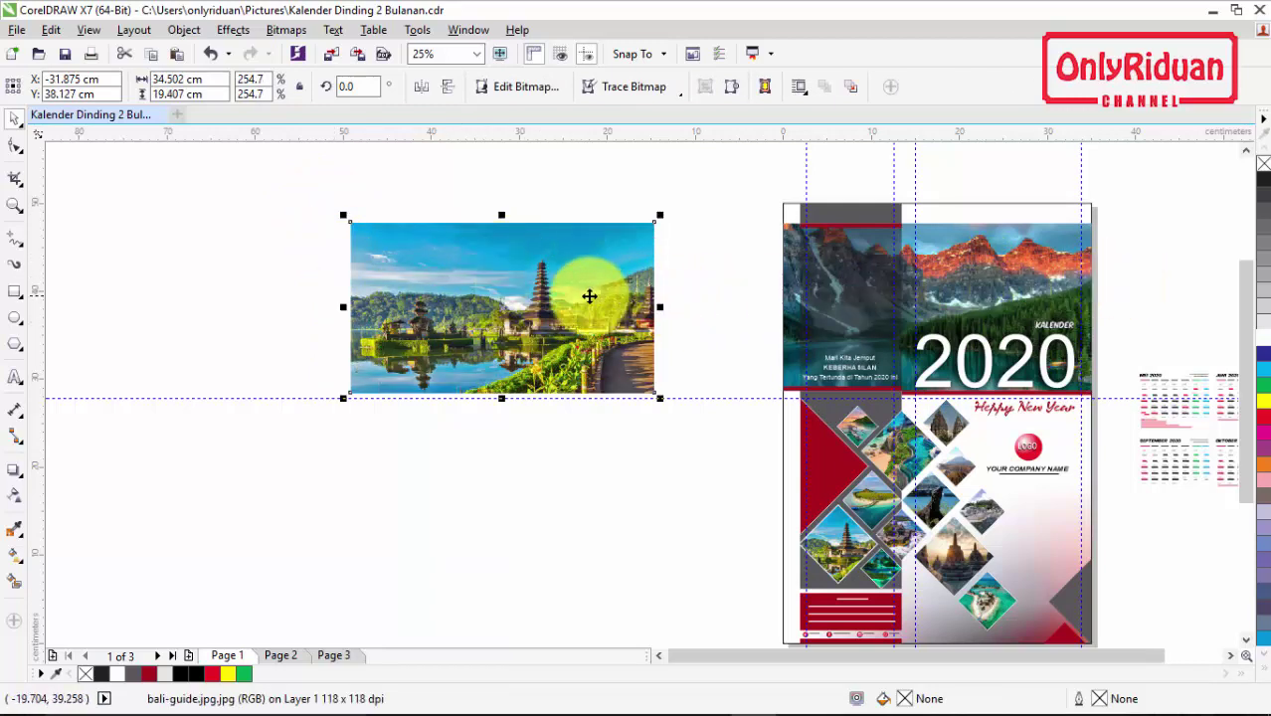
{"action": "right_click", "coordinate": [543, 287]}
{"action": "left_click", "coordinate": [593, 199]}
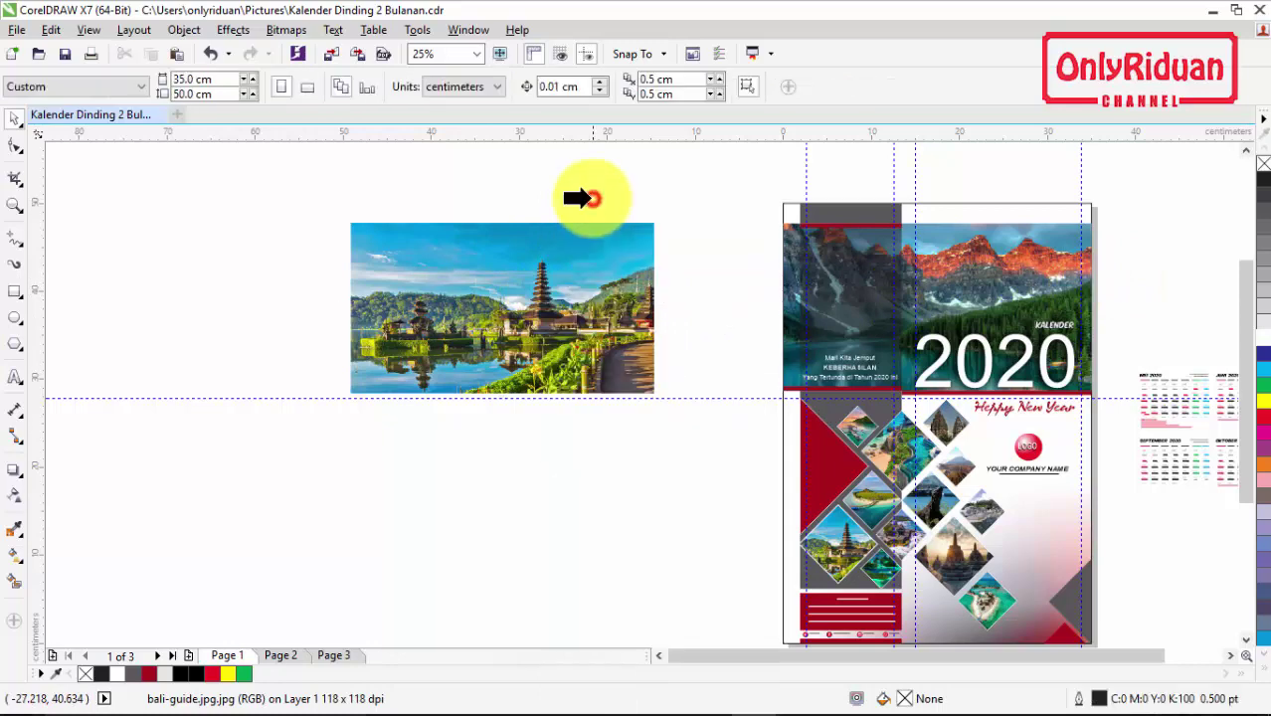
{"action": "left_click", "coordinate": [980, 278]}
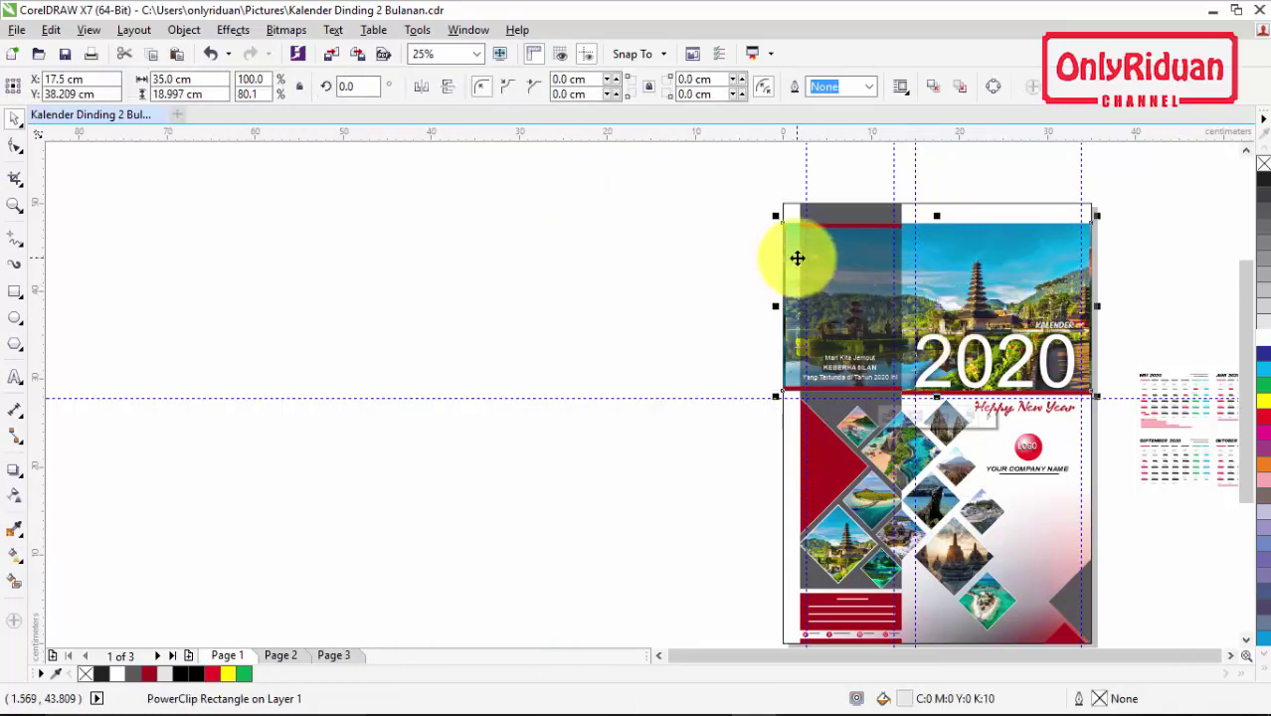
{"action": "scroll", "coordinate": [798, 258], "scroll_direction": "up", "scroll_amount": 1}
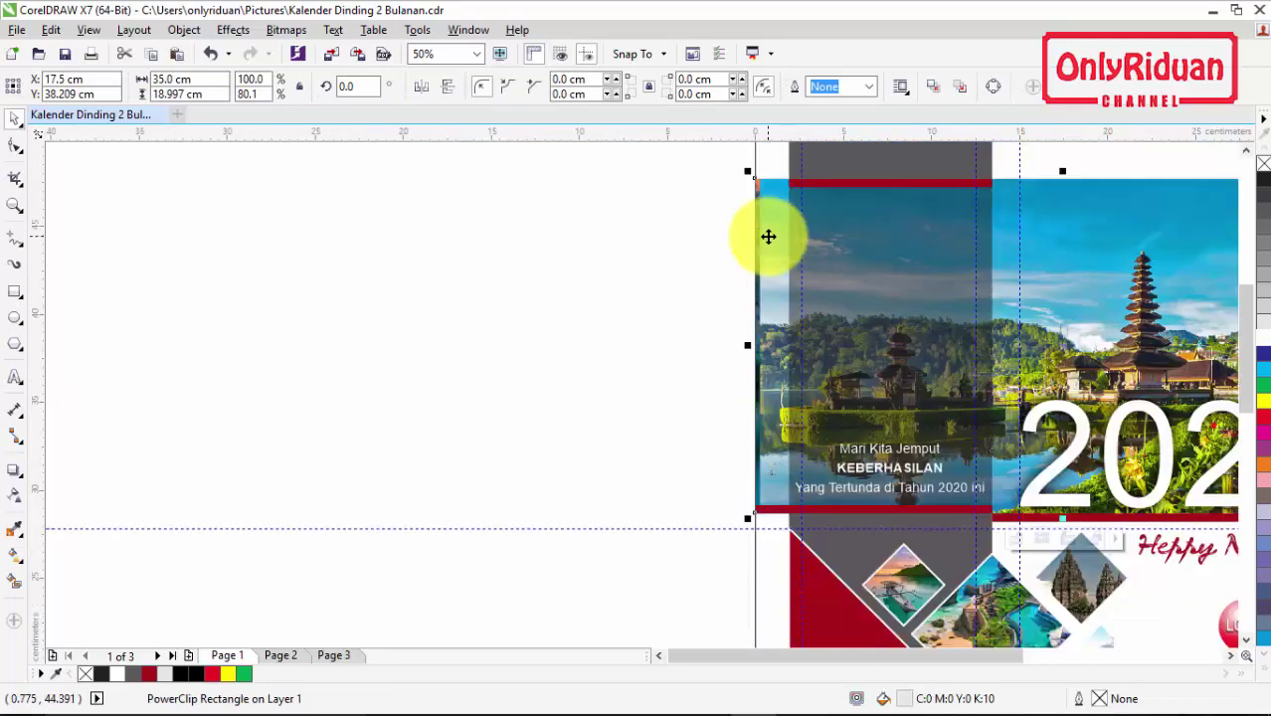
{"action": "left_click", "coordinate": [1231, 655]}
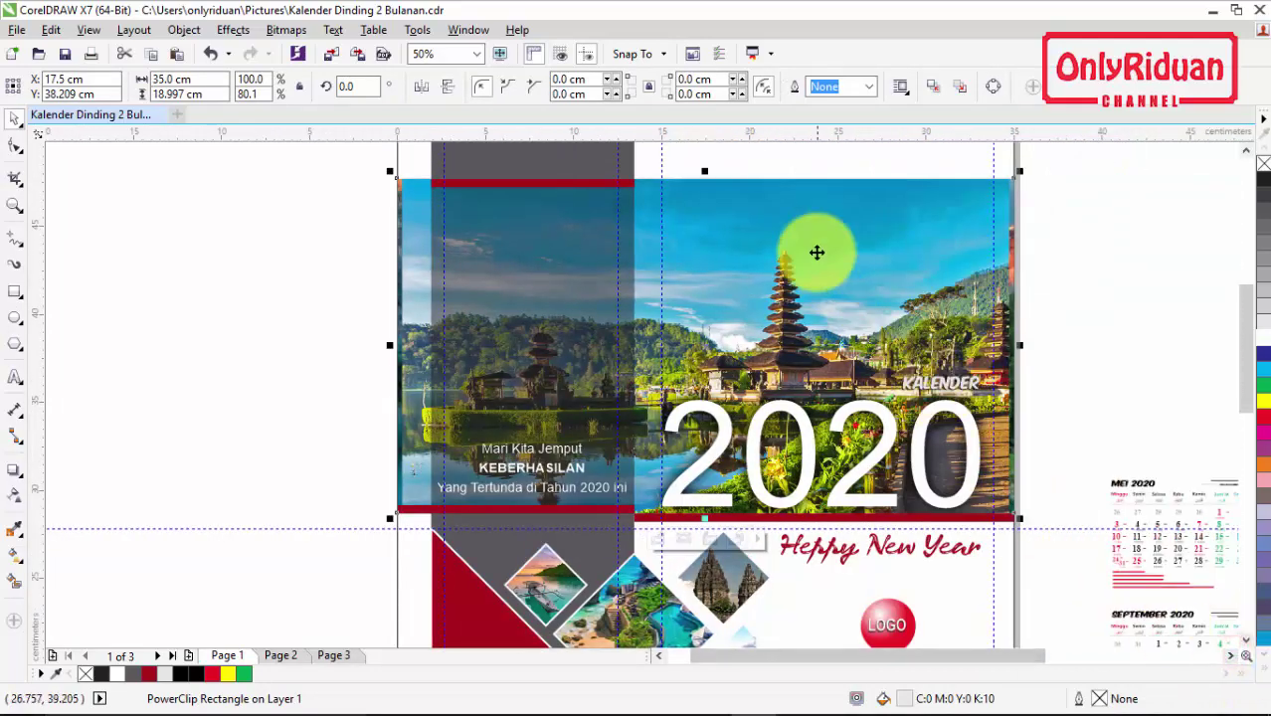
Step: Edit the frame's contents and delete the old mountain photo
{"action": "right_click", "coordinate": [817, 249]}
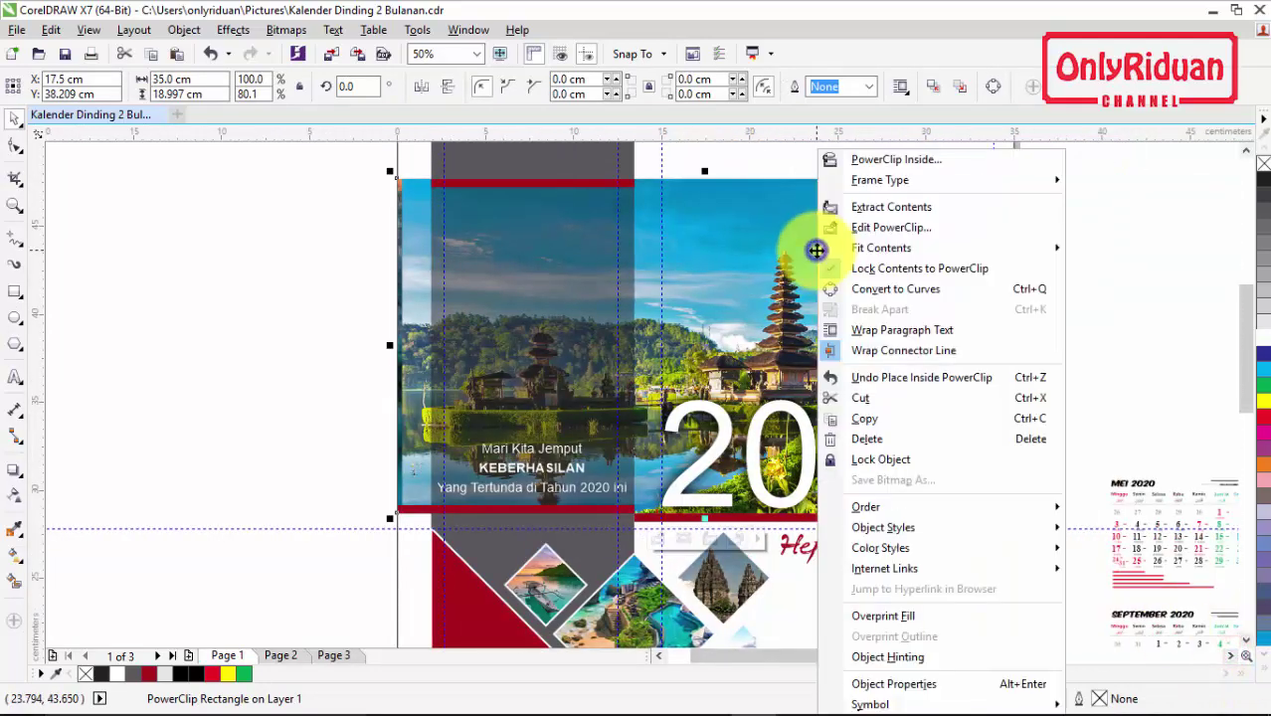
{"action": "left_click", "coordinate": [864, 229]}
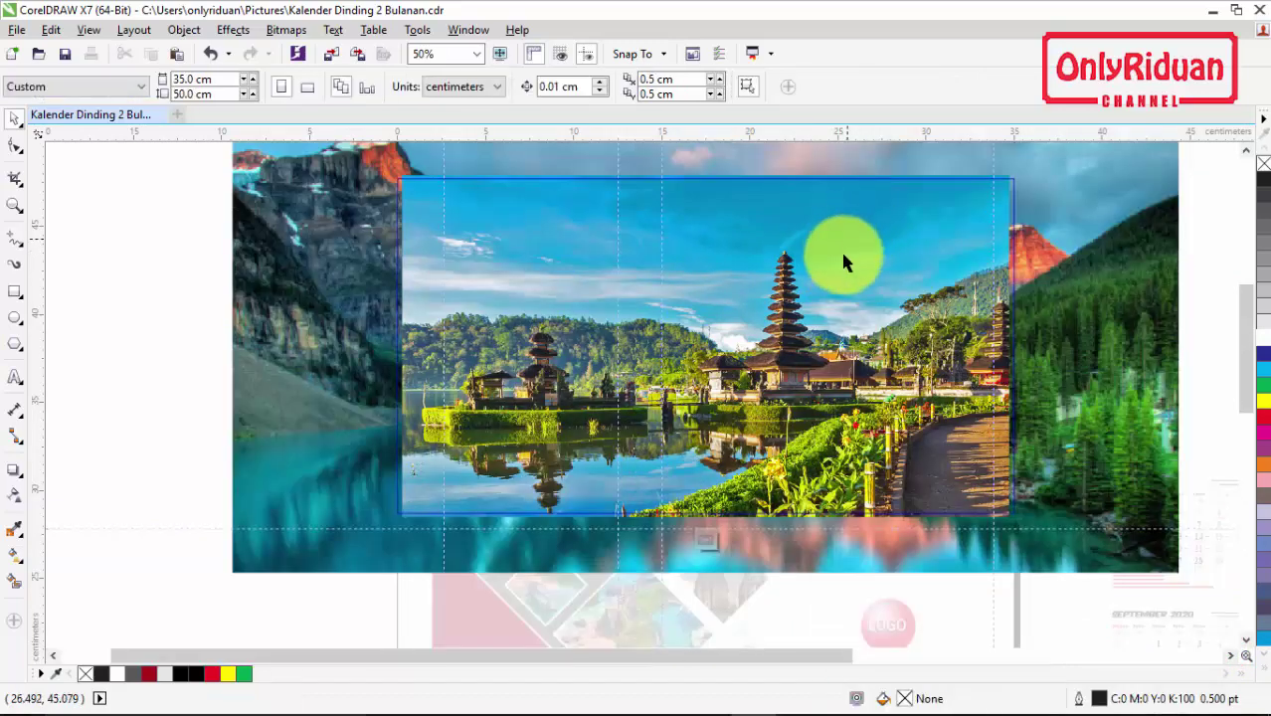
{"action": "scroll", "coordinate": [845, 267], "scroll_direction": "down", "scroll_amount": 2}
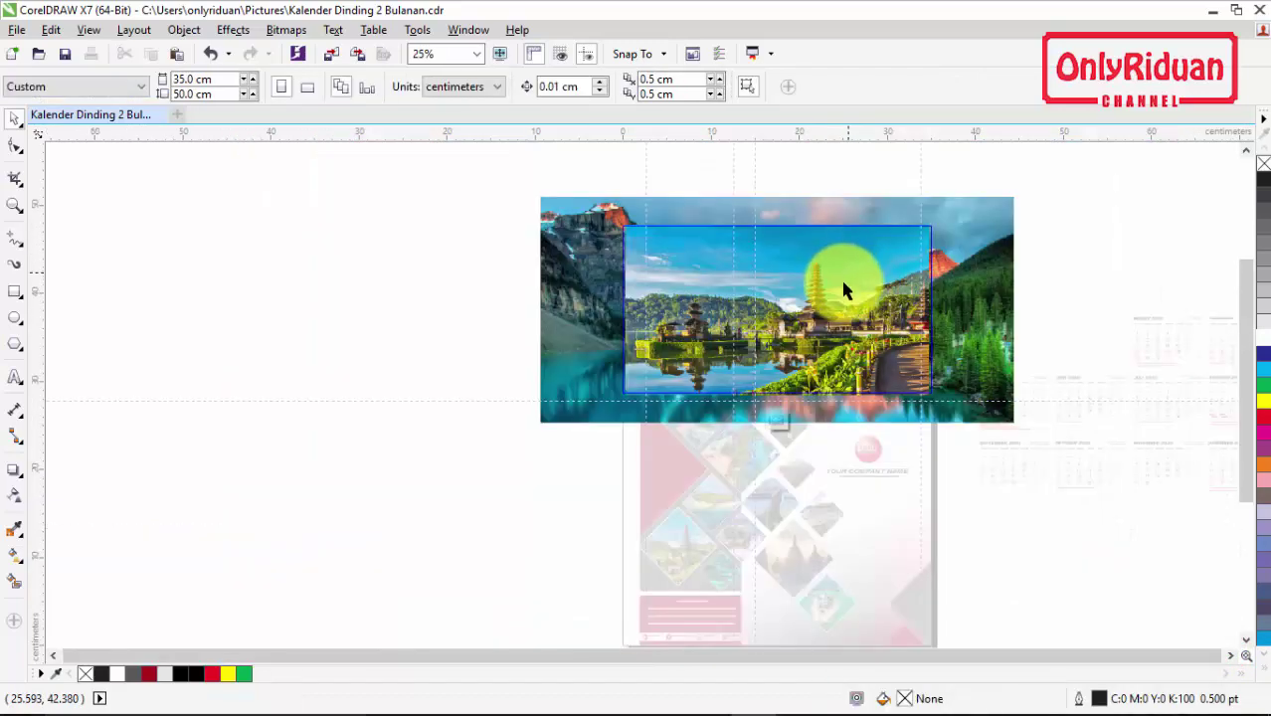
{"action": "left_click", "coordinate": [991, 342]}
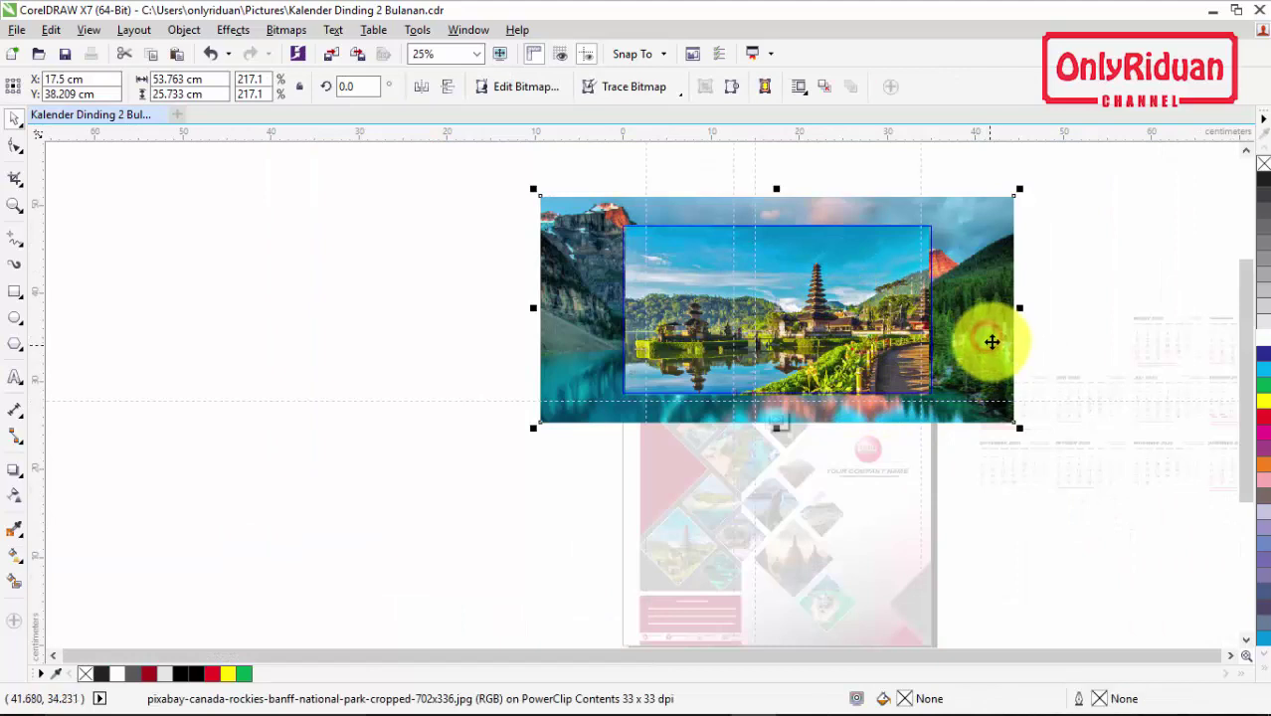
{"action": "left_click", "coordinate": [992, 340]}
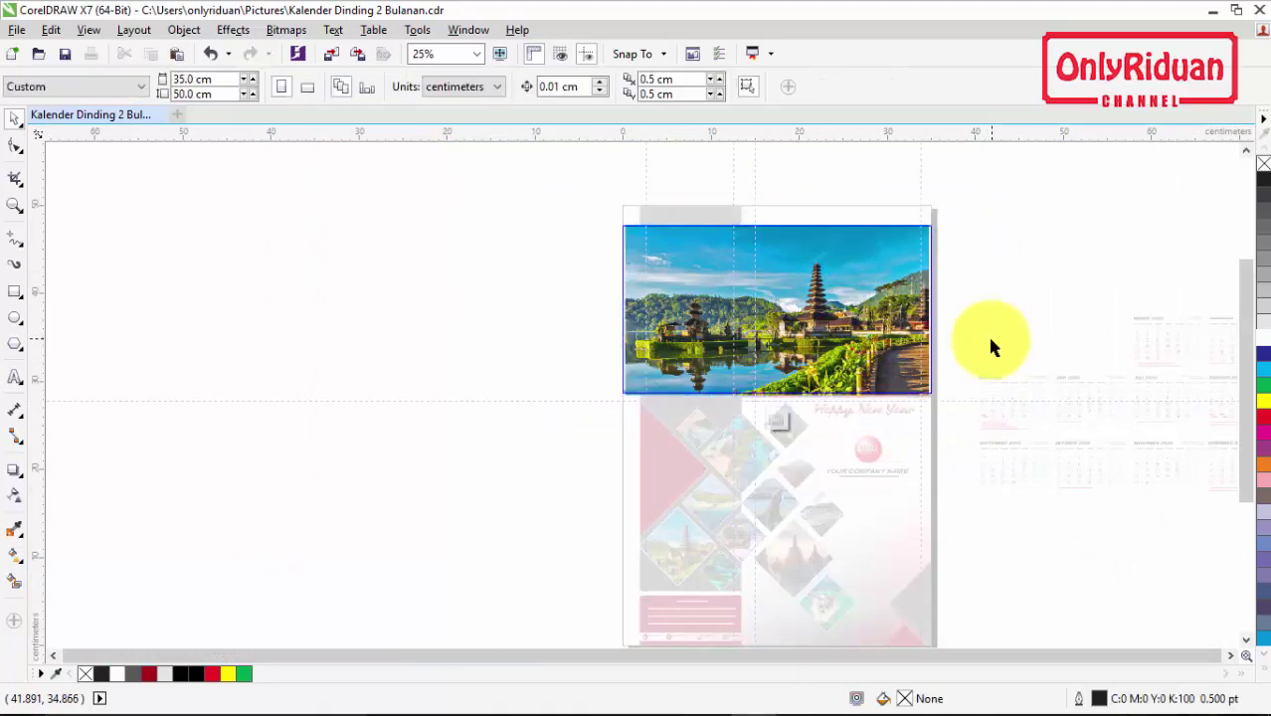
Step: Enlarge the Bali image to fill the frame and finish editing the PowerClip
{"action": "left_click", "coordinate": [820, 292]}
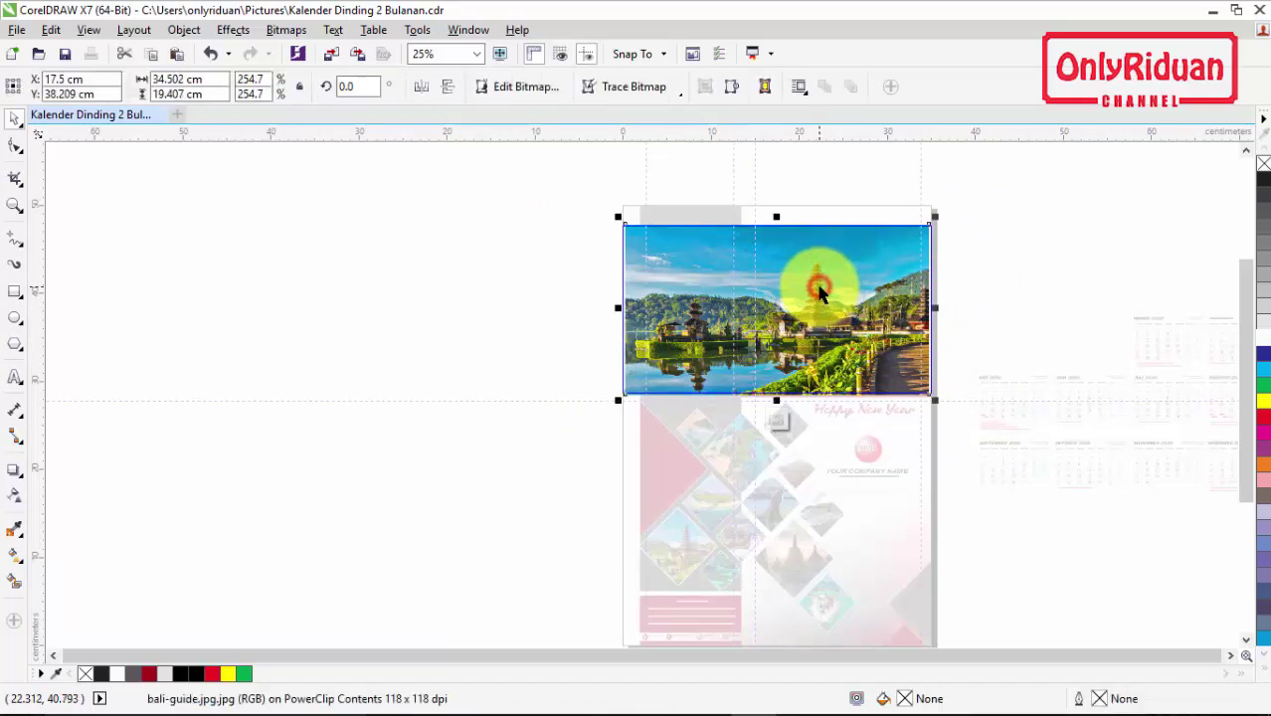
{"action": "scroll", "coordinate": [819, 288], "scroll_direction": "up", "scroll_amount": 2}
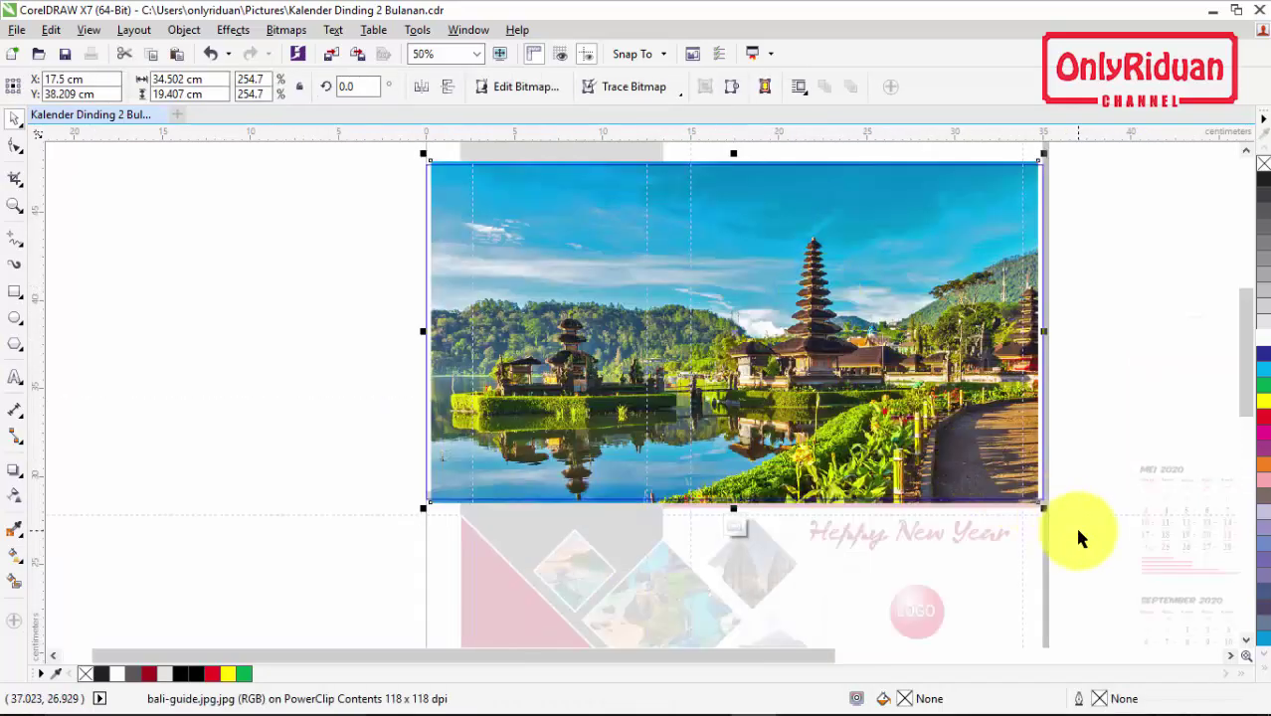
{"action": "left_click_drag", "start_coordinate": [1046, 510], "coordinate": [1053, 524]}
{"action": "right_click", "coordinate": [890, 289]}
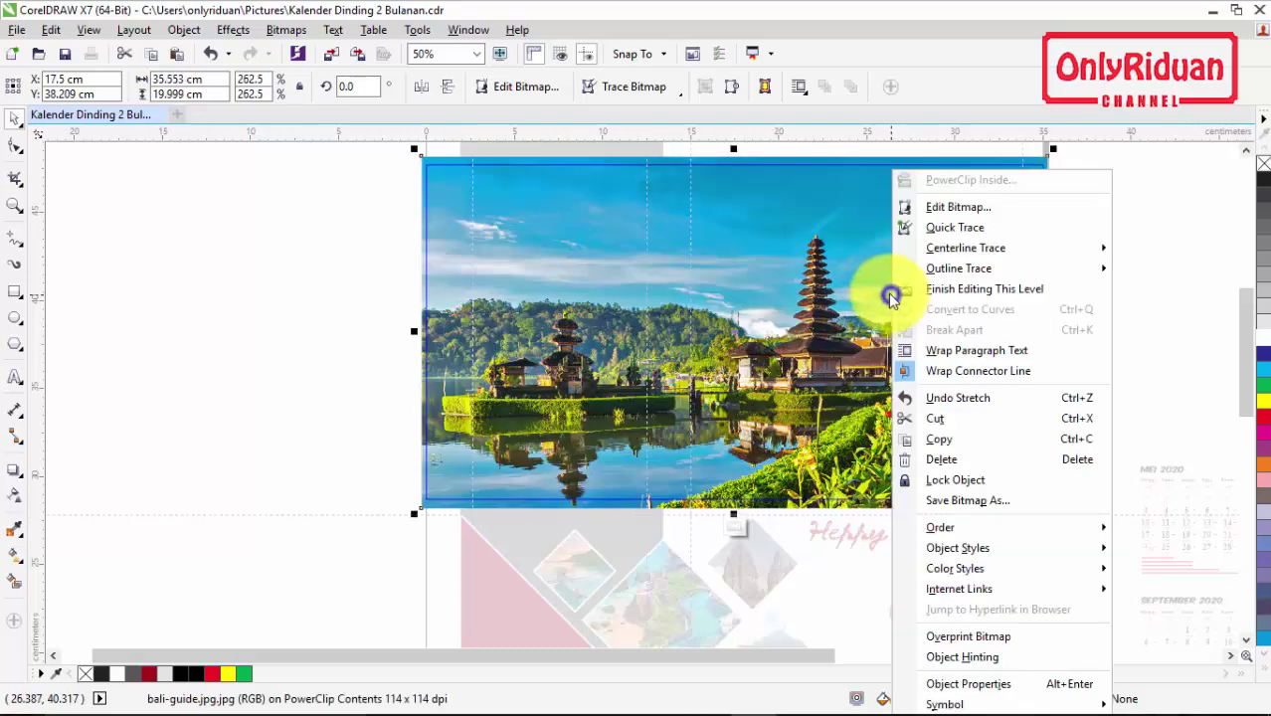
{"action": "left_click", "coordinate": [980, 291]}
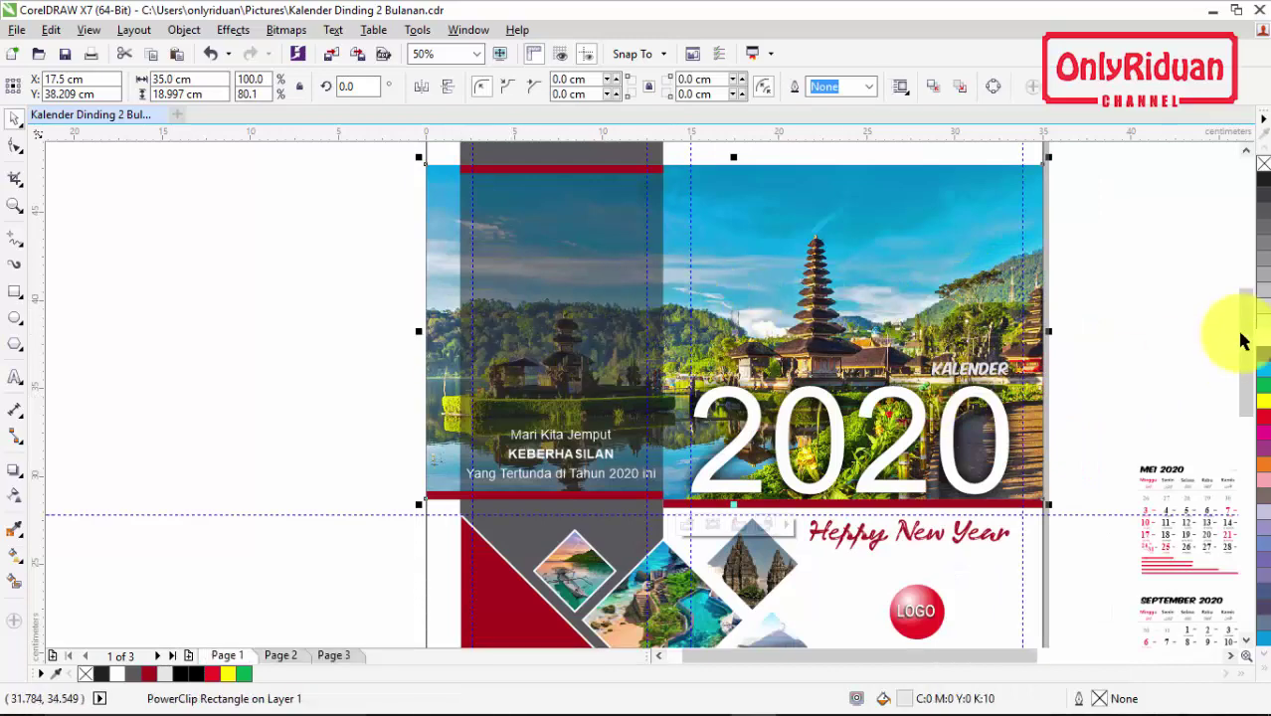
{"action": "scroll", "coordinate": [1252, 384], "scroll_direction": "down", "scroll_amount": 2}
{"action": "scroll", "coordinate": [1251, 384], "scroll_direction": "down", "scroll_amount": 4}
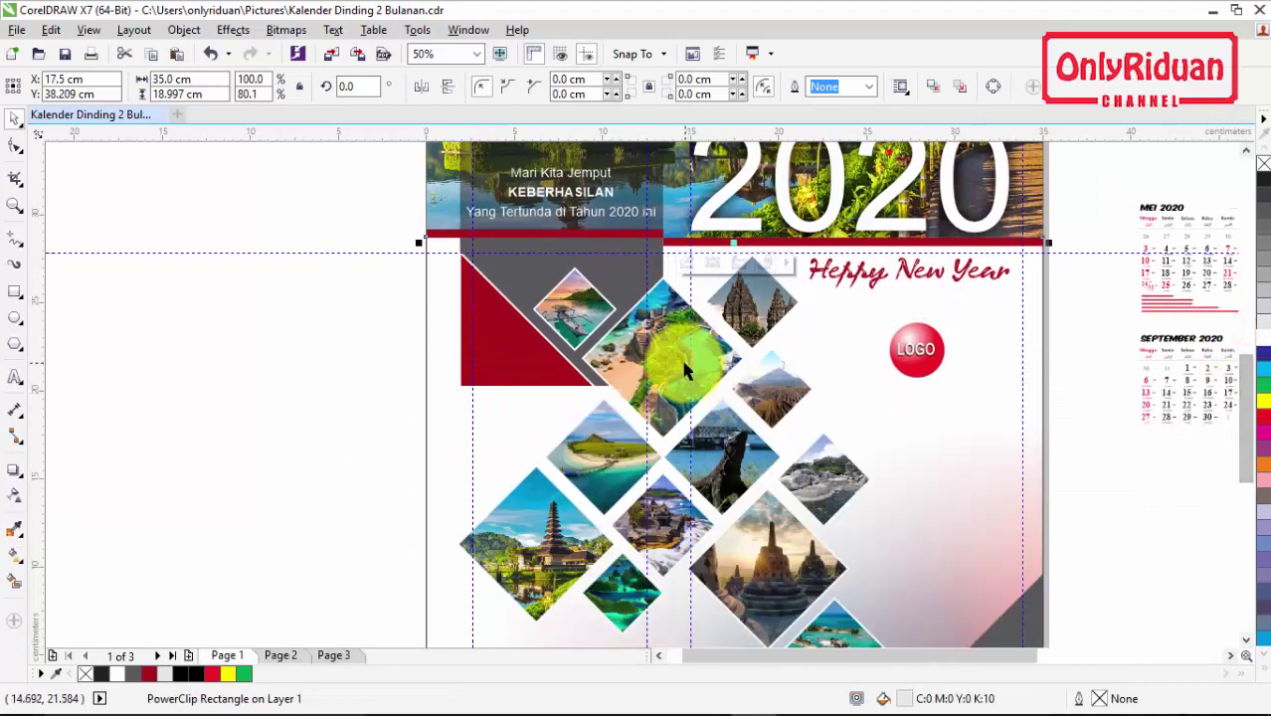
{"action": "left_click", "coordinate": [290, 353]}
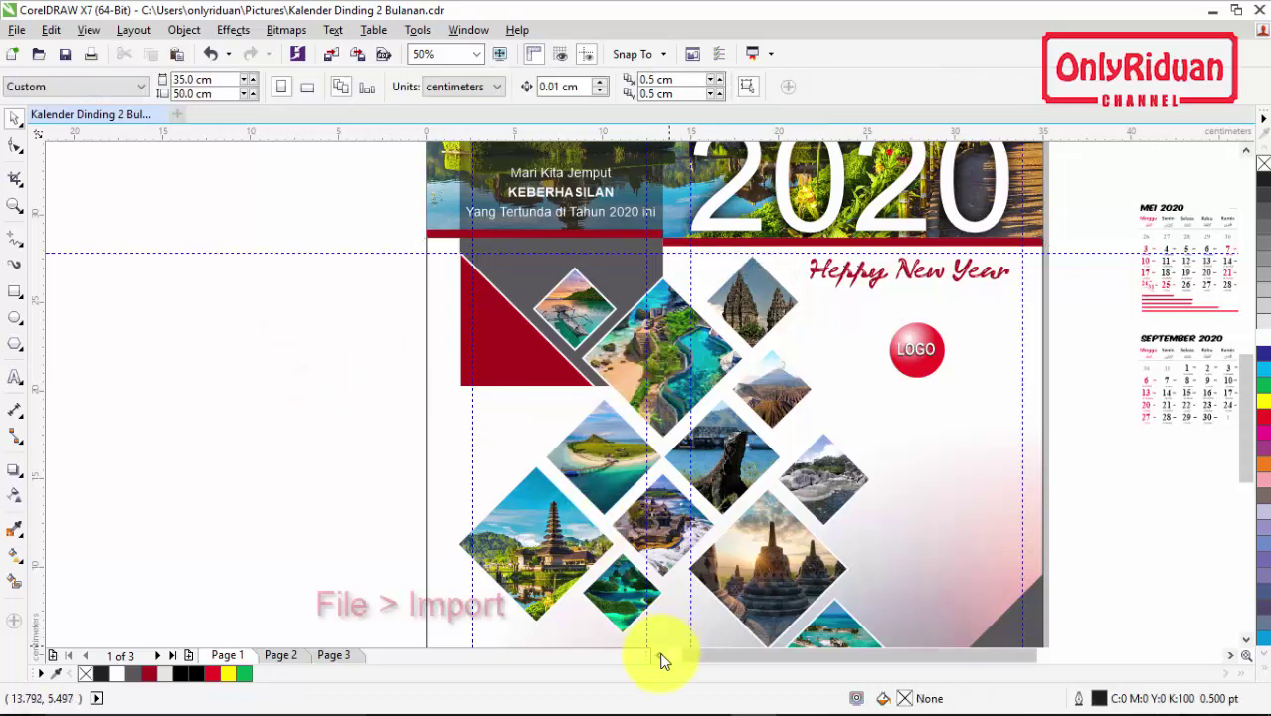
Step: Import the island aerial photo and place it left of the page
{"action": "left_click", "coordinate": [658, 654]}
{"action": "left_click", "coordinate": [19, 30]}
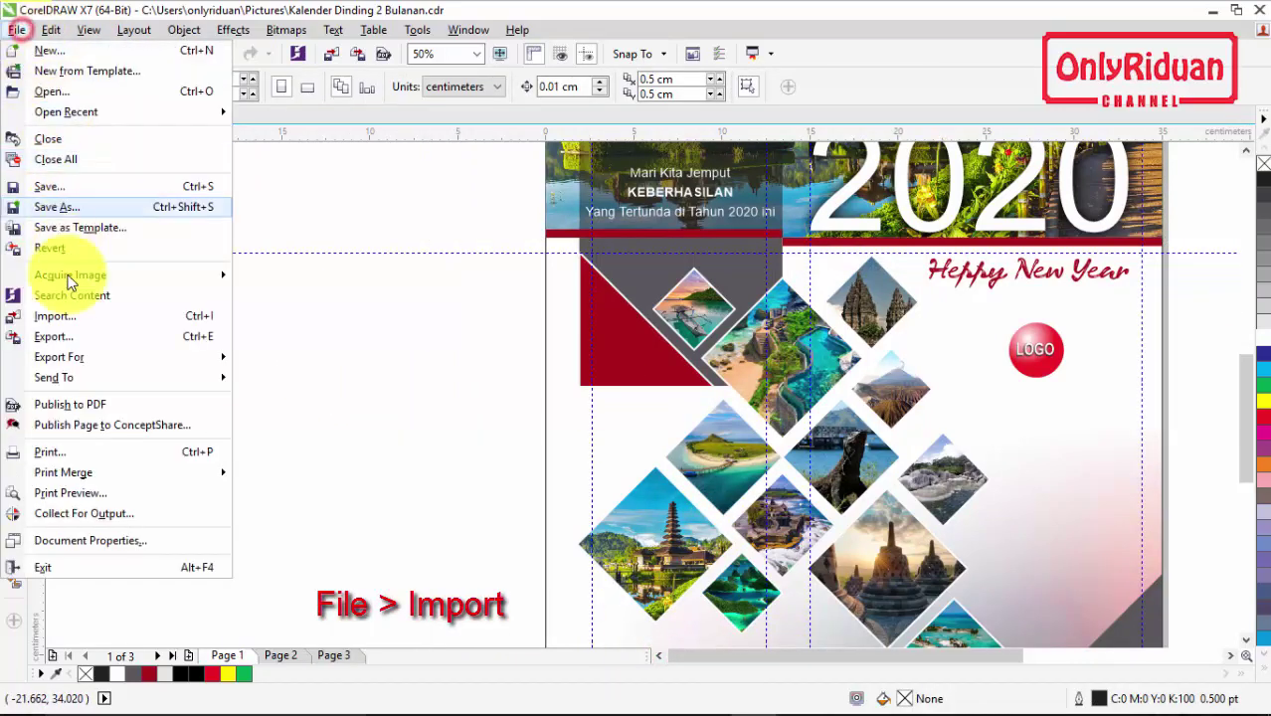
{"action": "left_click", "coordinate": [54, 316]}
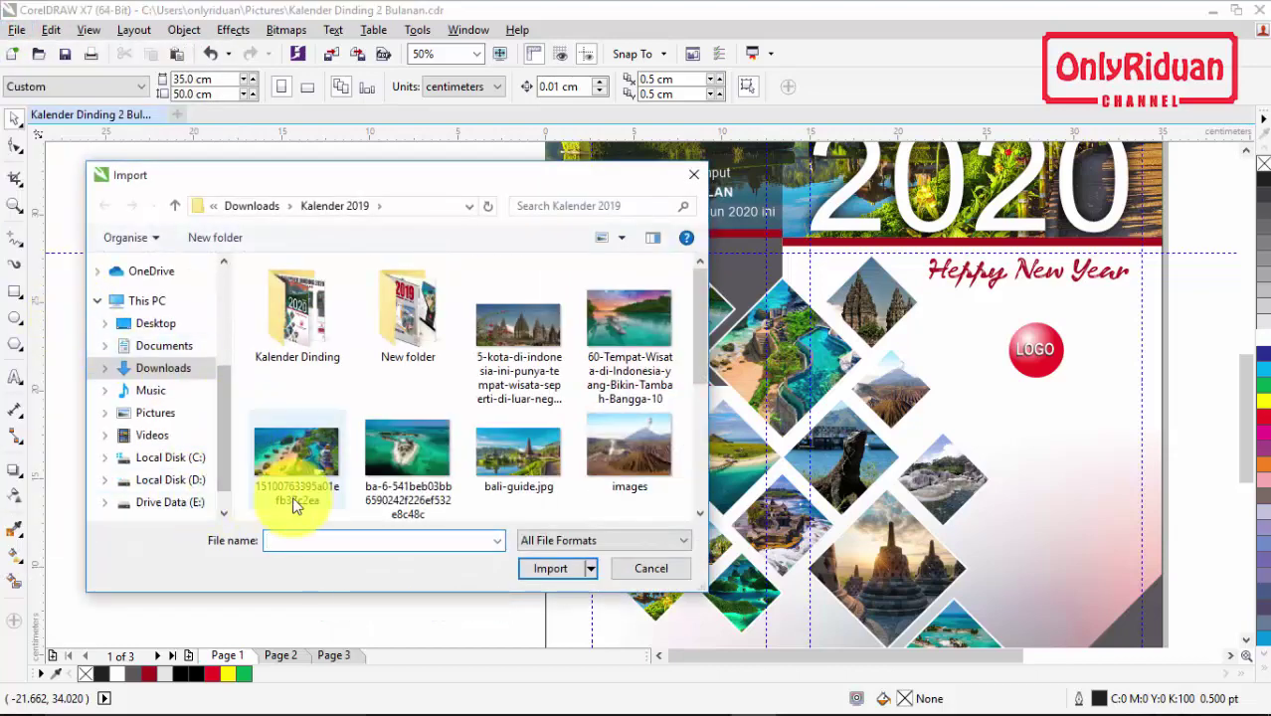
{"action": "left_click", "coordinate": [419, 495]}
{"action": "left_click", "coordinate": [550, 568]}
{"action": "left_click_drag", "start_coordinate": [277, 276], "coordinate": [482, 409]}
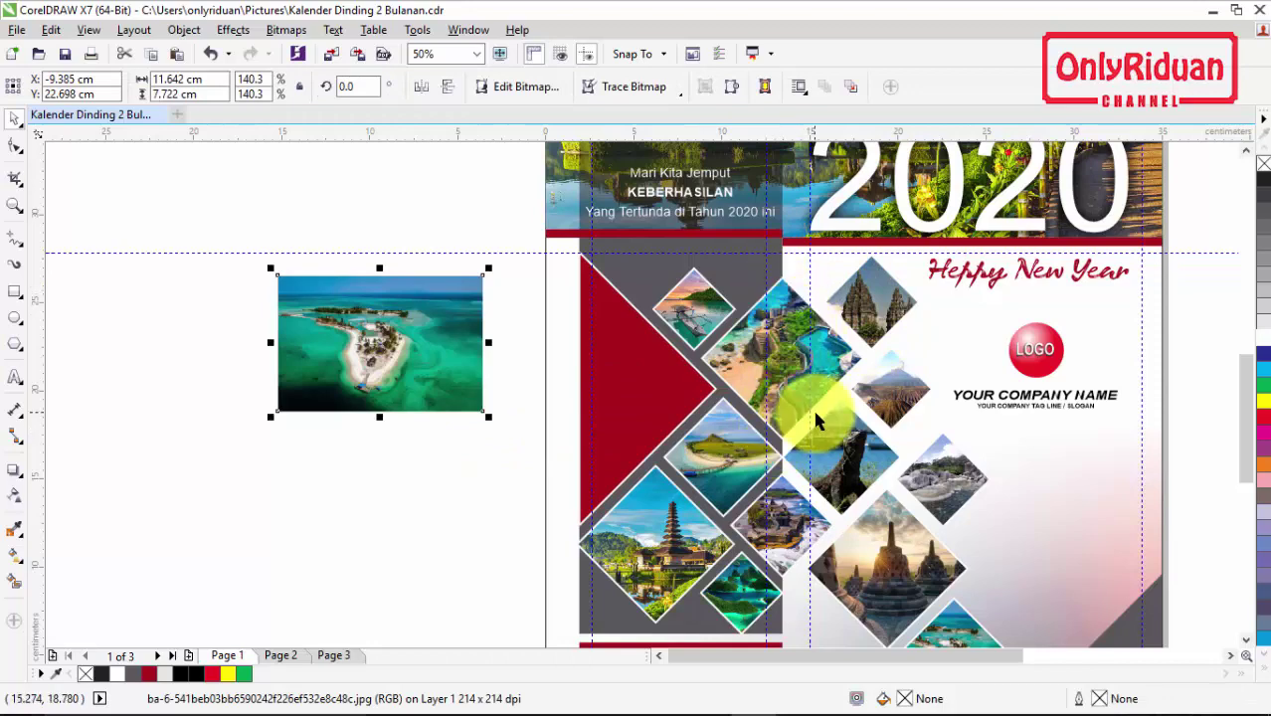
Step: PowerClip the island photo inside the upper collage diamond
{"action": "right_click", "coordinate": [344, 323]}
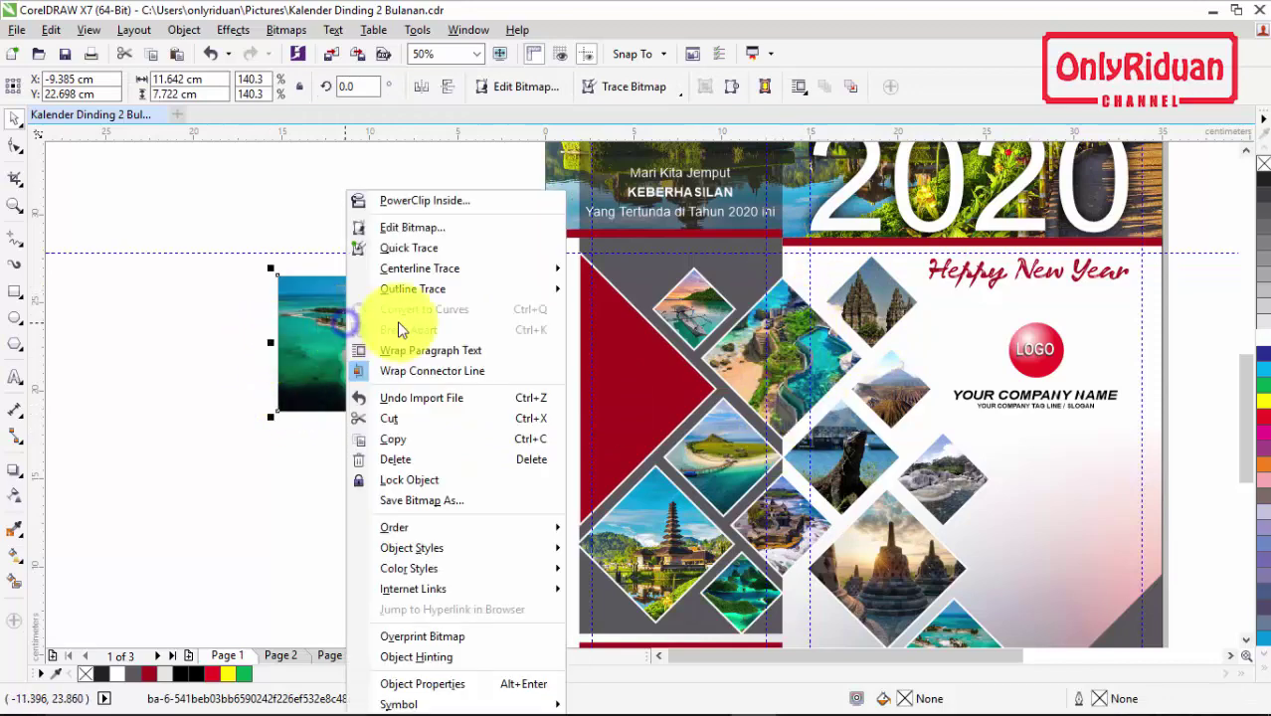
{"action": "left_click", "coordinate": [411, 199]}
{"action": "left_click", "coordinate": [780, 355]}
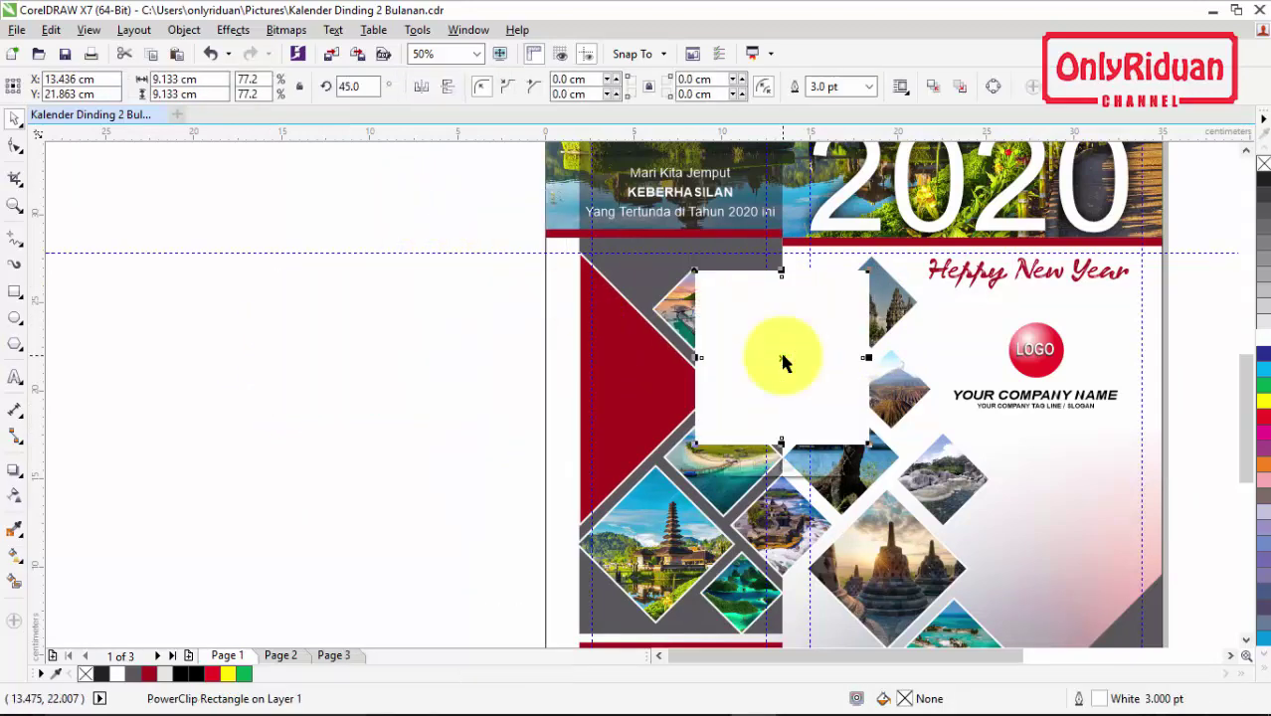
{"action": "scroll", "coordinate": [780, 356], "scroll_direction": "down", "scroll_amount": 2}
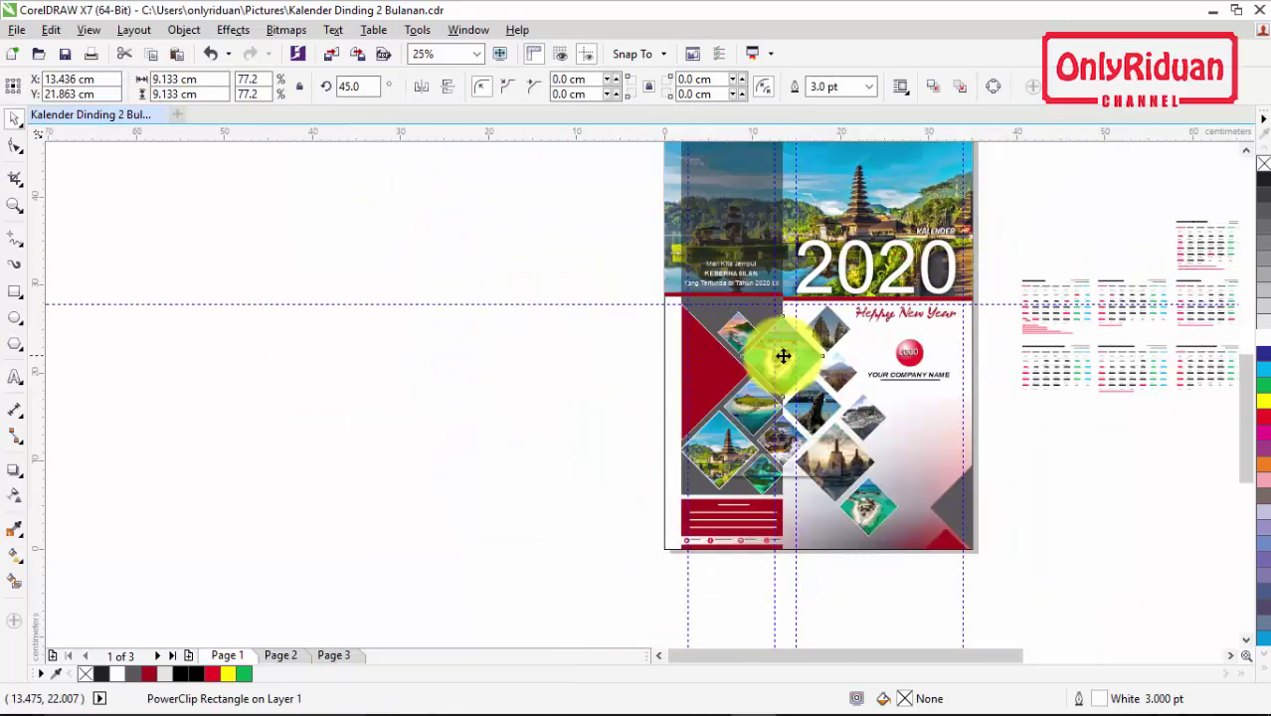
{"action": "scroll", "coordinate": [783, 356], "scroll_direction": "up", "scroll_amount": 2}
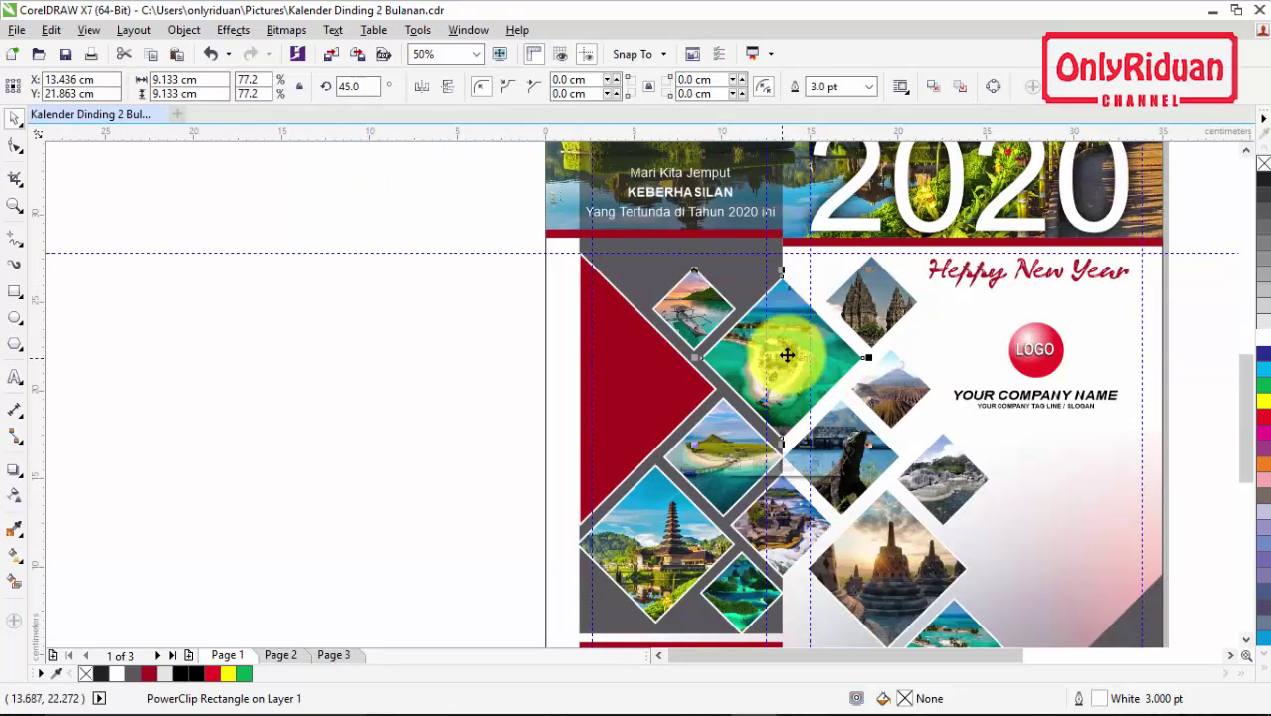
{"action": "scroll", "coordinate": [794, 376], "scroll_direction": "up", "scroll_amount": 1}
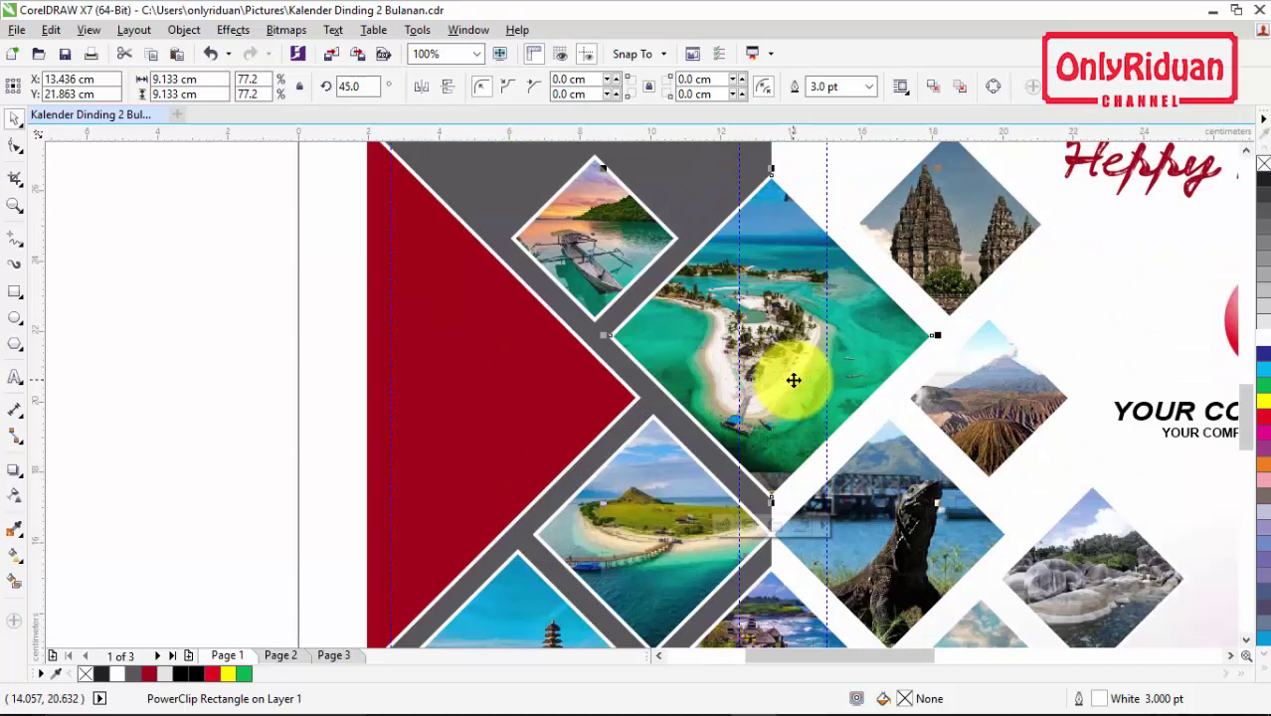
{"action": "scroll", "coordinate": [794, 376], "scroll_direction": "down", "scroll_amount": 1}
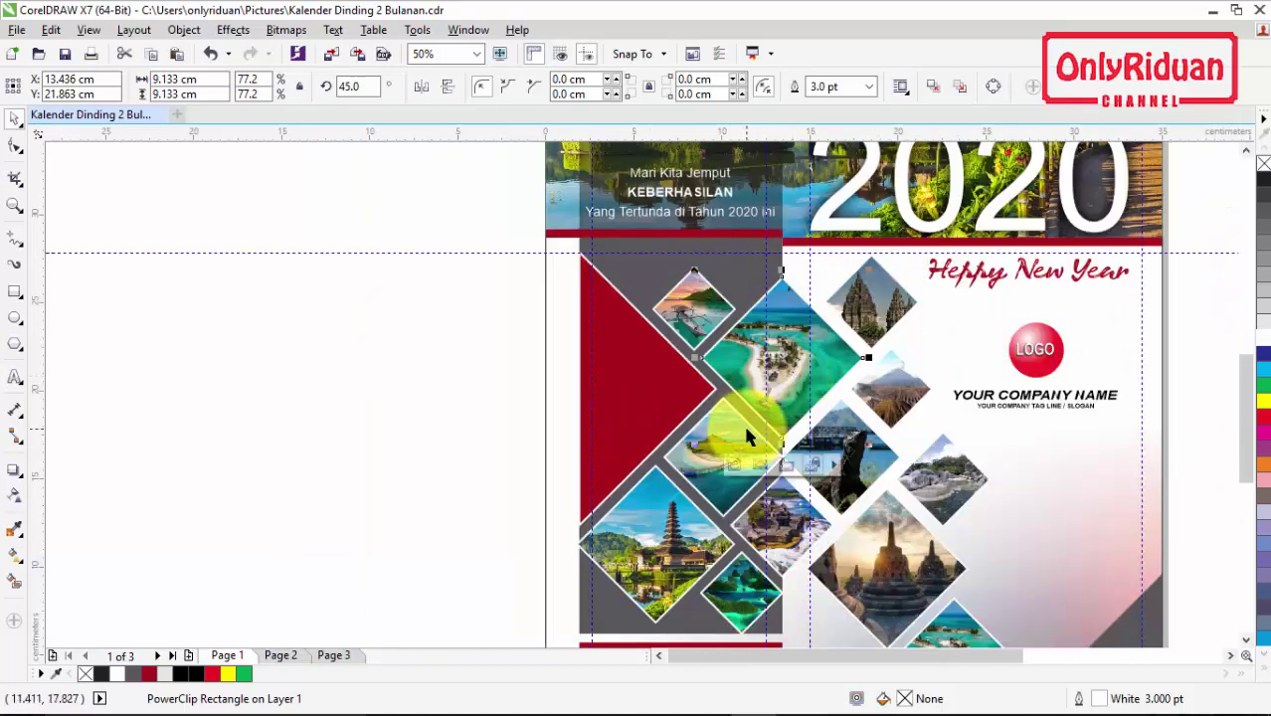
{"action": "left_click", "coordinate": [1031, 398]}
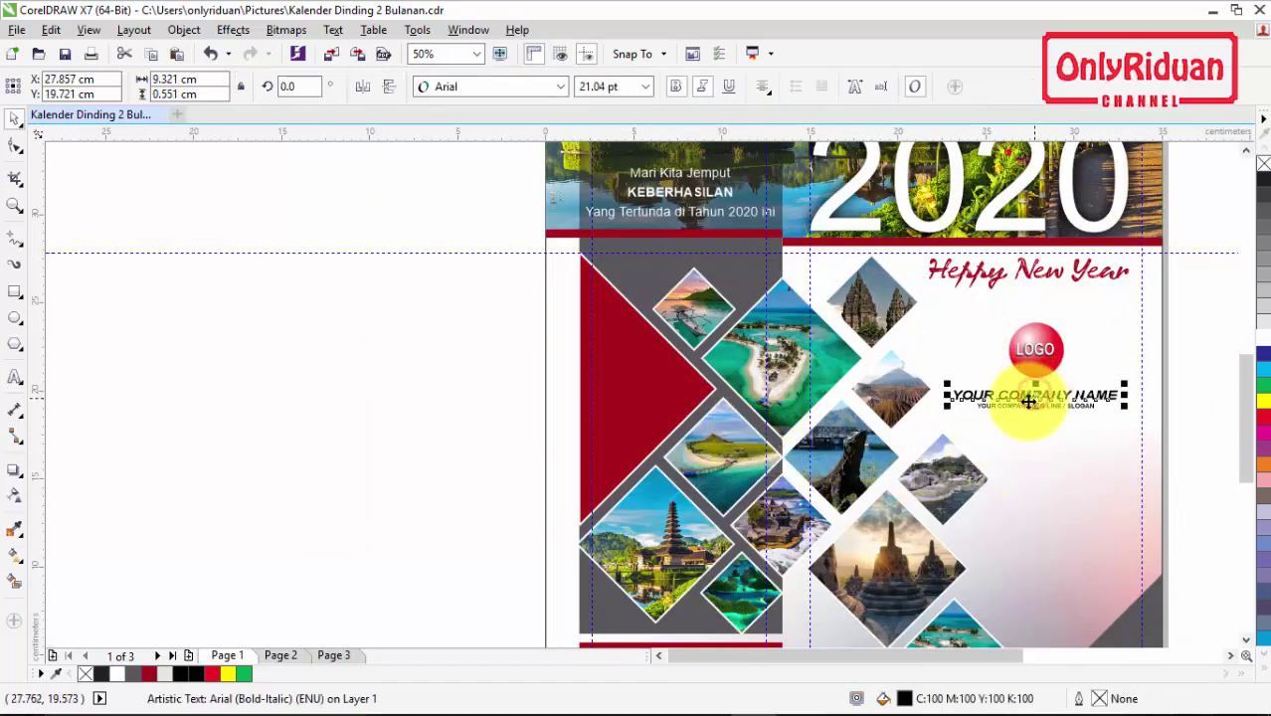
{"action": "left_click", "coordinate": [18, 380]}
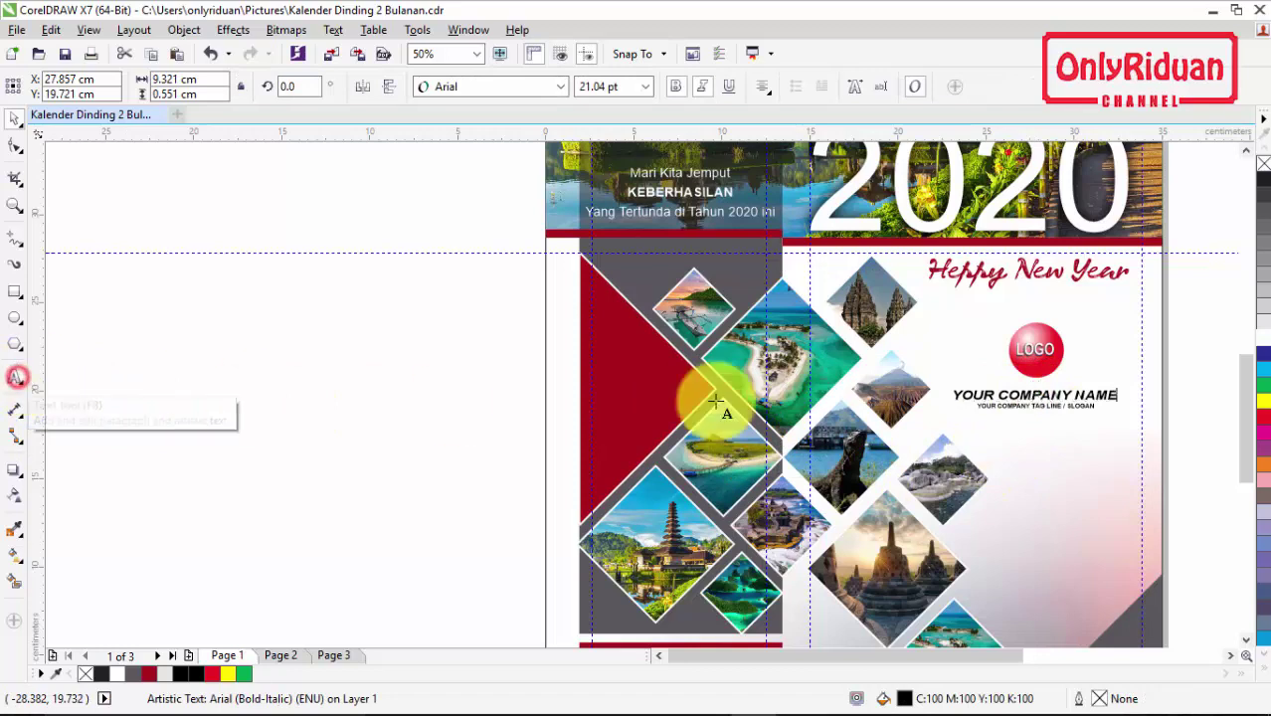
{"action": "left_click", "coordinate": [1086, 412]}
{"action": "key", "text": "BackSpace"}
{"action": "key", "text": "BackSpace"}
{"action": "key", "text": "BackSpace"}
{"action": "key", "text": "BackSpace"}
{"action": "key", "text": "BackSpace"}
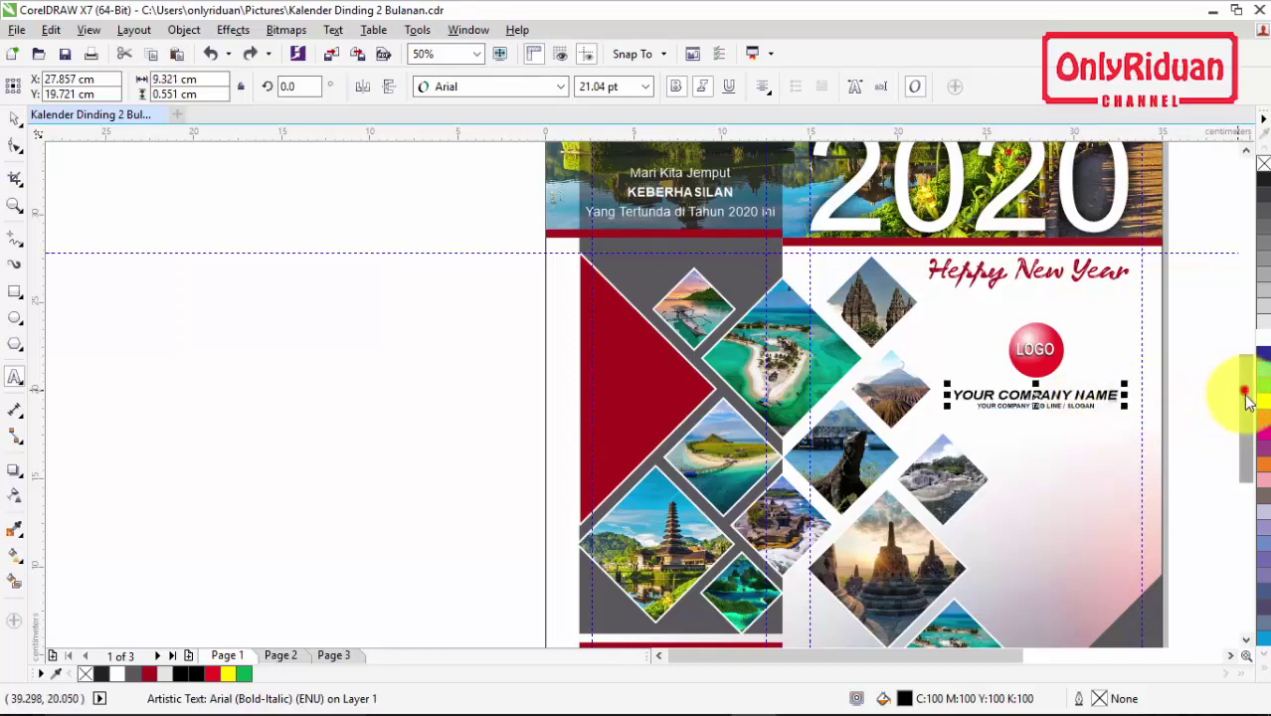
{"action": "left_click_drag", "start_coordinate": [1244, 390], "coordinate": [1244, 468]}
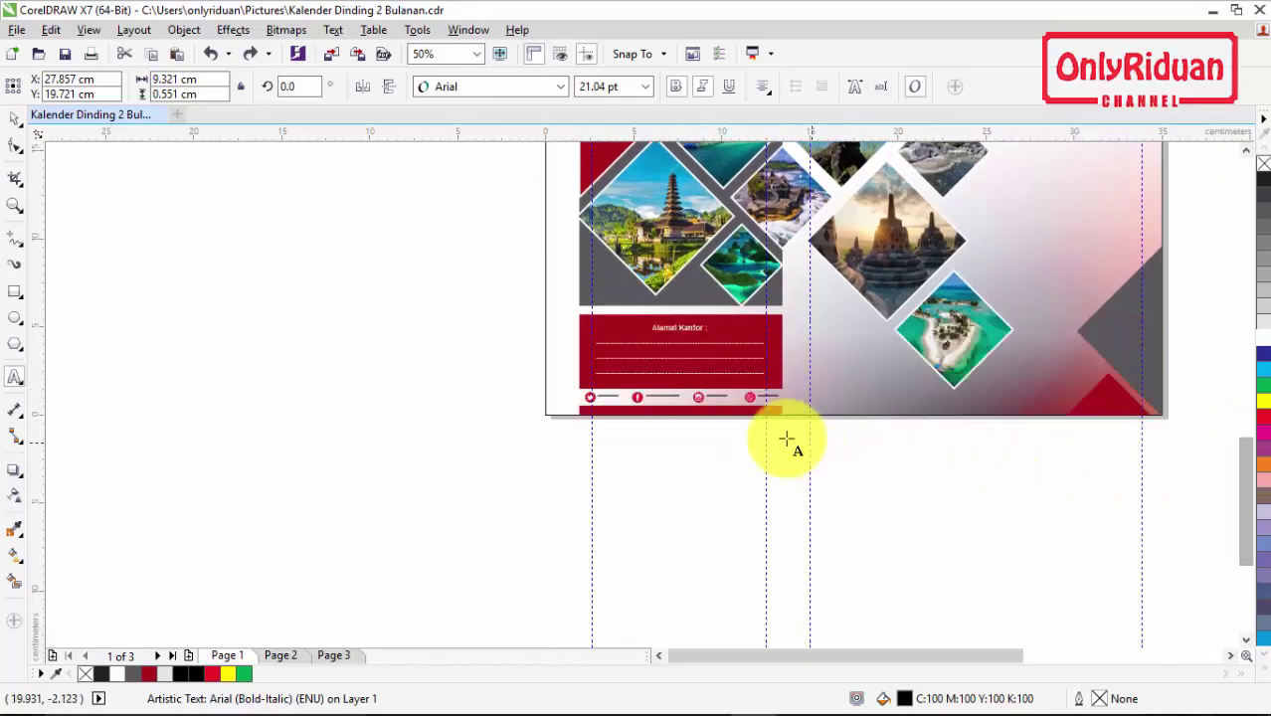
{"action": "scroll", "coordinate": [724, 418], "scroll_direction": "up", "scroll_amount": 2}
{"action": "left_click", "coordinate": [699, 336]}
{"action": "left_click", "coordinate": [895, 335]}
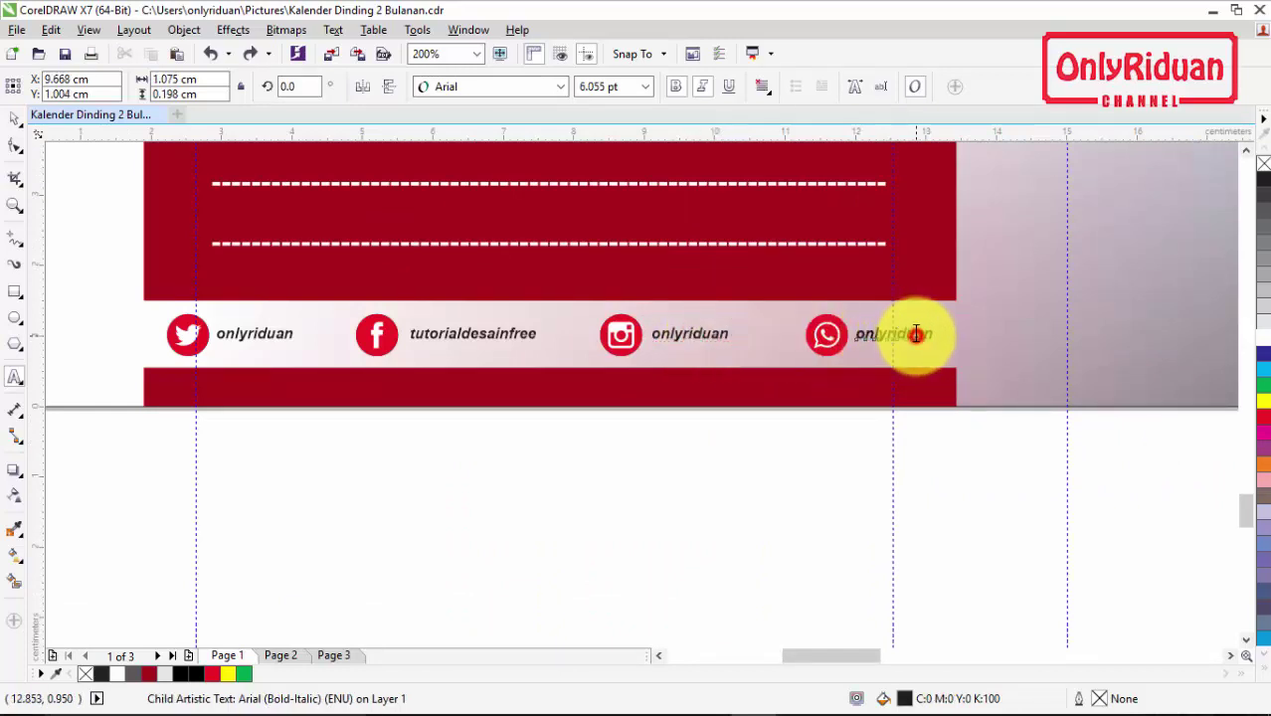
{"action": "left_click", "coordinate": [478, 334]}
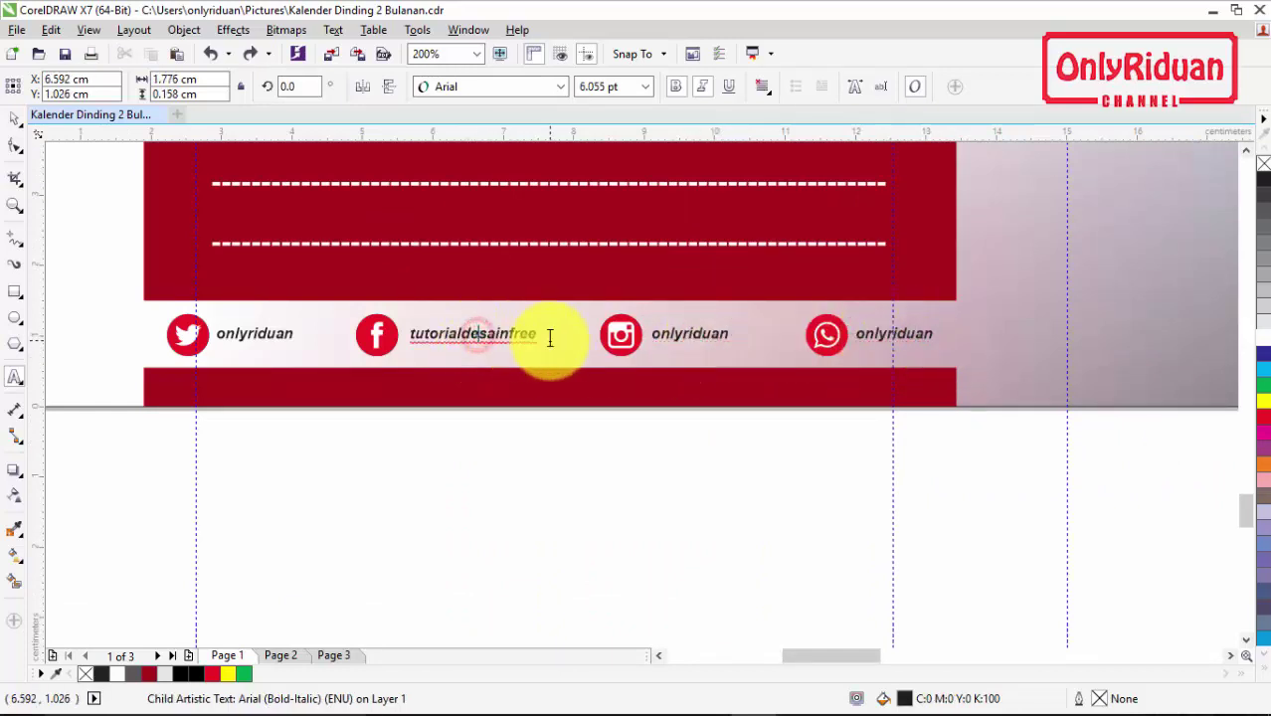
{"action": "left_click", "coordinate": [263, 332]}
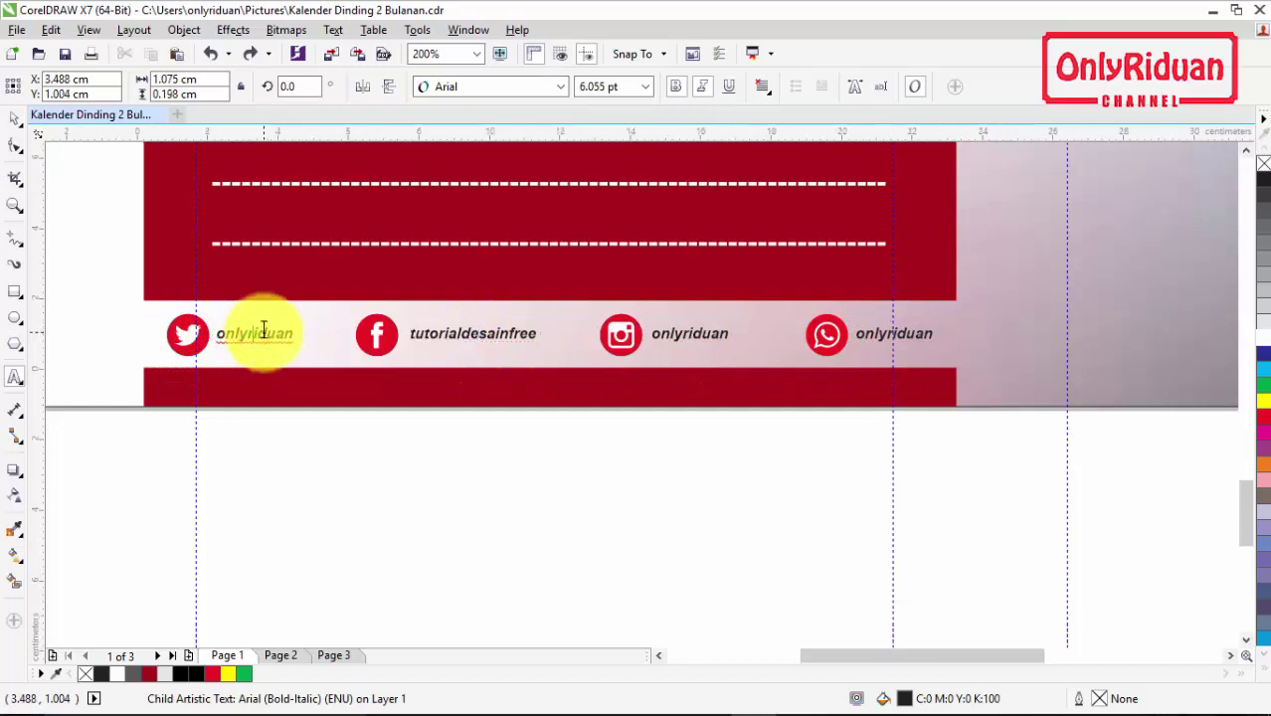
{"action": "scroll", "coordinate": [263, 331], "scroll_direction": "down", "scroll_amount": 4}
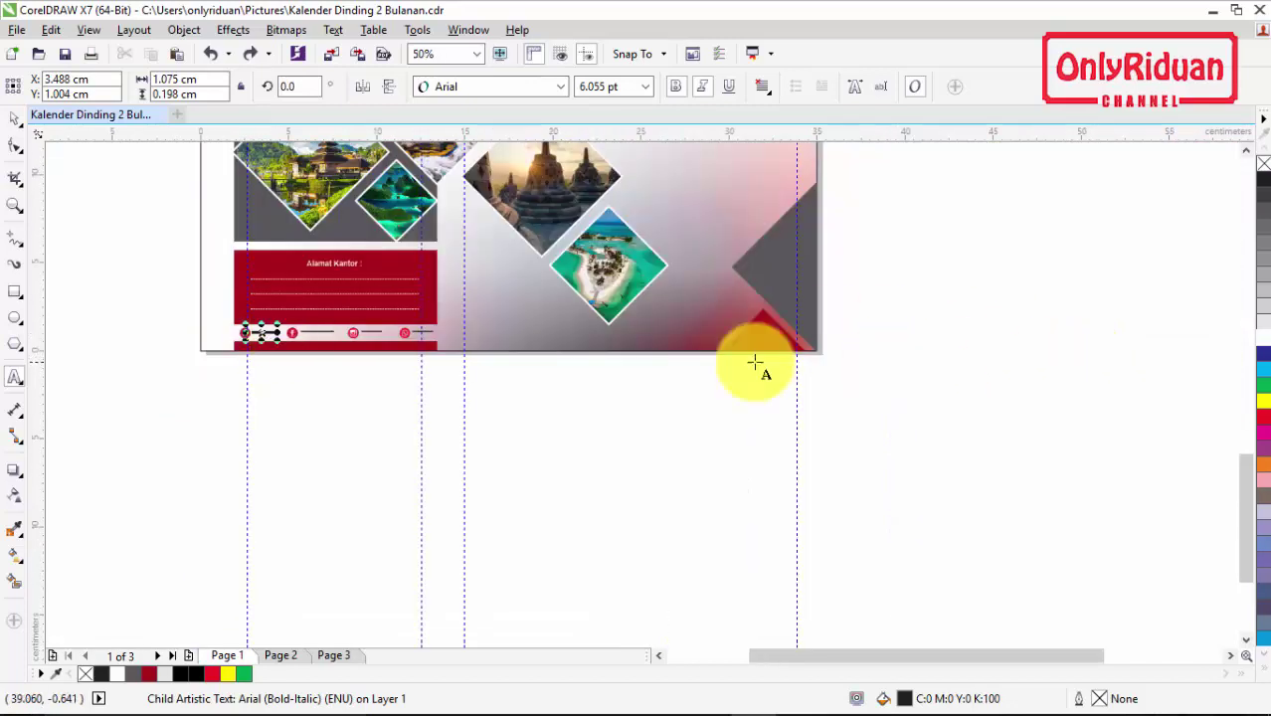
{"action": "left_click", "coordinate": [18, 206]}
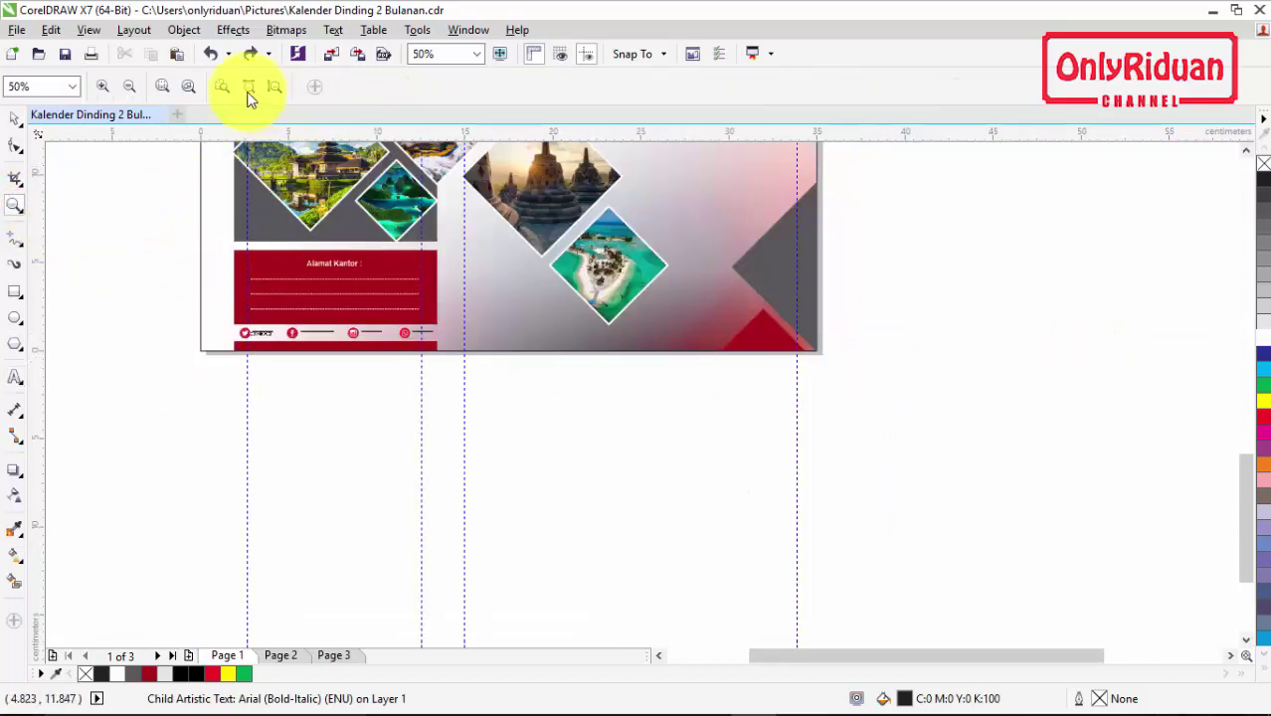
{"action": "left_click", "coordinate": [221, 86]}
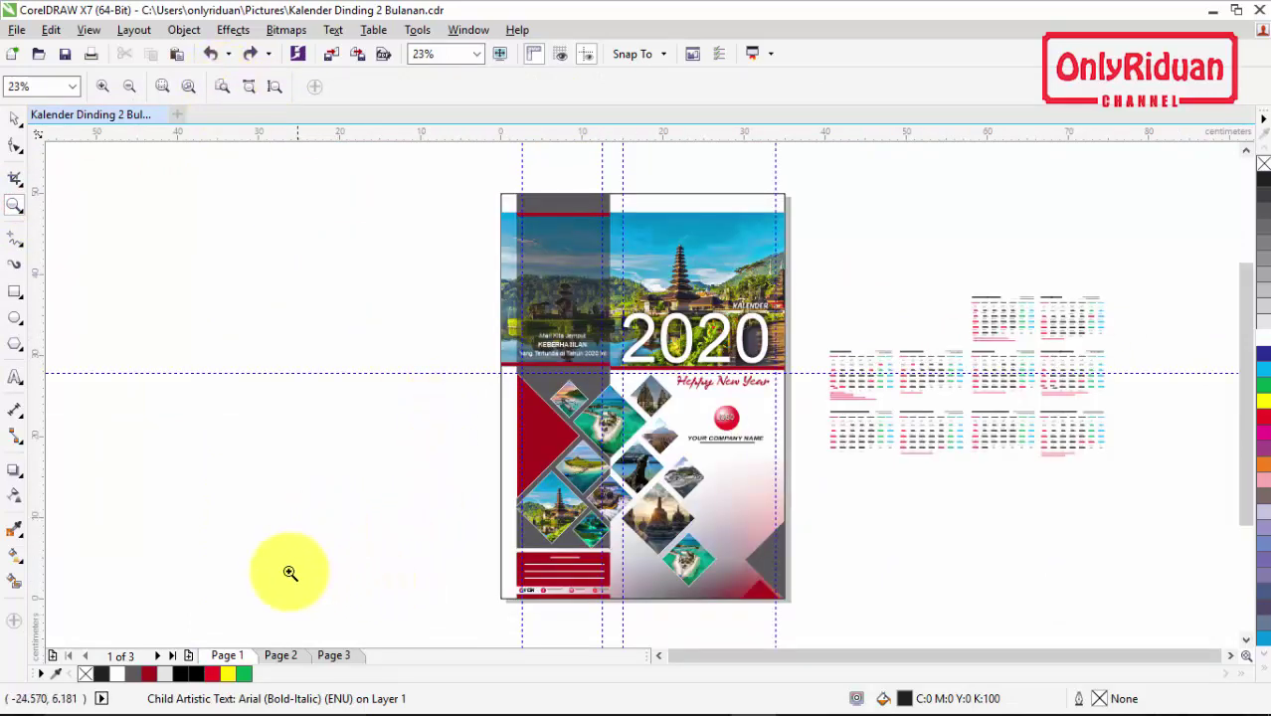
Step: Switch to Page 3 and marquee-select all 40 template objects with the Pick tool
{"action": "left_click", "coordinate": [282, 657]}
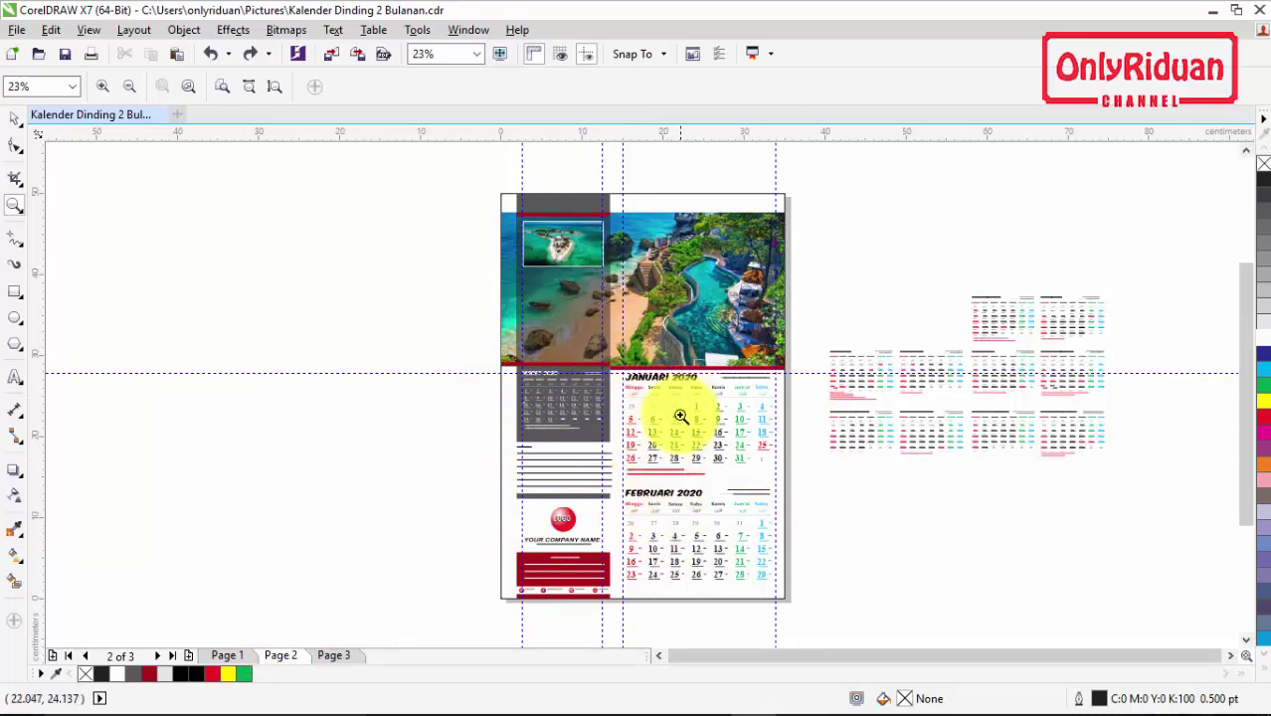
{"action": "left_click", "coordinate": [336, 658]}
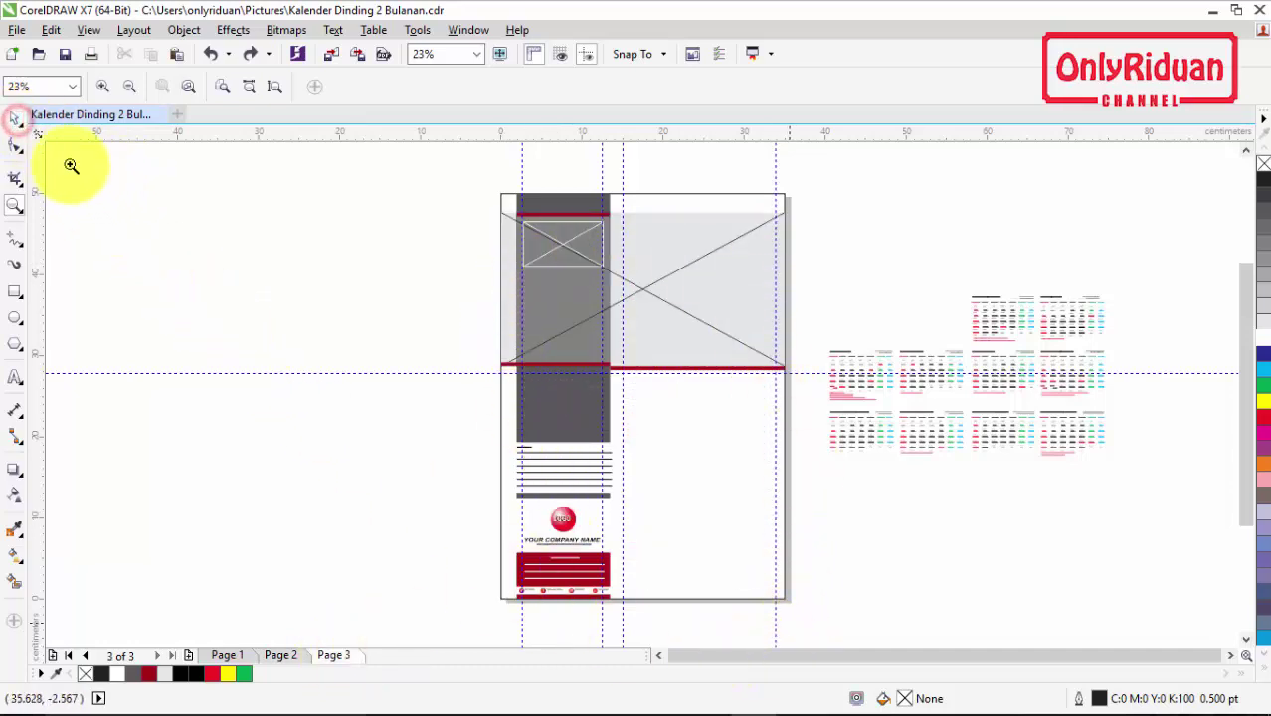
{"action": "left_click", "coordinate": [22, 119]}
{"action": "left_click", "coordinate": [446, 247]}
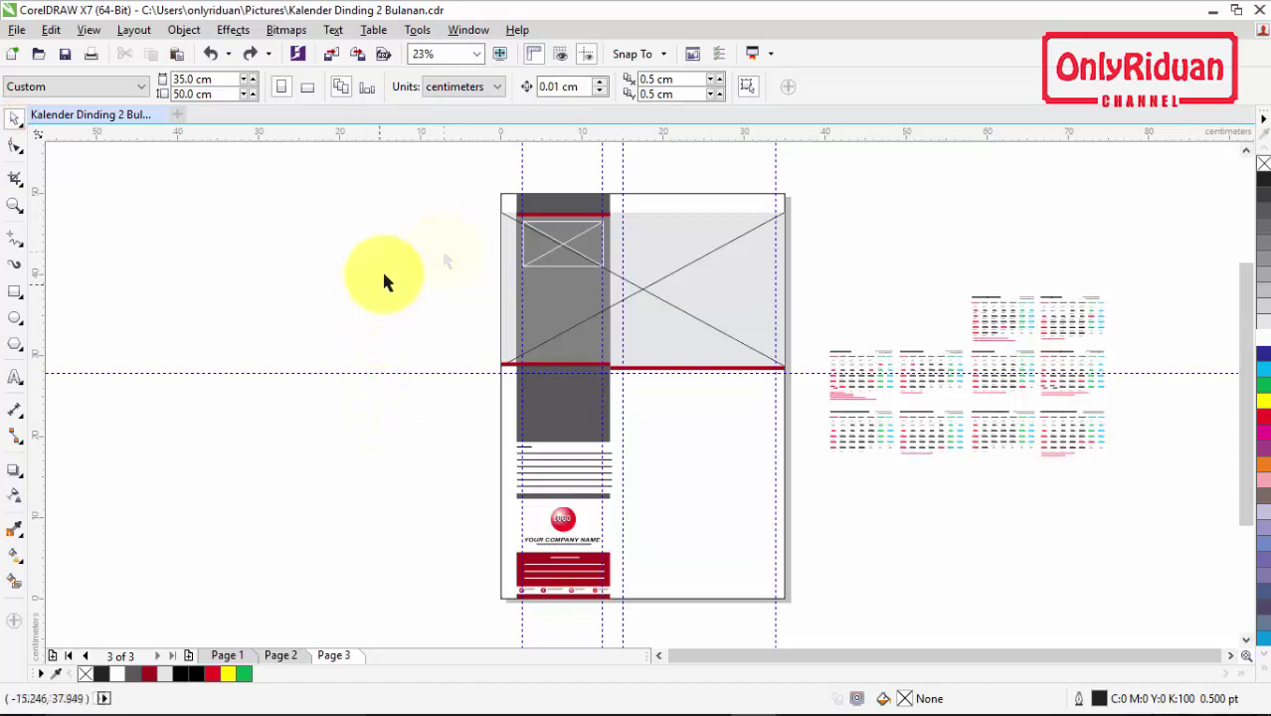
{"action": "left_click_drag", "start_coordinate": [450, 169], "coordinate": [808, 609]}
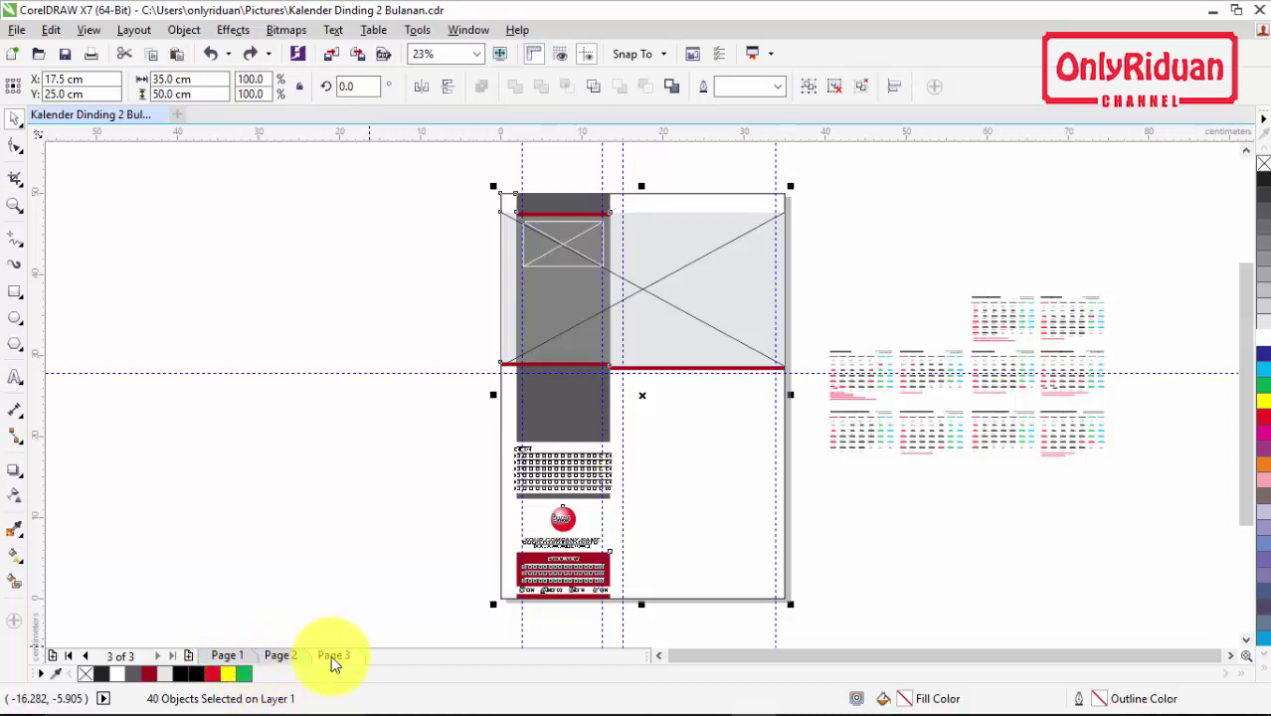
Step: Copy the Page 3 layout and paste it onto three new pages, 4, 5 and 6
{"action": "key", "text": "ctrl+c"}
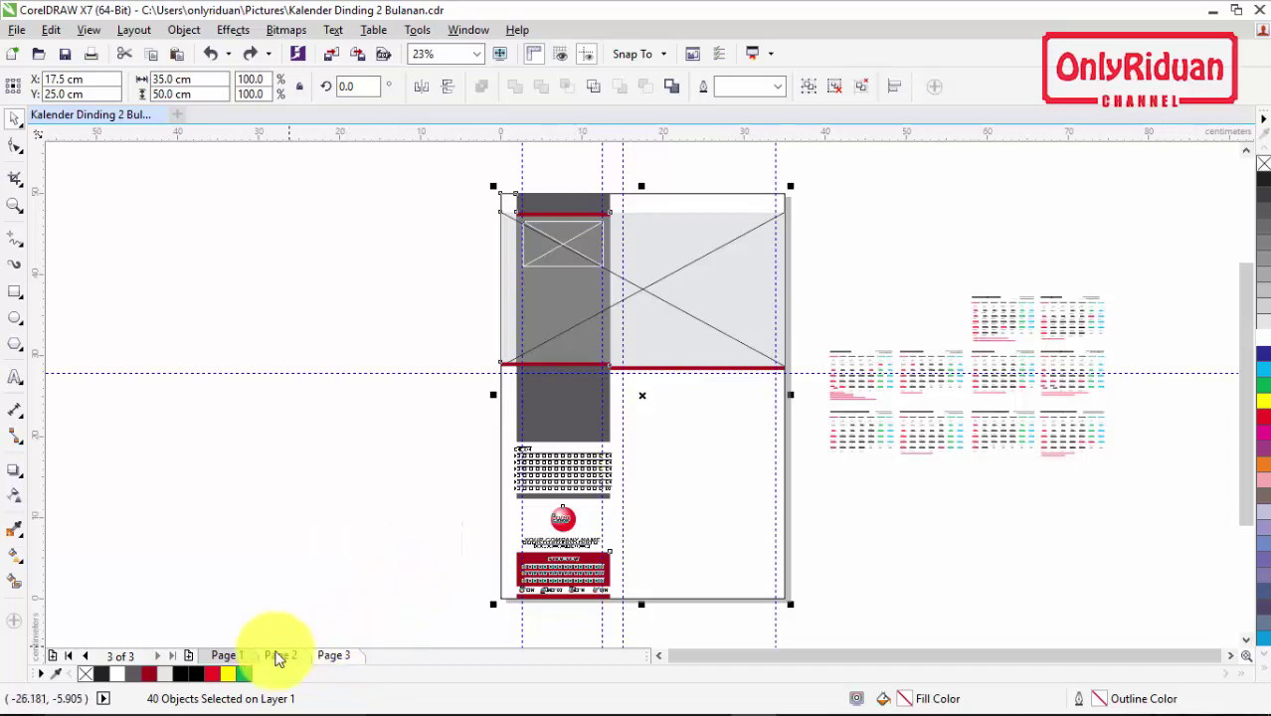
{"action": "left_click", "coordinate": [188, 659]}
{"action": "key", "text": "ctrl+v"}
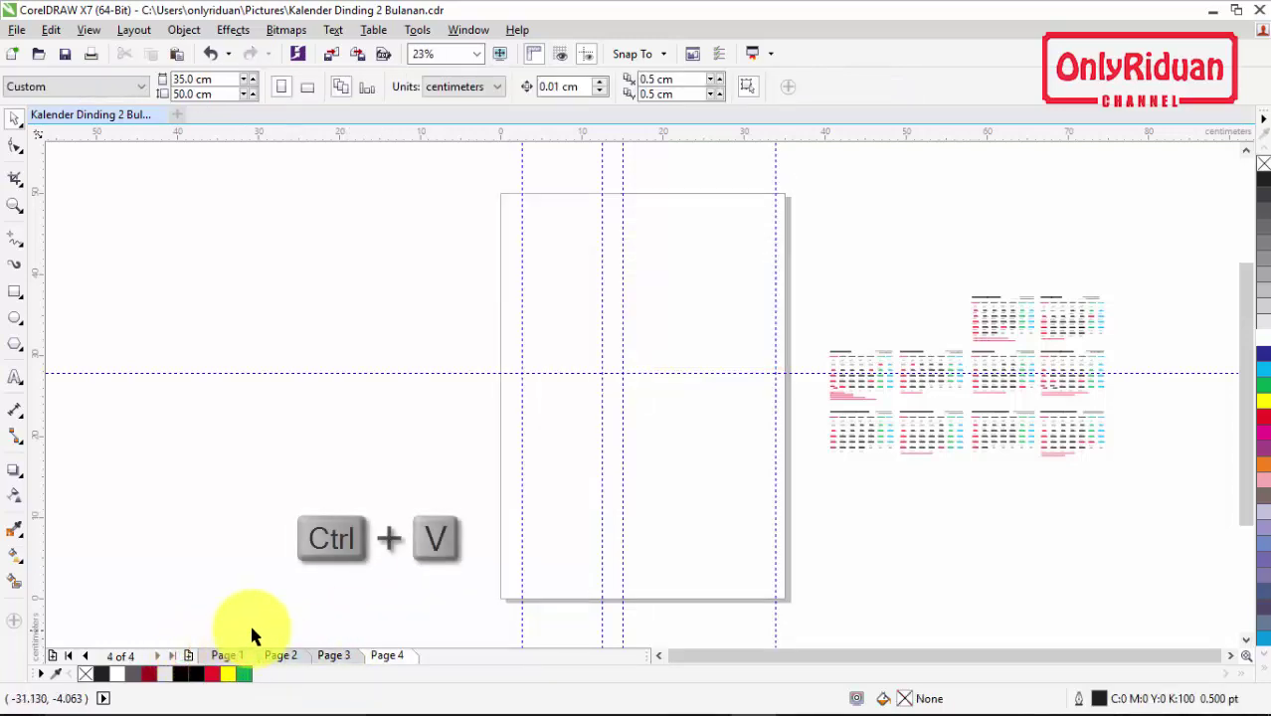
{"action": "left_click", "coordinate": [188, 656]}
{"action": "key", "text": "ctrl+v"}
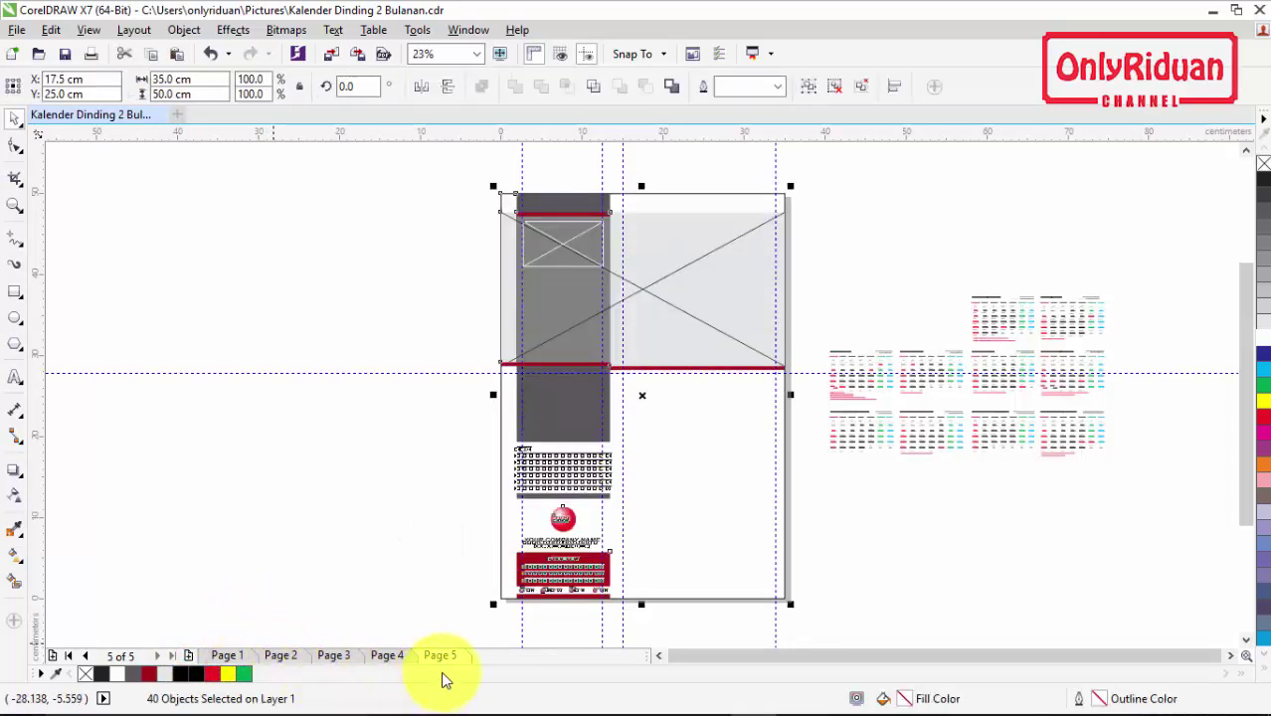
{"action": "left_click", "coordinate": [188, 657]}
{"action": "key", "text": "ctrl+v"}
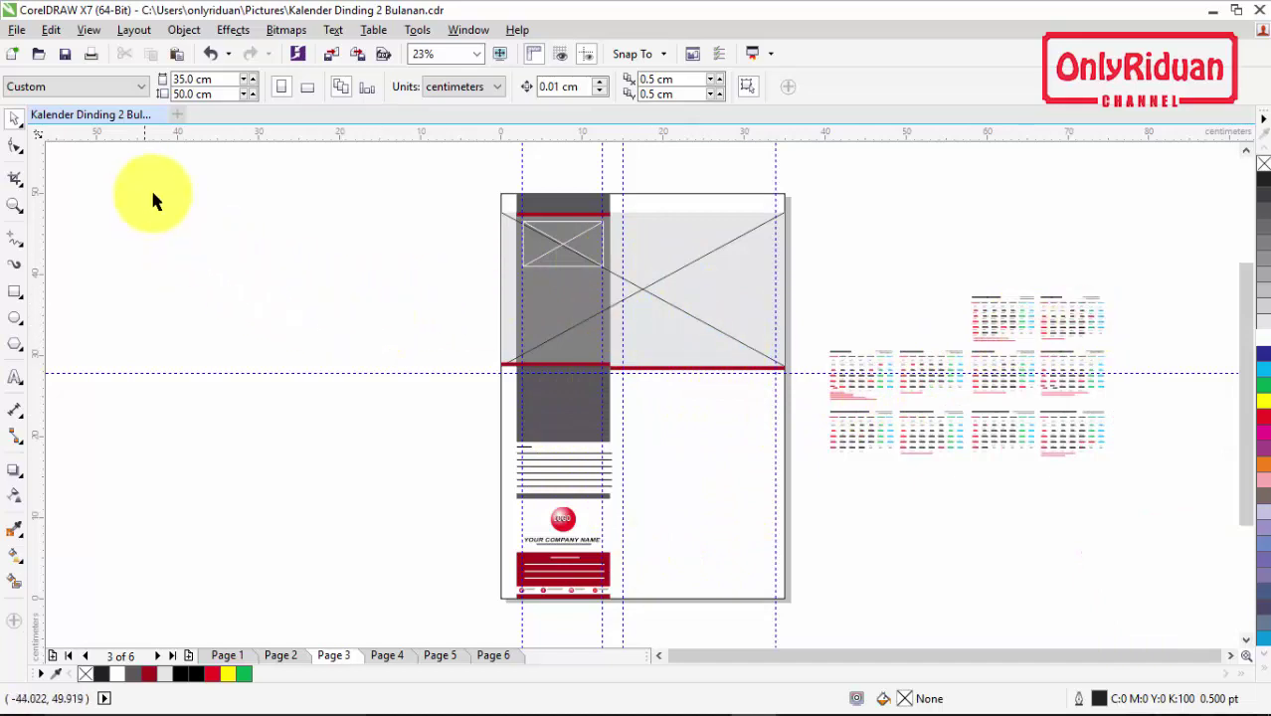
Step: Import the tempat-wisata-indonesia Borobudur photo and place it left of the page
{"action": "left_click", "coordinate": [17, 30]}
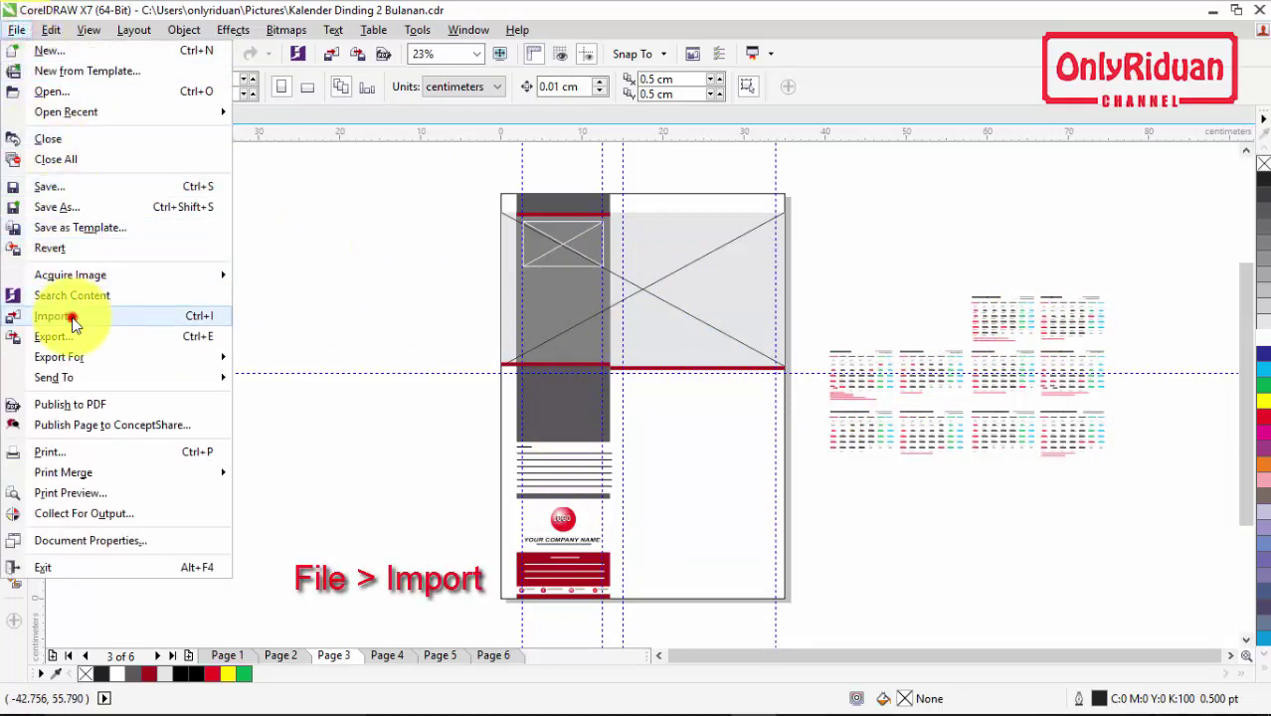
{"action": "left_click", "coordinate": [55, 316]}
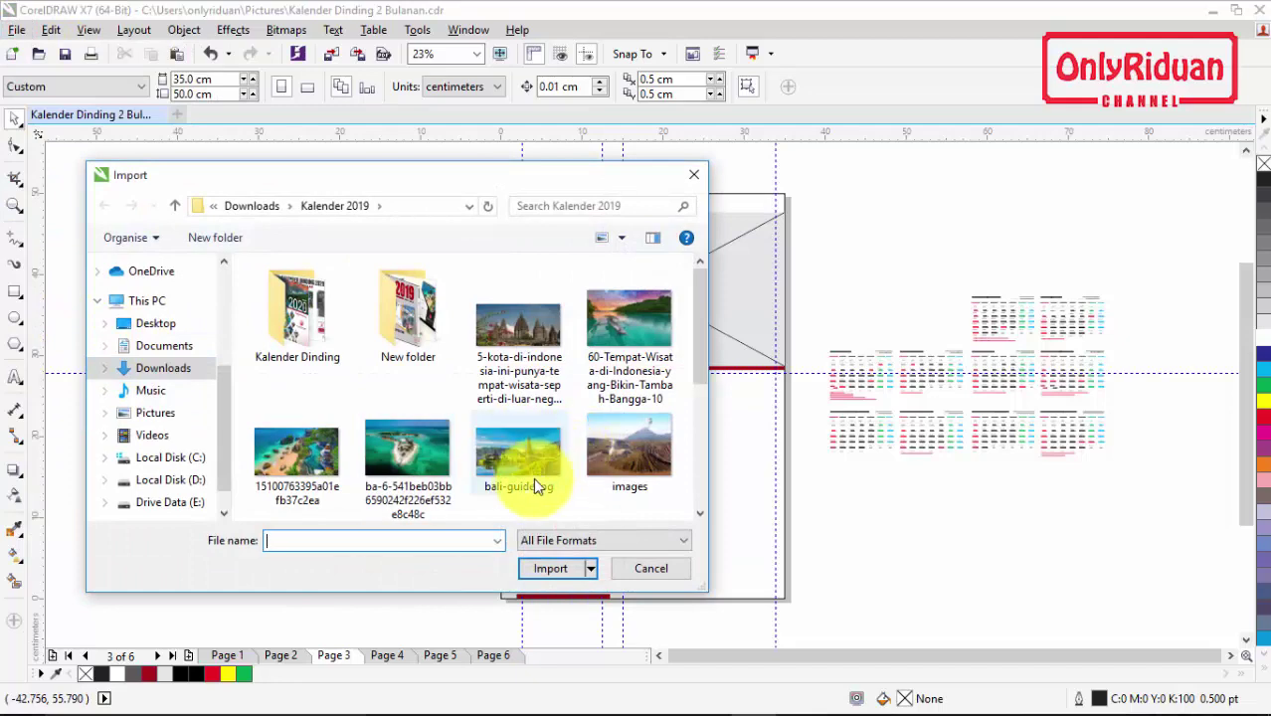
{"action": "left_click_drag", "start_coordinate": [699, 336], "coordinate": [699, 439]}
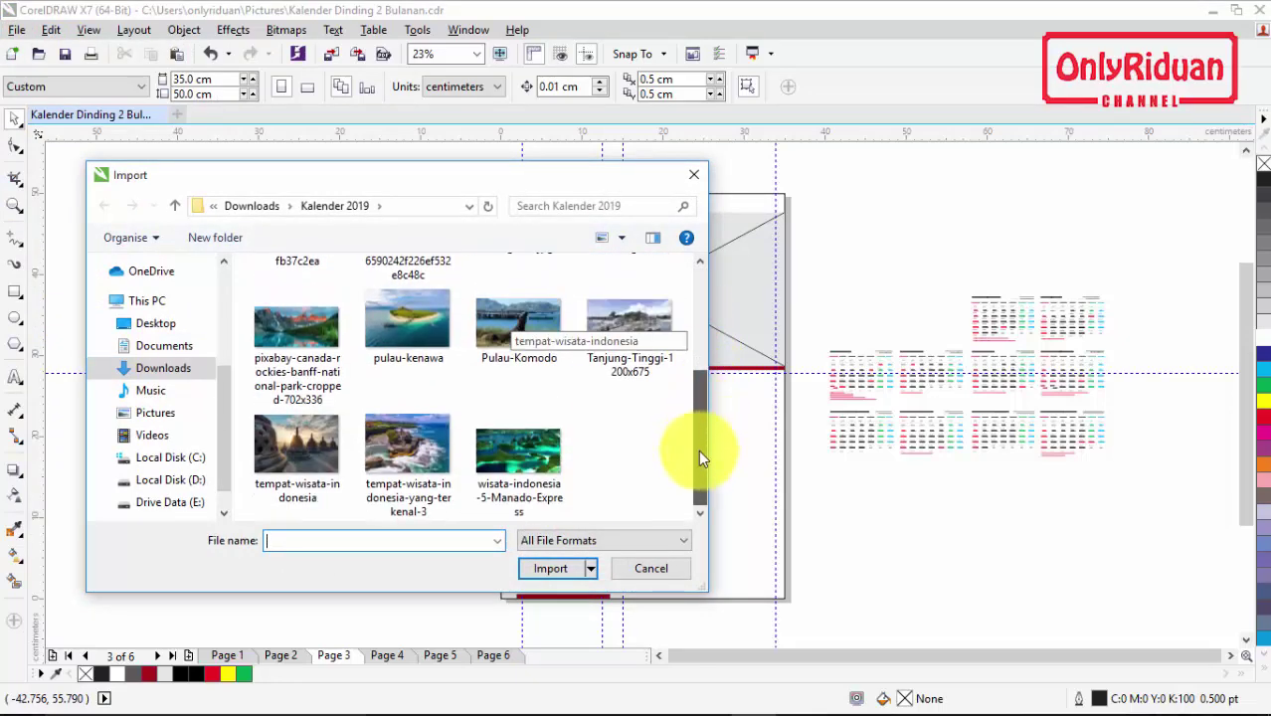
{"action": "left_click", "coordinate": [285, 442]}
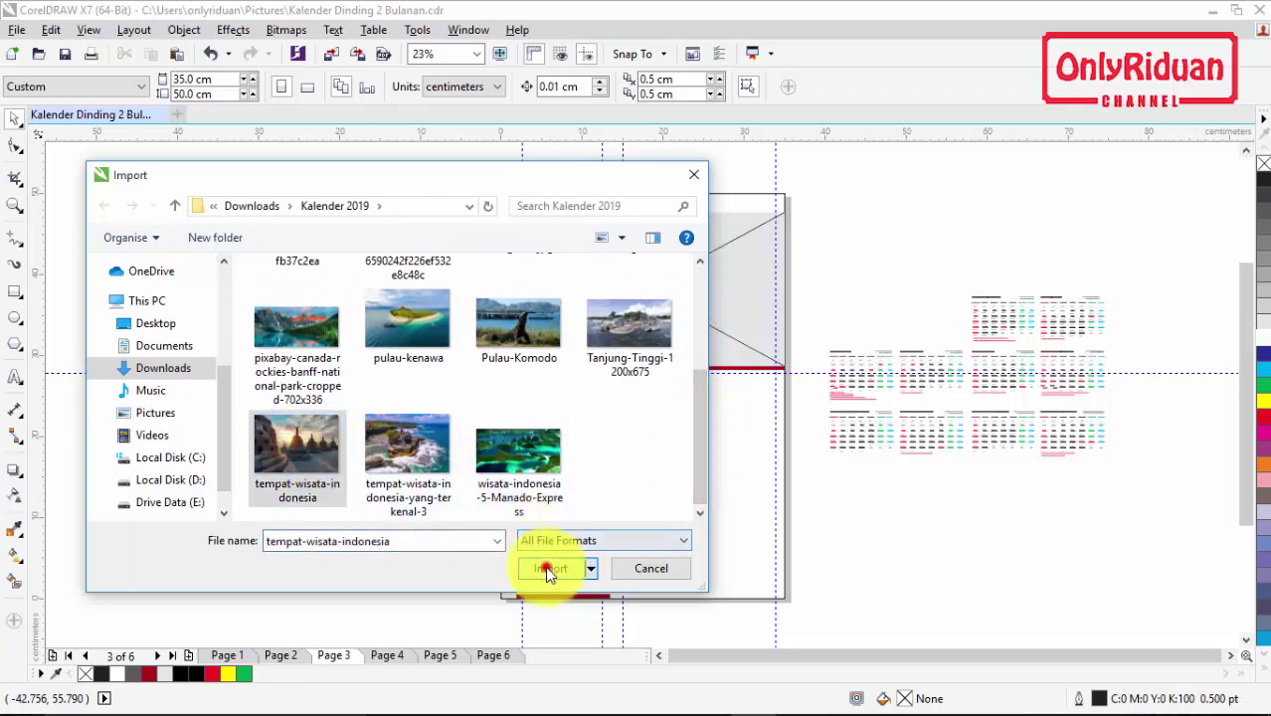
{"action": "left_click", "coordinate": [547, 568]}
{"action": "left_click_drag", "start_coordinate": [180, 201], "coordinate": [496, 394]}
{"action": "left_click", "coordinate": [302, 657]}
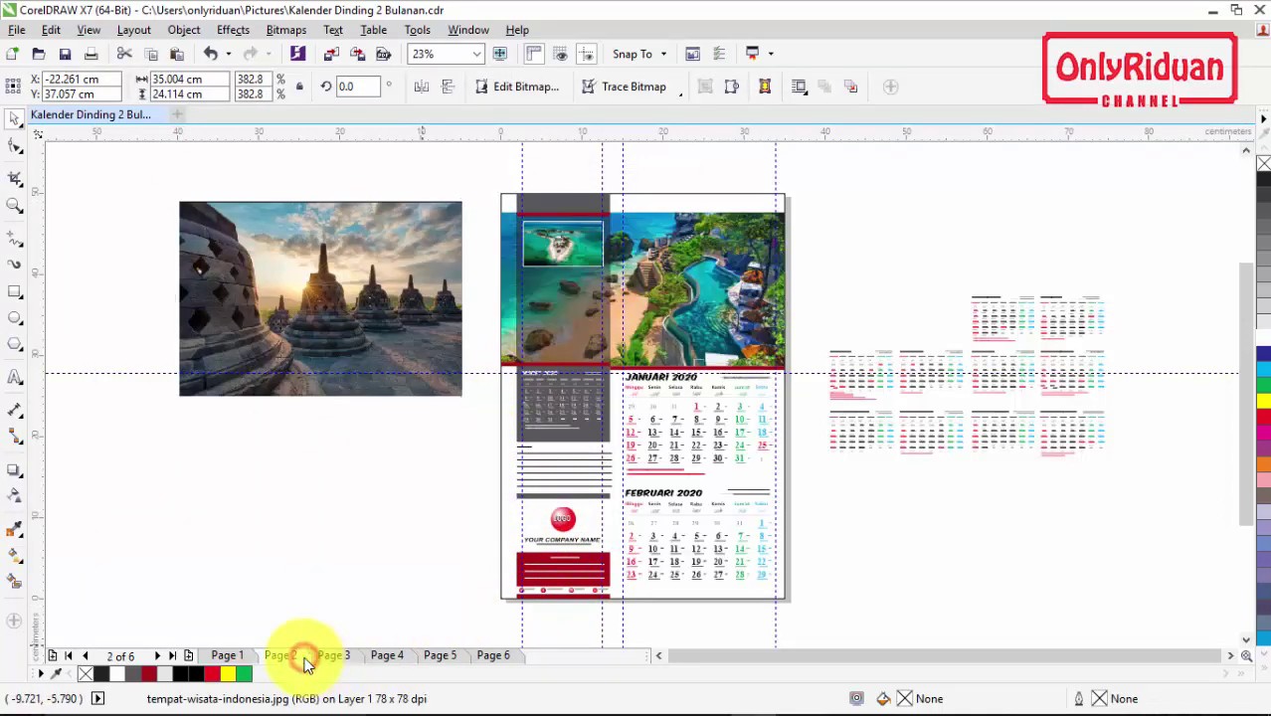
Step: PowerClip the Borobudur photo inside Page 3's top picture frame
{"action": "left_click", "coordinate": [358, 284]}
{"action": "right_click", "coordinate": [363, 251]}
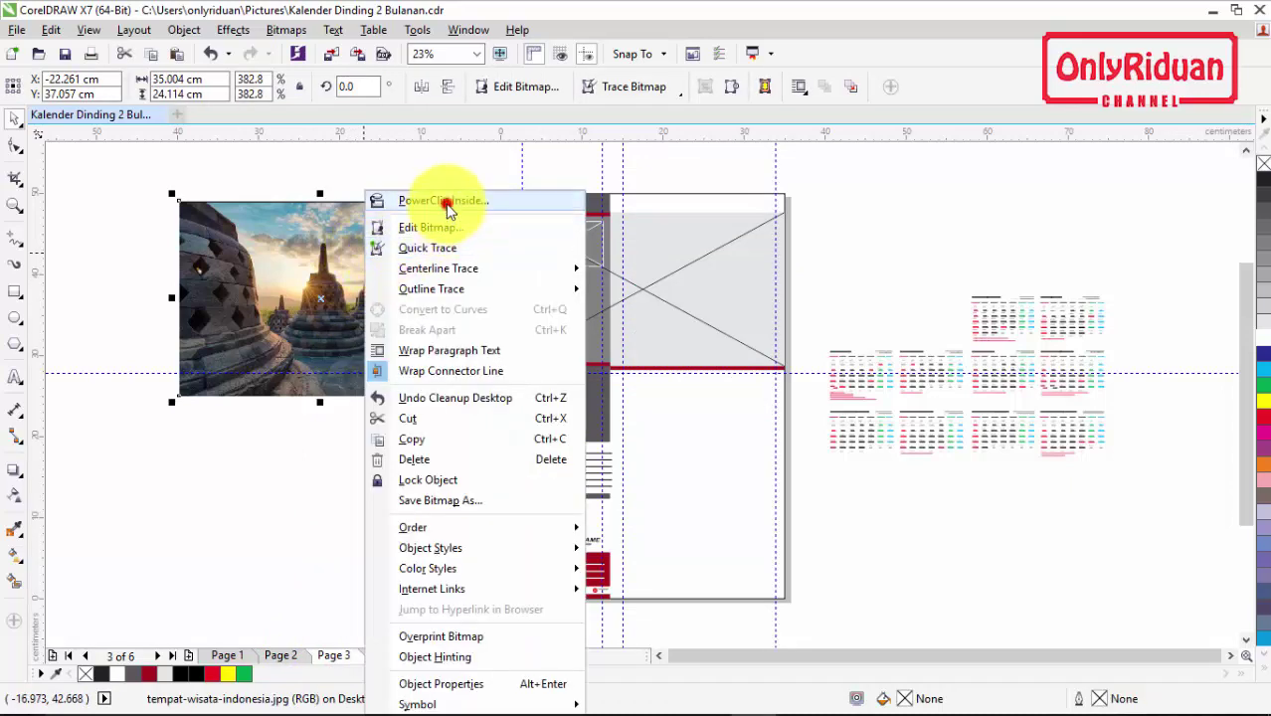
{"action": "left_click", "coordinate": [446, 203]}
{"action": "left_click", "coordinate": [697, 292]}
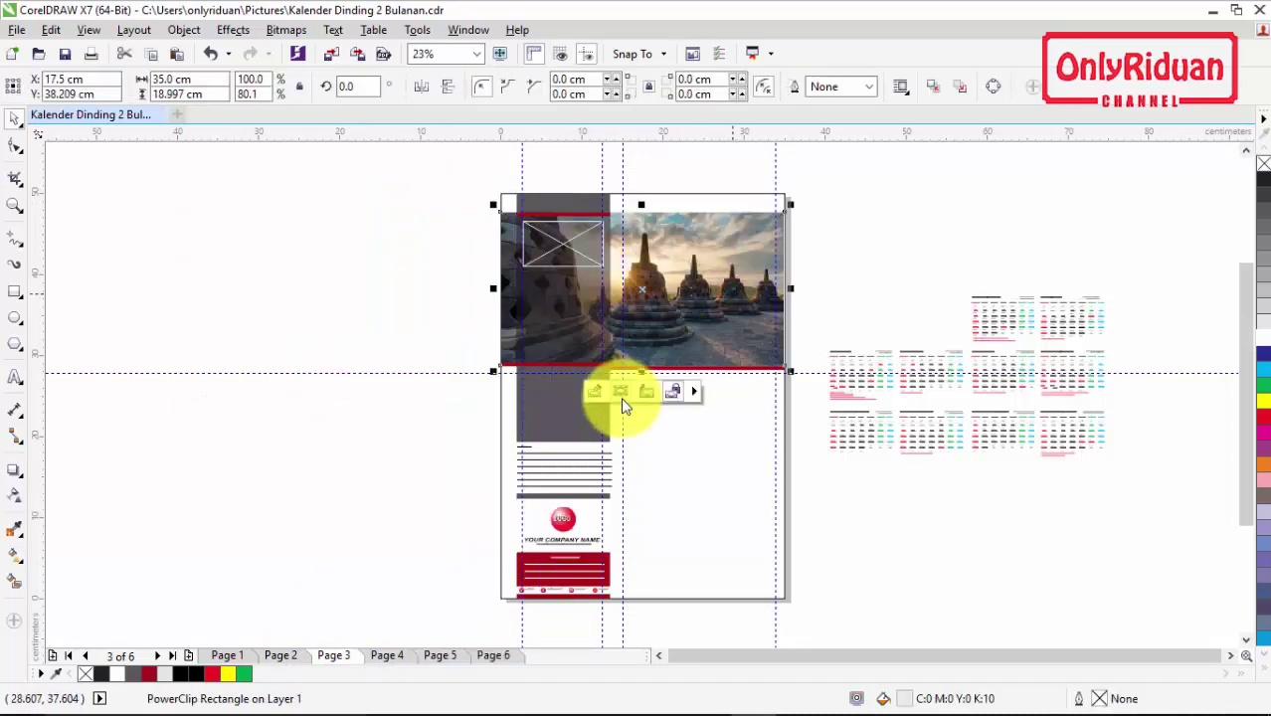
{"action": "left_click", "coordinate": [448, 277]}
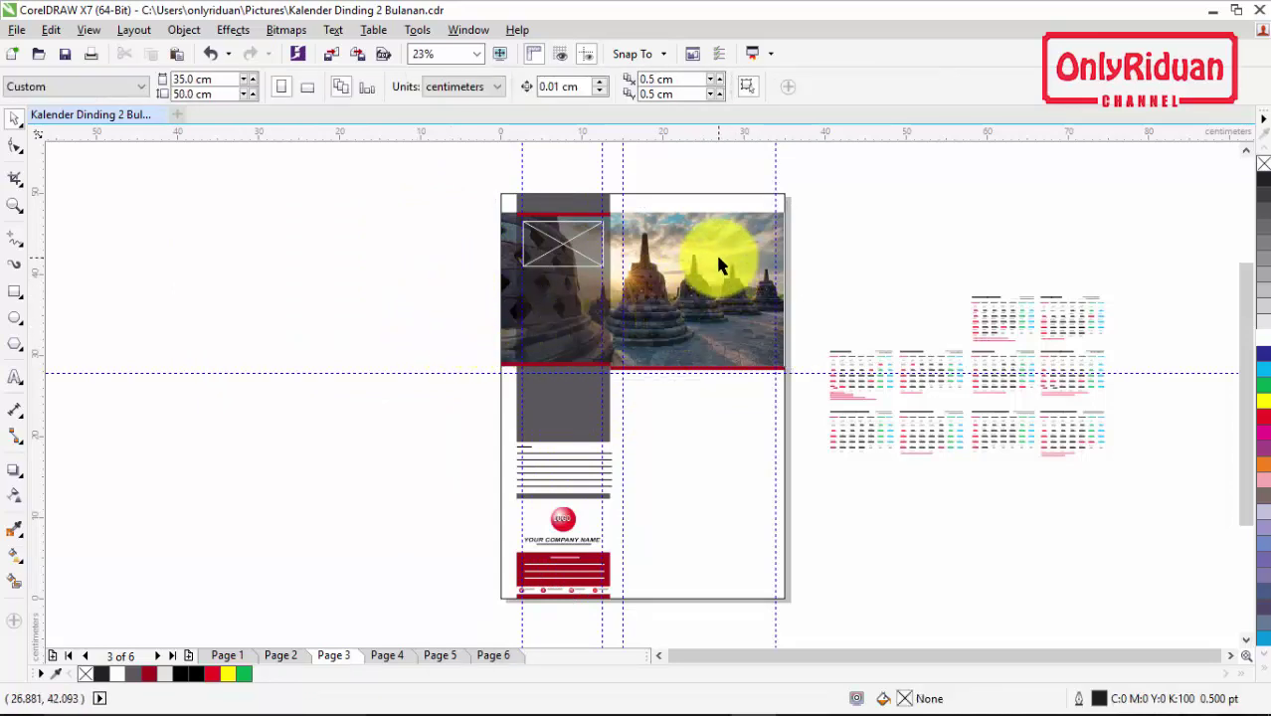
{"action": "scroll", "coordinate": [720, 267], "scroll_direction": "up", "scroll_amount": 2}
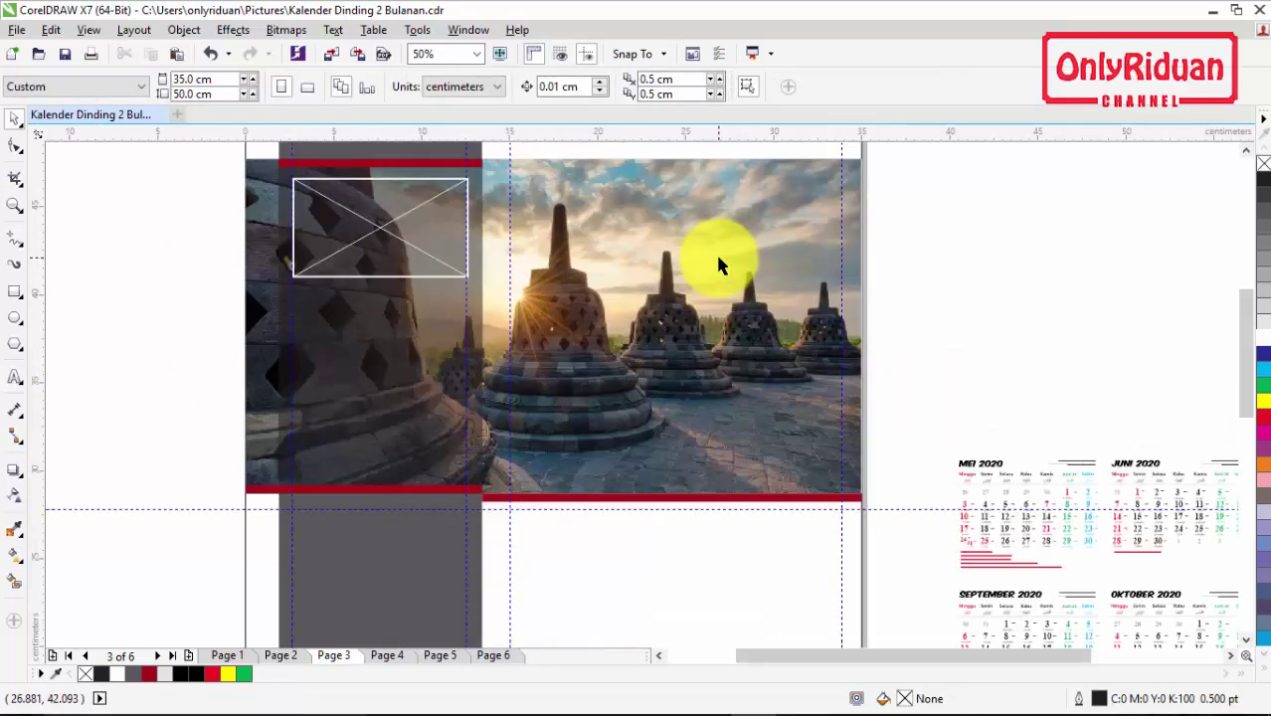
{"action": "scroll", "coordinate": [718, 262], "scroll_direction": "down", "scroll_amount": 2}
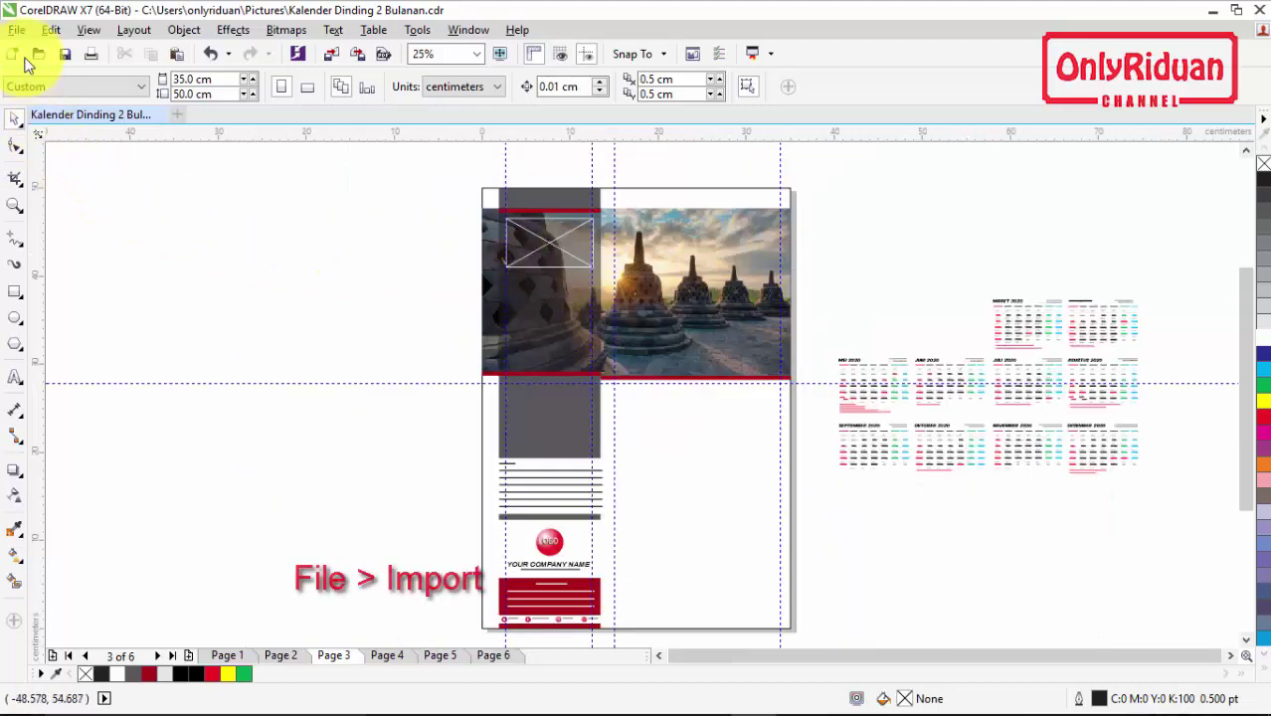
Step: Import the 5-kota-di-indonesia temple photo and place it left of the page
{"action": "left_click", "coordinate": [17, 30]}
{"action": "left_click", "coordinate": [77, 319]}
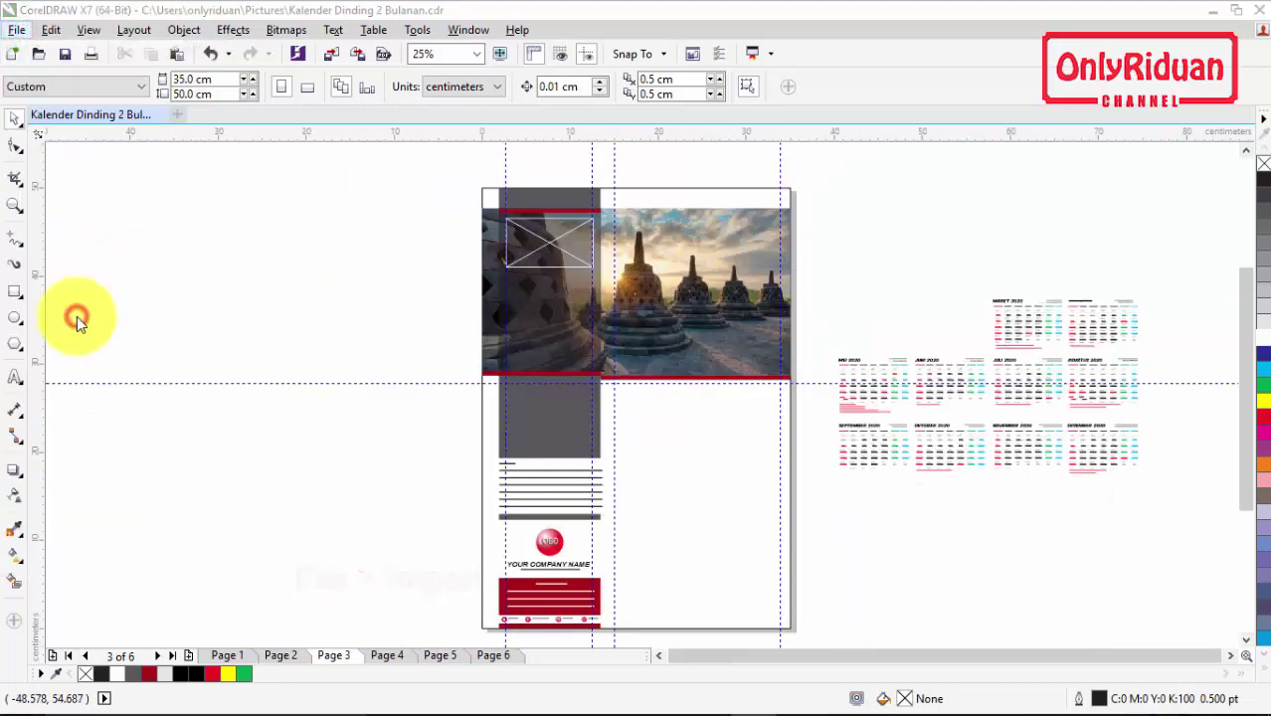
{"action": "left_click", "coordinate": [538, 344]}
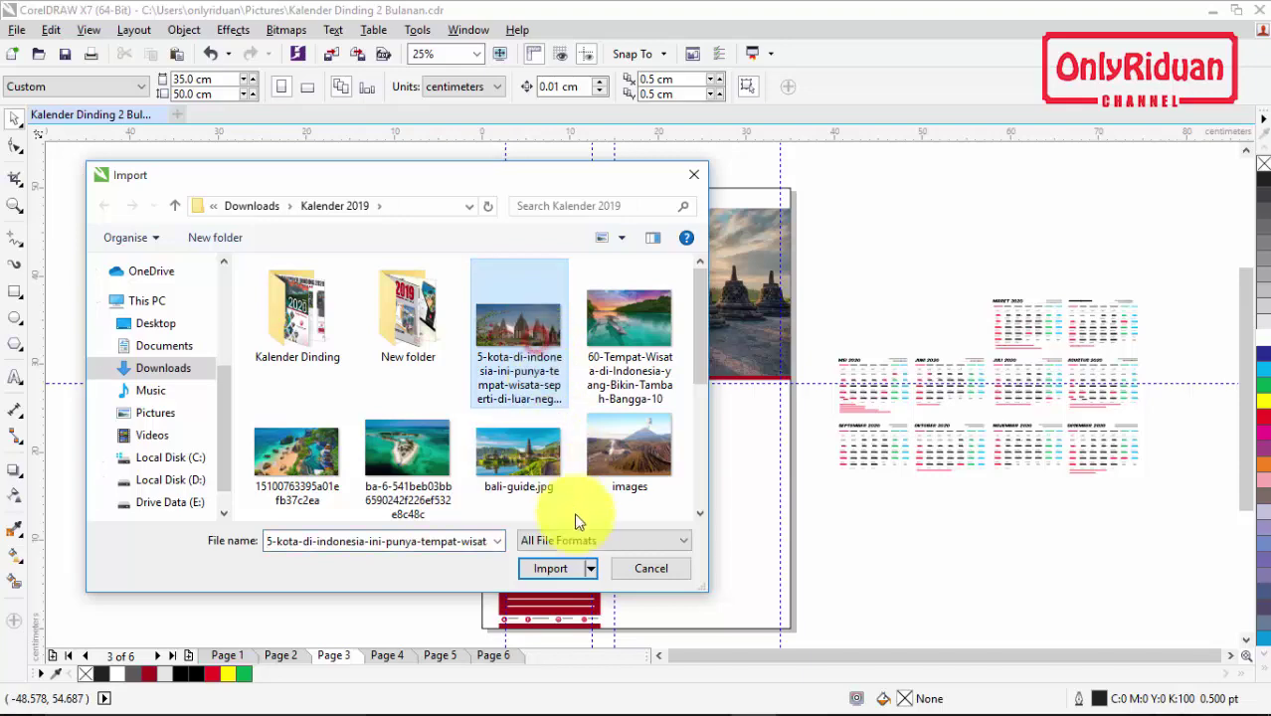
{"action": "left_click", "coordinate": [557, 568]}
{"action": "left_click_drag", "start_coordinate": [307, 199], "coordinate": [422, 289]}
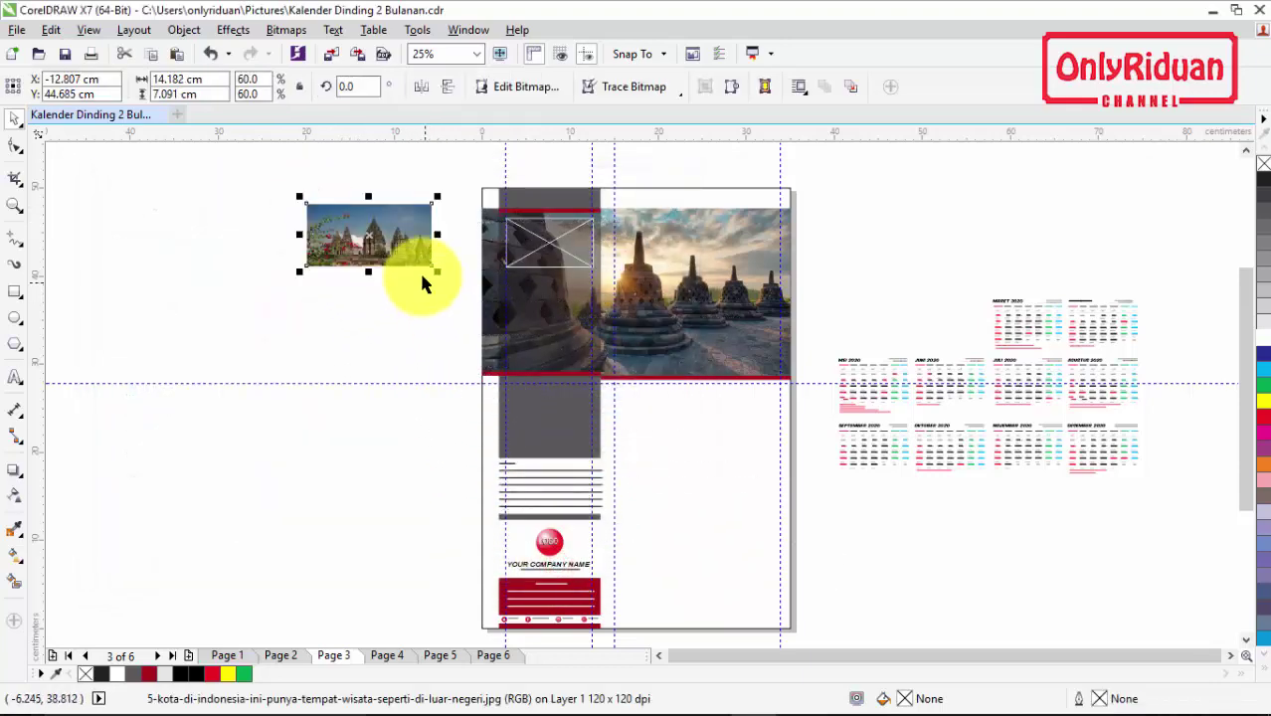
Step: PowerClip the temple photo inside the small top-left frame on Page 3
{"action": "right_click", "coordinate": [412, 233]}
{"action": "left_click", "coordinate": [456, 203]}
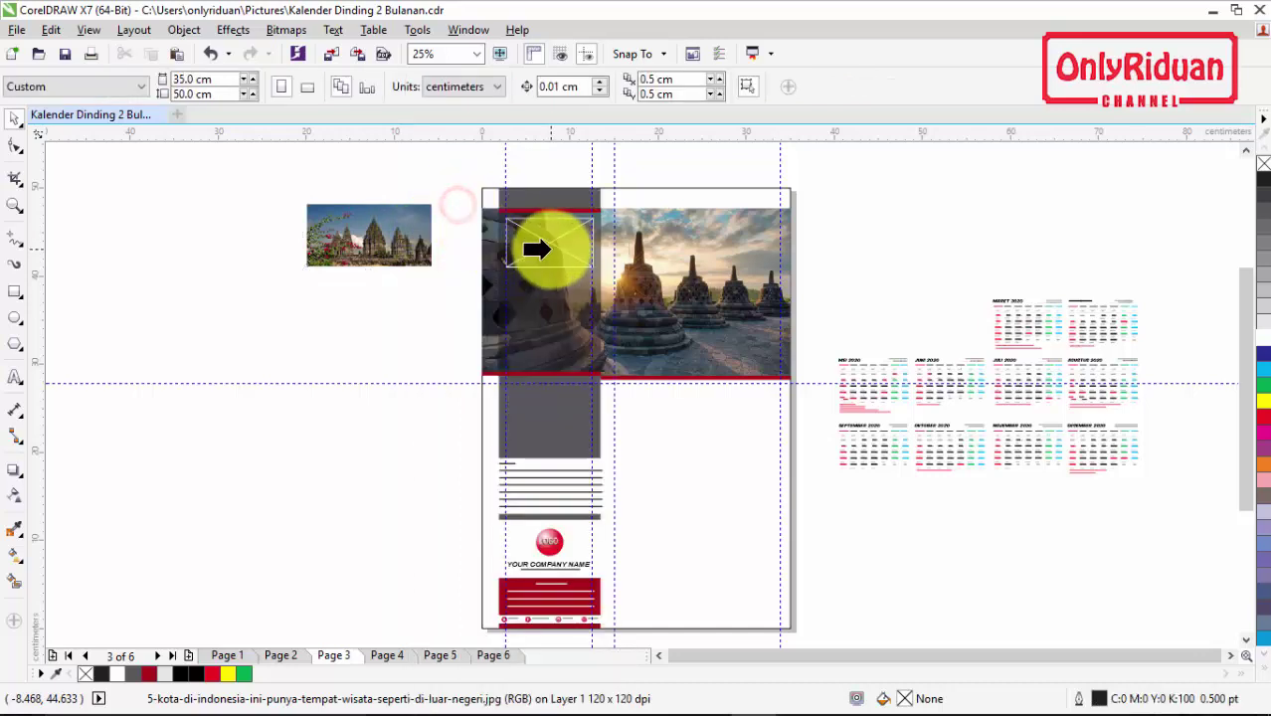
{"action": "left_click", "coordinate": [538, 245]}
{"action": "left_click", "coordinate": [412, 276]}
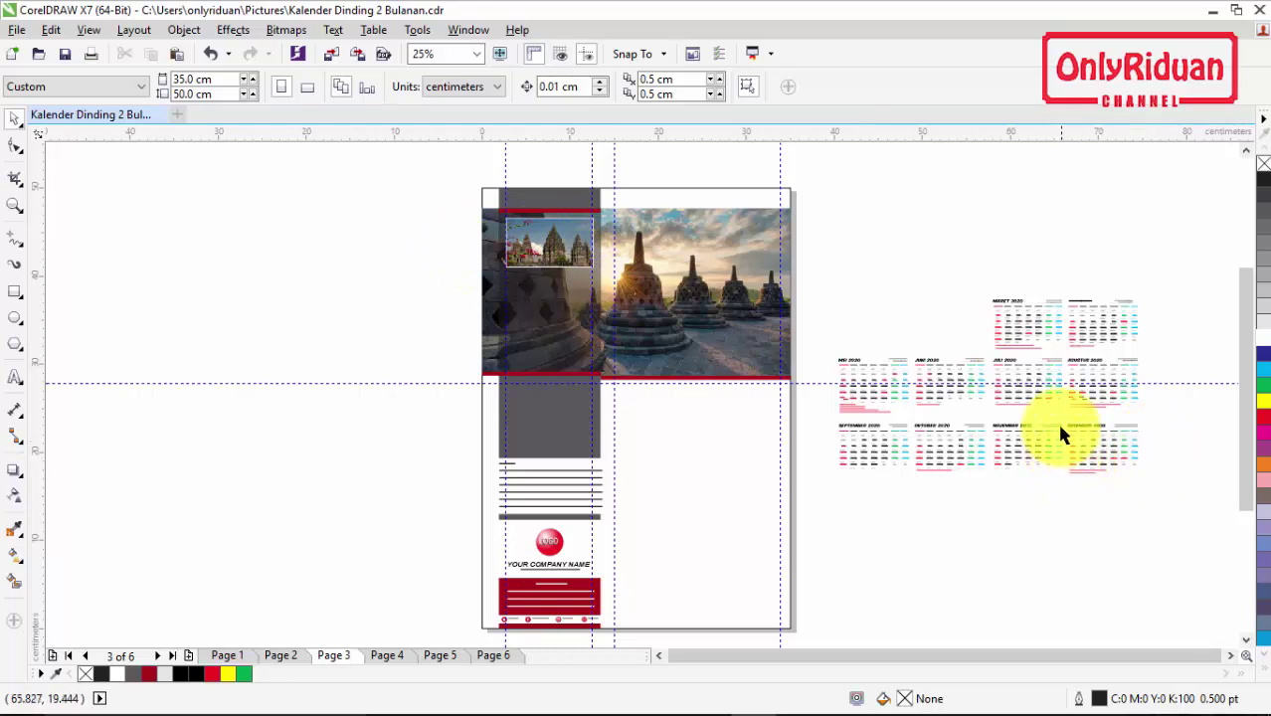
{"action": "left_click", "coordinate": [15, 205]}
Step: Group the MARET 2020 calendar objects, then group the APRIL 2020 calendar objects
{"action": "left_click_drag", "start_coordinate": [823, 261], "coordinate": [1148, 495]}
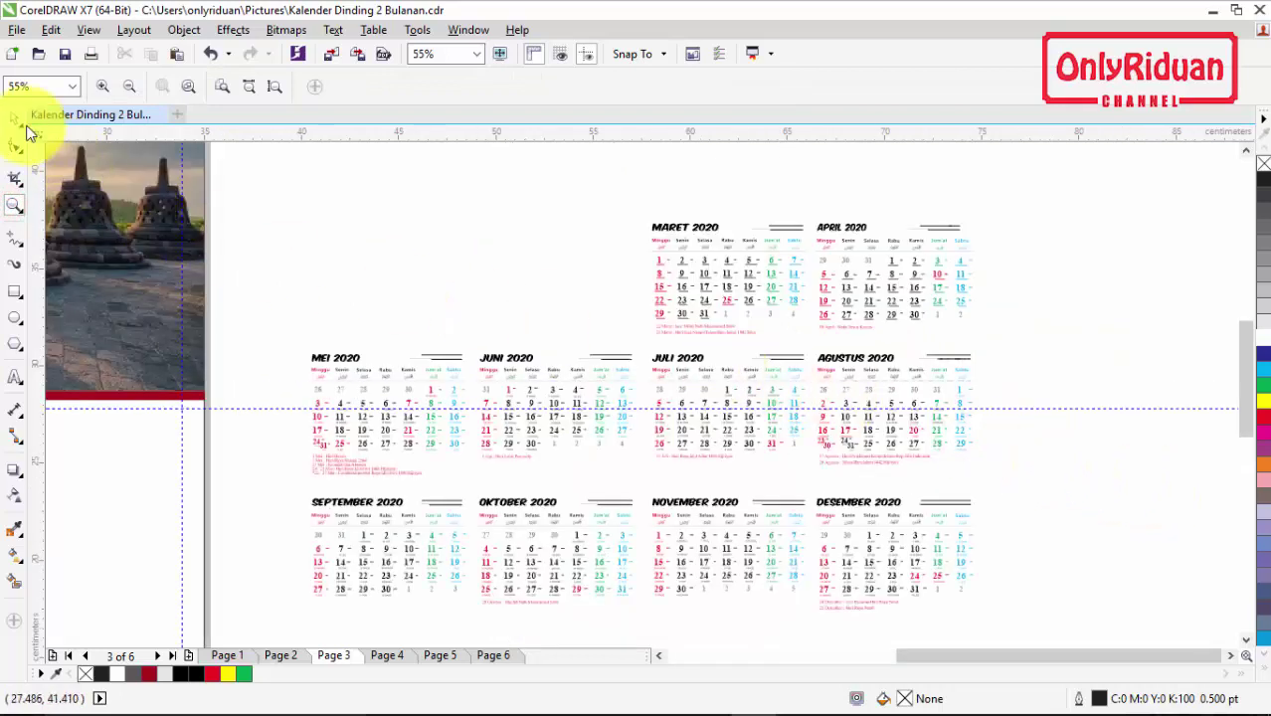
{"action": "left_click", "coordinate": [16, 120]}
{"action": "left_click", "coordinate": [537, 231]}
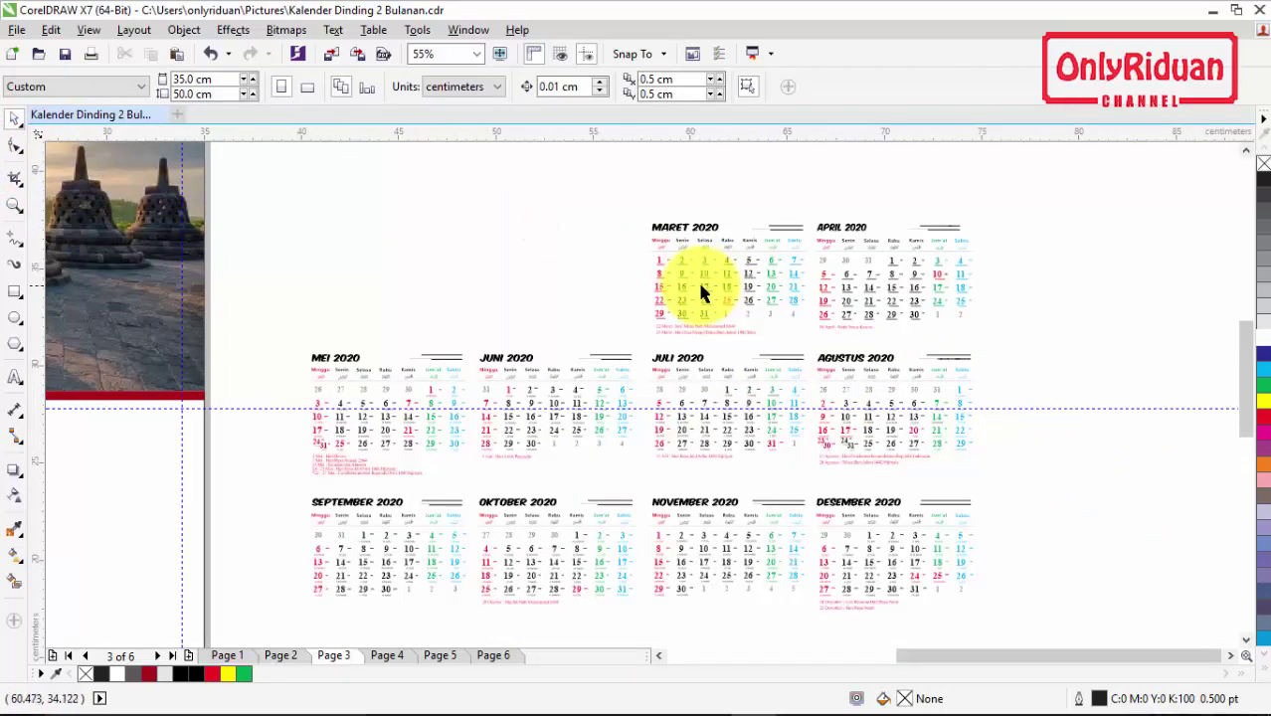
{"action": "left_click", "coordinate": [702, 292]}
{"action": "left_click", "coordinate": [616, 242]}
{"action": "left_click_drag", "start_coordinate": [612, 193], "coordinate": [741, 301]}
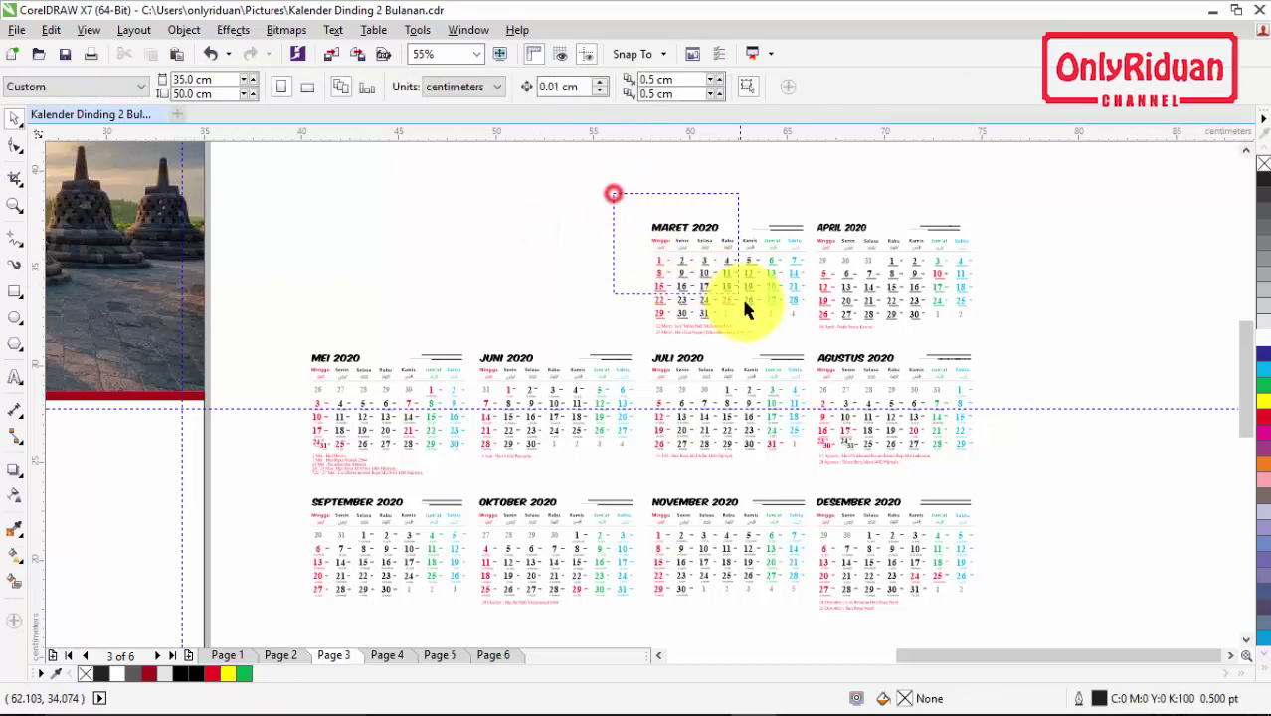
{"action": "left_click_drag", "start_coordinate": [801, 350], "coordinate": [812, 338]}
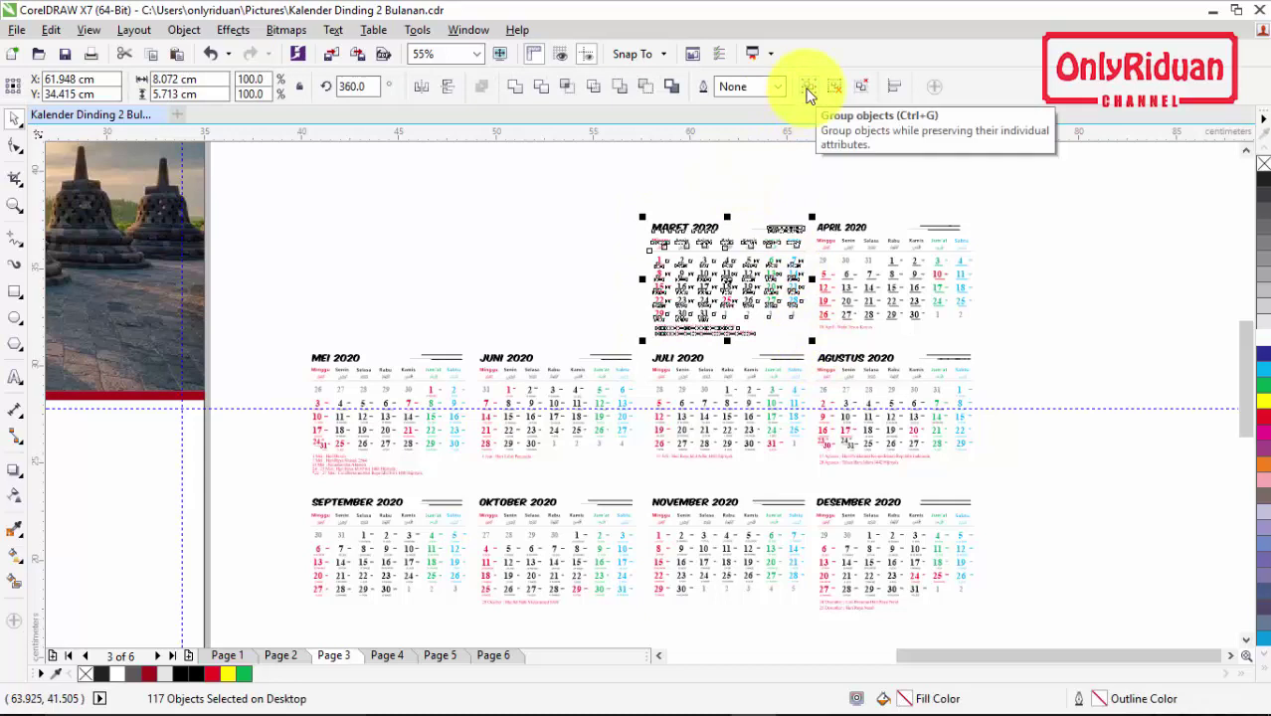
{"action": "left_click", "coordinate": [808, 88]}
{"action": "left_click_drag", "start_coordinate": [999, 192], "coordinate": [808, 345]}
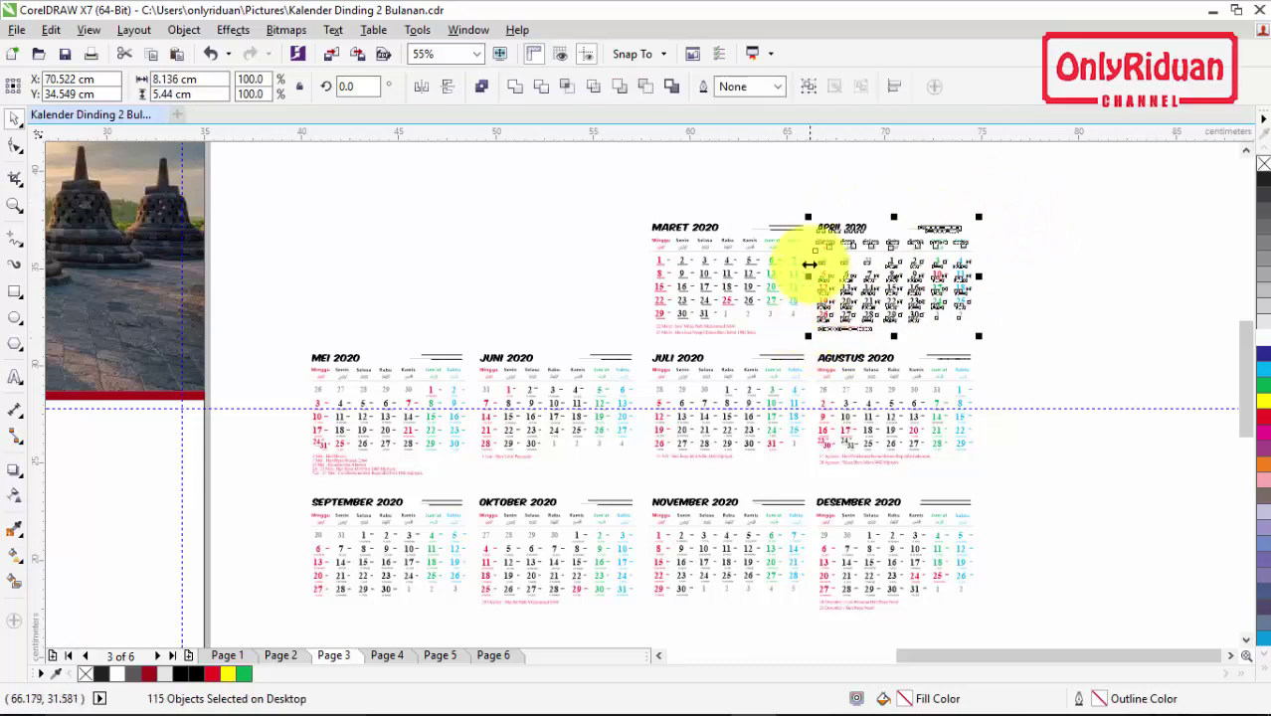
{"action": "left_click", "coordinate": [808, 88]}
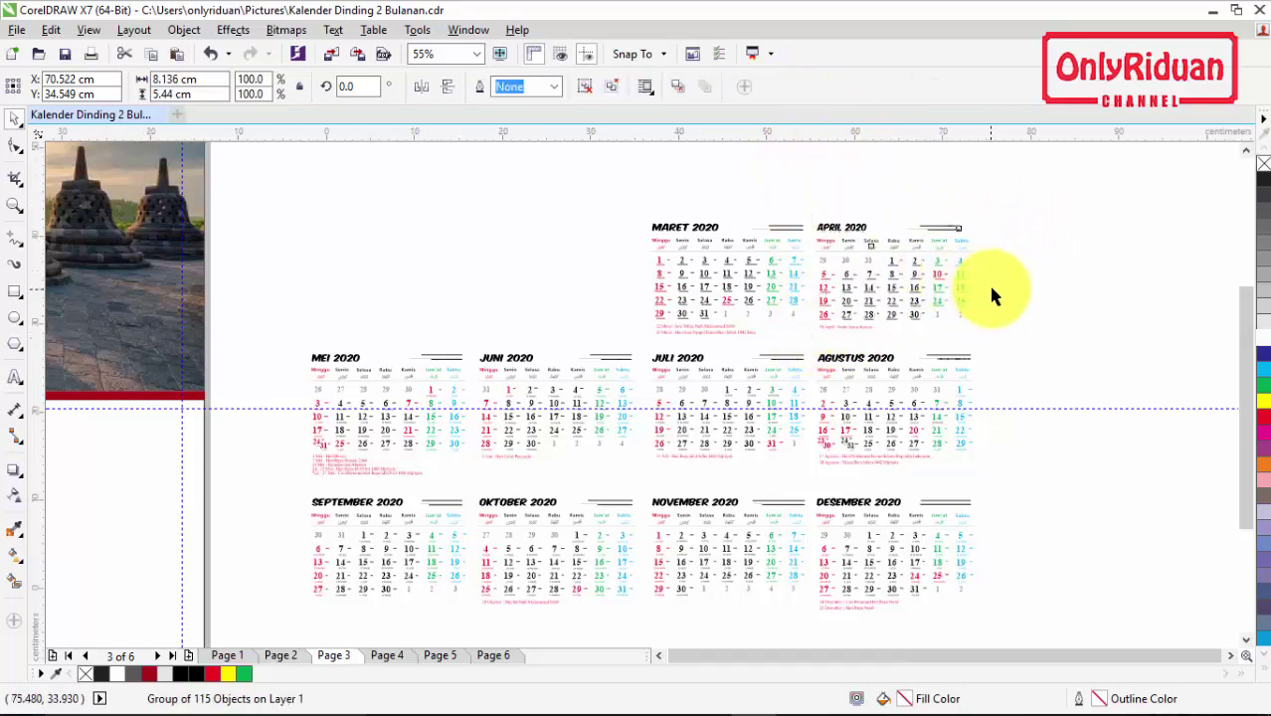
Step: Move the March and April groups together below the yearly calendar grid
{"action": "scroll", "coordinate": [958, 283], "scroll_direction": "down", "scroll_amount": 3}
{"action": "left_click_drag", "start_coordinate": [972, 298], "coordinate": [825, 245]}
{"action": "left_click_drag", "start_coordinate": [898, 286], "coordinate": [666, 505]}
{"action": "left_click", "coordinate": [1025, 306]}
{"action": "left_click", "coordinate": [970, 287]}
{"action": "left_click_drag", "start_coordinate": [793, 190], "coordinate": [1035, 311]}
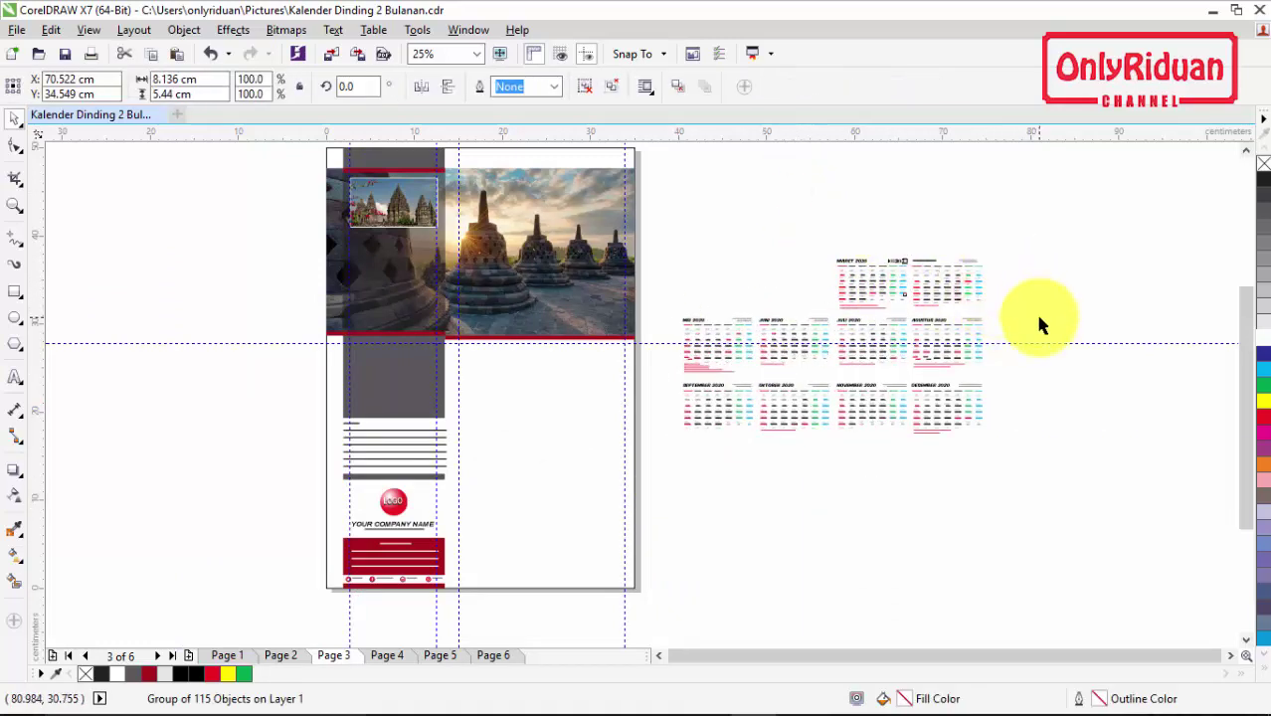
{"action": "left_click_drag", "start_coordinate": [914, 288], "coordinate": [729, 503]}
{"action": "left_click", "coordinate": [716, 577]}
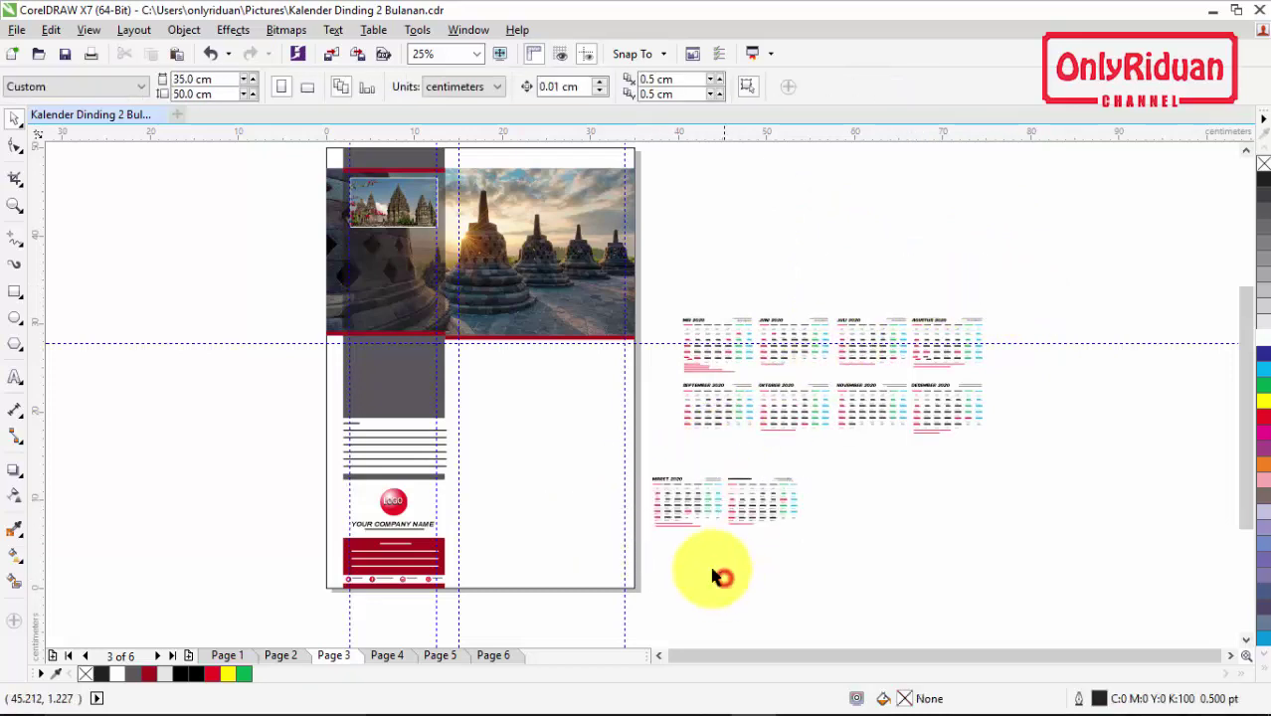
Step: Move the MARET calendar onto Page 3 beneath the header photo and nudge it into position
{"action": "left_click", "coordinate": [689, 518]}
{"action": "left_click_drag", "start_coordinate": [688, 509], "coordinate": [494, 364]}
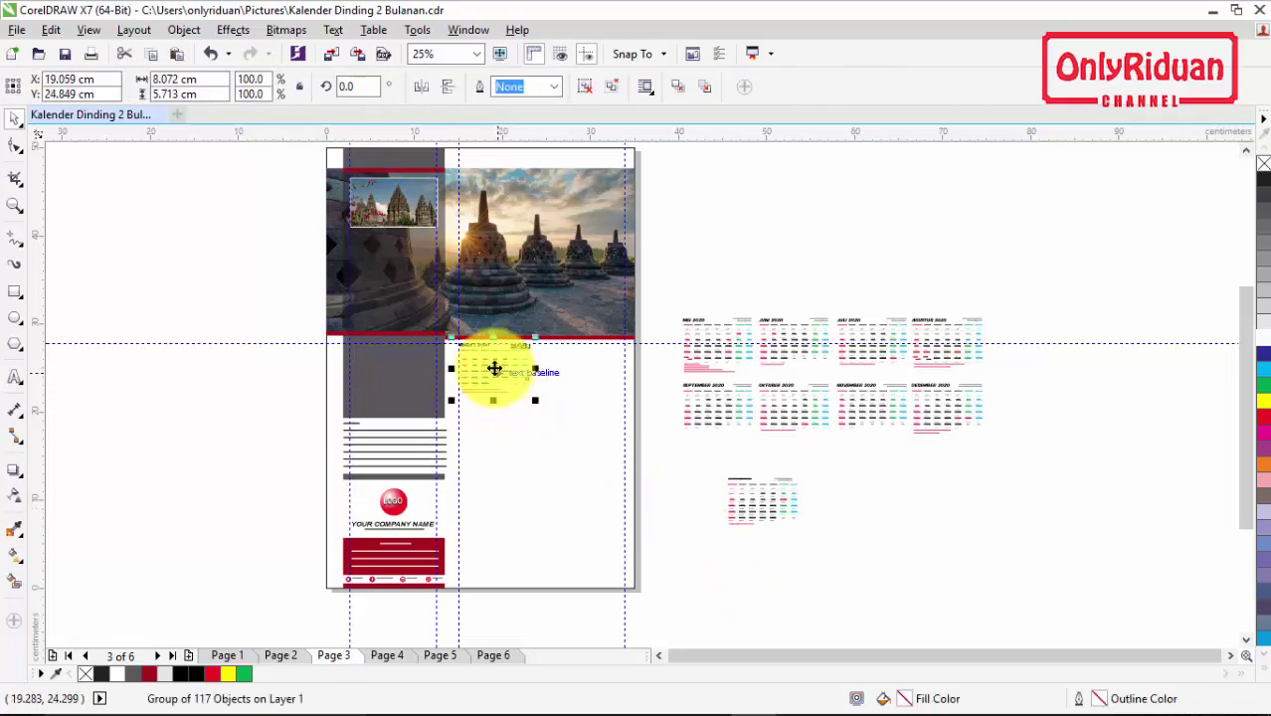
{"action": "scroll", "coordinate": [495, 363], "scroll_direction": "up", "scroll_amount": 2}
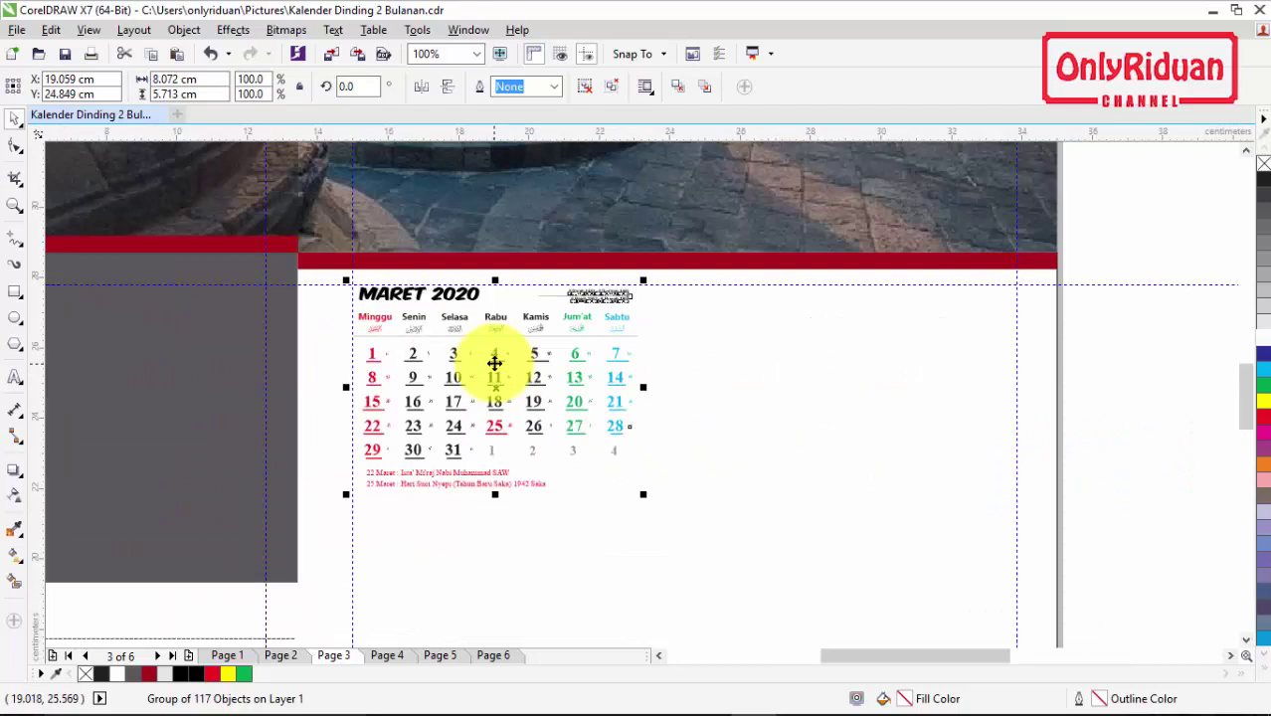
{"action": "left_click_drag", "start_coordinate": [495, 363], "coordinate": [496, 363]}
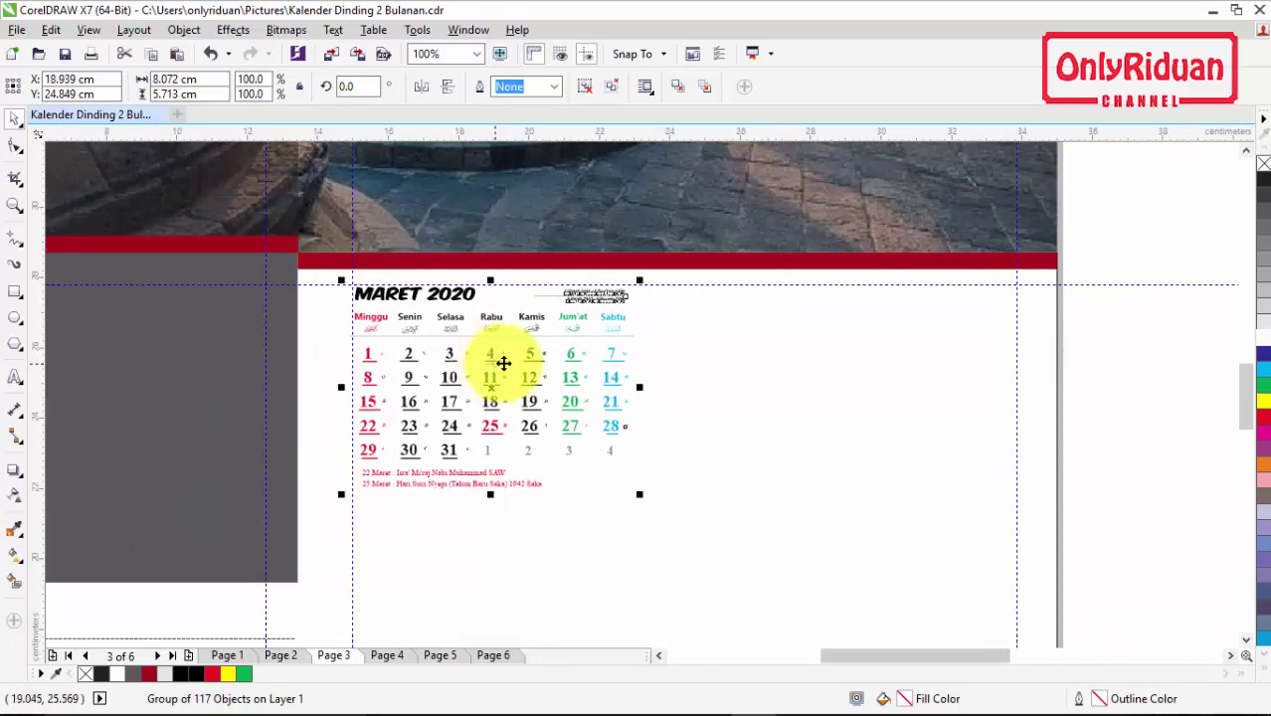
{"action": "scroll", "coordinate": [369, 313], "scroll_direction": "up", "scroll_amount": 1}
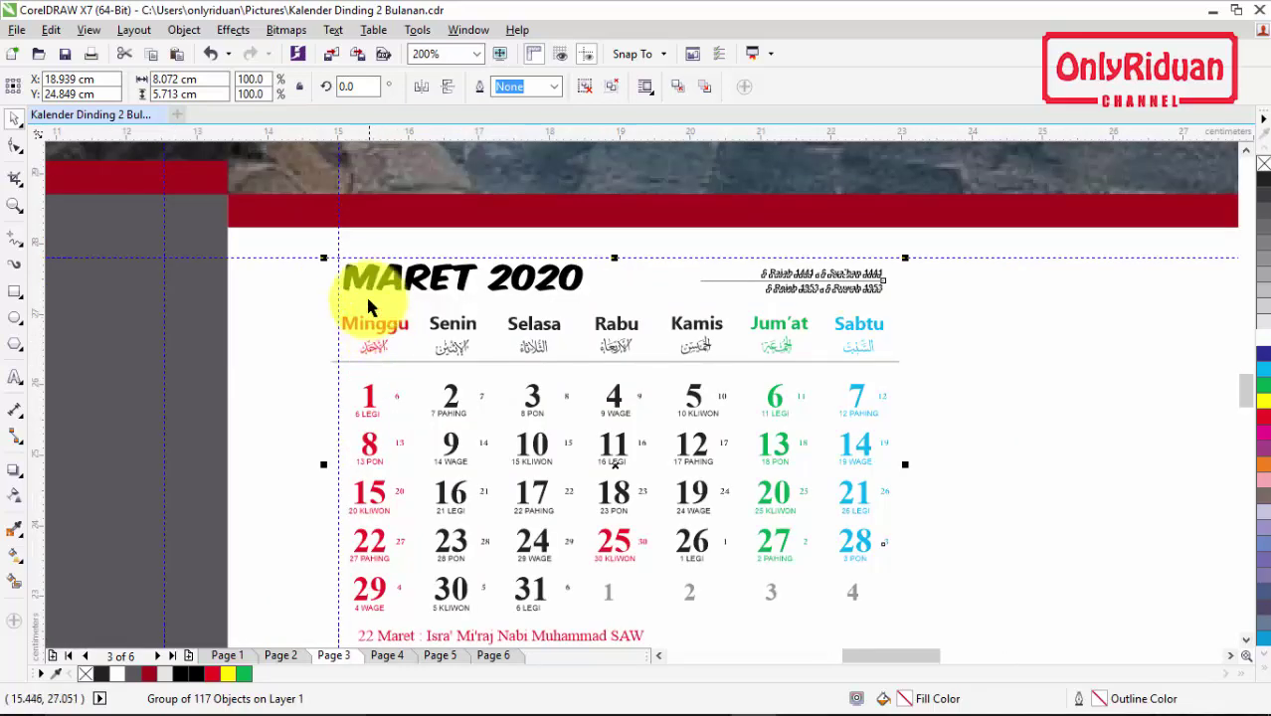
{"action": "left_click_drag", "start_coordinate": [458, 333], "coordinate": [456, 334]}
{"action": "scroll", "coordinate": [334, 355], "scroll_direction": "down", "scroll_amount": 2}
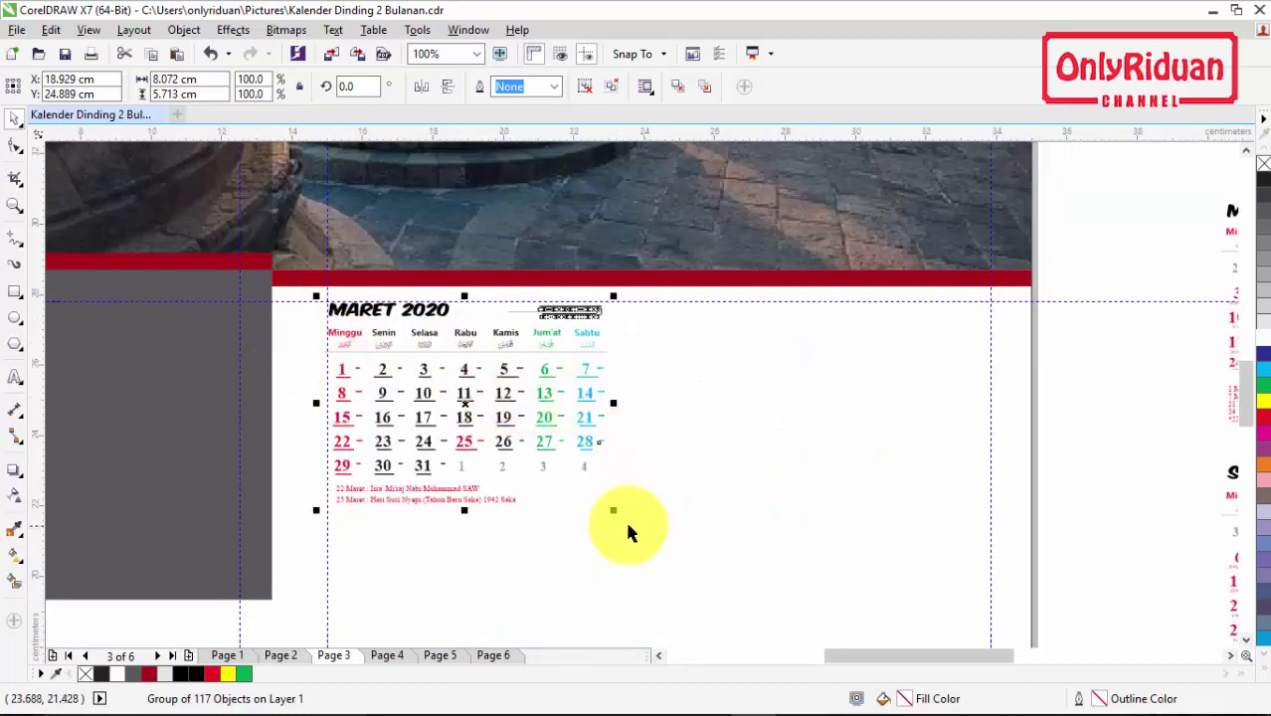
{"action": "scroll", "coordinate": [1251, 401], "scroll_direction": "down", "scroll_amount": 3}
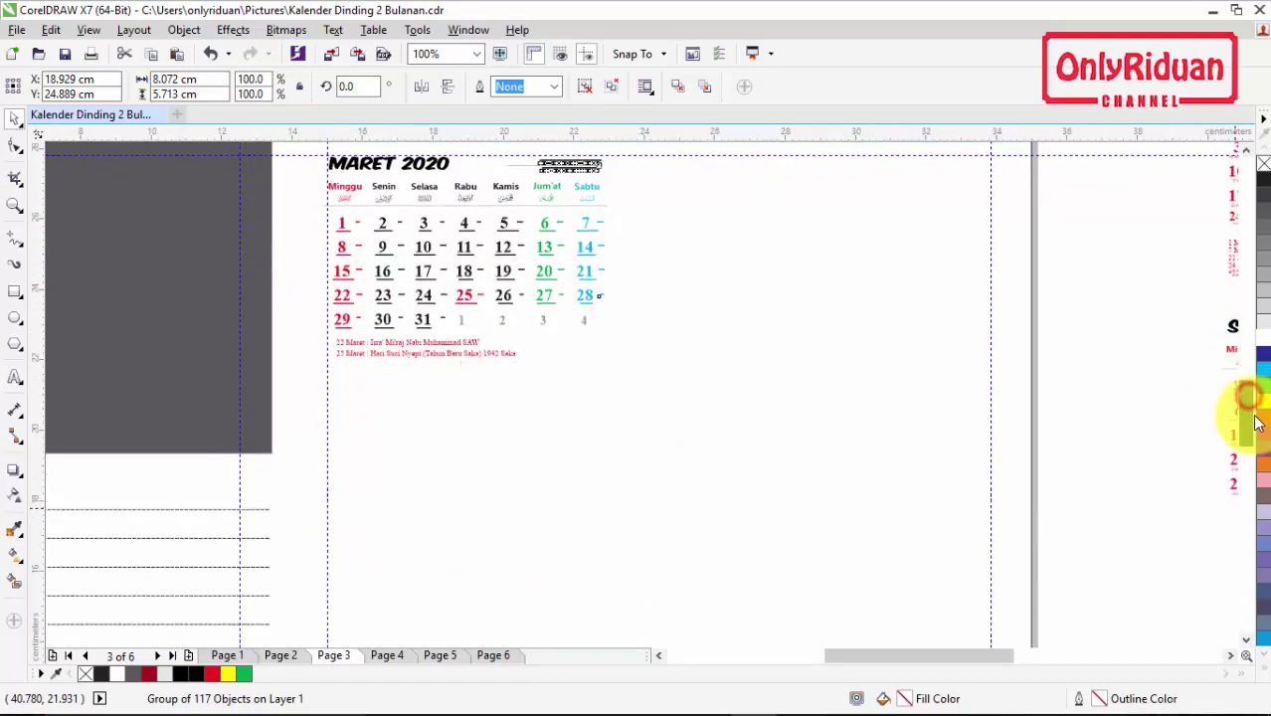
Step: Scale the March calendar up to about 241% to fill the area beside the notes column
{"action": "left_click_drag", "start_coordinate": [614, 363], "coordinate": [1044, 540]}
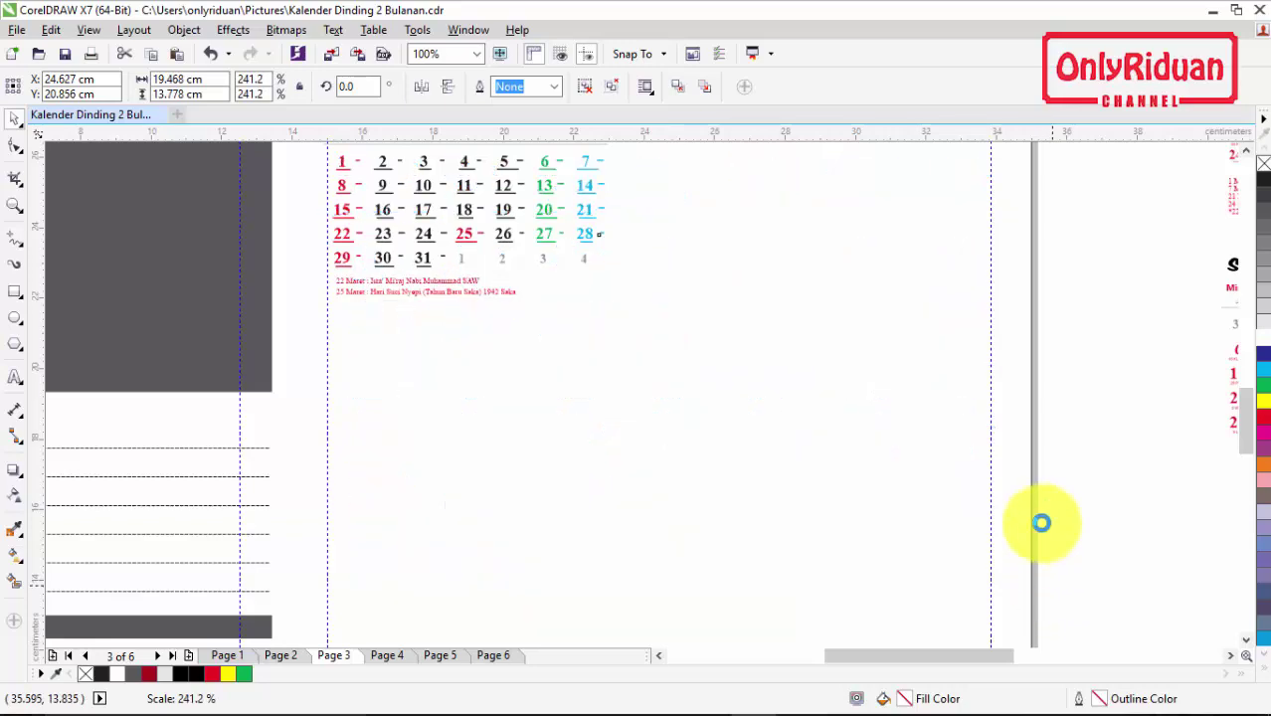
{"action": "scroll", "coordinate": [963, 217], "scroll_direction": "down", "scroll_amount": 2}
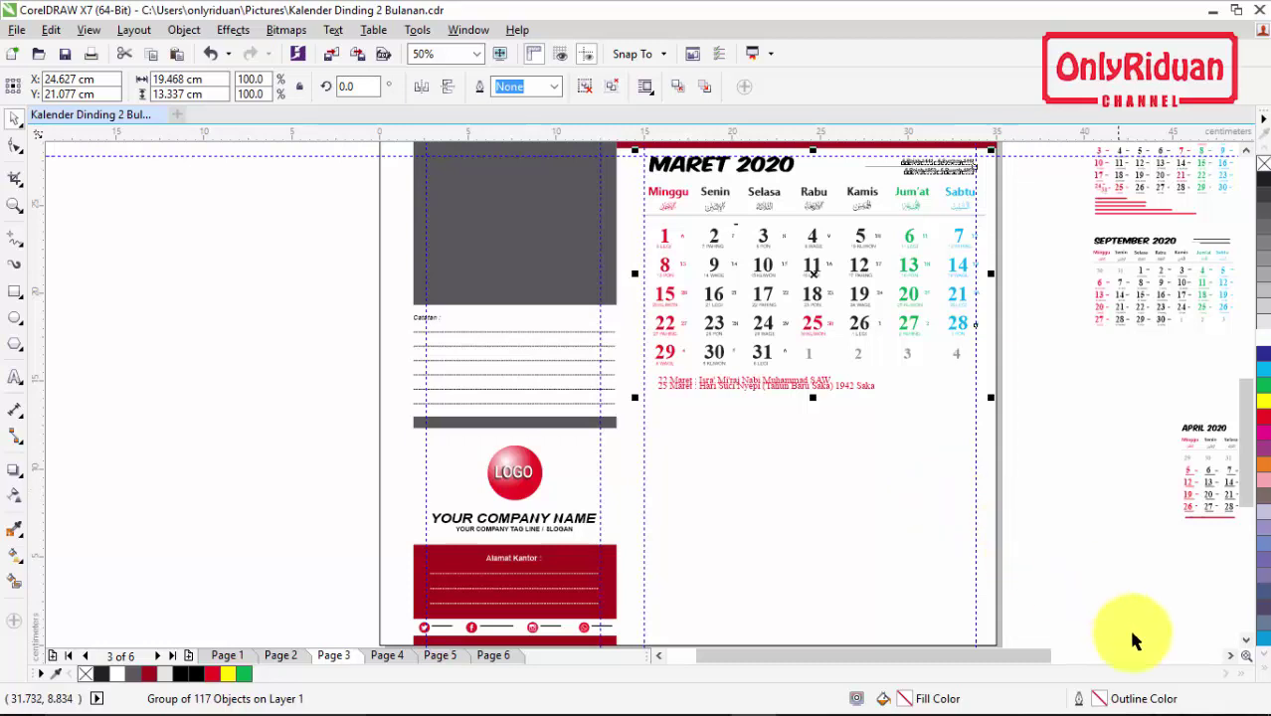
{"action": "left_click", "coordinate": [1232, 658]}
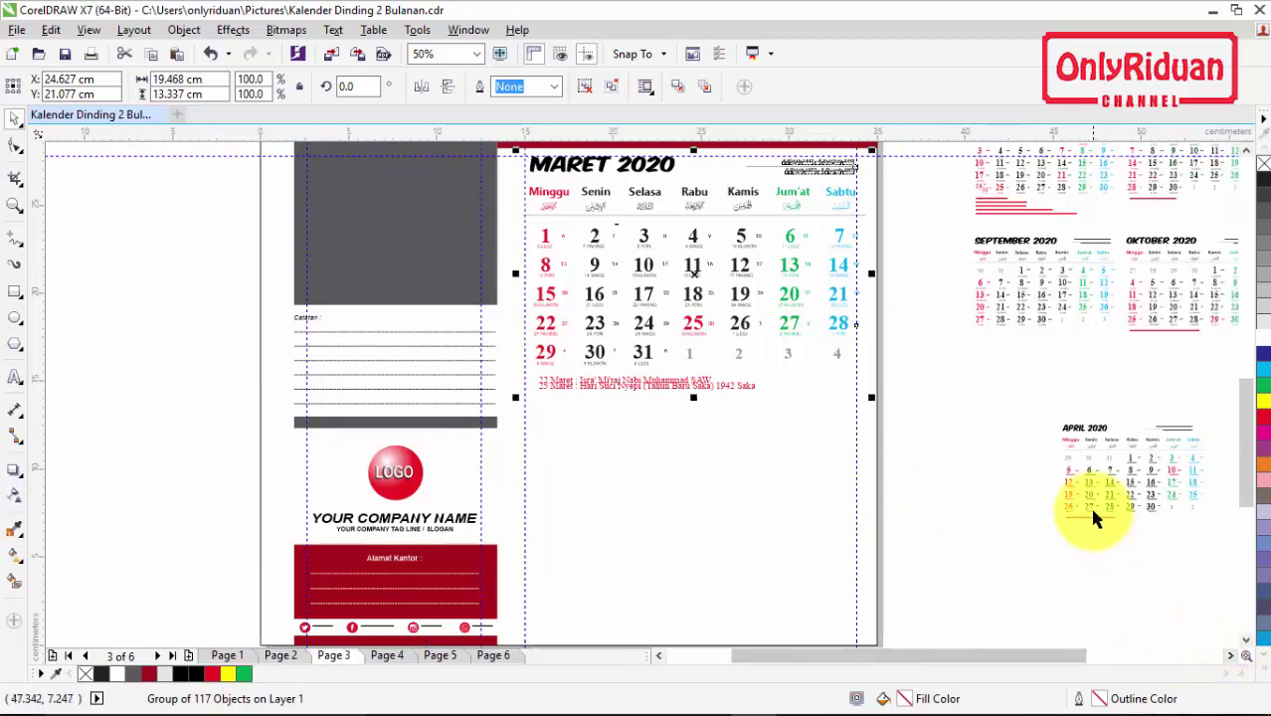
Step: Move the APRIL 2020 calendar below MARET on page 3 and enlarge it to March's width
{"action": "left_click_drag", "start_coordinate": [1130, 474], "coordinate": [595, 453]}
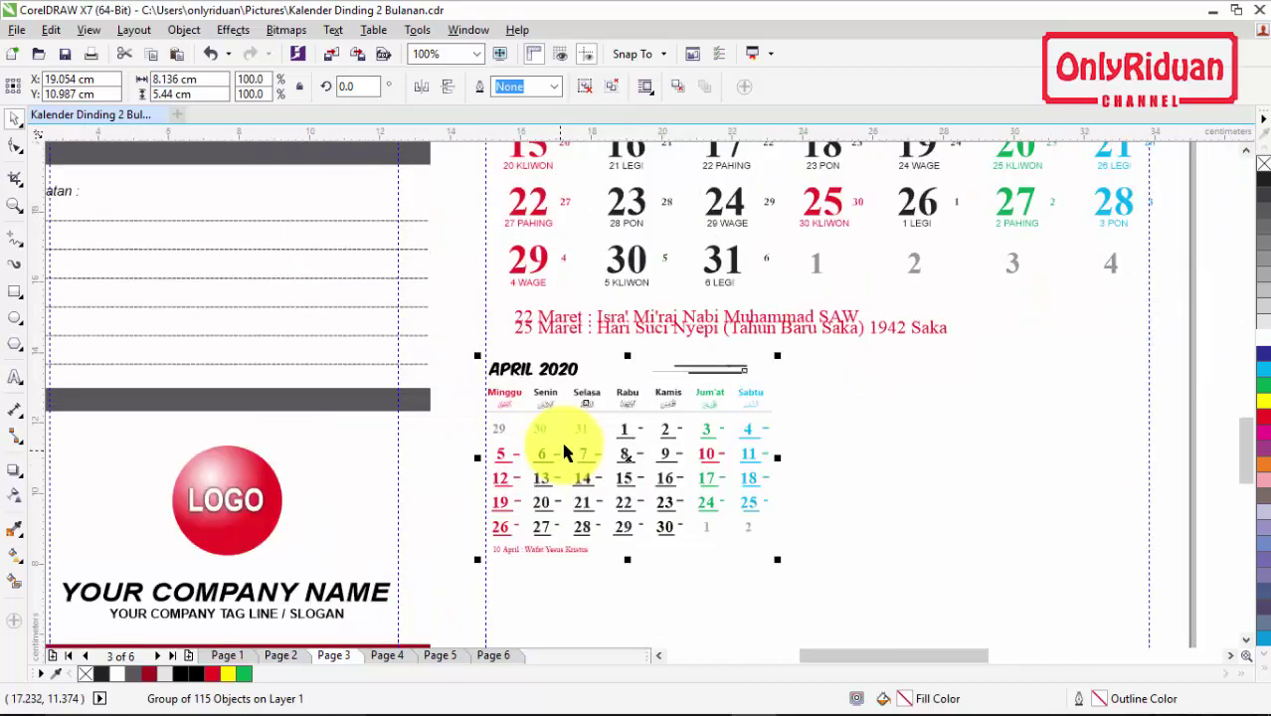
{"action": "scroll", "coordinate": [563, 452], "scroll_direction": "down", "scroll_amount": 1}
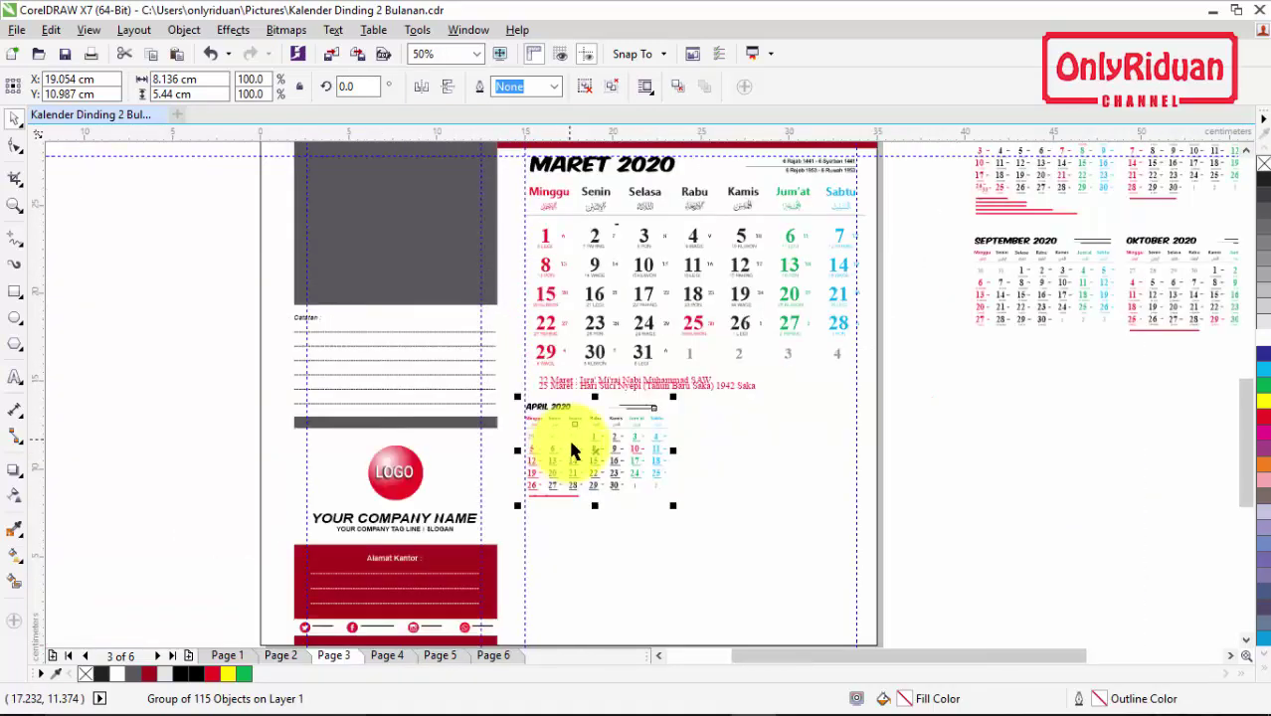
{"action": "left_click_drag", "start_coordinate": [1248, 432], "coordinate": [1244, 492]}
{"action": "left_click_drag", "start_coordinate": [675, 337], "coordinate": [877, 520]}
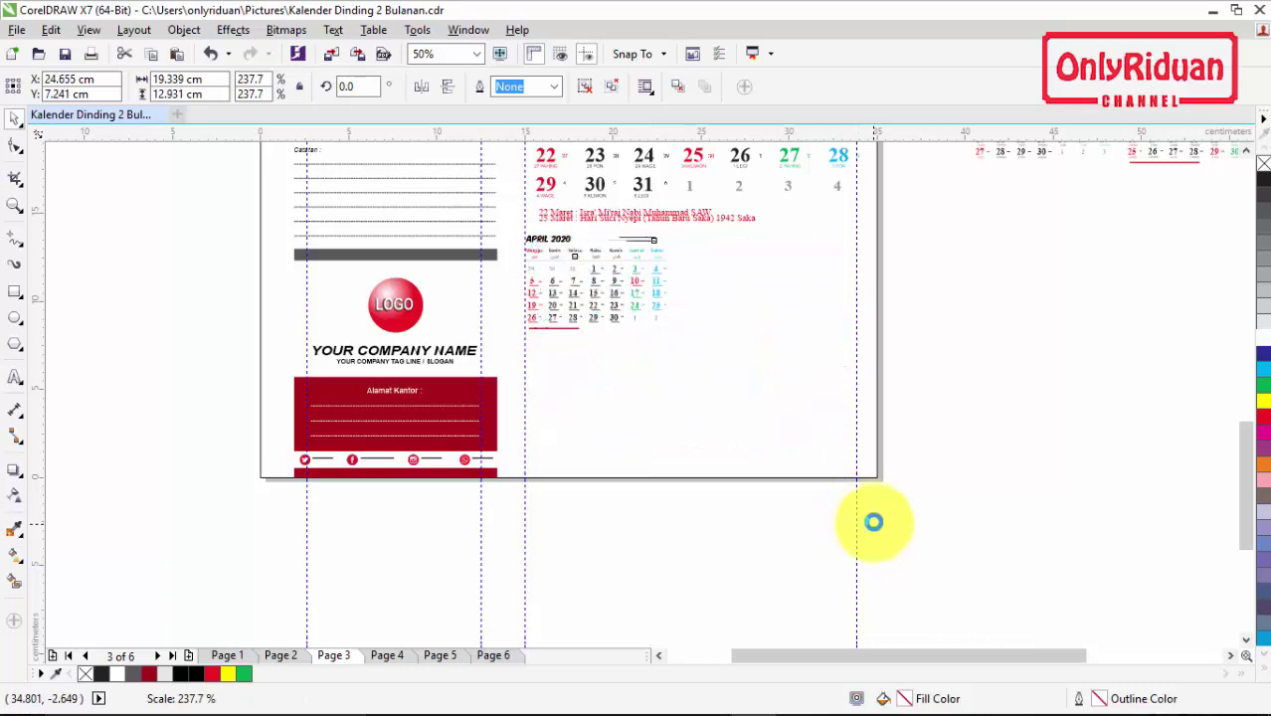
{"action": "scroll", "coordinate": [792, 313], "scroll_direction": "down", "scroll_amount": 2}
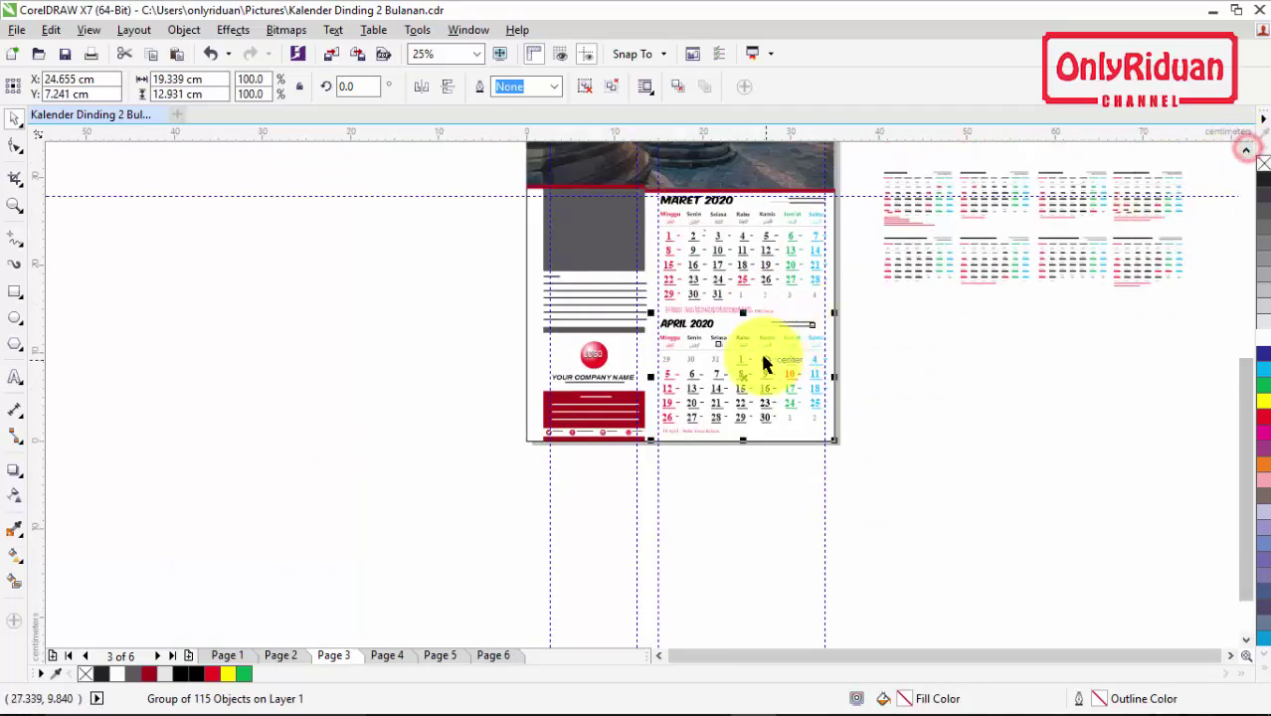
{"action": "scroll", "coordinate": [761, 350], "scroll_direction": "up", "scroll_amount": 2}
{"action": "scroll", "coordinate": [761, 350], "scroll_direction": "up", "scroll_amount": 1}
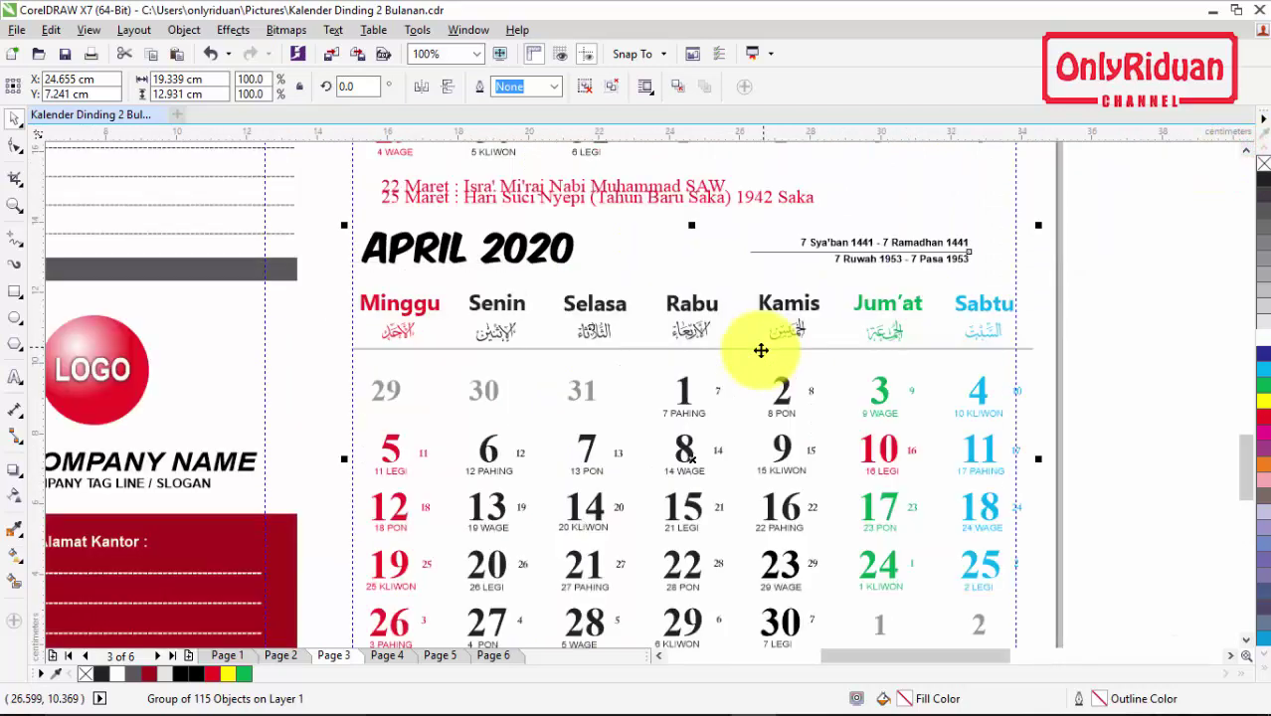
Step: Ungroup the March calendar and spread its two overlapping holiday lines apart with the Shape tool
{"action": "left_click", "coordinate": [656, 195], "text": "shift"}
{"action": "key", "text": "ctrl+g"}
{"action": "left_click", "coordinate": [585, 86]}
{"action": "left_click", "coordinate": [1137, 277]}
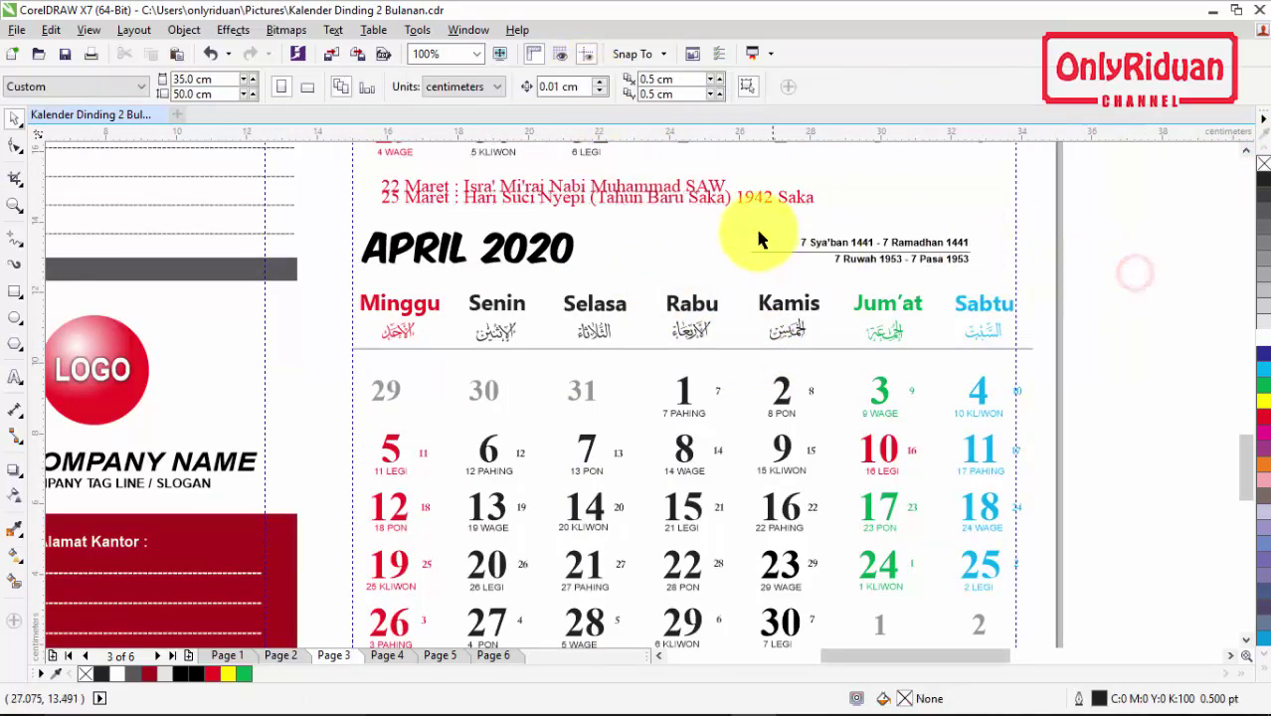
{"action": "left_click", "coordinate": [716, 204]}
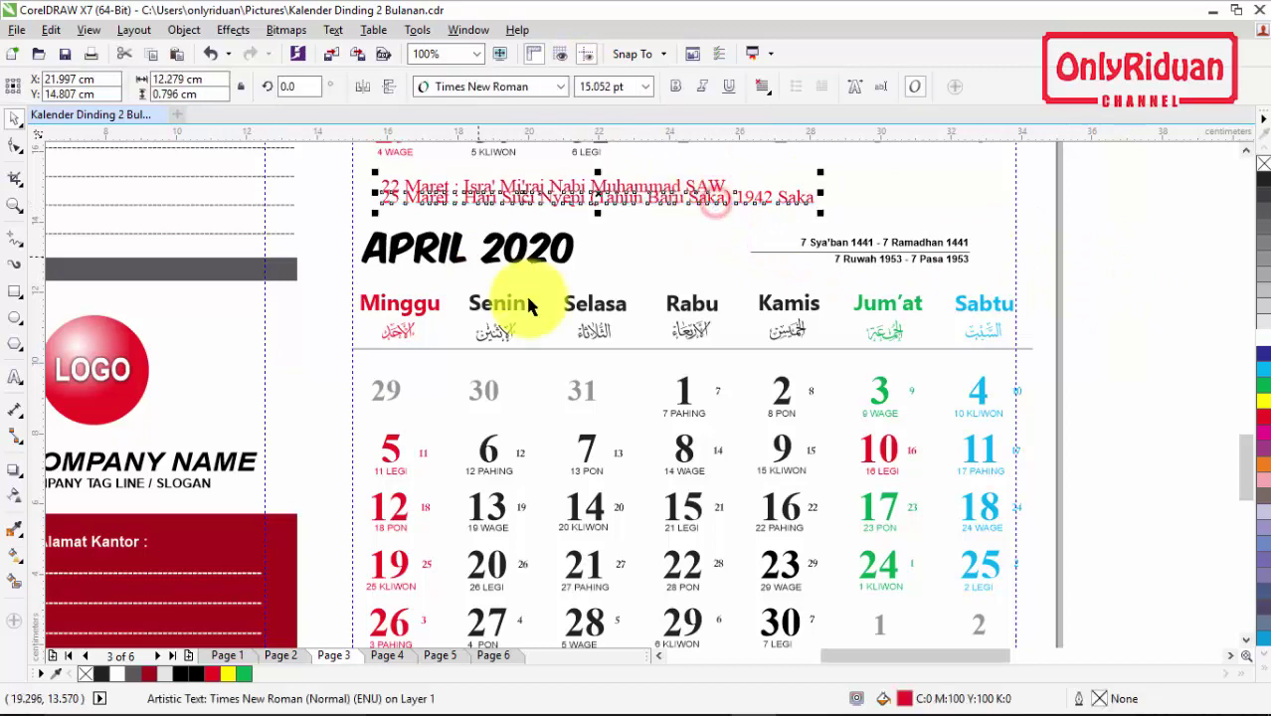
{"action": "left_click", "coordinate": [14, 146]}
{"action": "left_click_drag", "start_coordinate": [375, 210], "coordinate": [359, 213]}
{"action": "scroll", "coordinate": [358, 209], "scroll_direction": "down", "scroll_amount": 2}
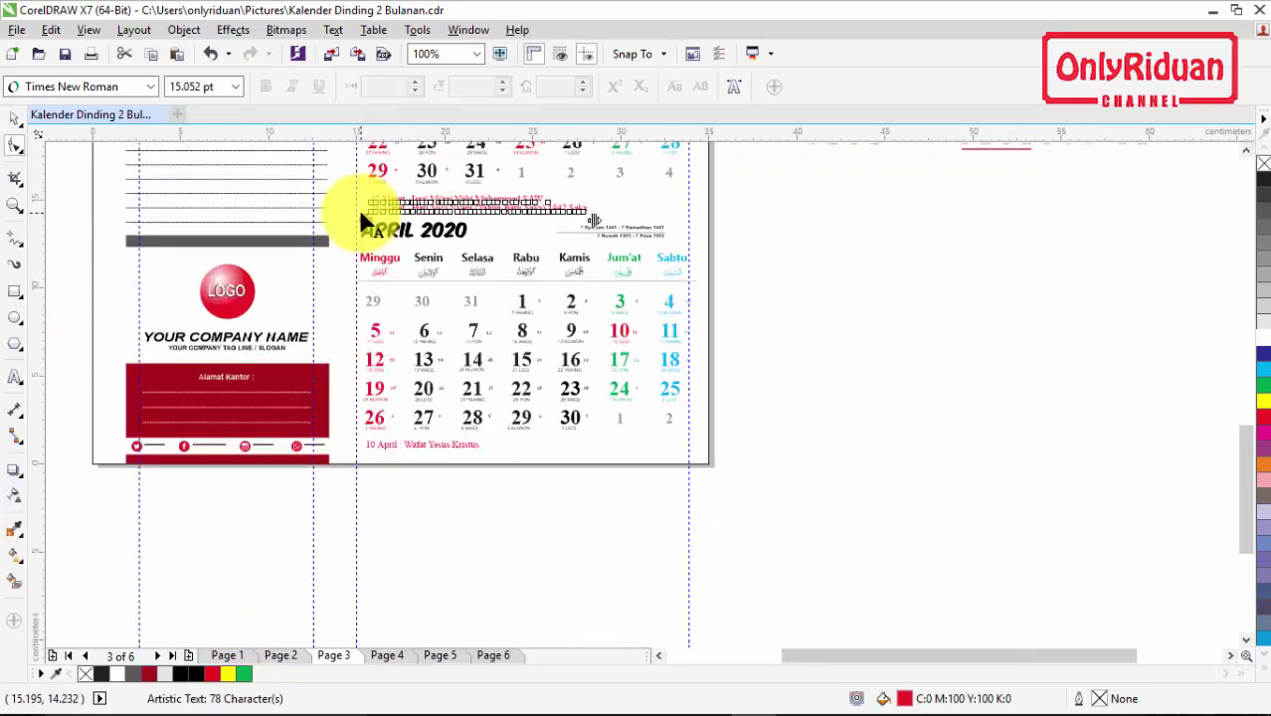
{"action": "left_click", "coordinate": [15, 118]}
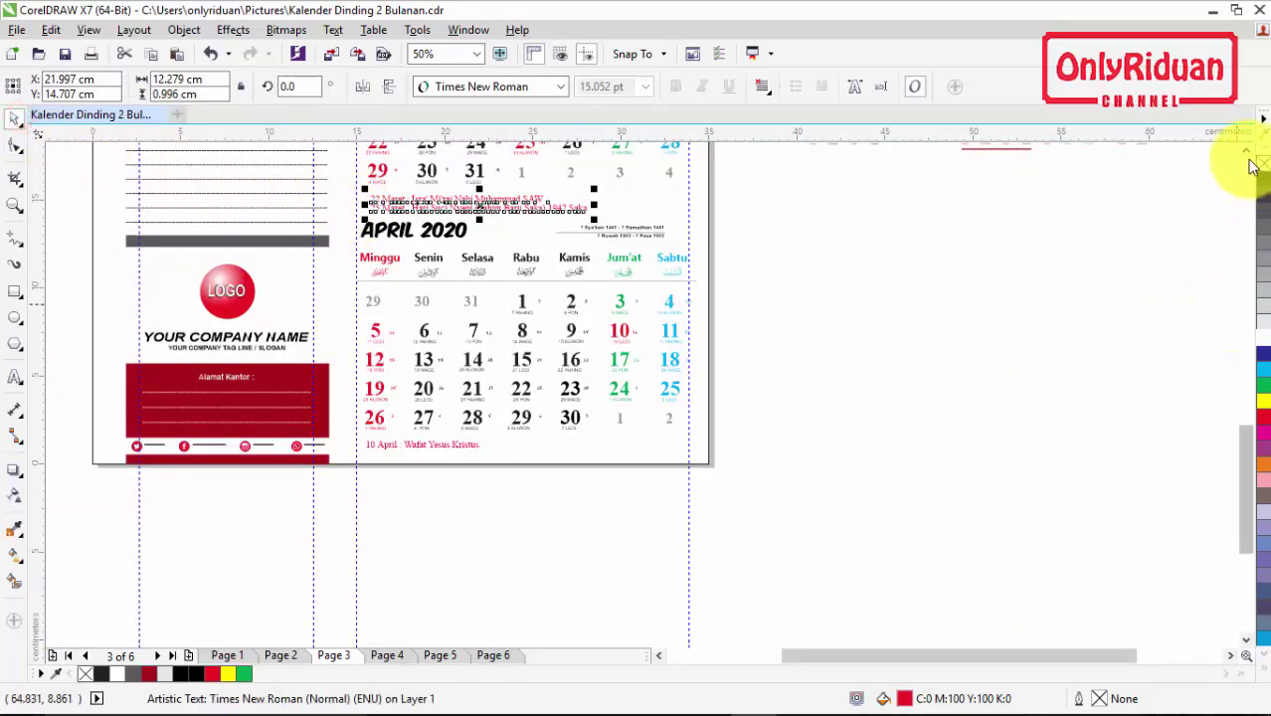
{"action": "left_click", "coordinate": [1245, 152]}
{"action": "left_click", "coordinate": [1246, 151]}
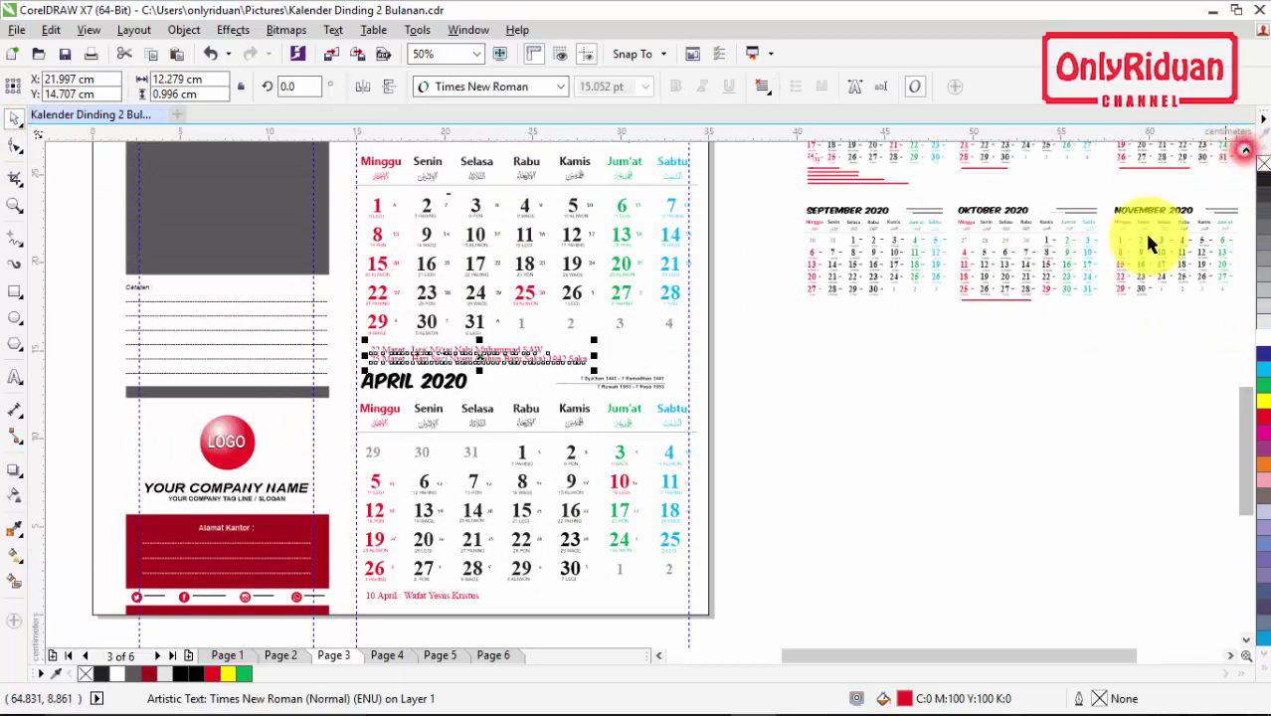
{"action": "left_click", "coordinate": [766, 619]}
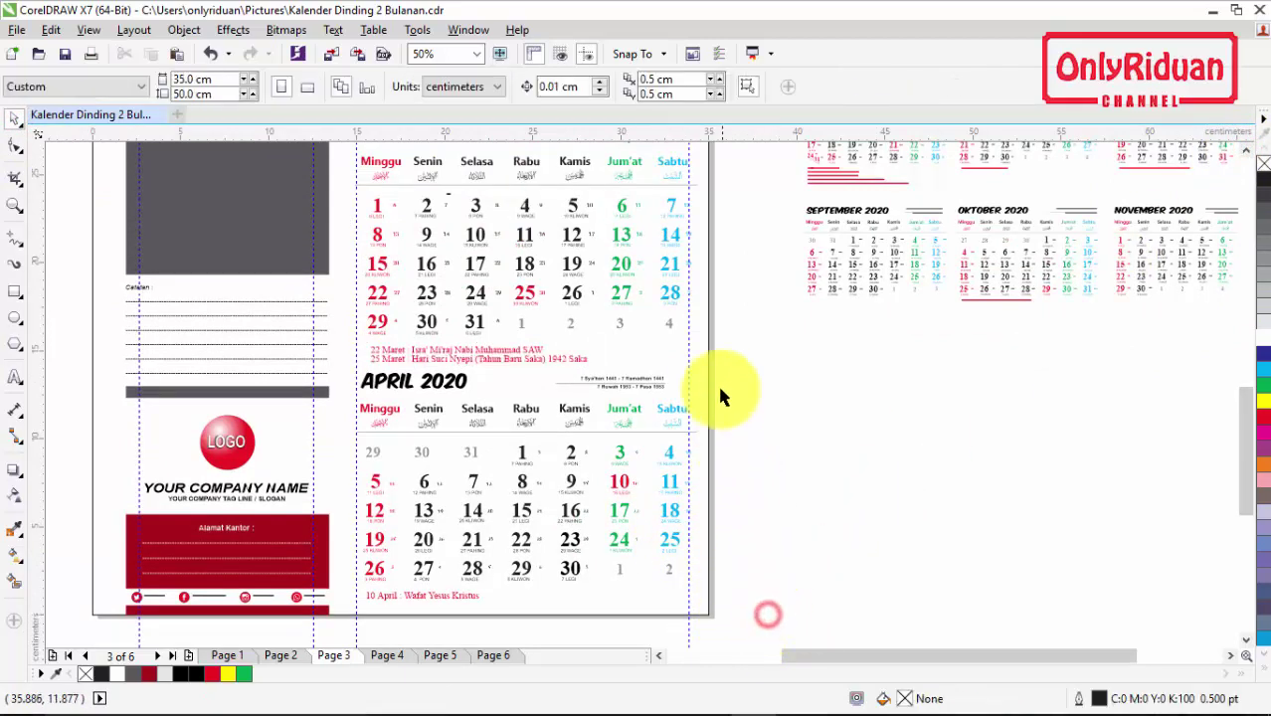
Step: Regroup the March calendar objects and shrink March slightly
{"action": "left_click_drag", "start_coordinate": [552, 360], "coordinate": [343, 167]}
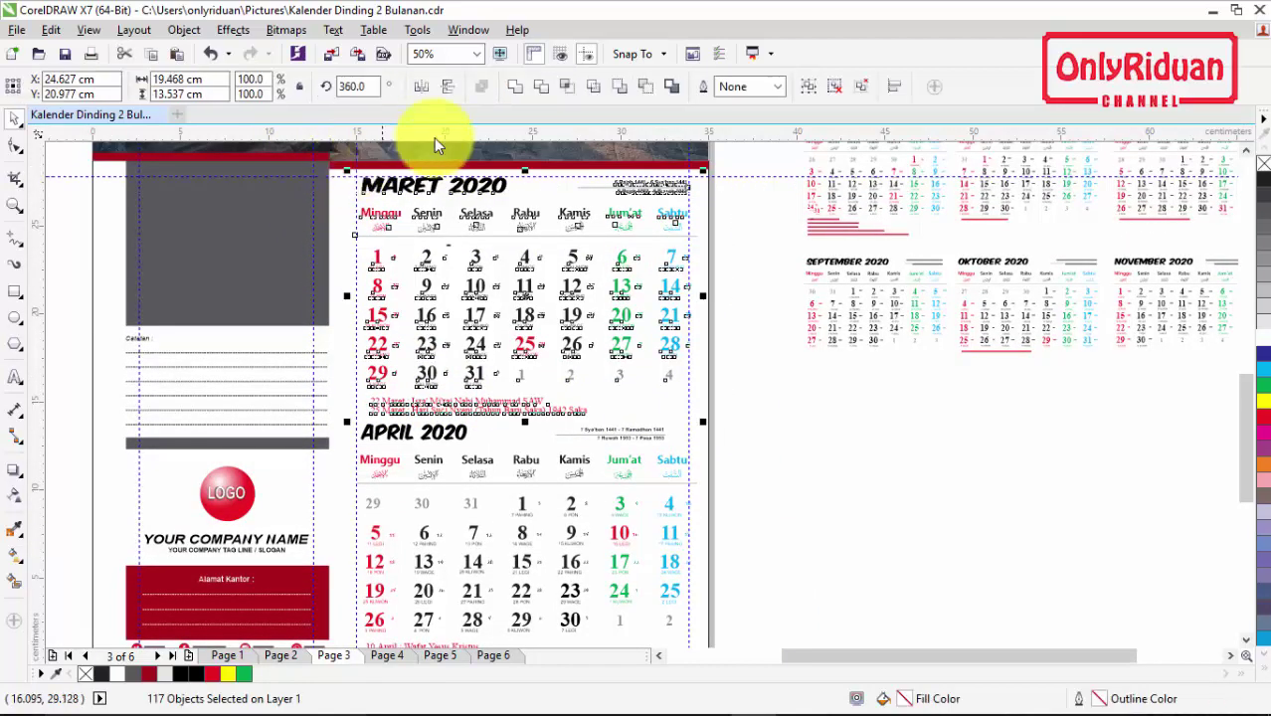
{"action": "left_click", "coordinate": [811, 88]}
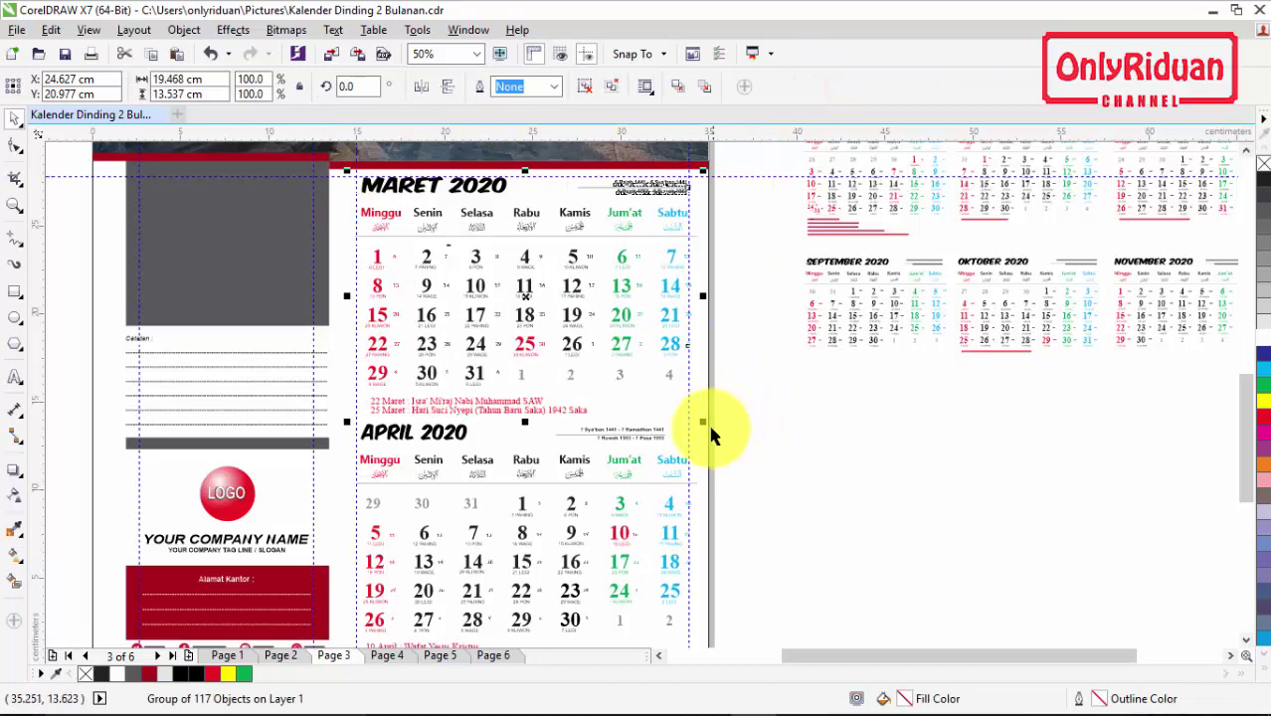
{"action": "left_click_drag", "start_coordinate": [703, 424], "coordinate": [695, 432]}
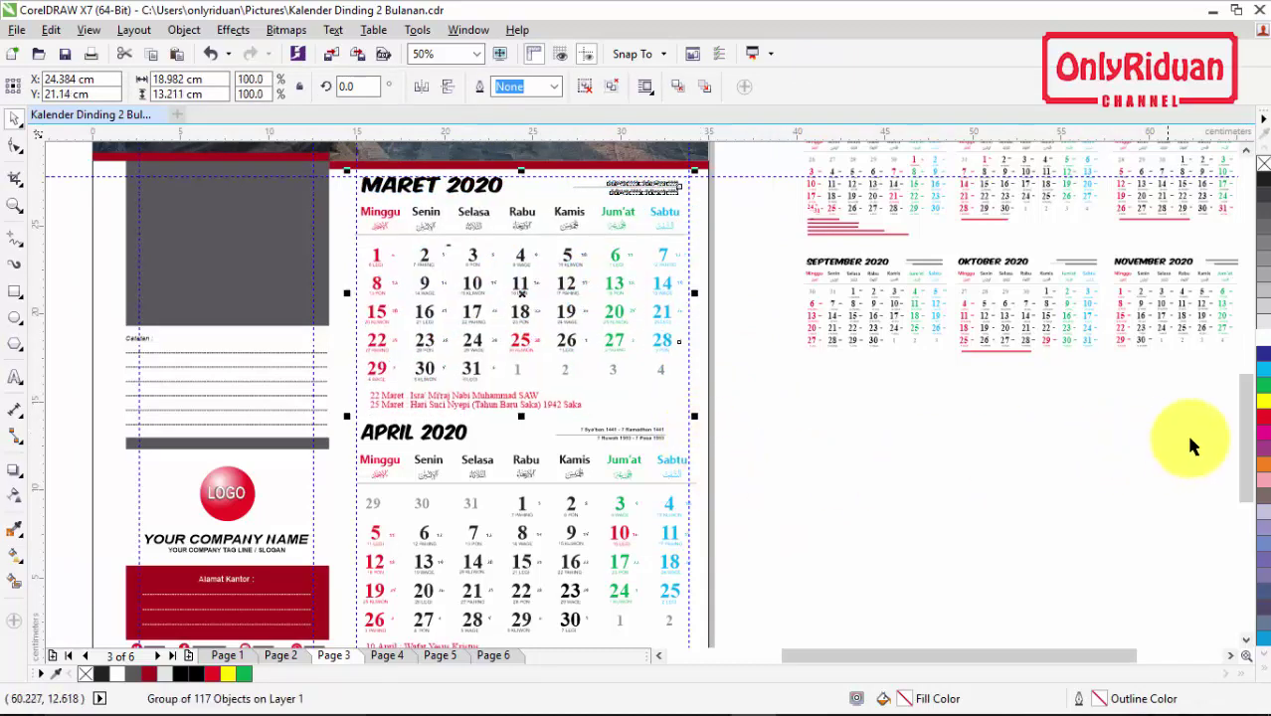
{"action": "left_click_drag", "start_coordinate": [1245, 436], "coordinate": [1241, 468]}
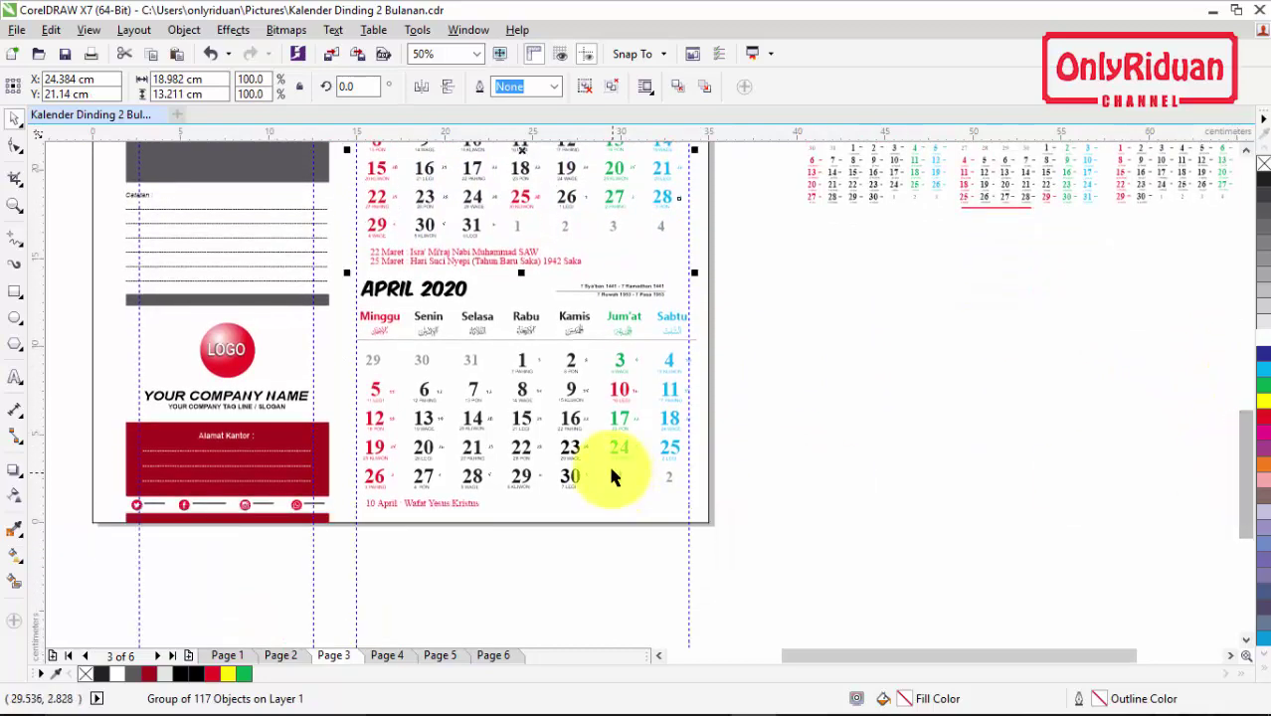
Step: Shrink the April 2020 calendar slightly and nudge it down two steps
{"action": "left_click", "coordinate": [662, 453]}
{"action": "left_click_drag", "start_coordinate": [700, 518], "coordinate": [690, 527]}
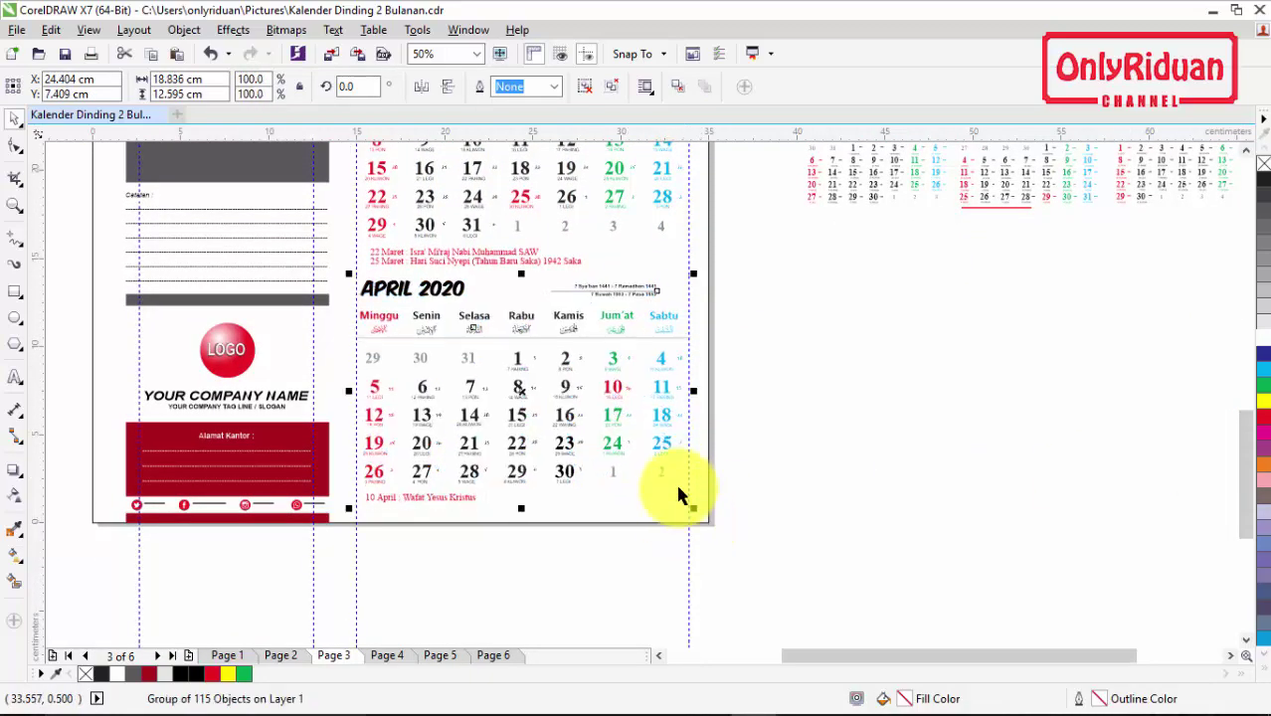
{"action": "key", "text": "Down"}
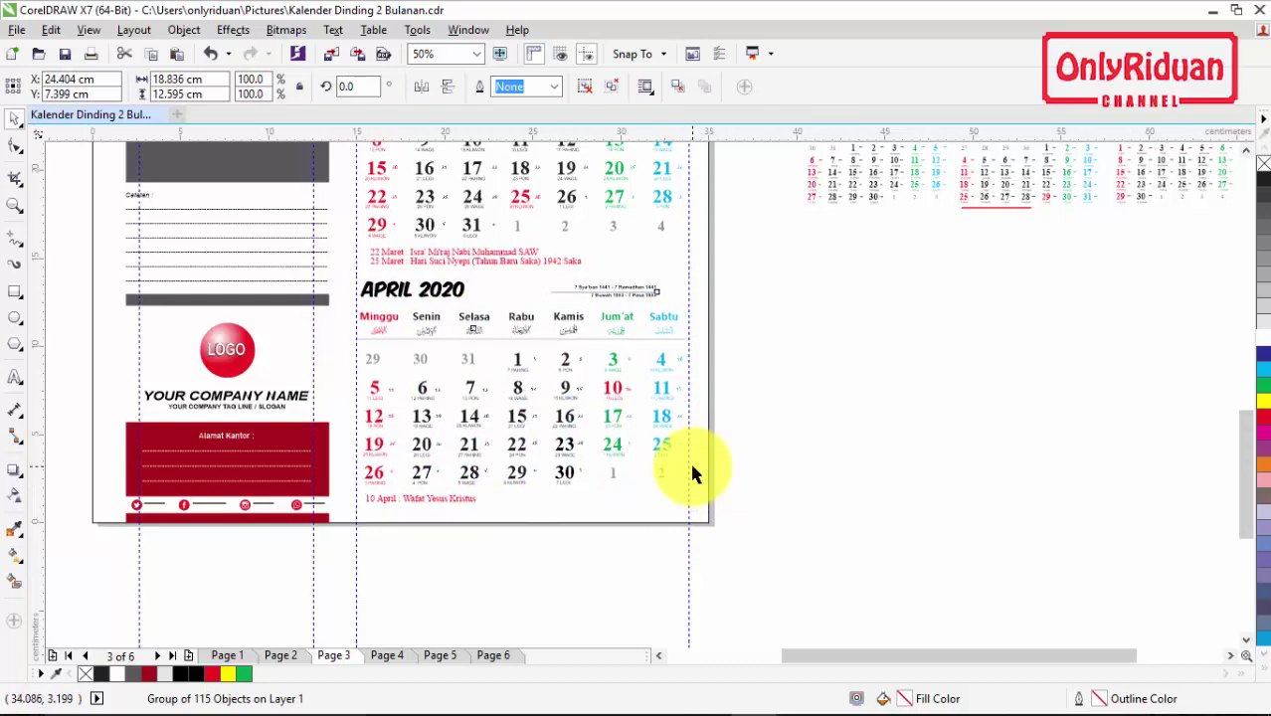
{"action": "key", "text": "Down"}
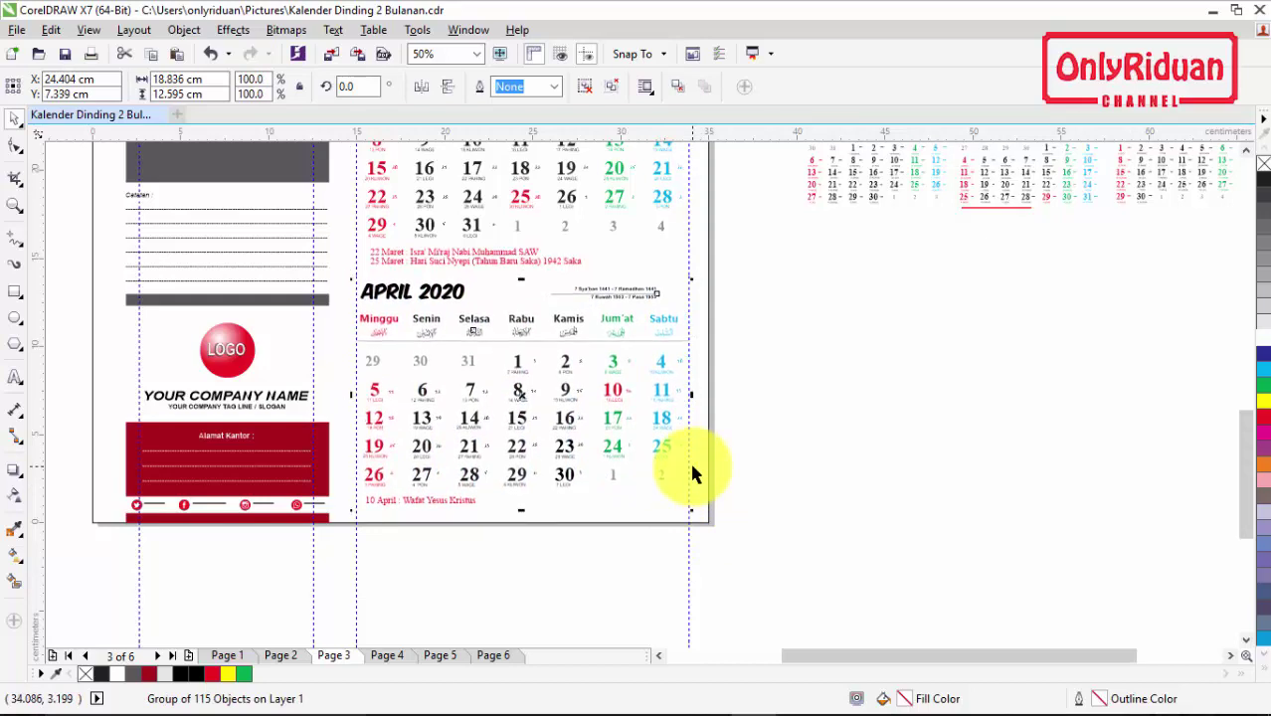
{"action": "left_click", "coordinate": [883, 312]}
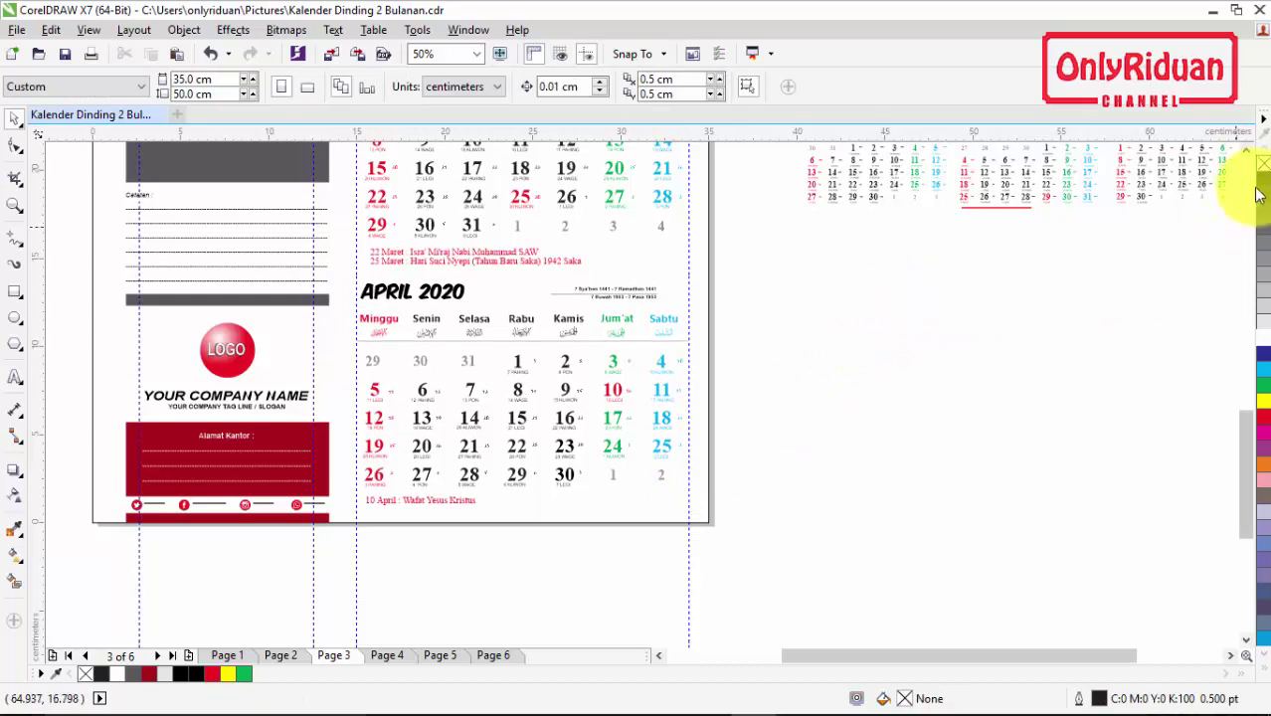
{"action": "left_click", "coordinate": [1247, 149]}
{"action": "left_click", "coordinate": [1245, 149]}
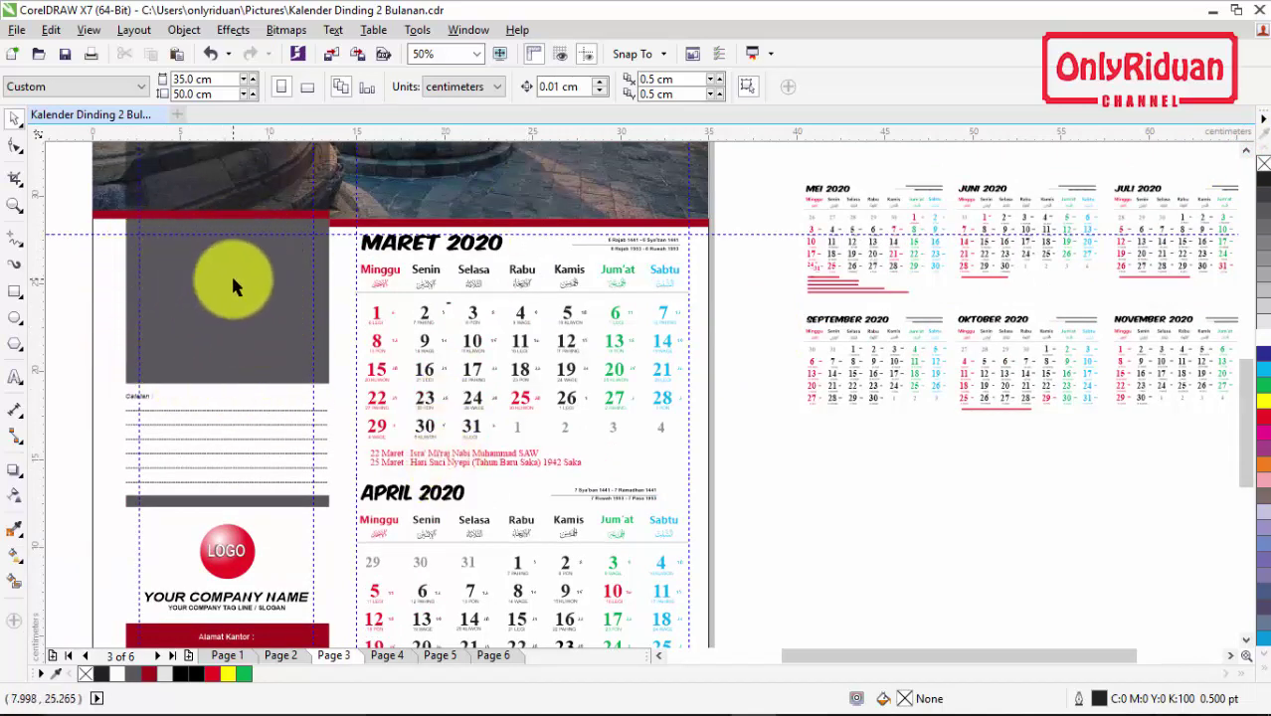
Step: Move the MEI 2020 calendar into the grey panel and color it 10% Black
{"action": "left_click_drag", "start_coordinate": [781, 163], "coordinate": [945, 308]}
{"action": "left_click_drag", "start_coordinate": [89, 361], "coordinate": [227, 306]}
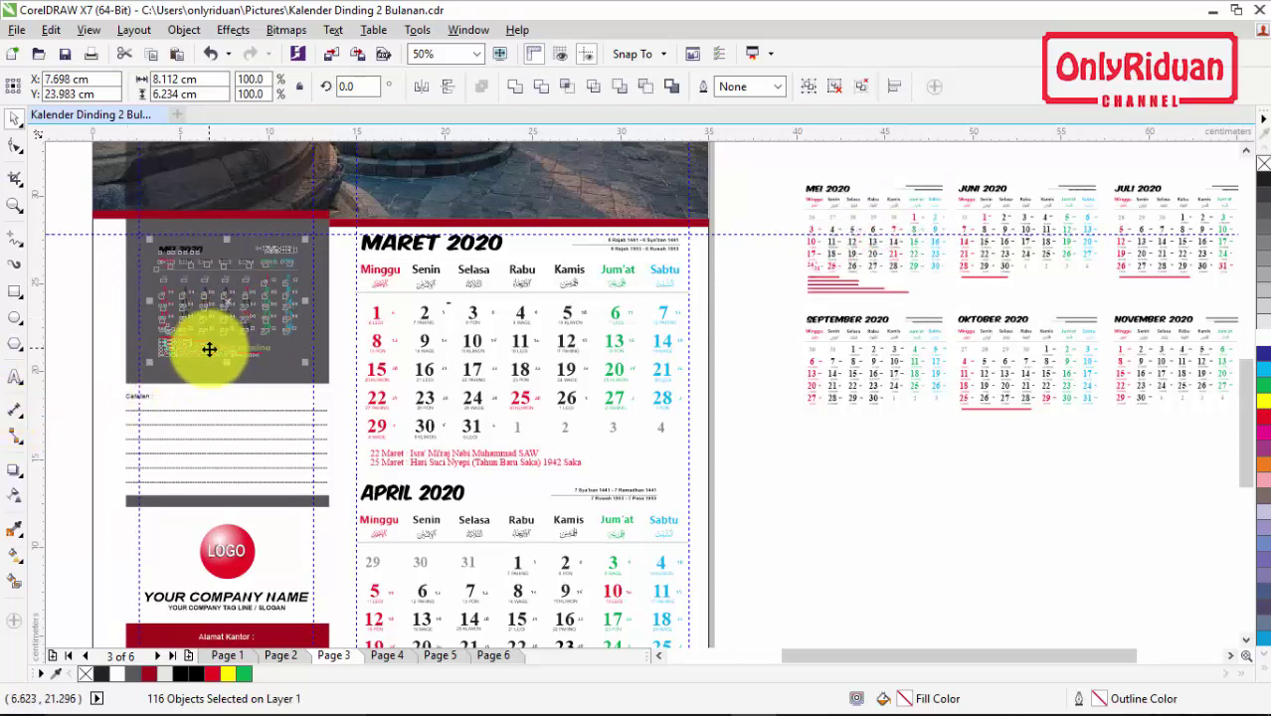
{"action": "left_click", "coordinate": [164, 675]}
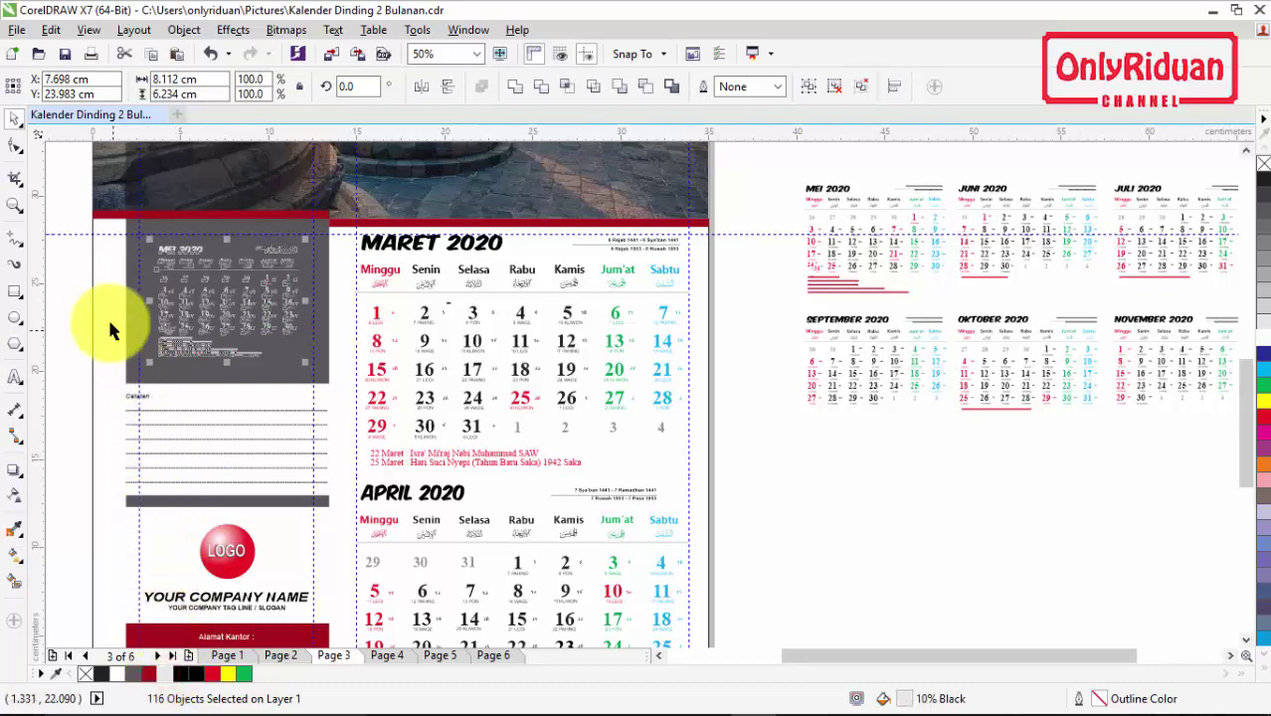
Step: Scale the MEI calendar to about 10.2 cm so it fills the panel, nudging it into place
{"action": "scroll", "coordinate": [120, 249], "scroll_direction": "up", "scroll_amount": 1}
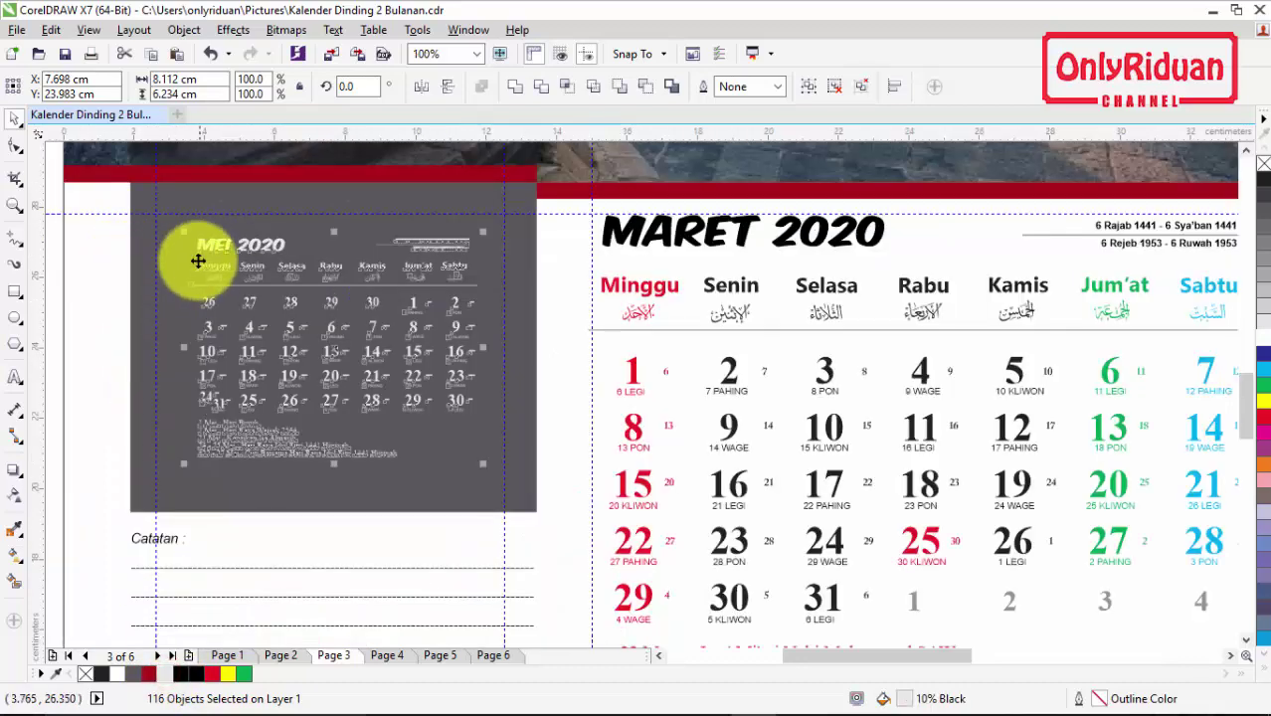
{"action": "left_click_drag", "start_coordinate": [185, 233], "coordinate": [156, 239]}
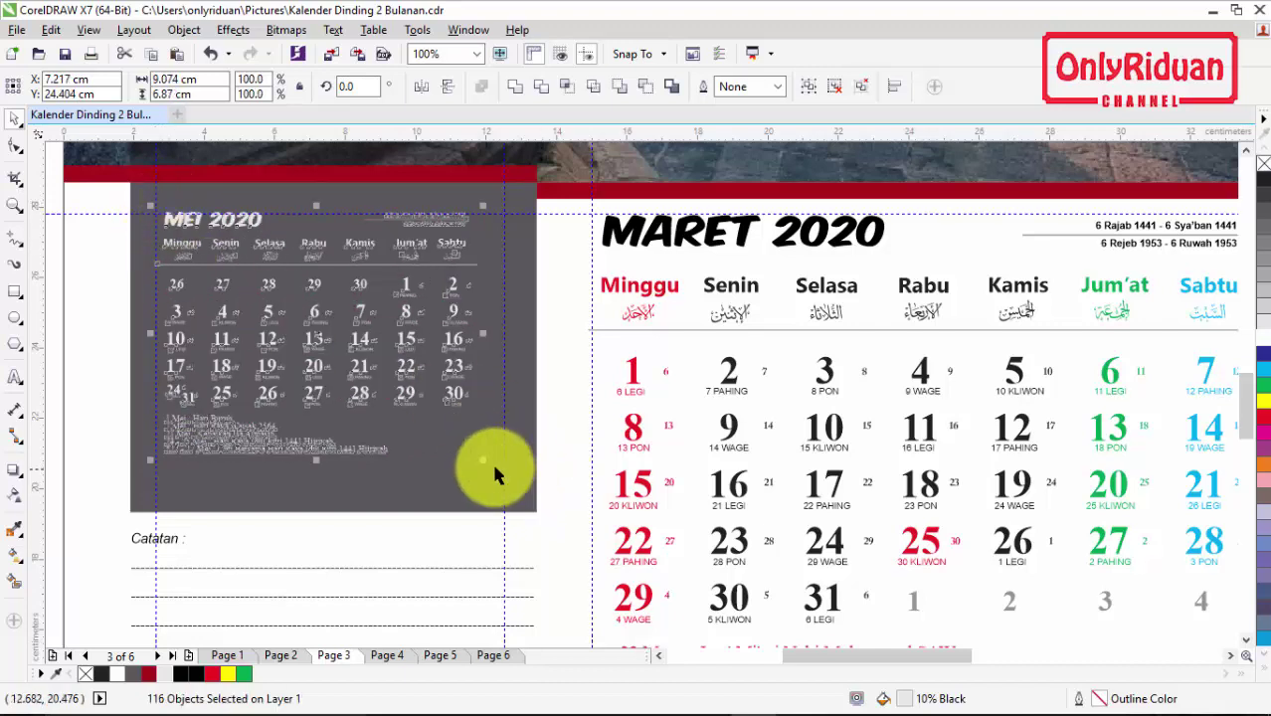
{"action": "left_click_drag", "start_coordinate": [483, 460], "coordinate": [517, 506]}
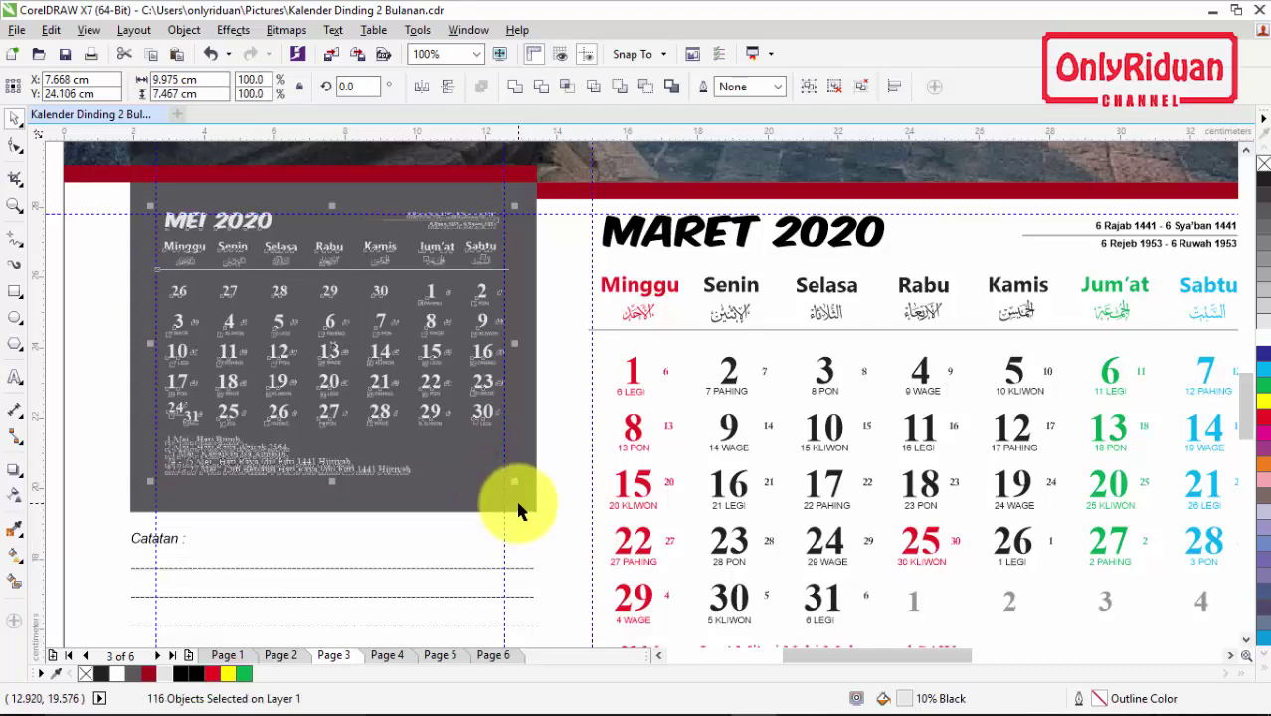
{"action": "key", "text": "Down"}
{"action": "key", "text": "Down"}
{"action": "key", "text": "Down"}
{"action": "key", "text": "Down"}
{"action": "key", "text": "Down"}
{"action": "key", "text": "Down"}
{"action": "key", "text": "Down"}
{"action": "key", "text": "Down"}
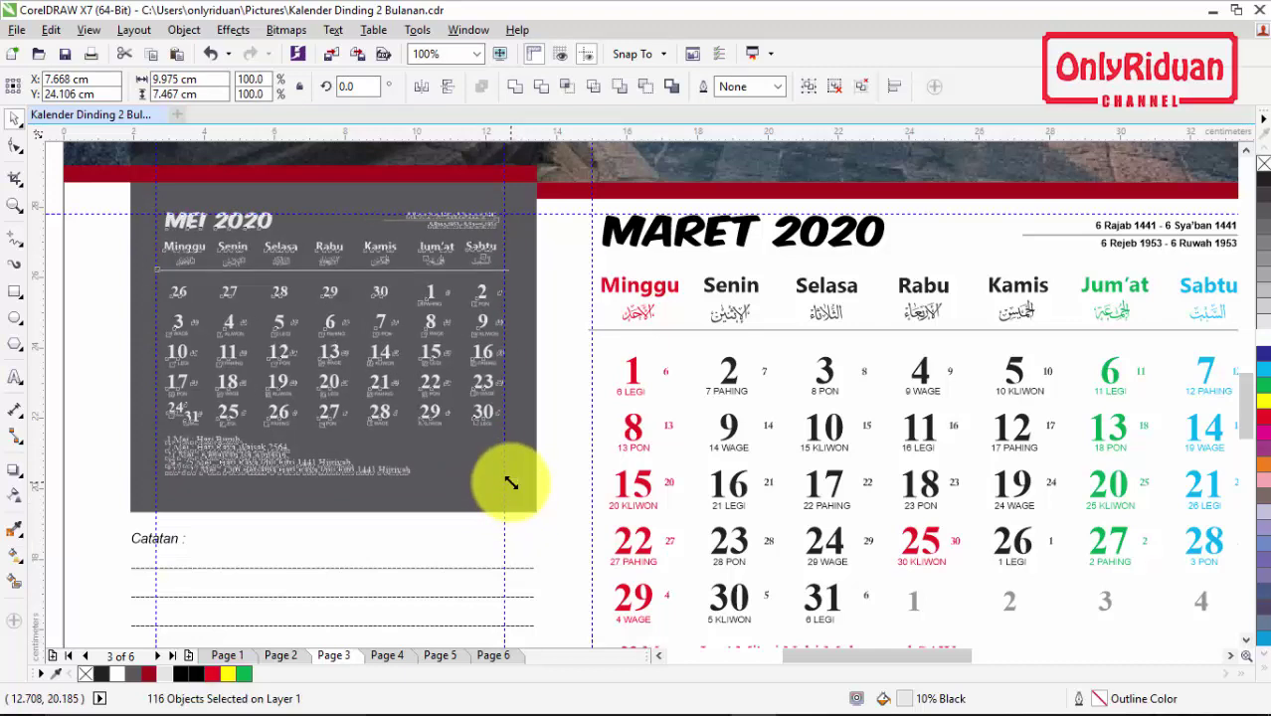
{"action": "key", "text": "Down"}
{"action": "key", "text": "Down"}
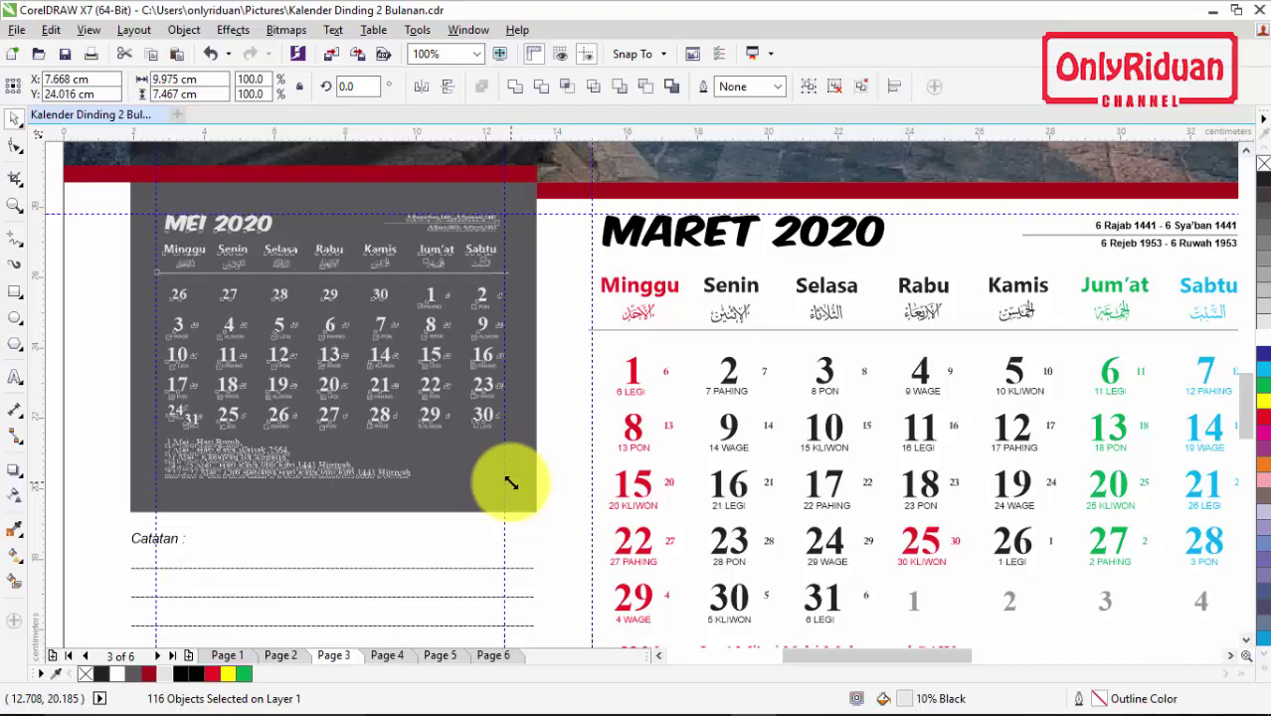
{"action": "left_click_drag", "start_coordinate": [148, 486], "coordinate": [139, 519]}
{"action": "key", "text": "Right"}
{"action": "key", "text": "Right"}
{"action": "key", "text": "Right"}
{"action": "key", "text": "Right"}
{"action": "key", "text": "Right"}
{"action": "key", "text": "Right"}
{"action": "key", "text": "Right"}
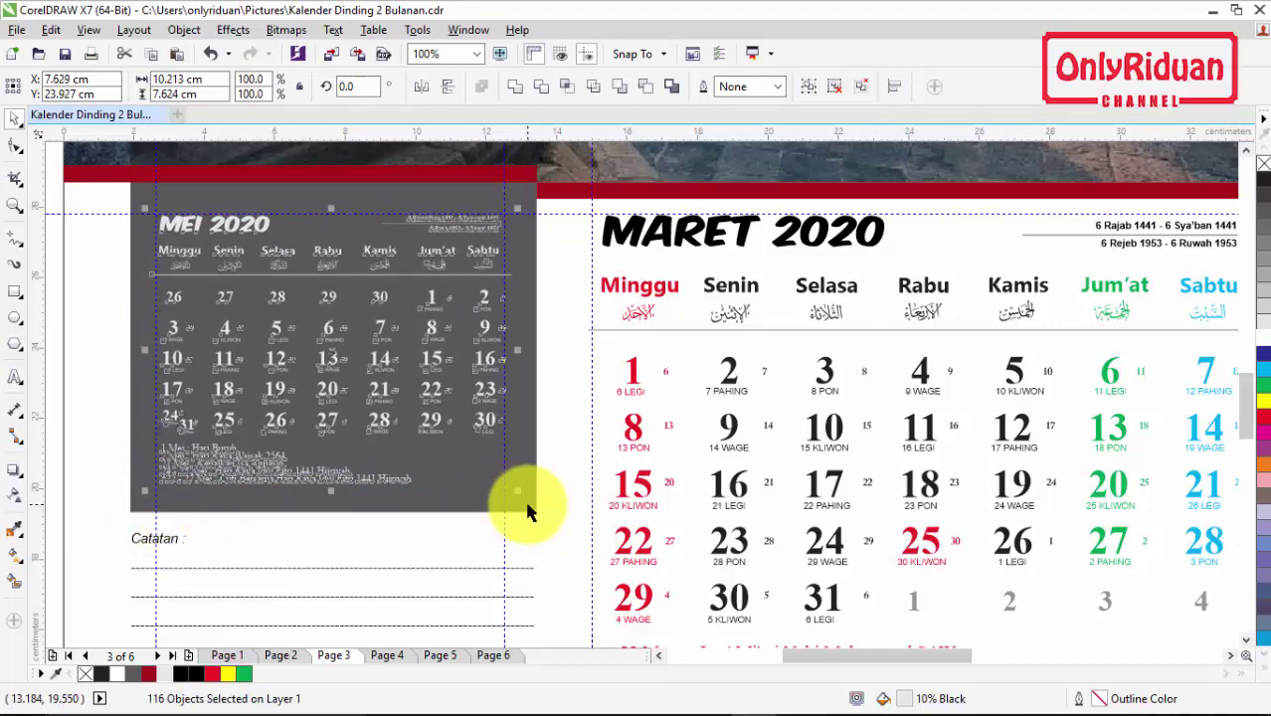
Step: Increase the line spacing of the May holiday list with the Shape tool
{"action": "left_click", "coordinate": [91, 343]}
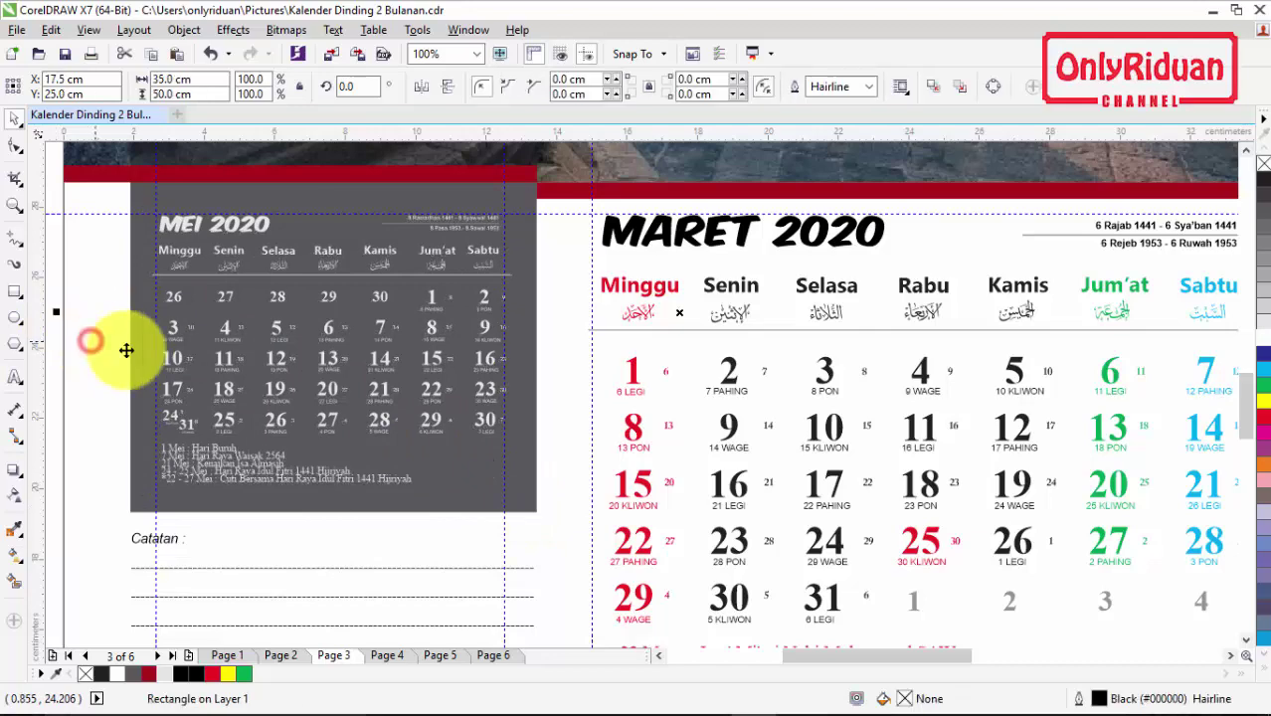
{"action": "scroll", "coordinate": [215, 492], "scroll_direction": "up", "scroll_amount": 1}
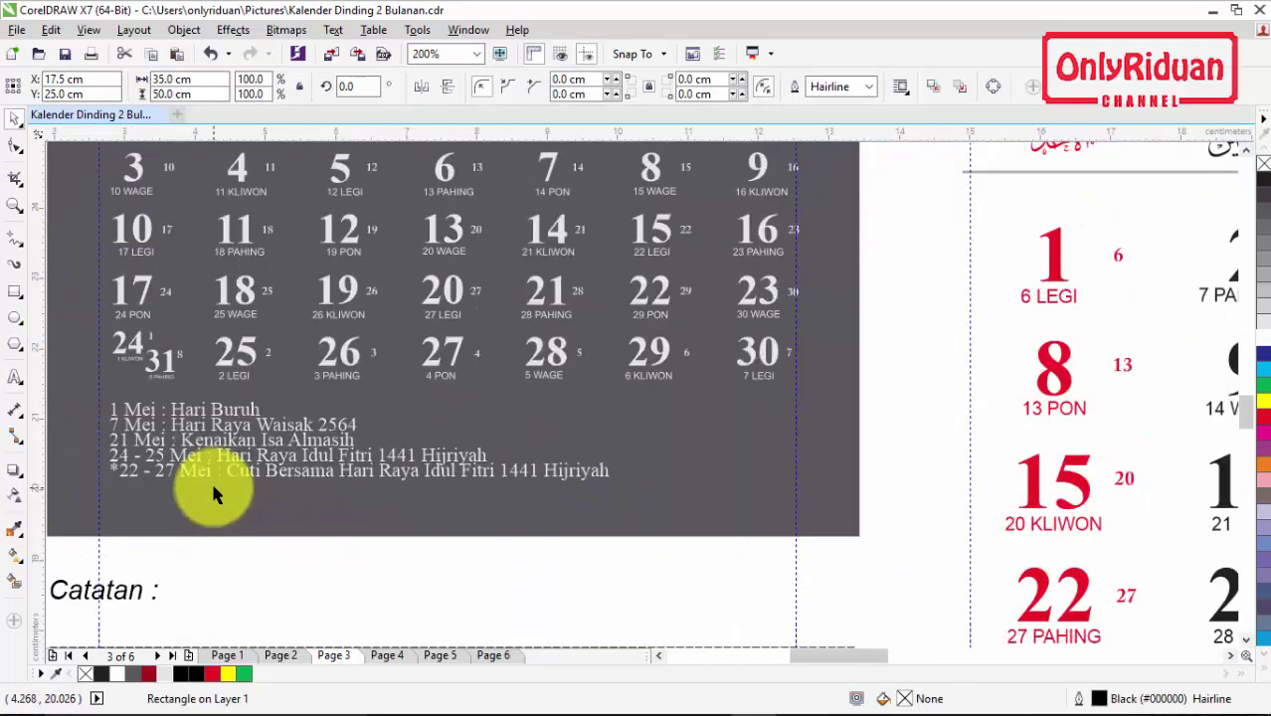
{"action": "left_click", "coordinate": [249, 476]}
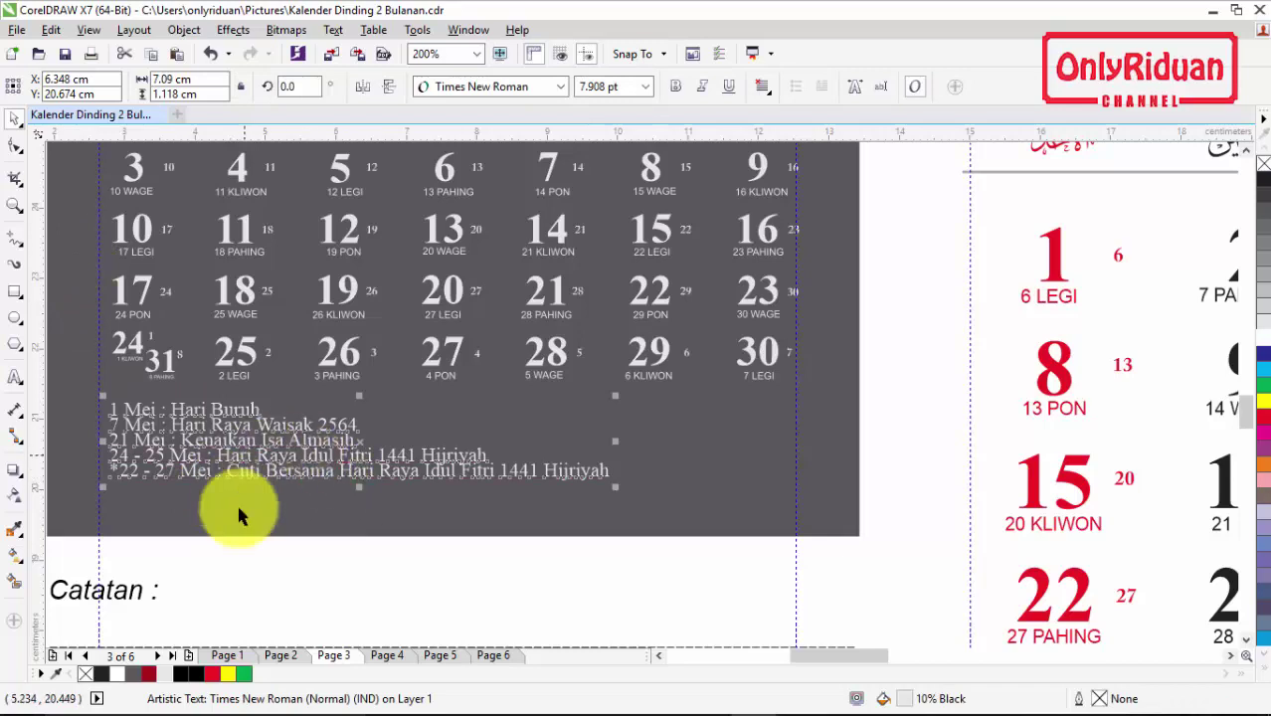
{"action": "left_click", "coordinate": [21, 149]}
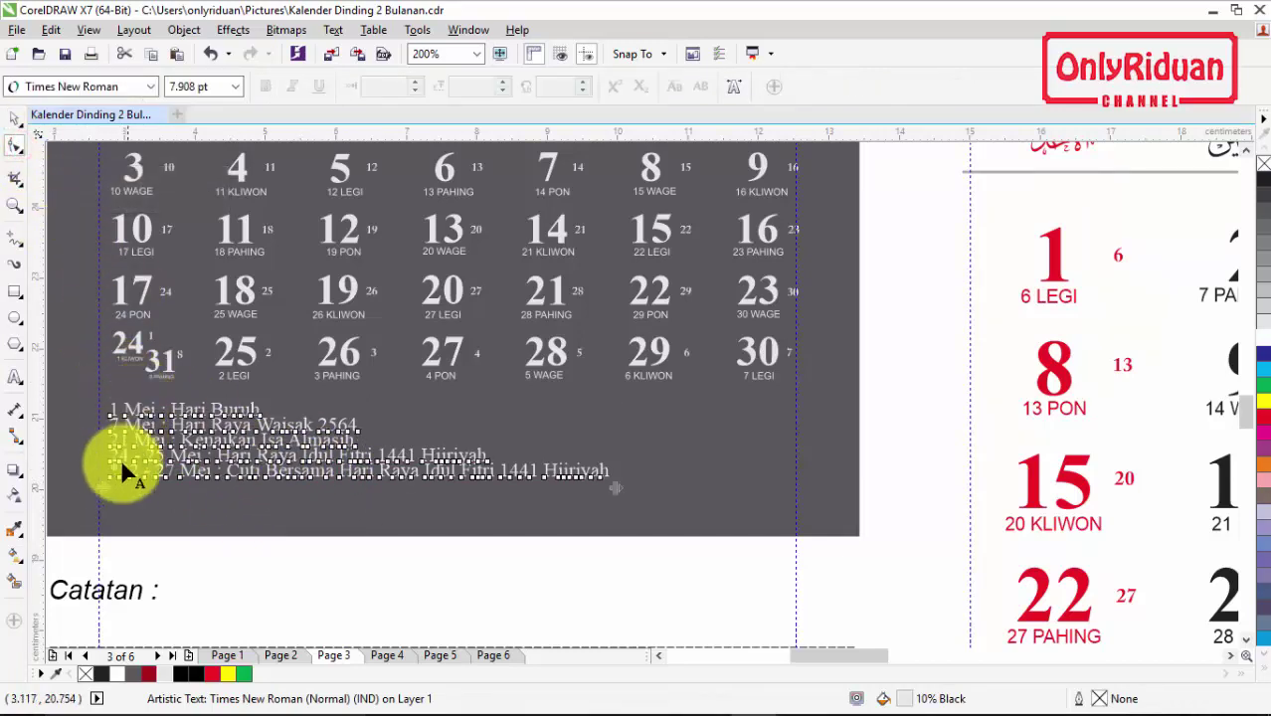
{"action": "mouse_move", "coordinate": [101, 492]}
{"action": "left_mouse_down"}
{"action": "mouse_move", "coordinate": [100, 513]}
{"action": "mouse_move", "coordinate": [99, 492]}
{"action": "left_mouse_up"}
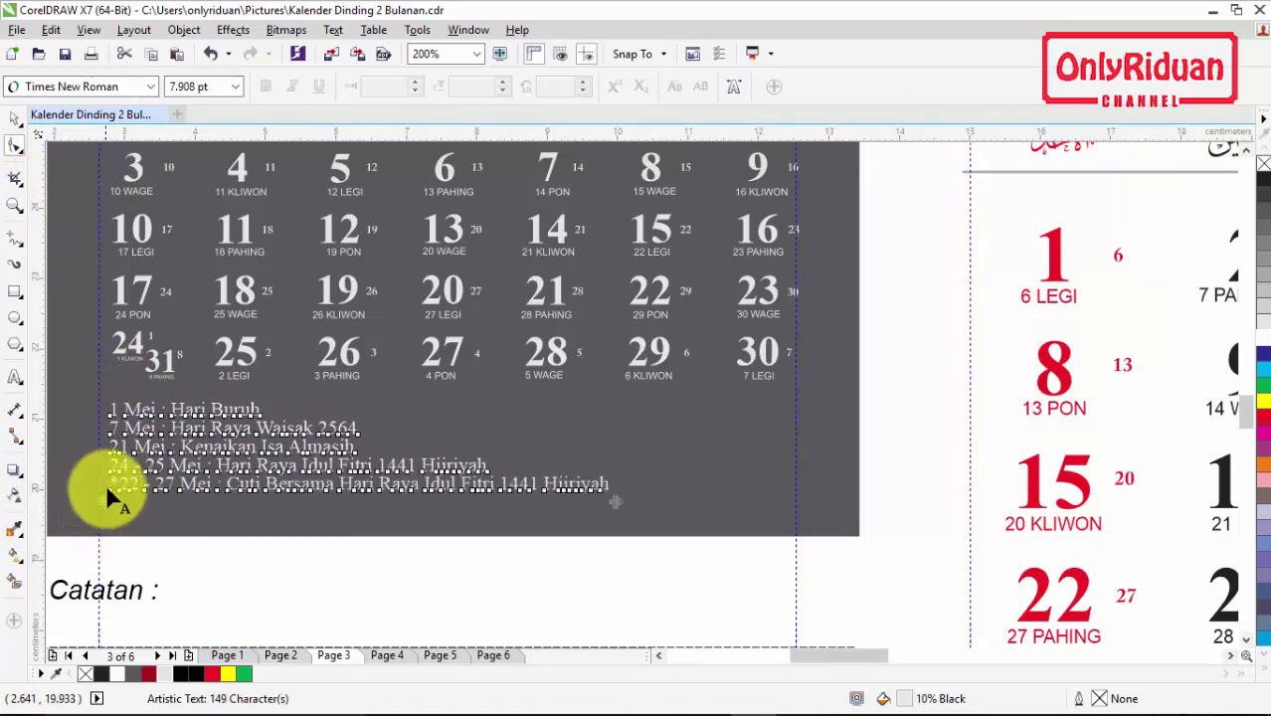
{"action": "scroll", "coordinate": [107, 483], "scroll_direction": "down", "scroll_amount": 1}
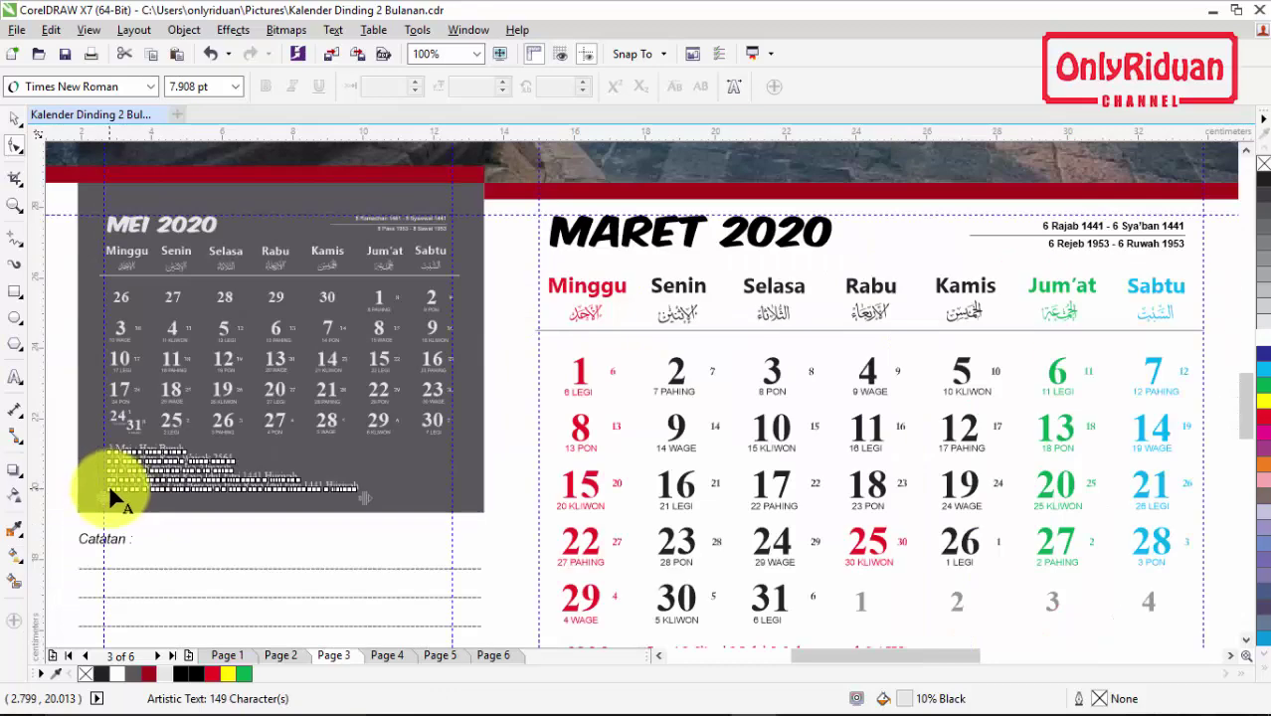
Step: Marquee-select the whole MEI 2020 calendar and group it into one object
{"action": "left_click", "coordinate": [14, 117]}
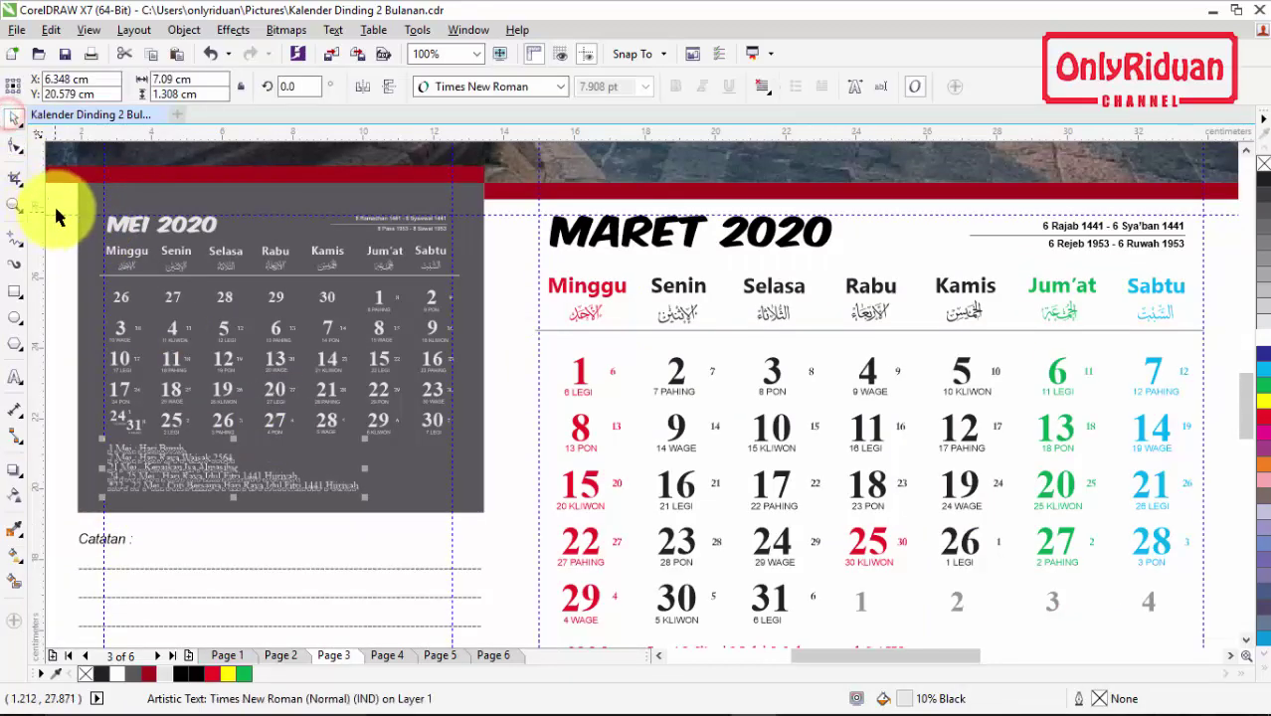
{"action": "left_click", "coordinate": [663, 657]}
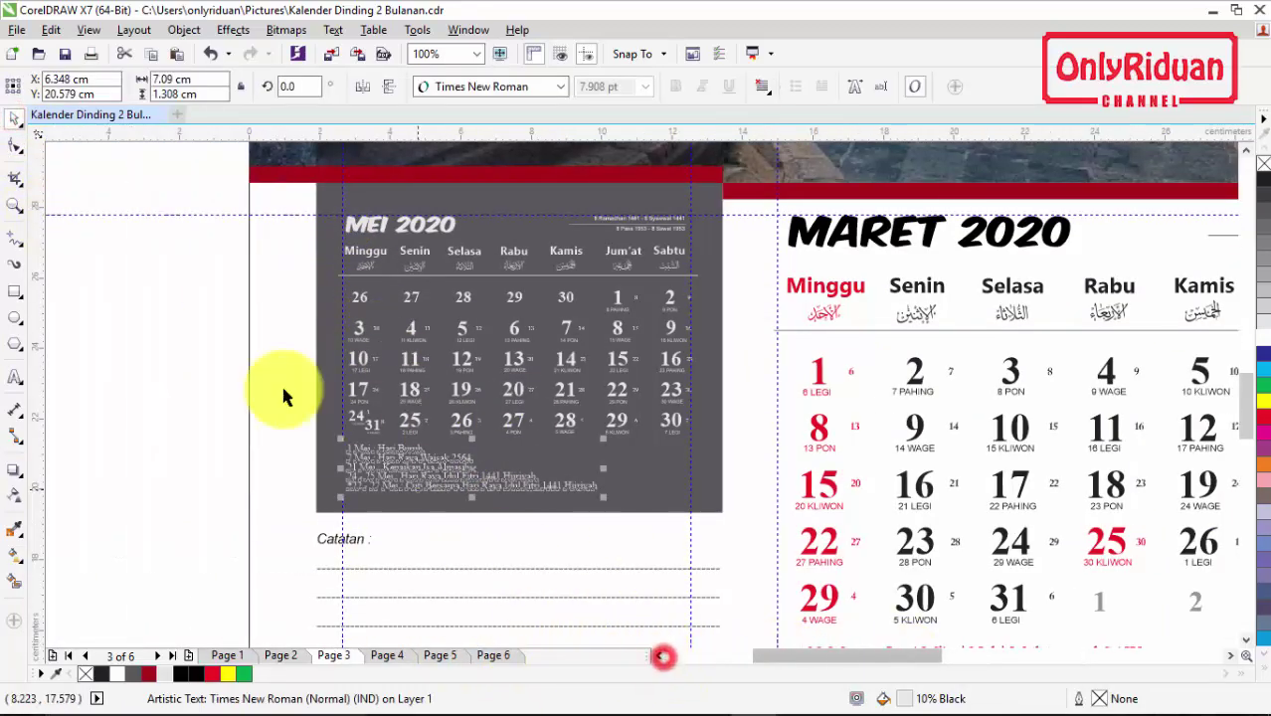
{"action": "left_click_drag", "start_coordinate": [199, 194], "coordinate": [746, 511]}
{"action": "left_click", "coordinate": [810, 87]}
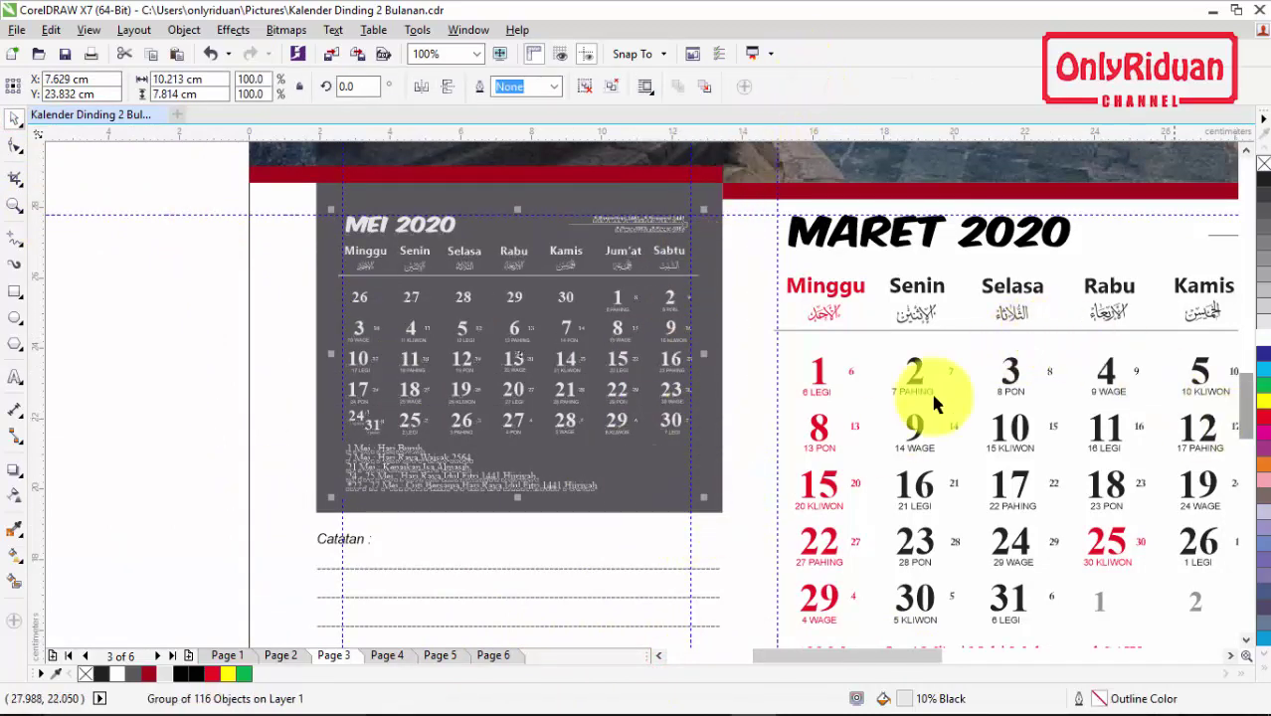
{"action": "left_click", "coordinate": [266, 326]}
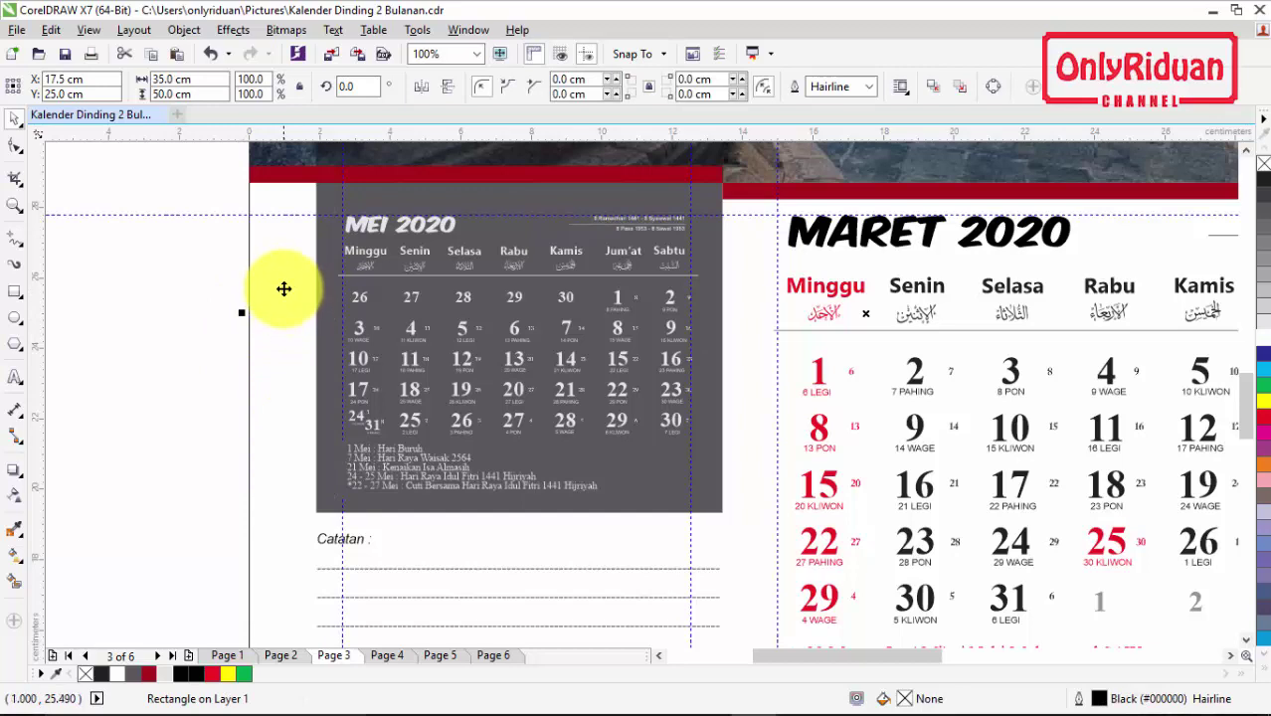
Step: Apply Lock Object to page 3's background rectangle, then zoom out to view the whole page
{"action": "right_click", "coordinate": [283, 281]}
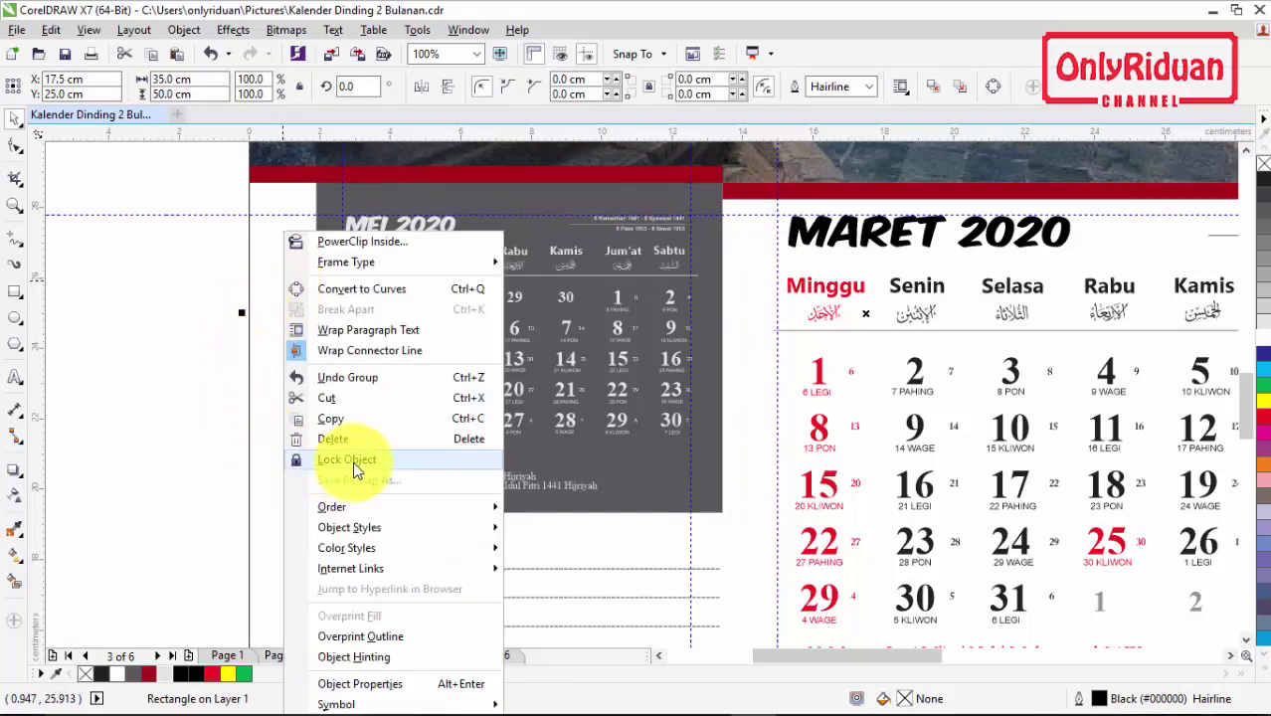
{"action": "left_click", "coordinate": [343, 459]}
{"action": "left_click", "coordinate": [140, 346]}
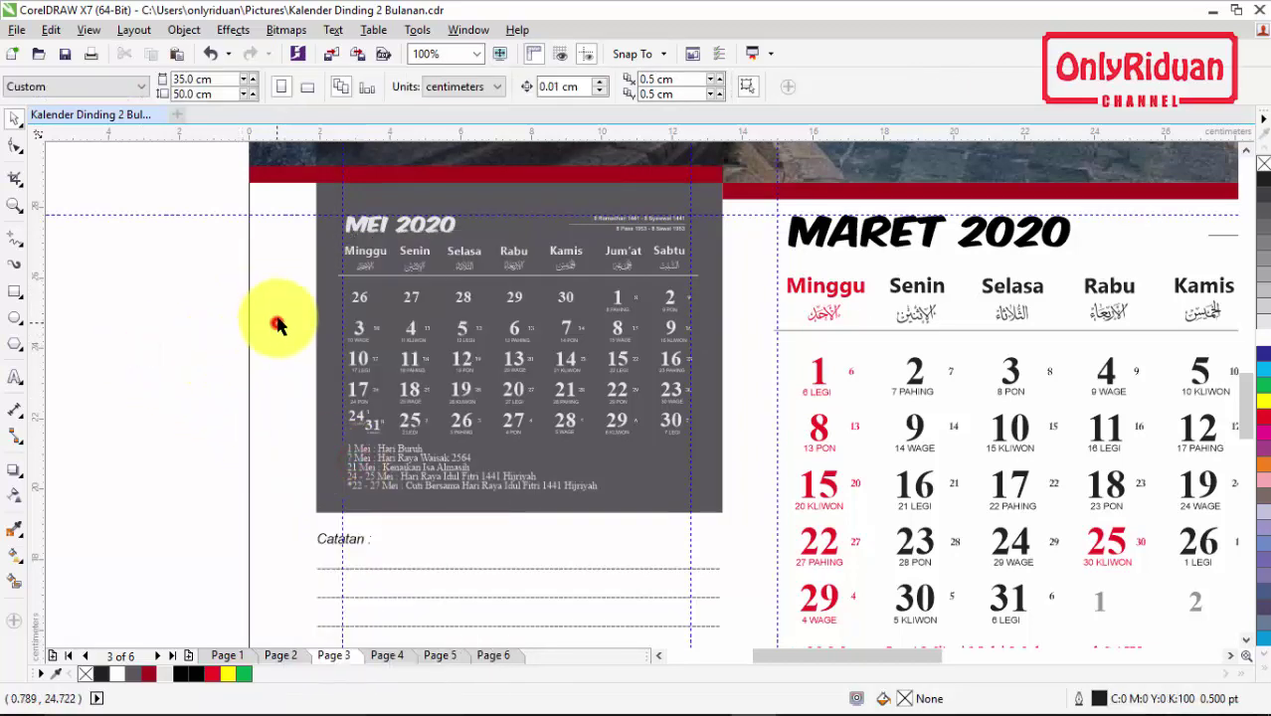
{"action": "left_click", "coordinate": [275, 278]}
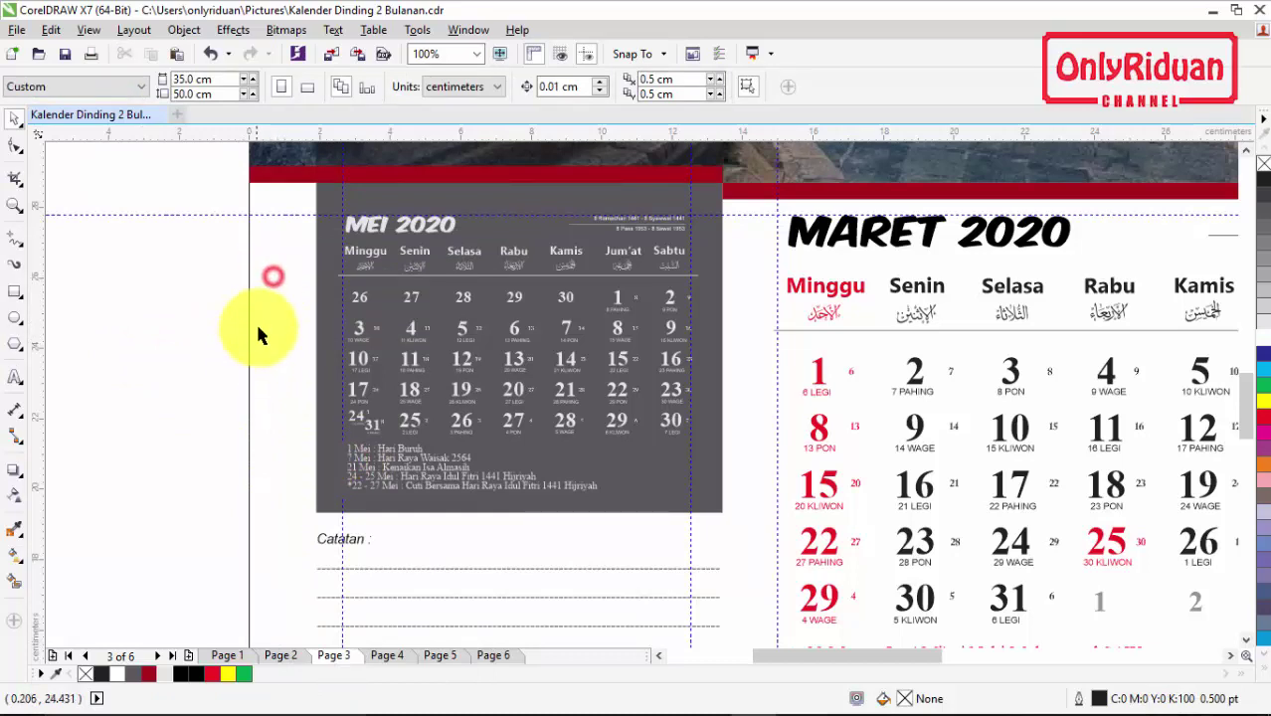
{"action": "scroll", "coordinate": [253, 319], "scroll_direction": "down", "scroll_amount": 2}
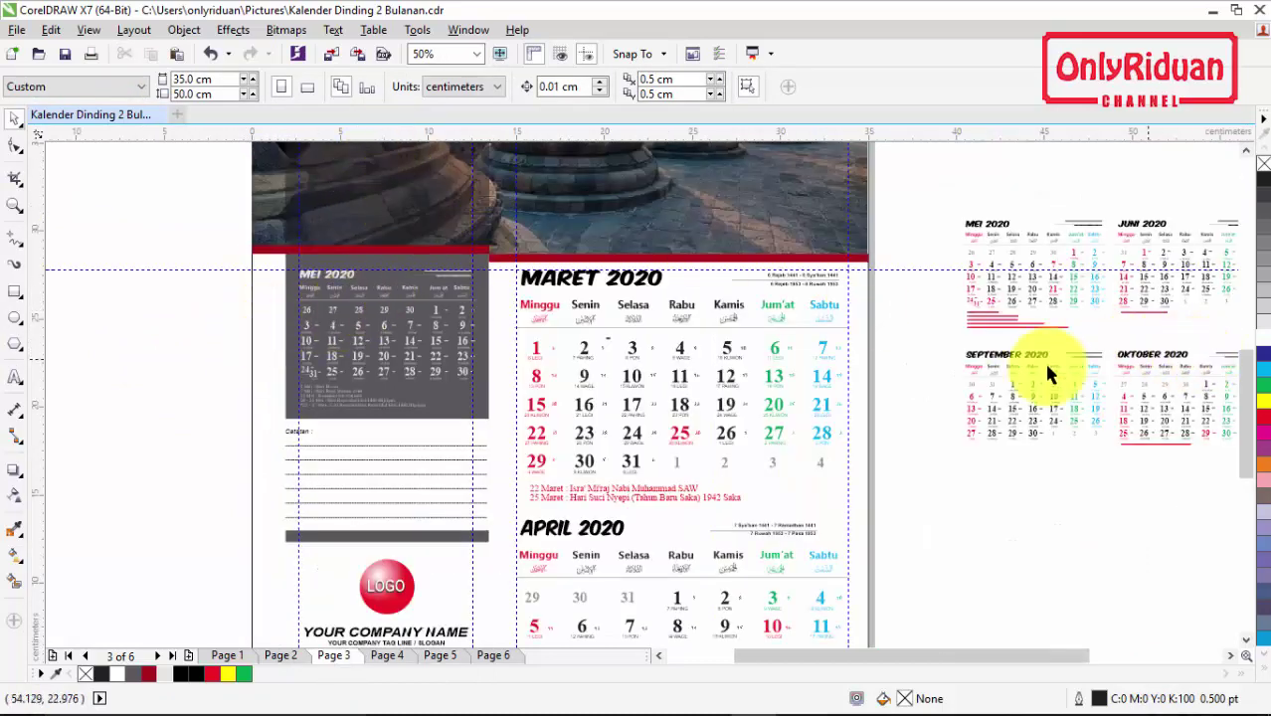
{"action": "scroll", "coordinate": [955, 370], "scroll_direction": "down", "scroll_amount": 1}
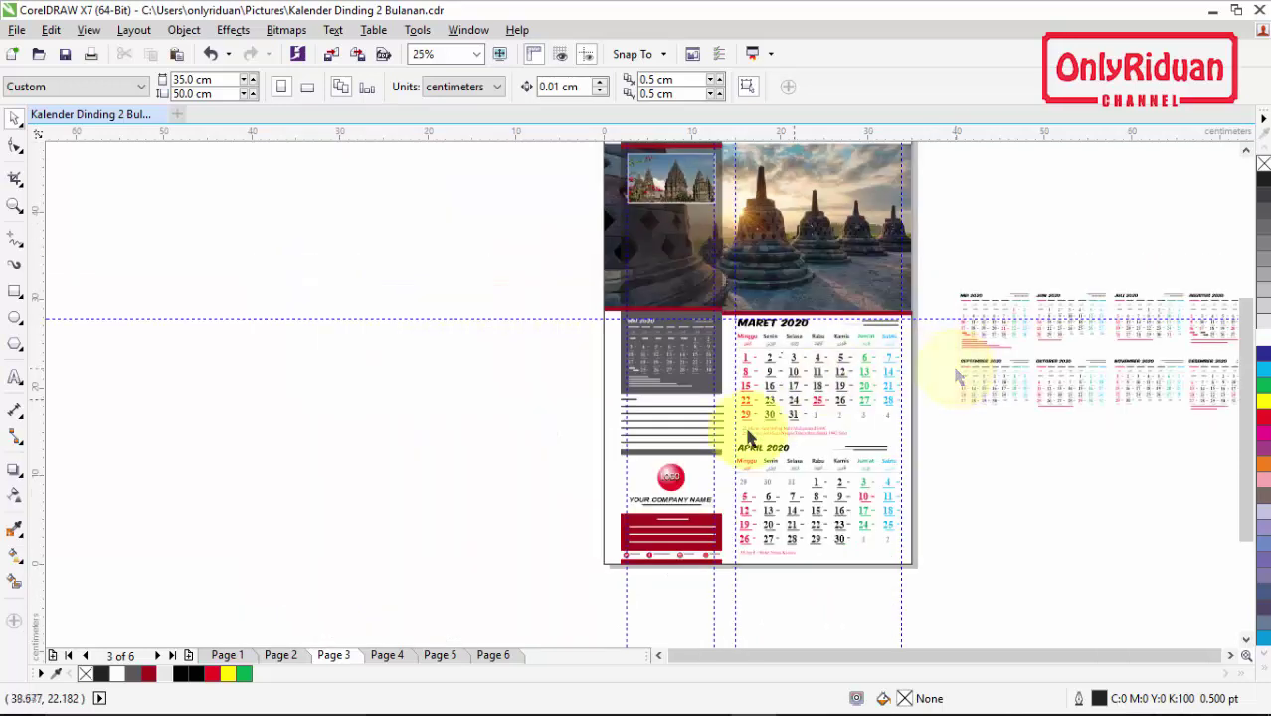
Step: On page 2, select the Februari 2020 calendar and drag it up and left
{"action": "left_click", "coordinate": [282, 656]}
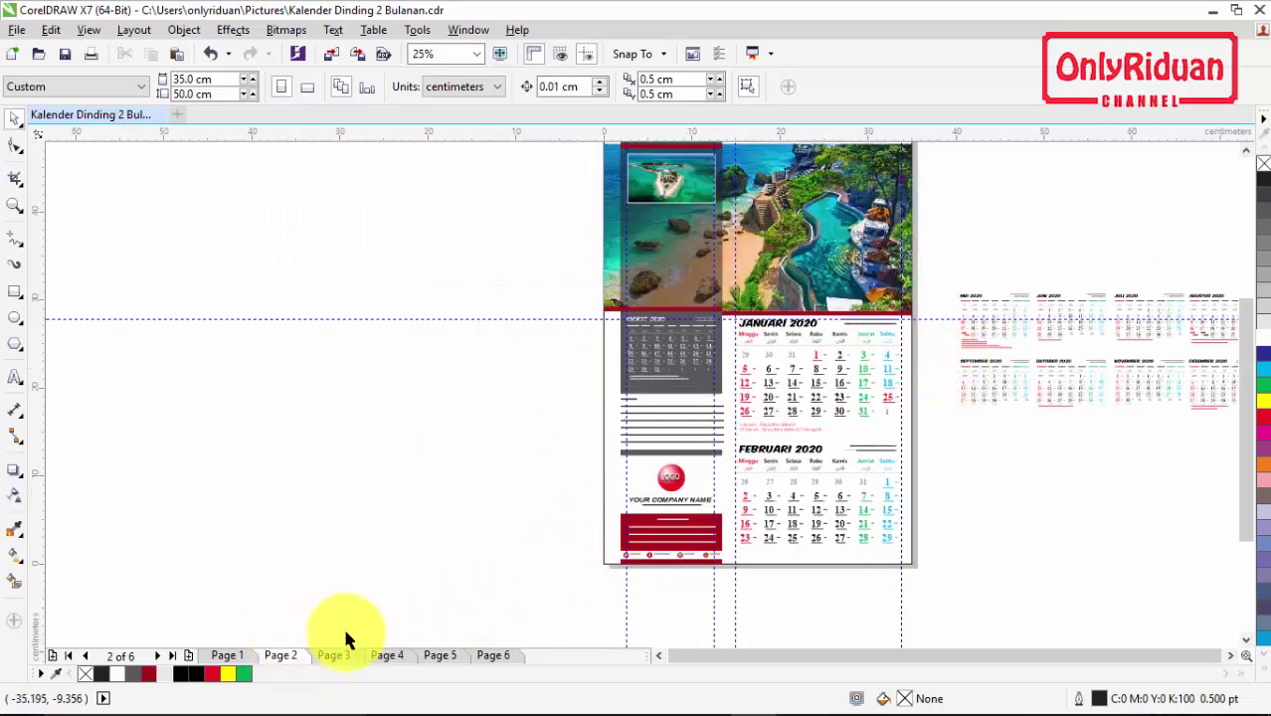
{"action": "left_click_drag", "start_coordinate": [956, 580], "coordinate": [730, 439]}
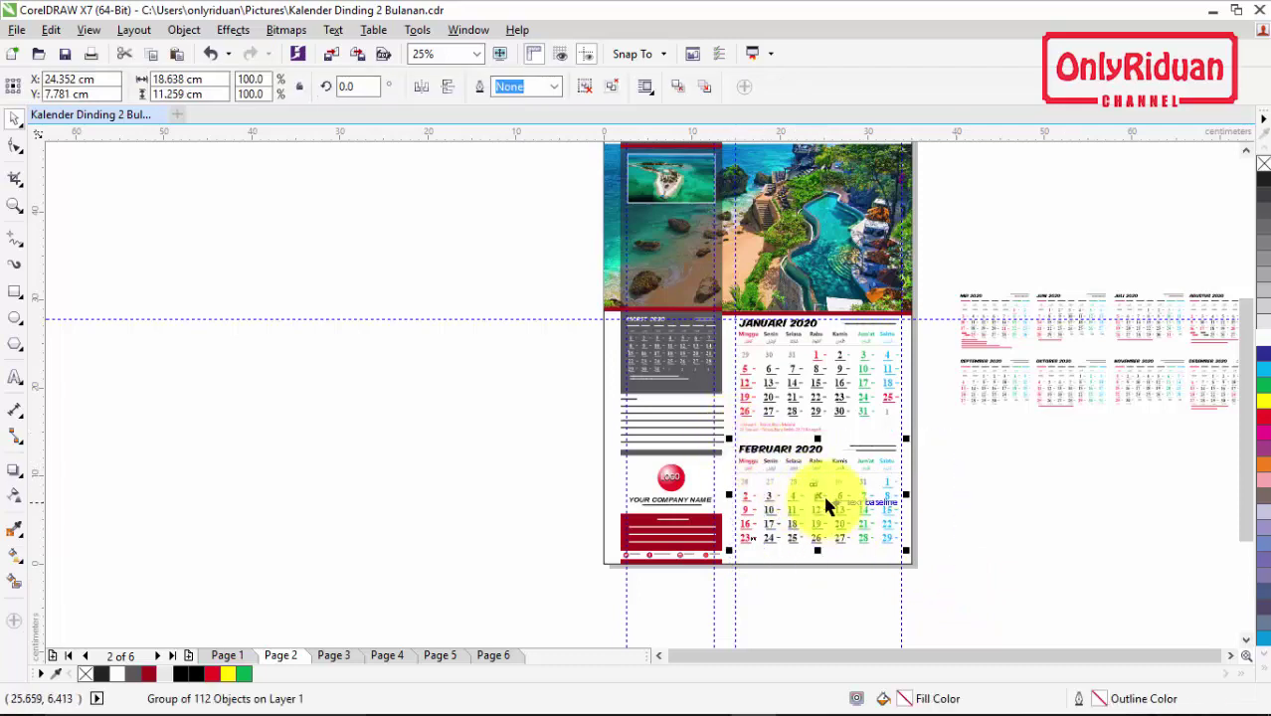
{"action": "left_click_drag", "start_coordinate": [821, 495], "coordinate": [511, 258]}
Step: On Page 3, shrink the February calendar to about 92% and move it onto the temple photo
{"action": "left_click", "coordinate": [336, 655]}
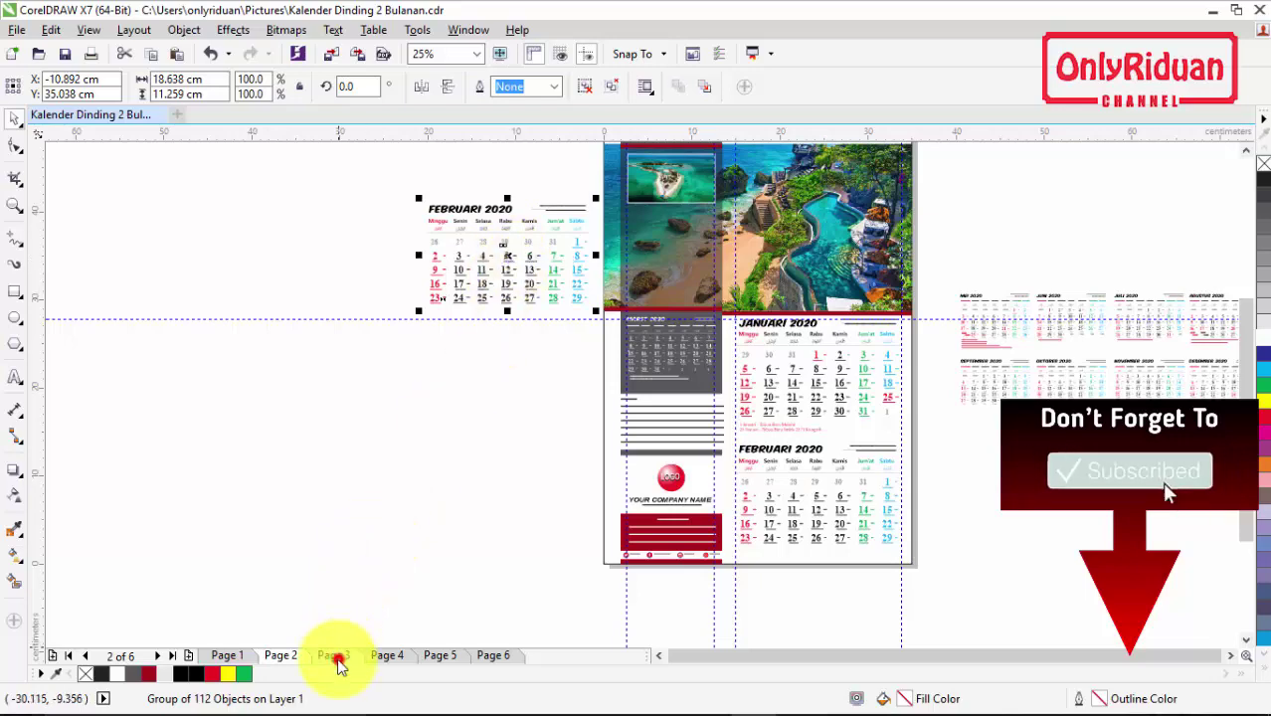
{"action": "scroll", "coordinate": [543, 213], "scroll_direction": "up", "scroll_amount": 2}
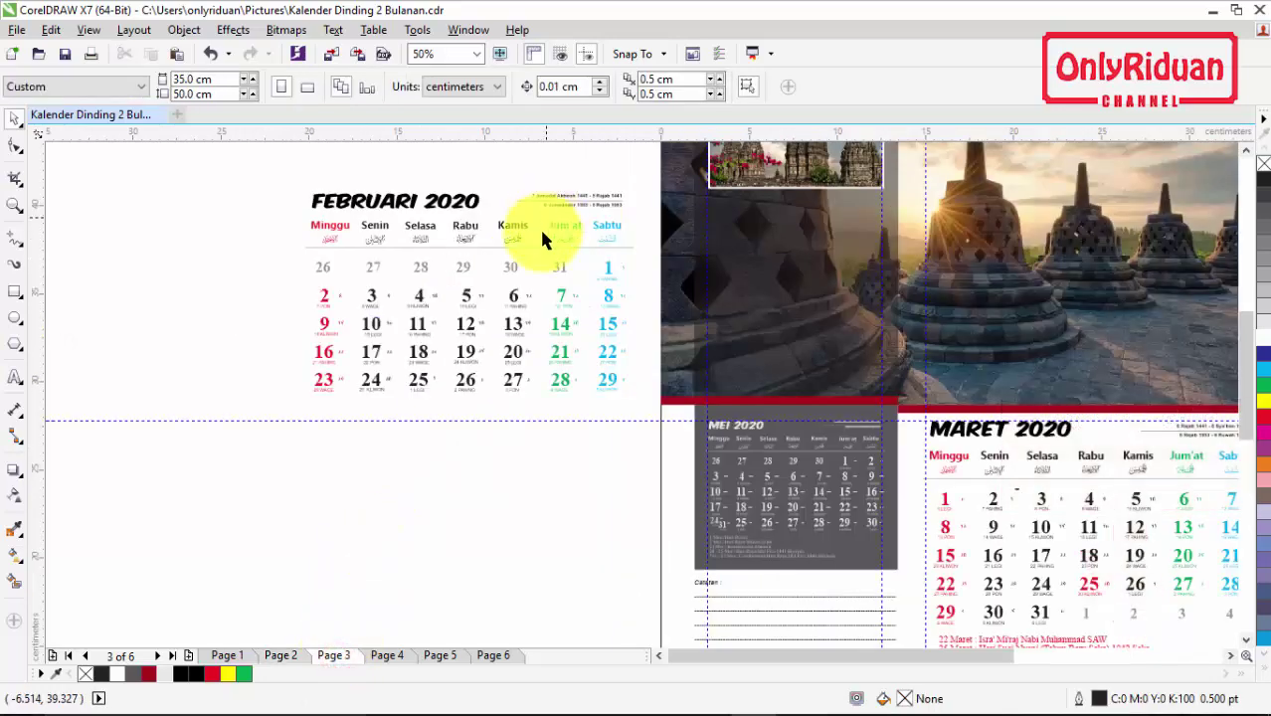
{"action": "left_click", "coordinate": [420, 386]}
{"action": "left_click_drag", "start_coordinate": [298, 399], "coordinate": [453, 318]}
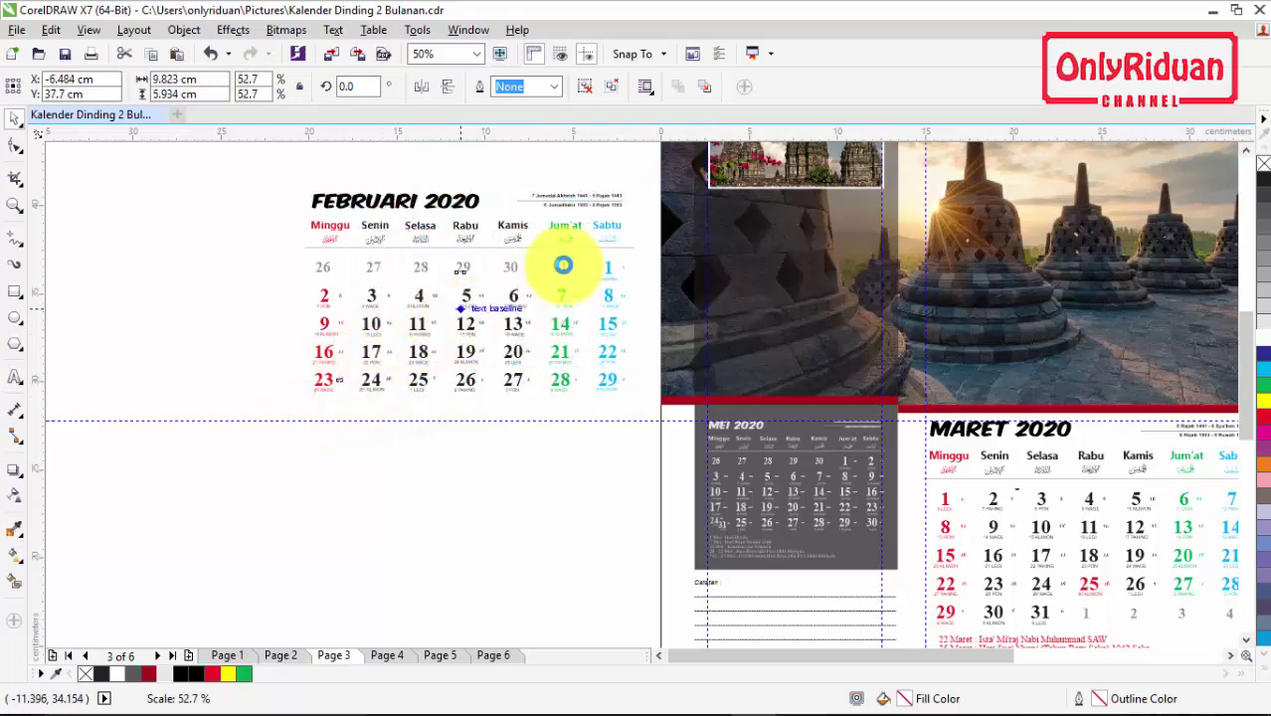
{"action": "left_click_drag", "start_coordinate": [545, 245], "coordinate": [792, 339]}
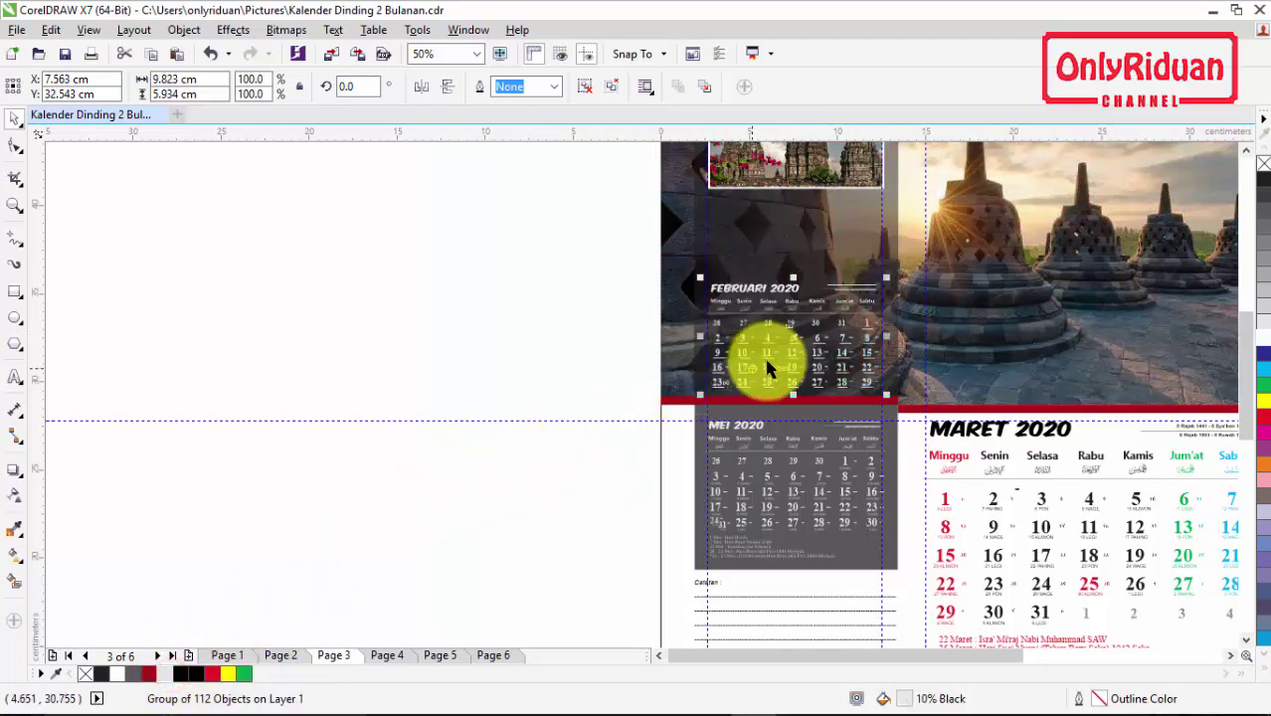
Step: Fine-tune the February calendar to about 102% size, just above the MEI panel
{"action": "scroll", "coordinate": [845, 326], "scroll_direction": "up", "scroll_amount": 2}
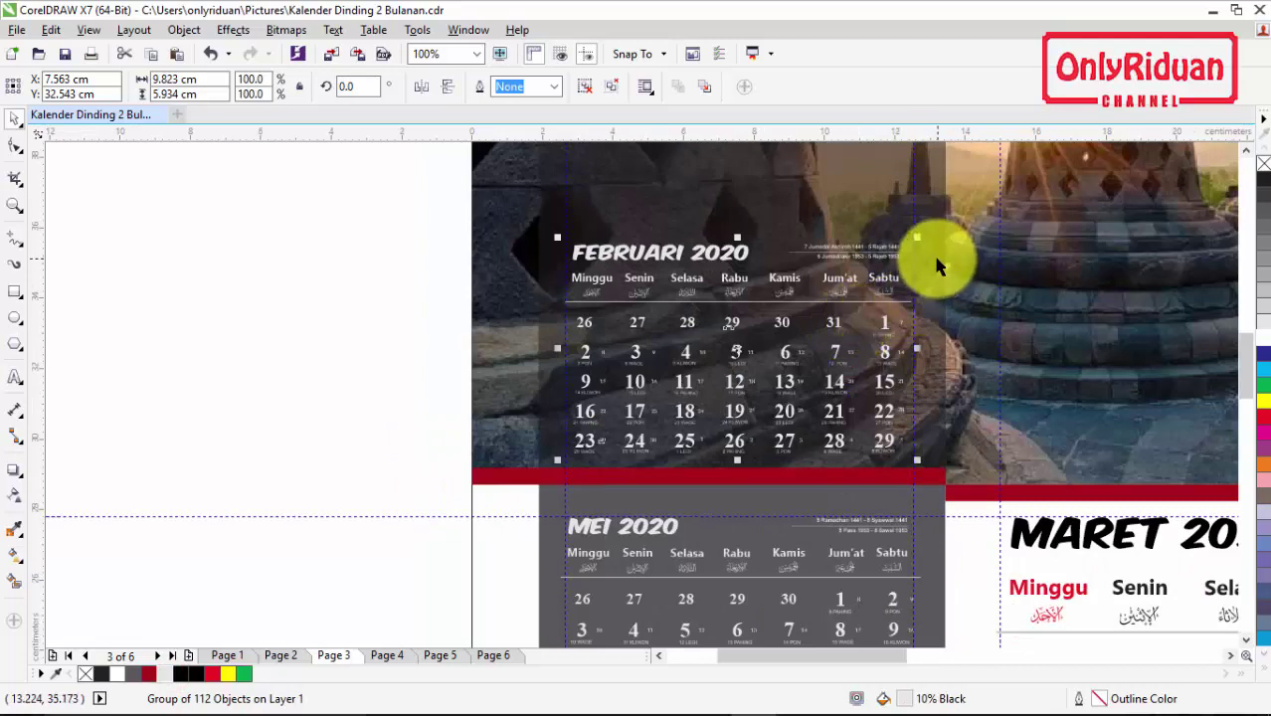
{"action": "left_click_drag", "start_coordinate": [918, 238], "coordinate": [932, 217]}
{"action": "left_click_drag", "start_coordinate": [559, 227], "coordinate": [549, 215]}
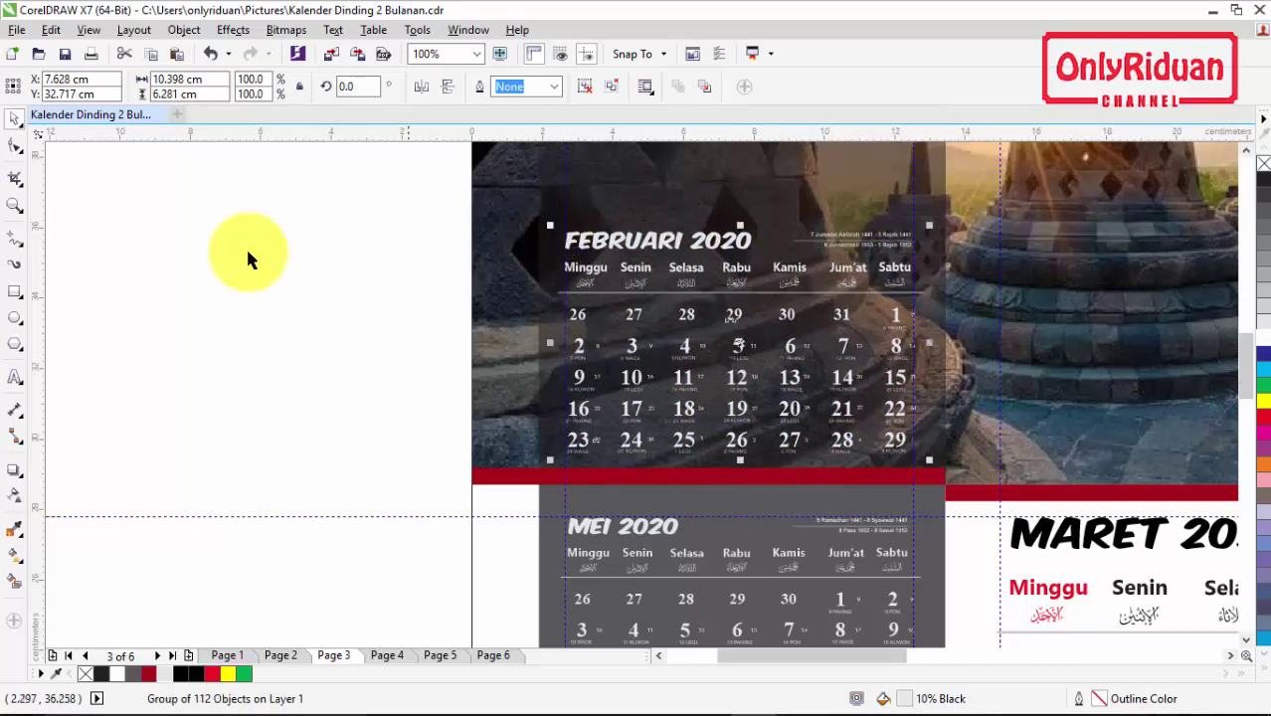
{"action": "left_click", "coordinate": [170, 256]}
{"action": "scroll", "coordinate": [314, 271], "scroll_direction": "down", "scroll_amount": 2}
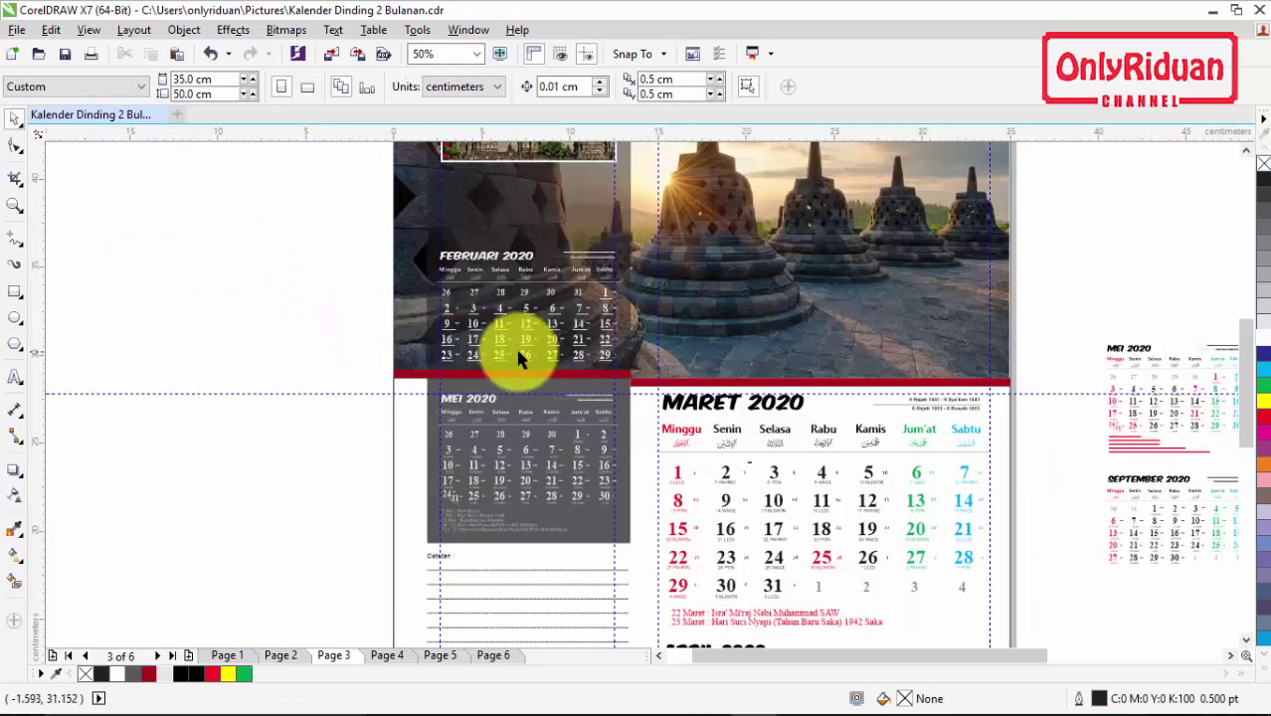
{"action": "left_click", "coordinate": [555, 313]}
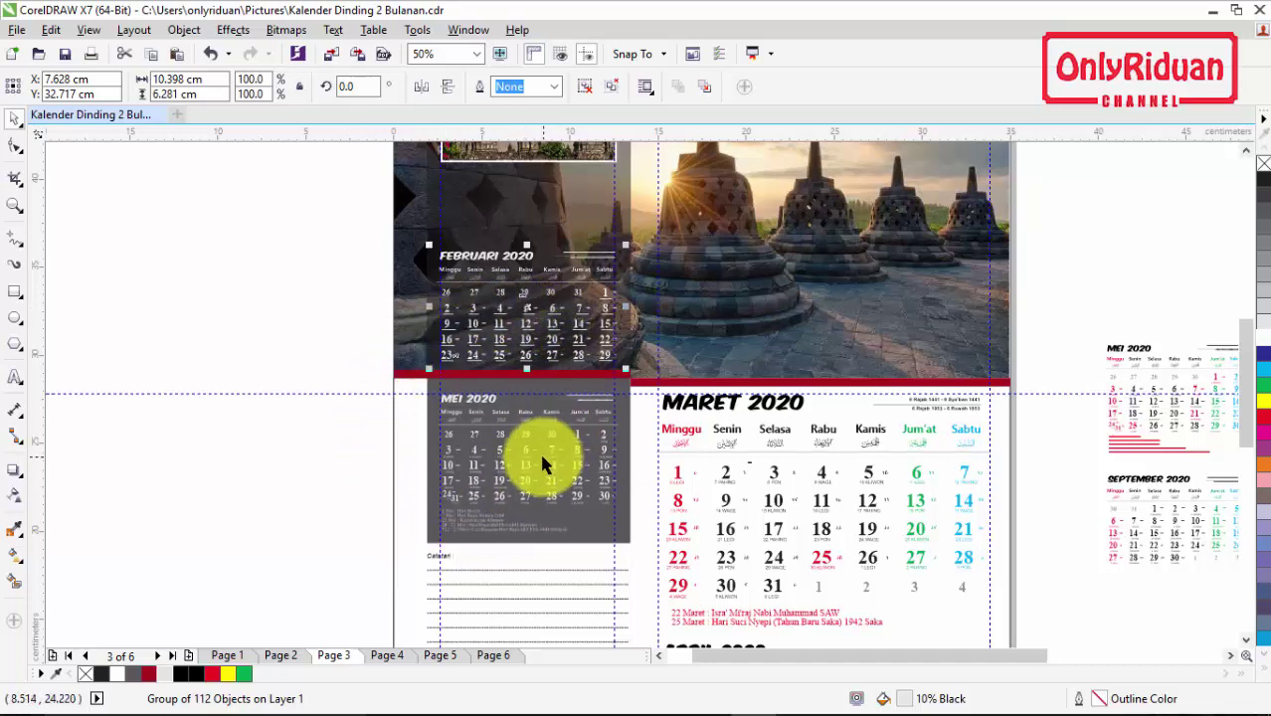
{"action": "left_click_drag", "start_coordinate": [1246, 348], "coordinate": [1251, 370]}
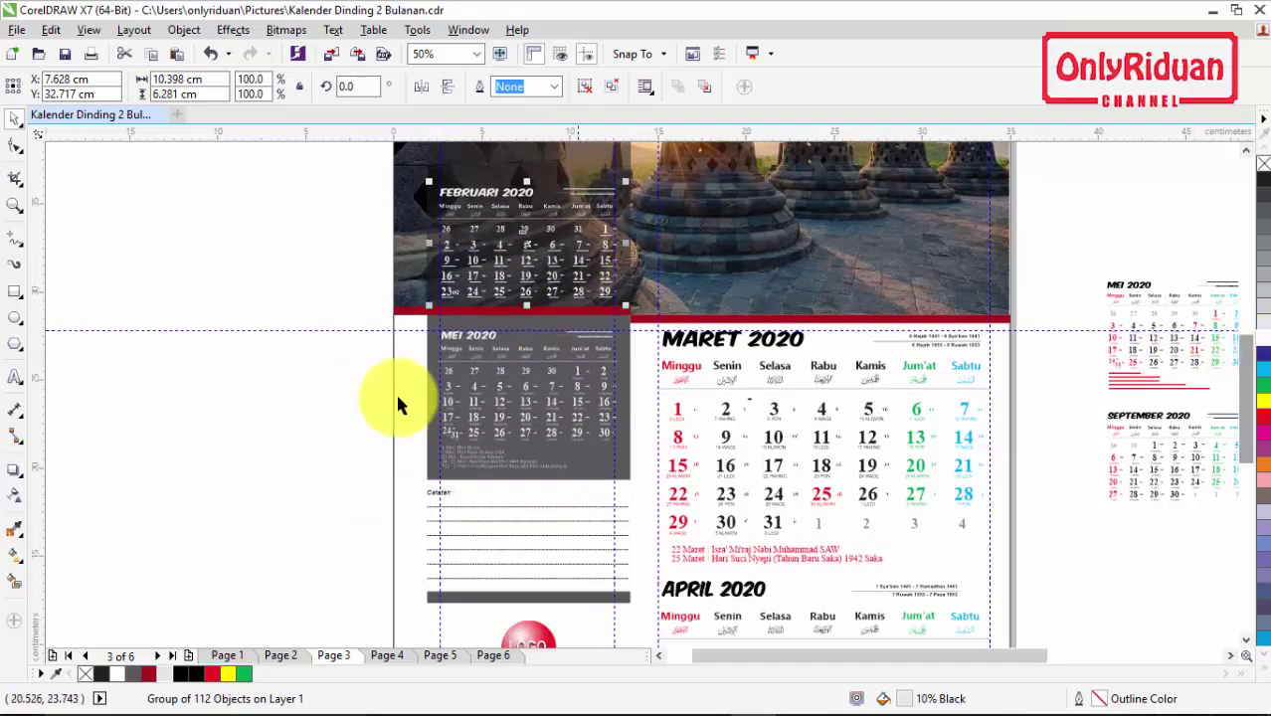
{"action": "left_click", "coordinate": [337, 398]}
{"action": "scroll", "coordinate": [336, 397], "scroll_direction": "down", "scroll_amount": 1}
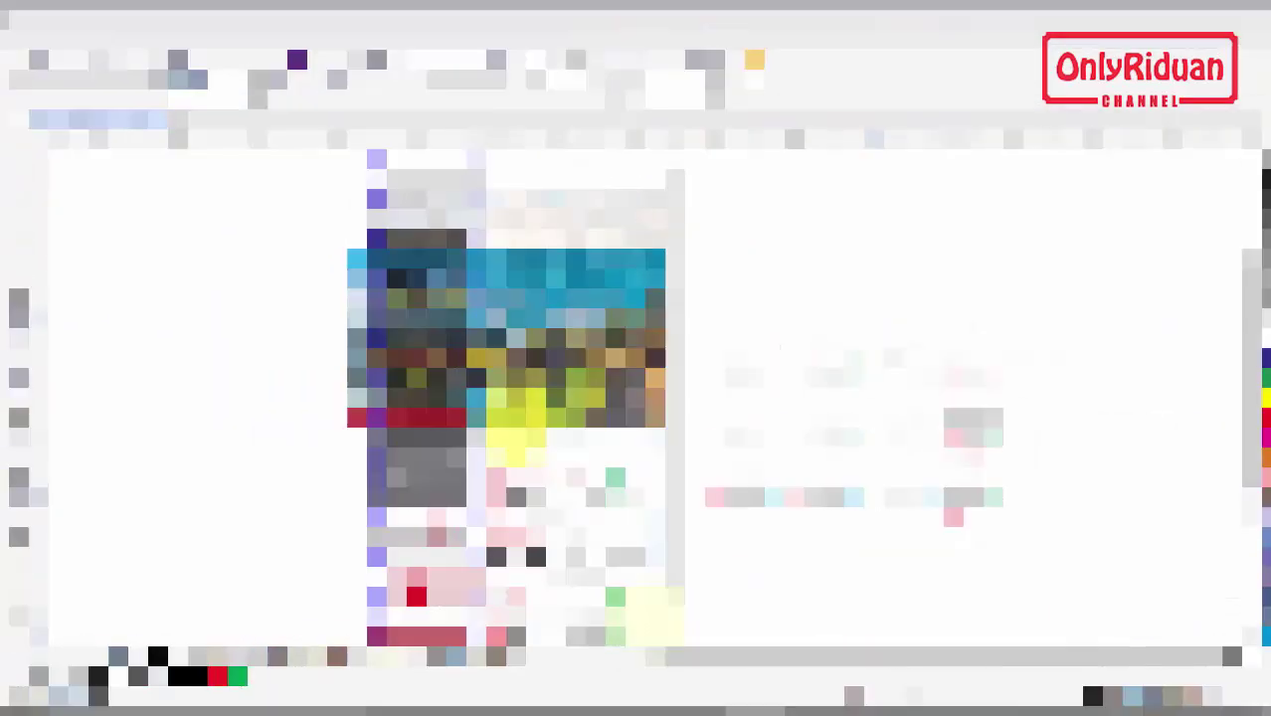
Step: Review Pages 5, 4 and 3, ending on Page 6 with its empty photo frames
{"action": "left_click_drag", "start_coordinate": [1242, 365], "coordinate": [1243, 460]}
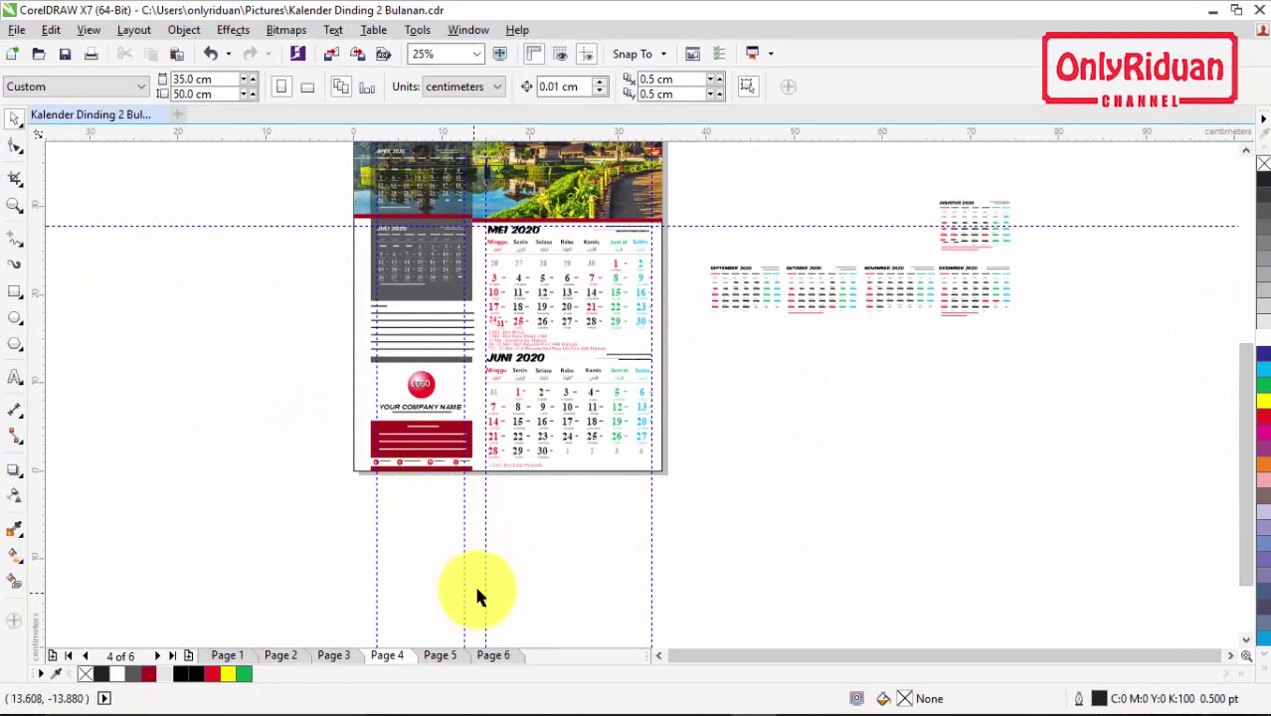
{"action": "left_click", "coordinate": [1245, 150]}
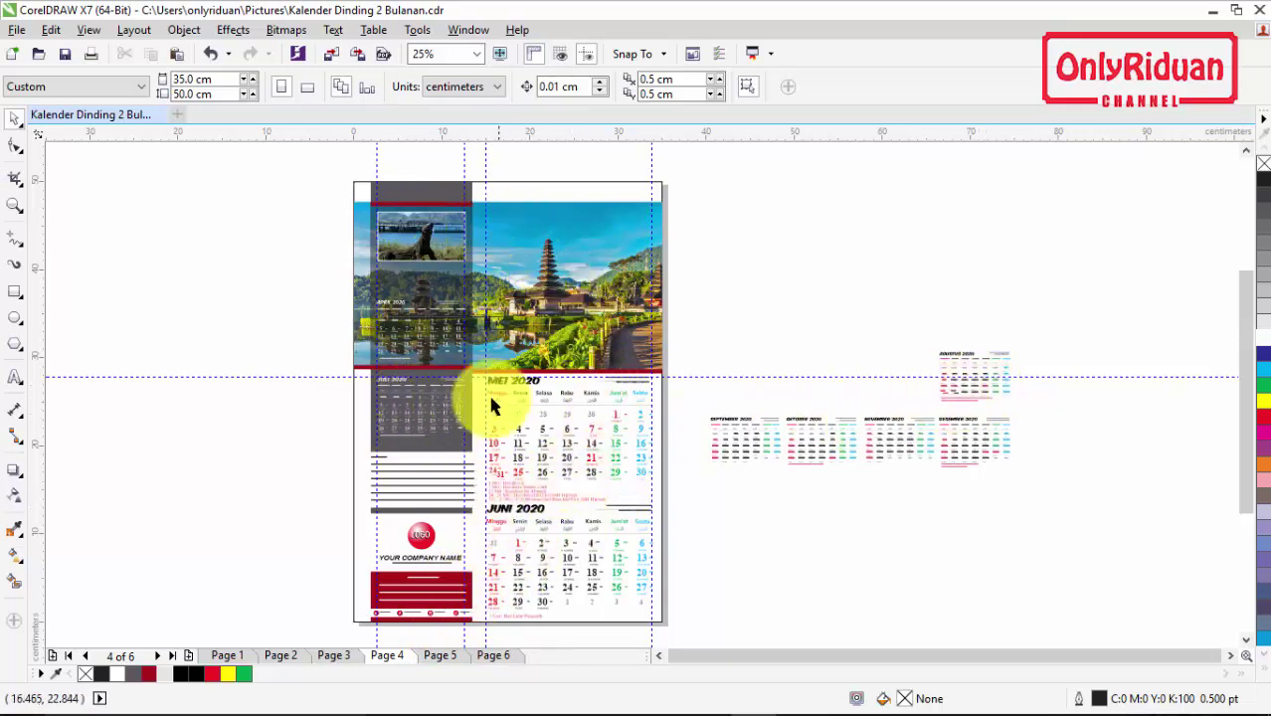
{"action": "left_click", "coordinate": [434, 656]}
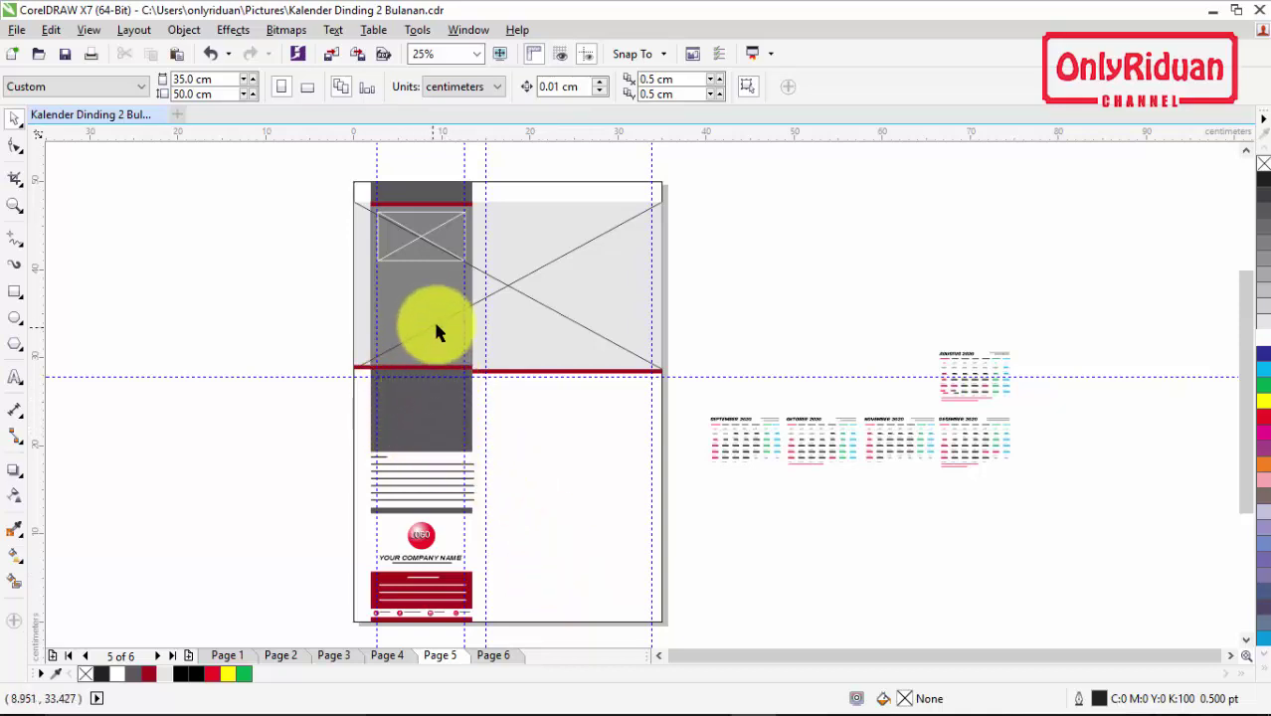
{"action": "left_click", "coordinate": [402, 661]}
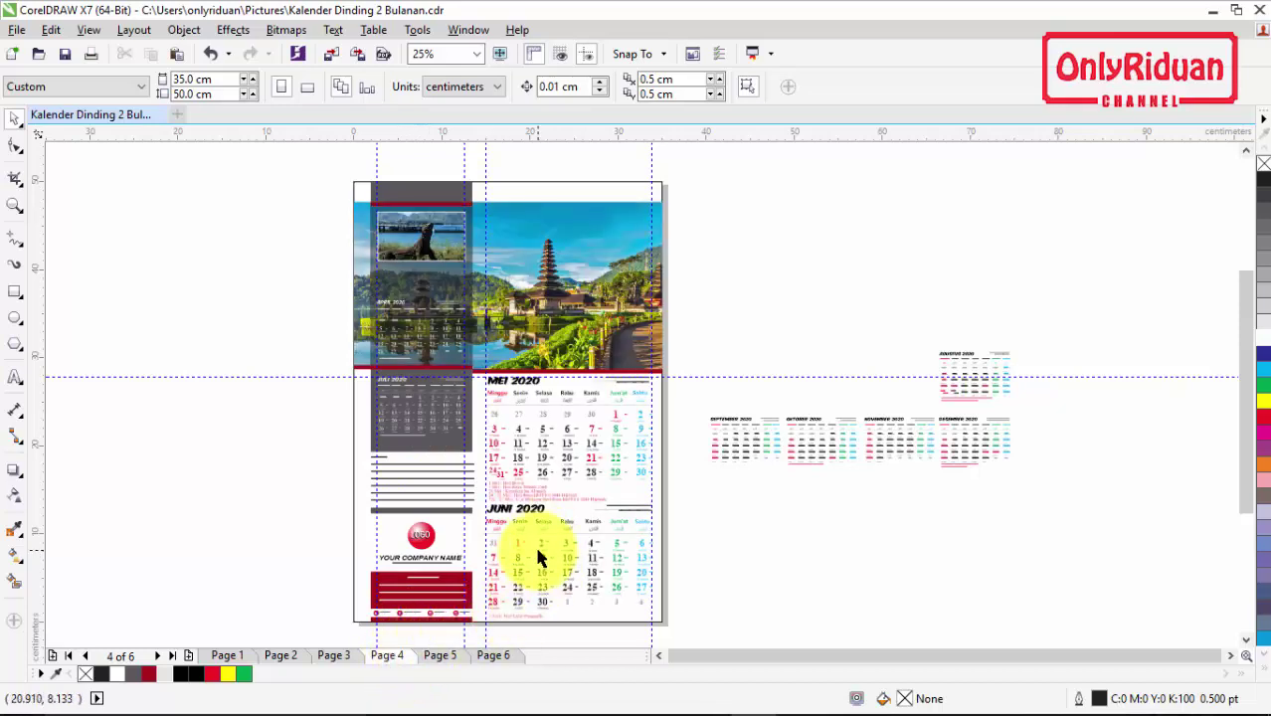
{"action": "left_click", "coordinate": [440, 655]}
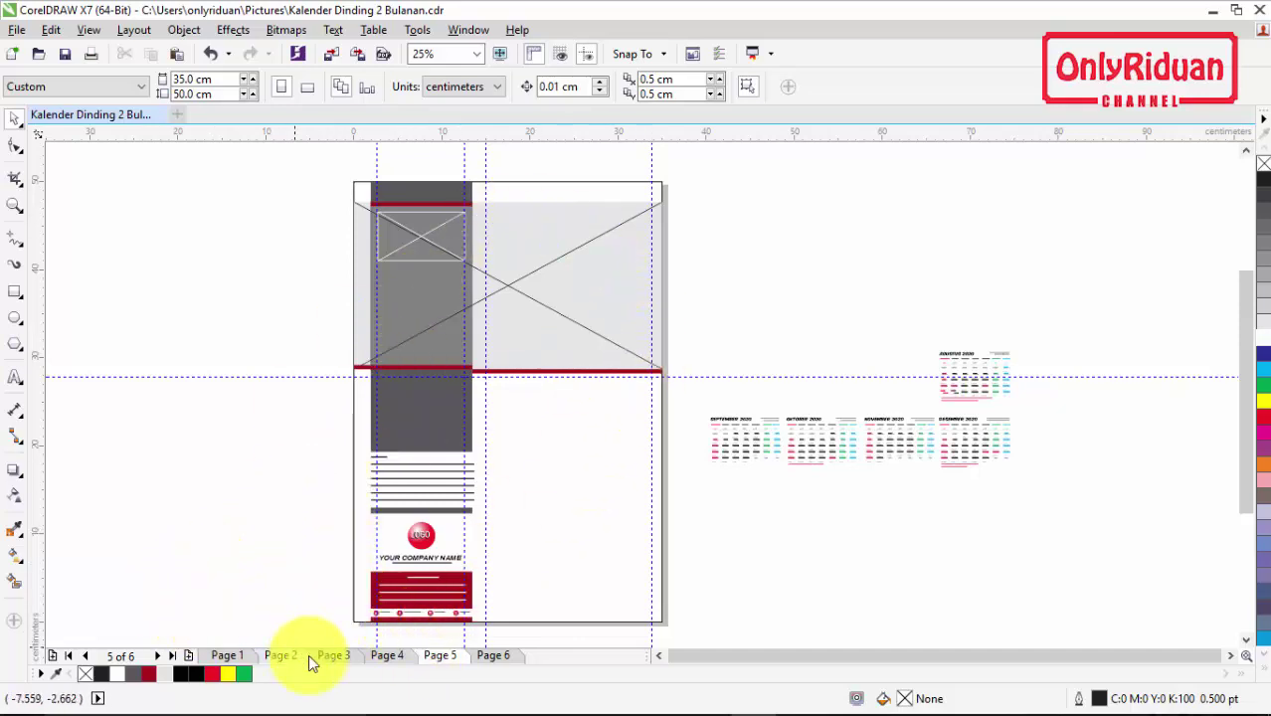
{"action": "left_click", "coordinate": [334, 656]}
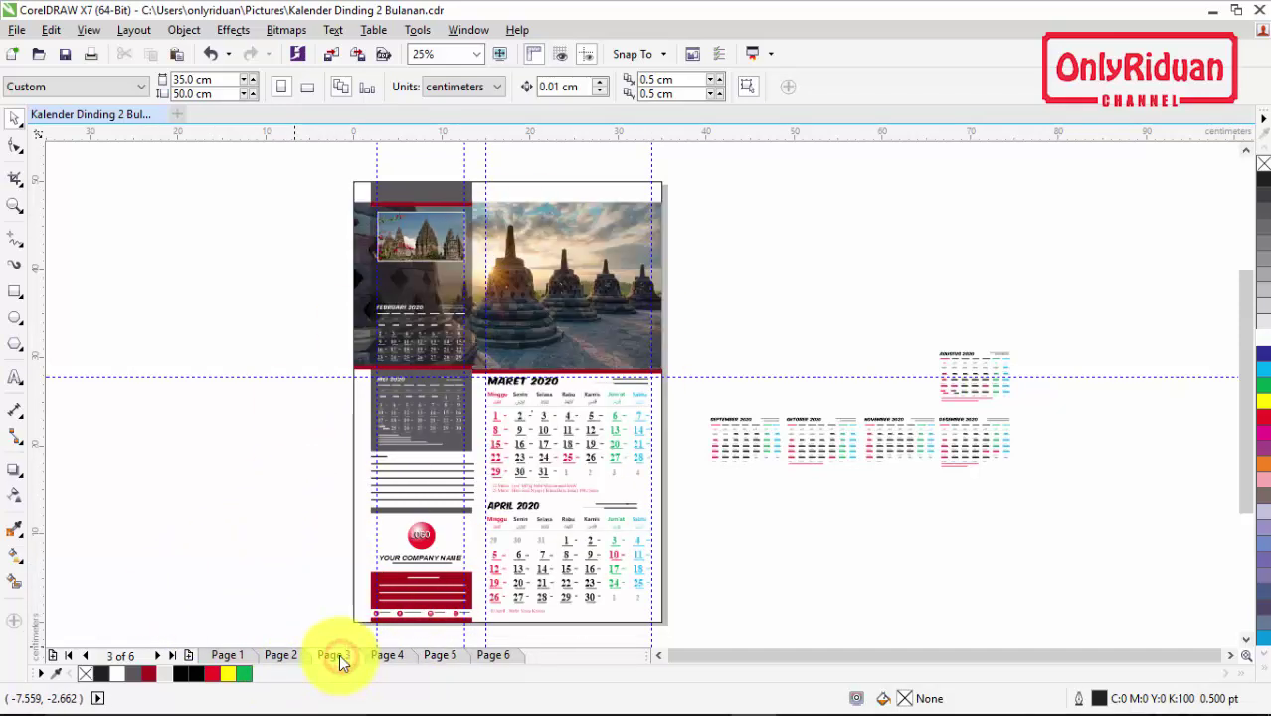
{"action": "left_click", "coordinate": [386, 658]}
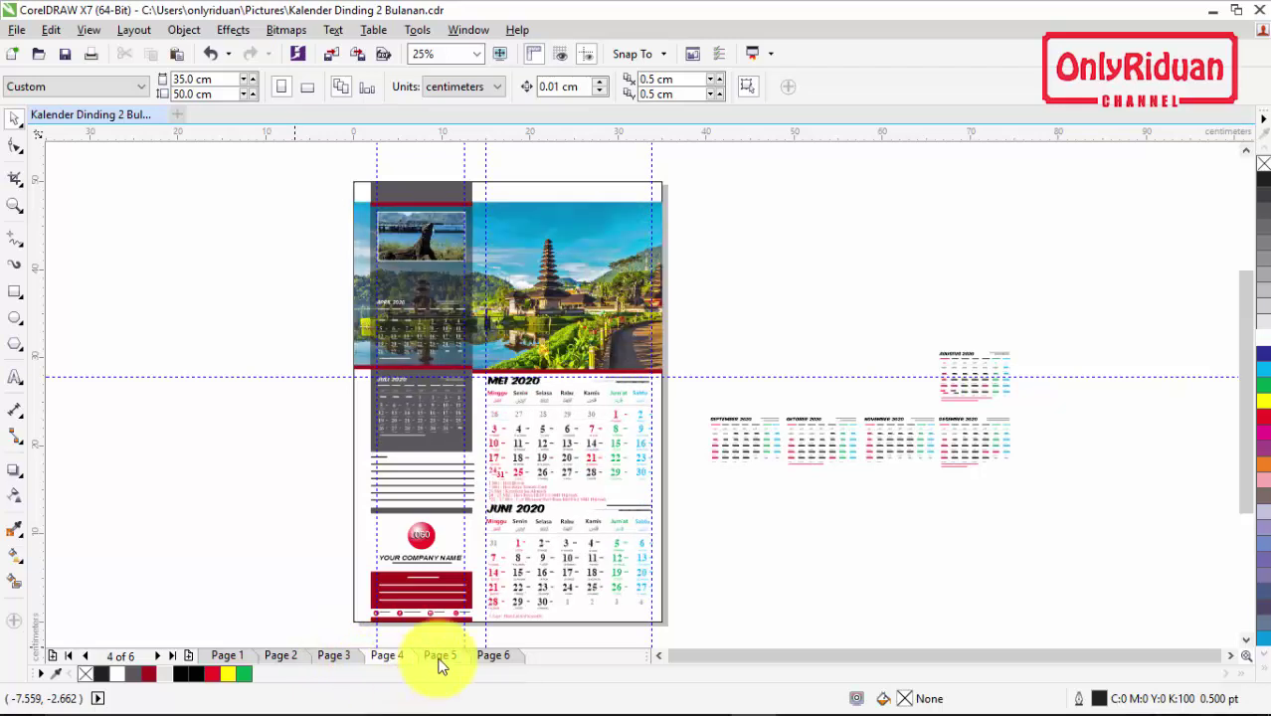
{"action": "left_click", "coordinate": [439, 659]}
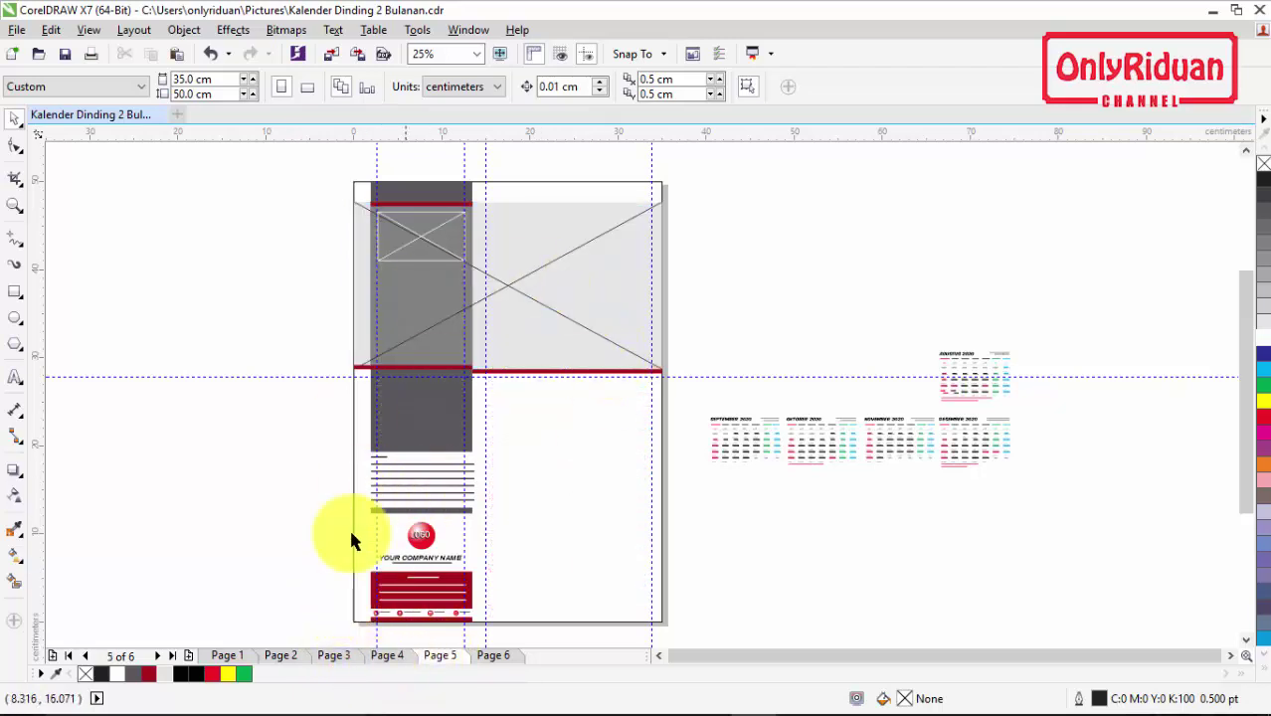
{"action": "left_click", "coordinate": [494, 658]}
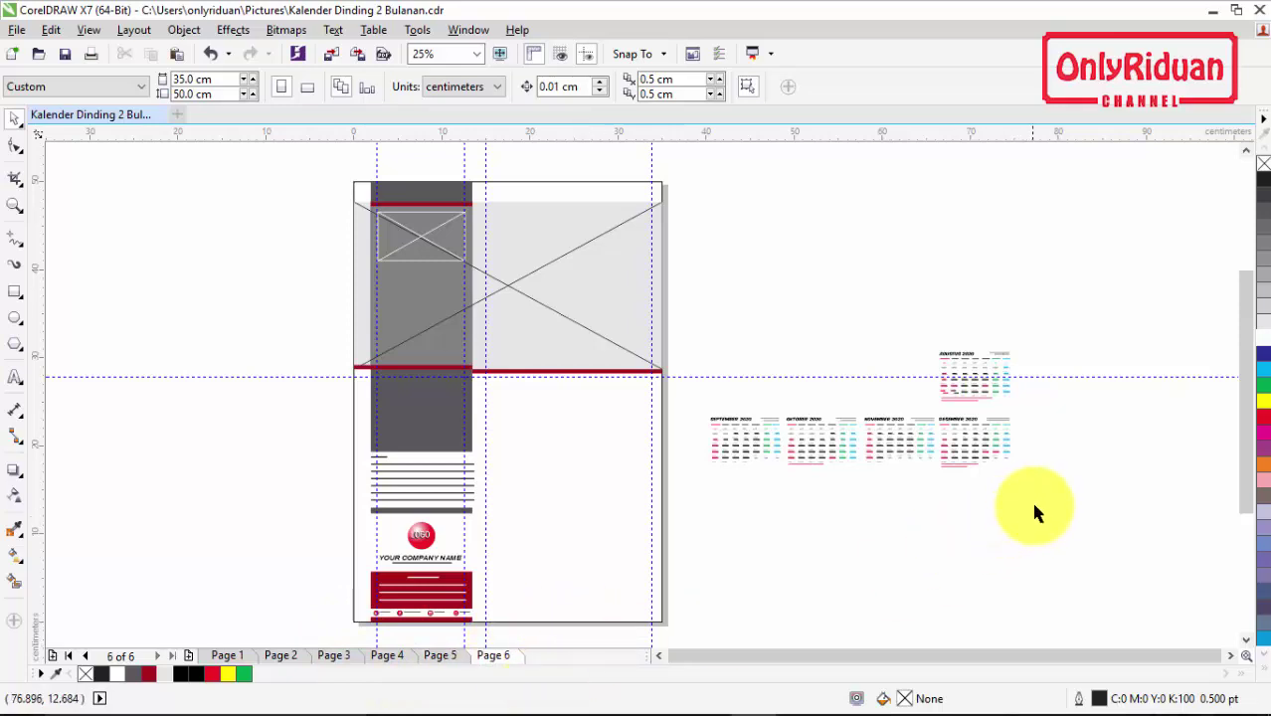
Step: Import pulau-kenawa.jpg and place the island photo left of the page
{"action": "left_click", "coordinate": [20, 30]}
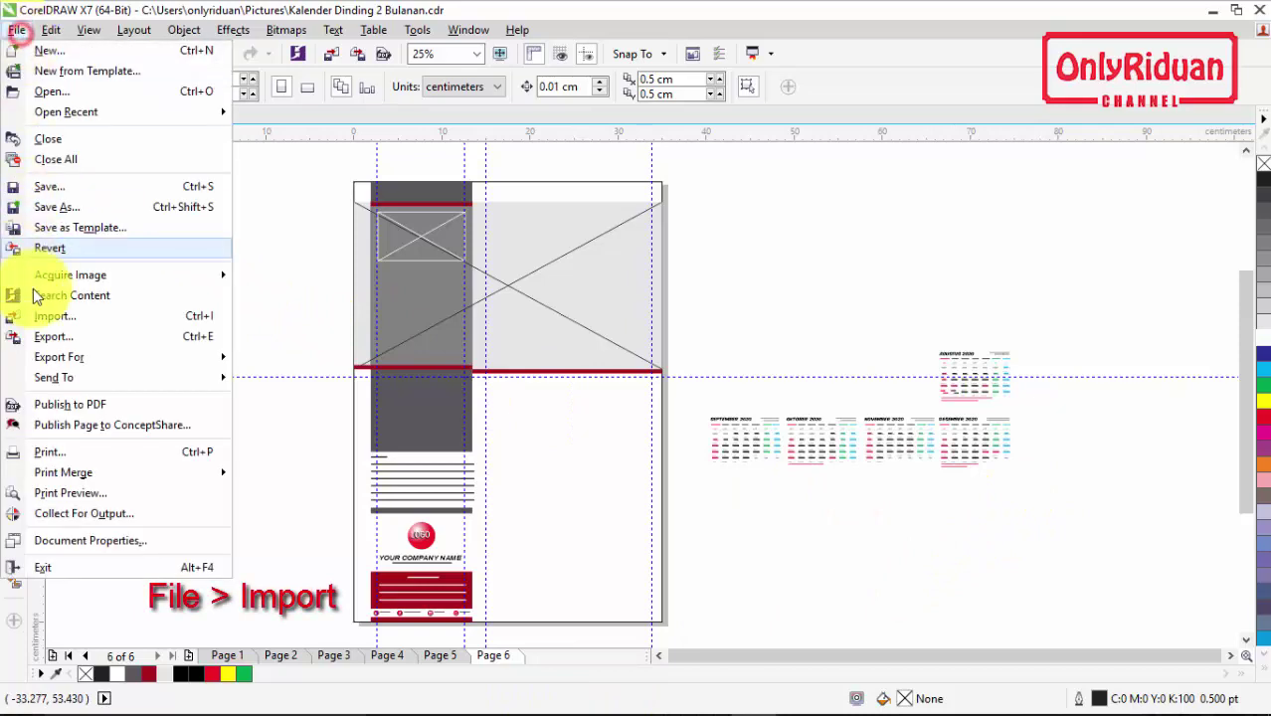
{"action": "left_click", "coordinate": [42, 320]}
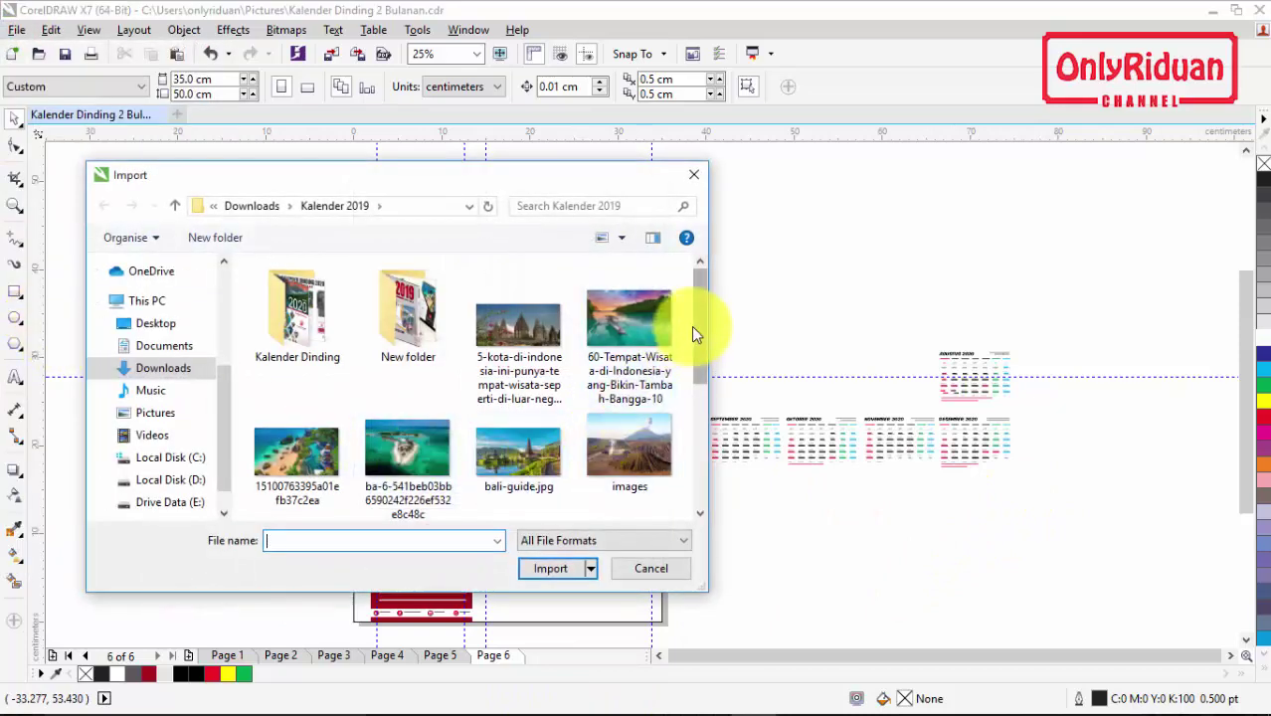
{"action": "left_click_drag", "start_coordinate": [696, 320], "coordinate": [699, 402]}
{"action": "left_click", "coordinate": [411, 356]}
{"action": "left_click", "coordinate": [550, 573]}
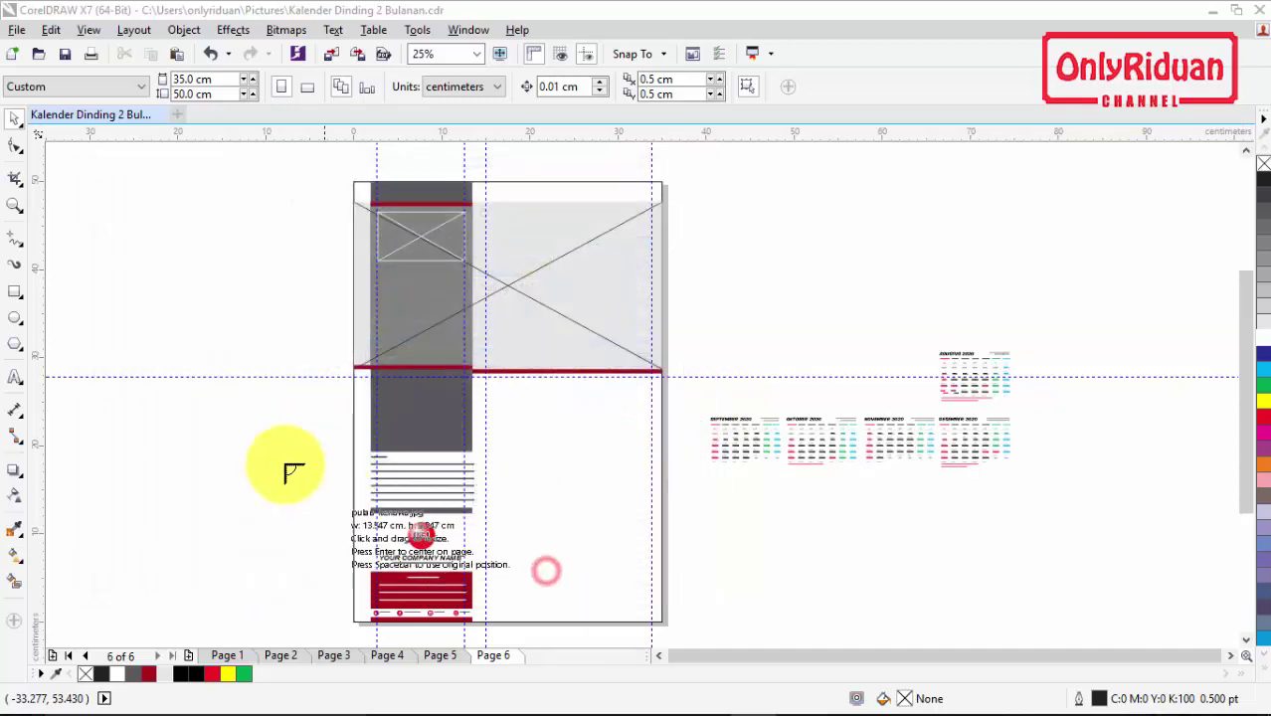
{"action": "left_click_drag", "start_coordinate": [50, 189], "coordinate": [353, 401]}
Step: PowerClip the island photo inside Page 6's top frame and enlarge it to cover the frame
{"action": "right_click", "coordinate": [248, 281]}
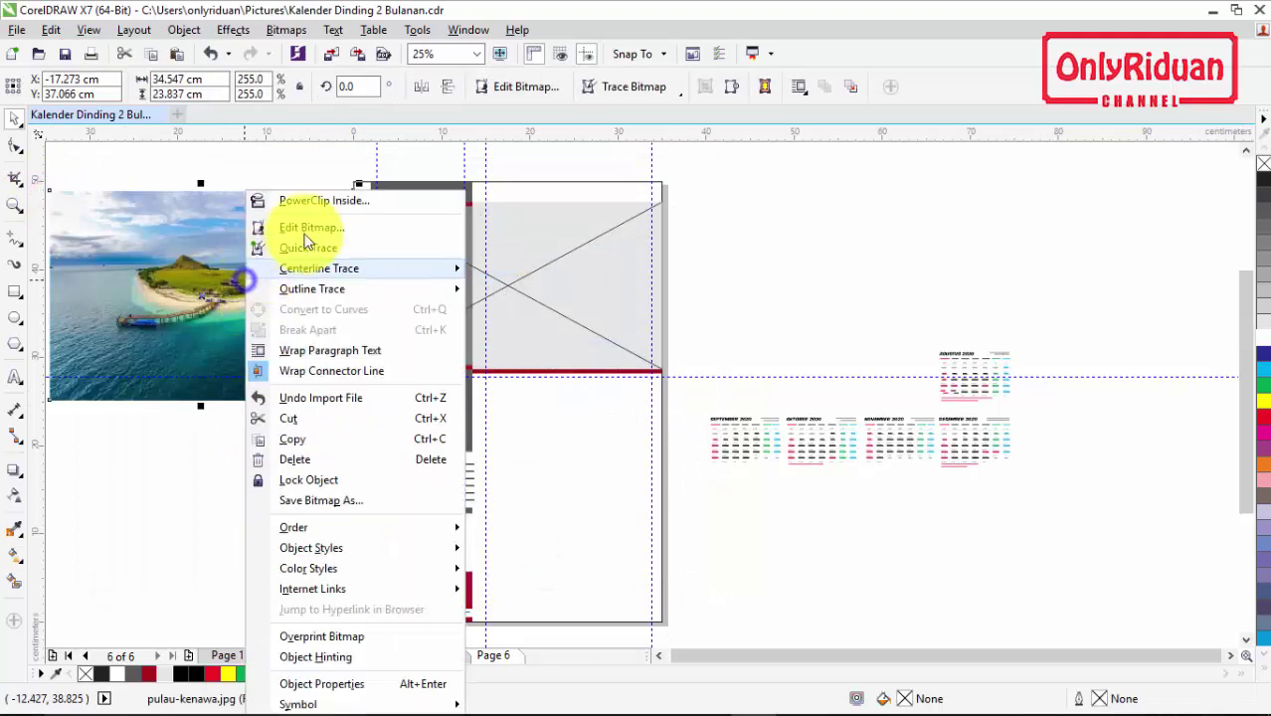
{"action": "left_click", "coordinate": [320, 195]}
{"action": "left_click", "coordinate": [572, 280]}
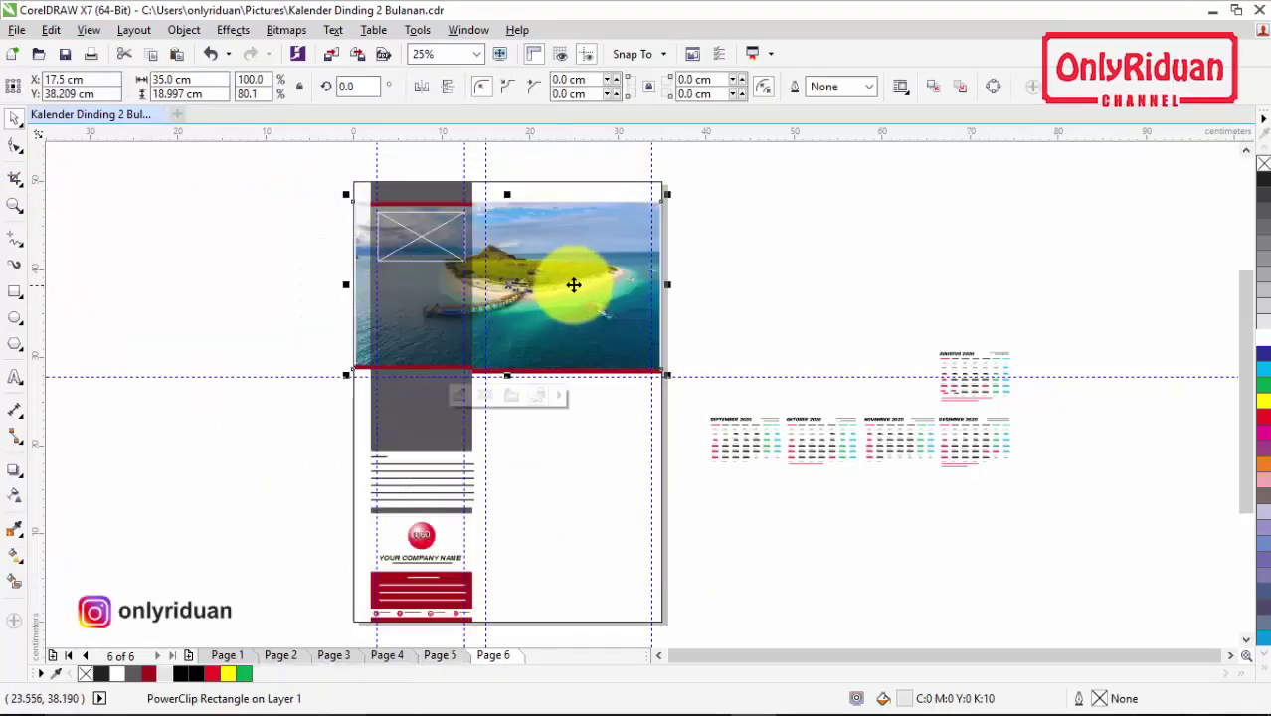
{"action": "right_click", "coordinate": [592, 274]}
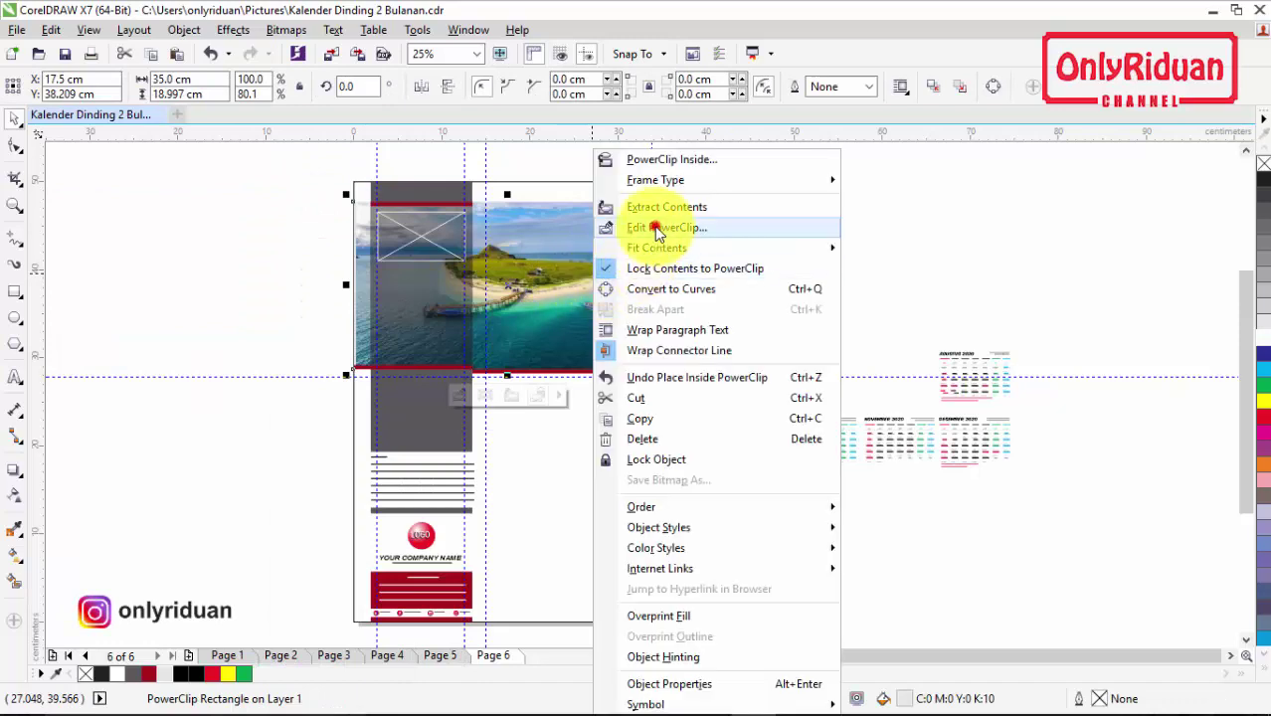
{"action": "left_click", "coordinate": [647, 226]}
{"action": "left_click", "coordinate": [638, 390]}
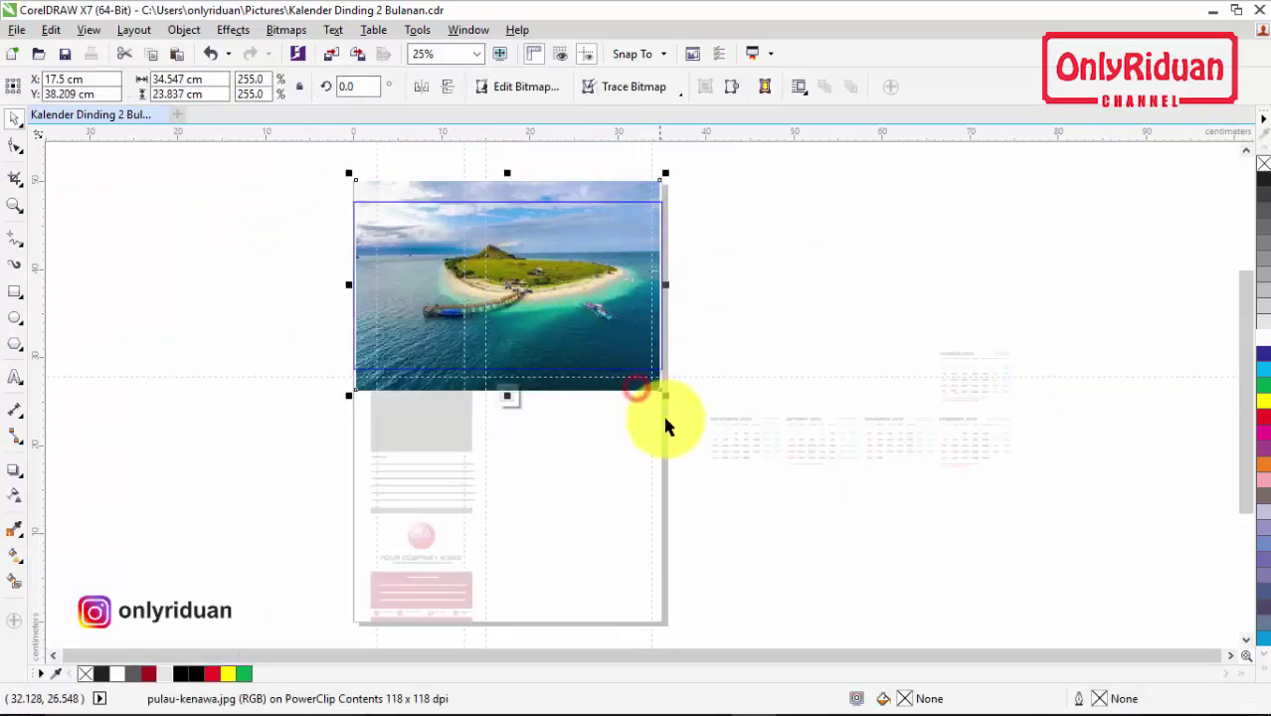
{"action": "left_click_drag", "start_coordinate": [668, 403], "coordinate": [678, 422]}
{"action": "right_click", "coordinate": [582, 280]}
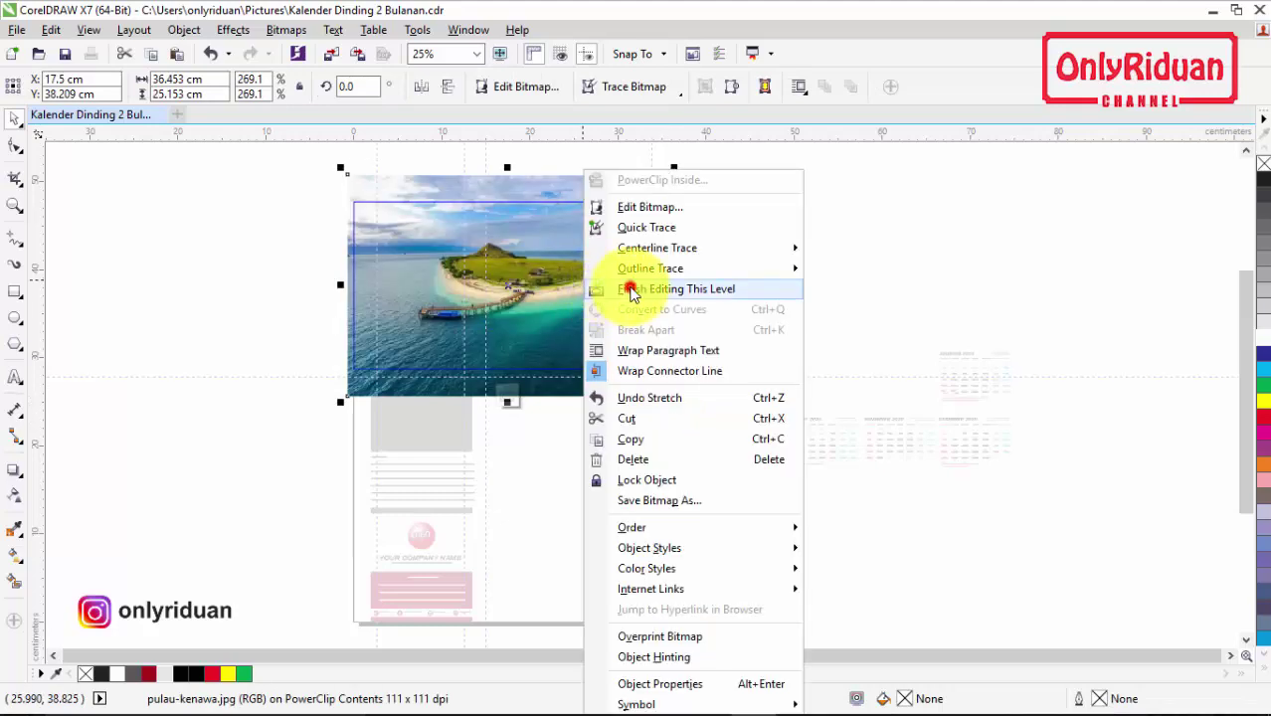
{"action": "left_click", "coordinate": [605, 287]}
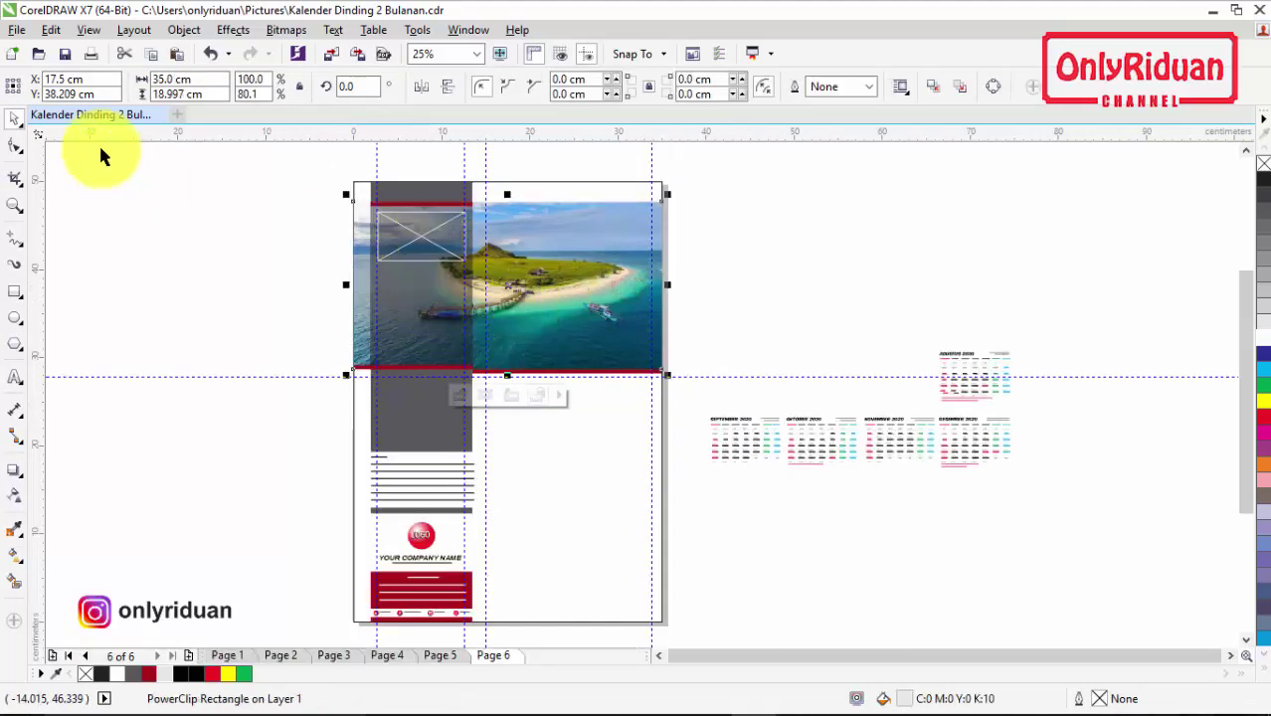
{"action": "left_click", "coordinate": [19, 31]}
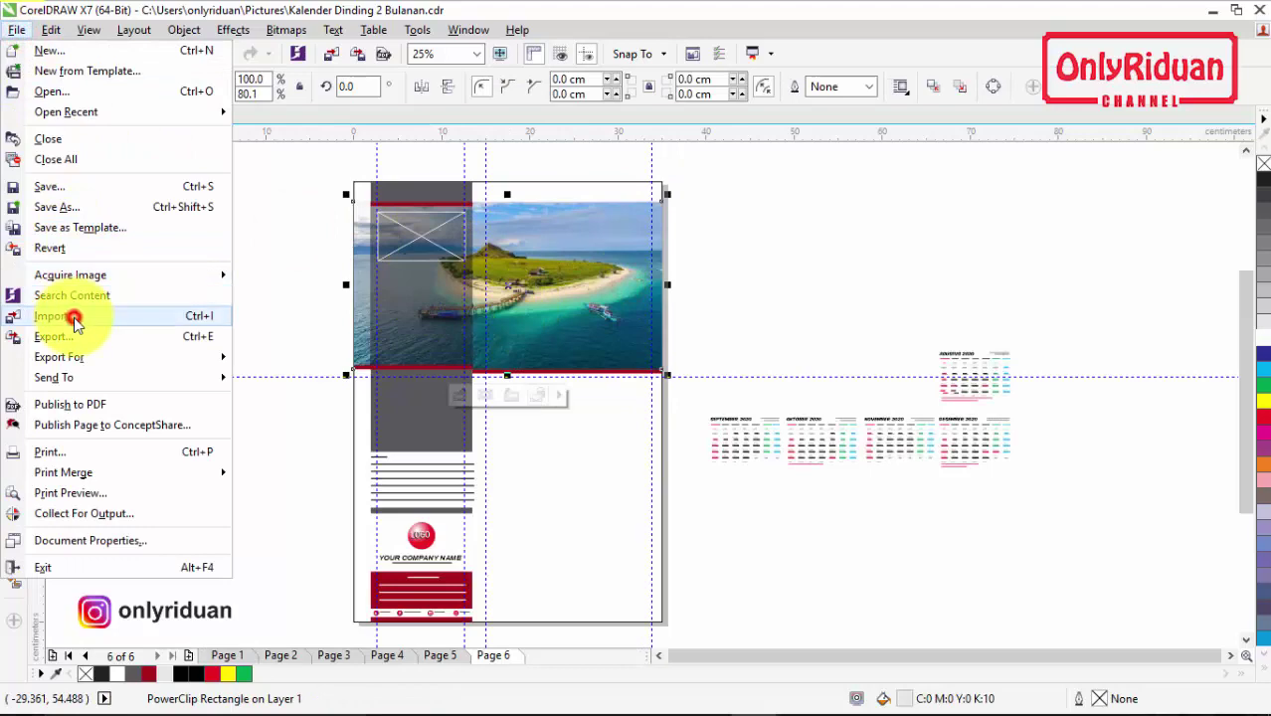
Step: Import images.jpg and PowerClip the volcano photo inside Page 6's small top-left frame
{"action": "left_click", "coordinate": [71, 314]}
{"action": "left_click", "coordinate": [640, 449]}
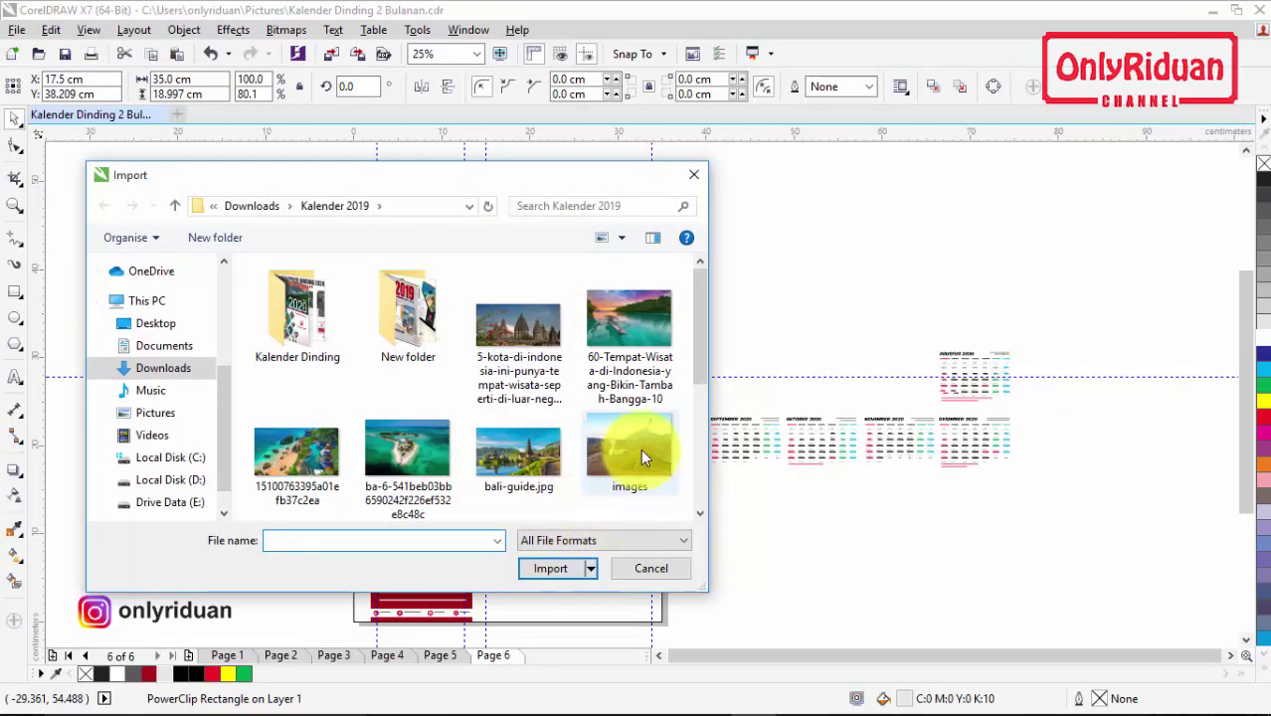
{"action": "left_click", "coordinate": [553, 571]}
{"action": "left_click_drag", "start_coordinate": [176, 204], "coordinate": [292, 290]}
{"action": "right_click", "coordinate": [264, 251]}
{"action": "left_click", "coordinate": [289, 200]}
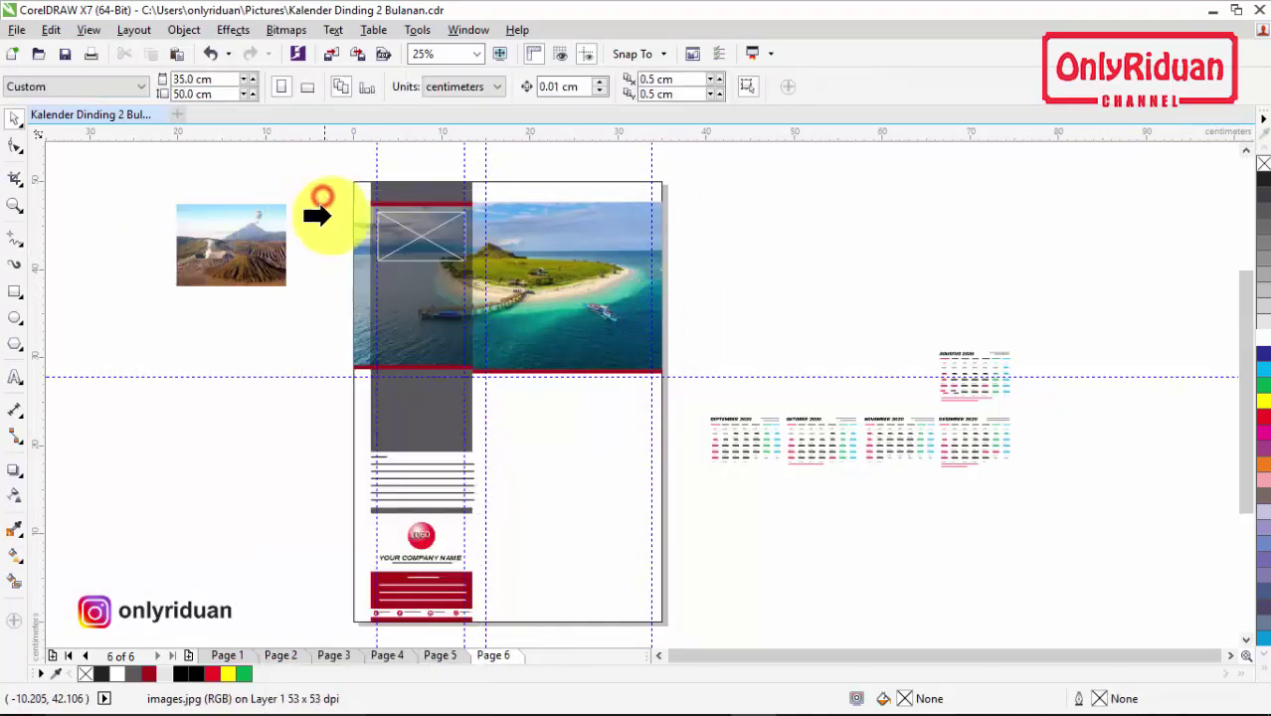
{"action": "left_click", "coordinate": [401, 234]}
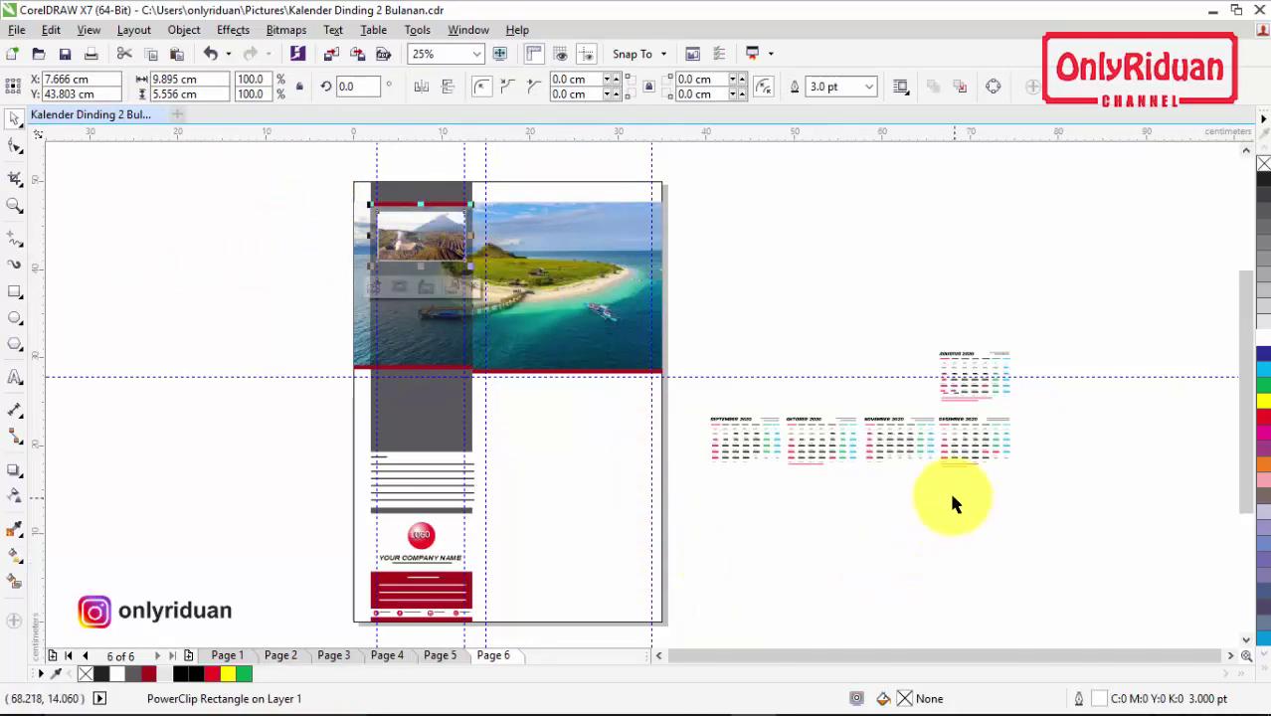
Step: Group the November 2020 and December 2020 calendars each into a single object
{"action": "scroll", "coordinate": [941, 503], "scroll_direction": "up", "scroll_amount": 1}
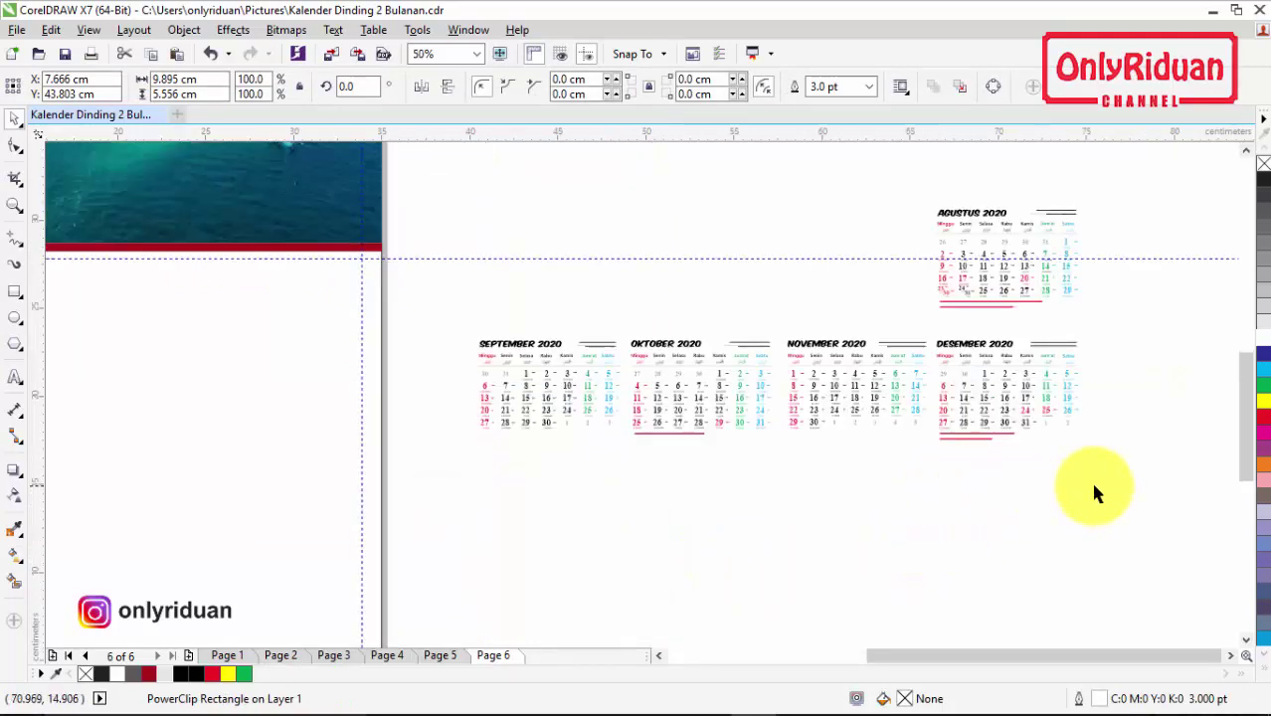
{"action": "left_click_drag", "start_coordinate": [939, 487], "coordinate": [775, 303]}
{"action": "left_click", "coordinate": [808, 86]}
{"action": "left_click_drag", "start_coordinate": [1129, 488], "coordinate": [919, 313]}
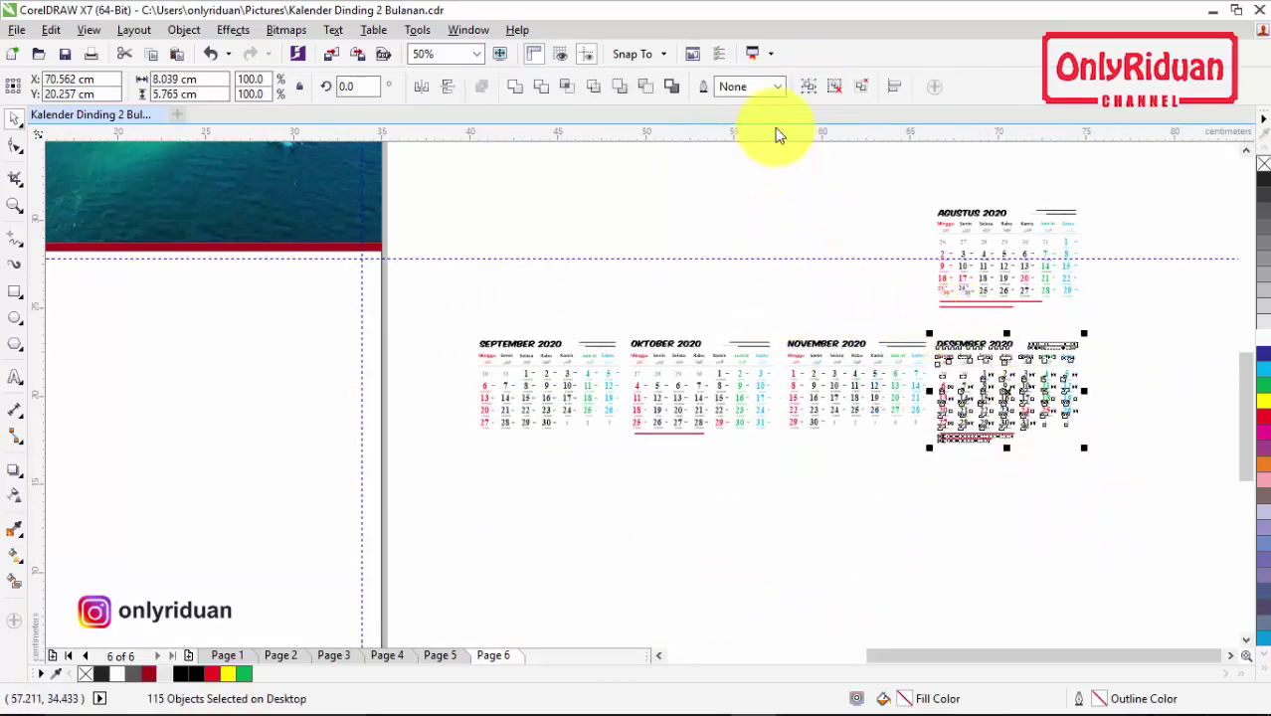
{"action": "left_click", "coordinate": [805, 86]}
Step: Move both calendars onto page 6 and enlarge November about 235% under the island banner
{"action": "left_click_drag", "start_coordinate": [848, 390], "coordinate": [224, 390]}
{"action": "left_click_drag", "start_coordinate": [1007, 395], "coordinate": [402, 563]}
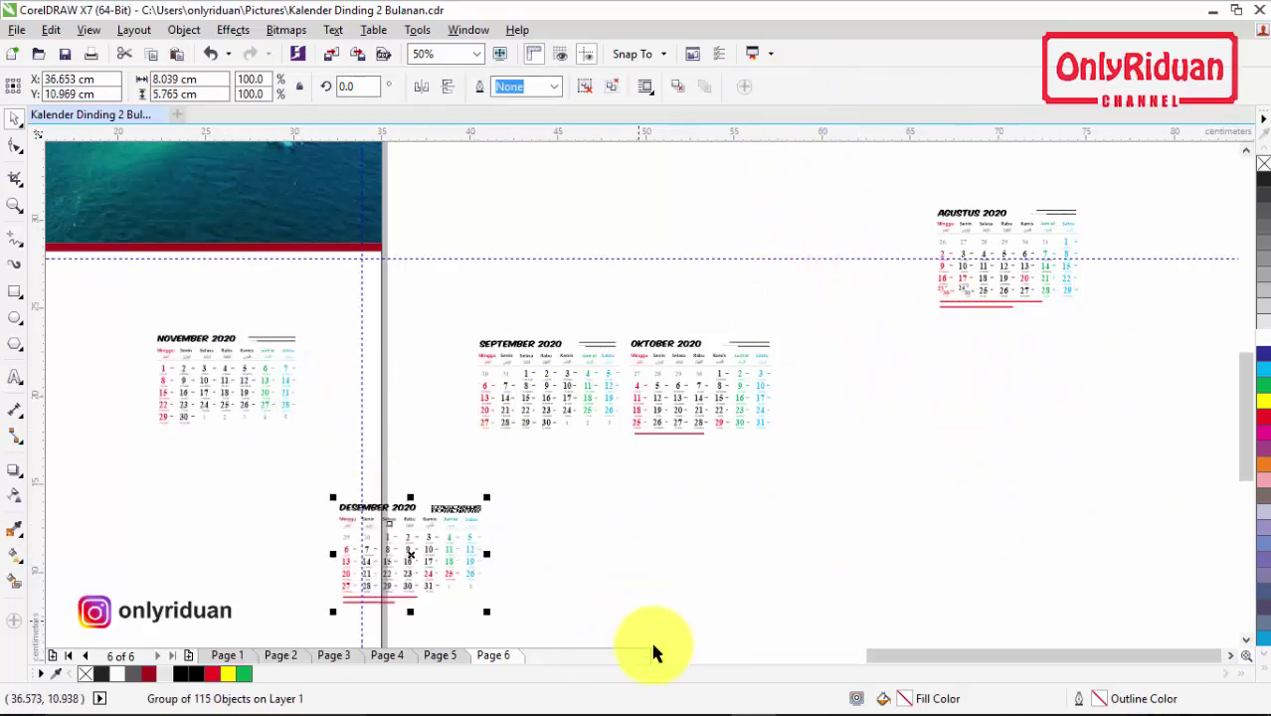
{"action": "left_click", "coordinate": [658, 659]}
{"action": "left_click_drag", "start_coordinate": [581, 395], "coordinate": [400, 256]}
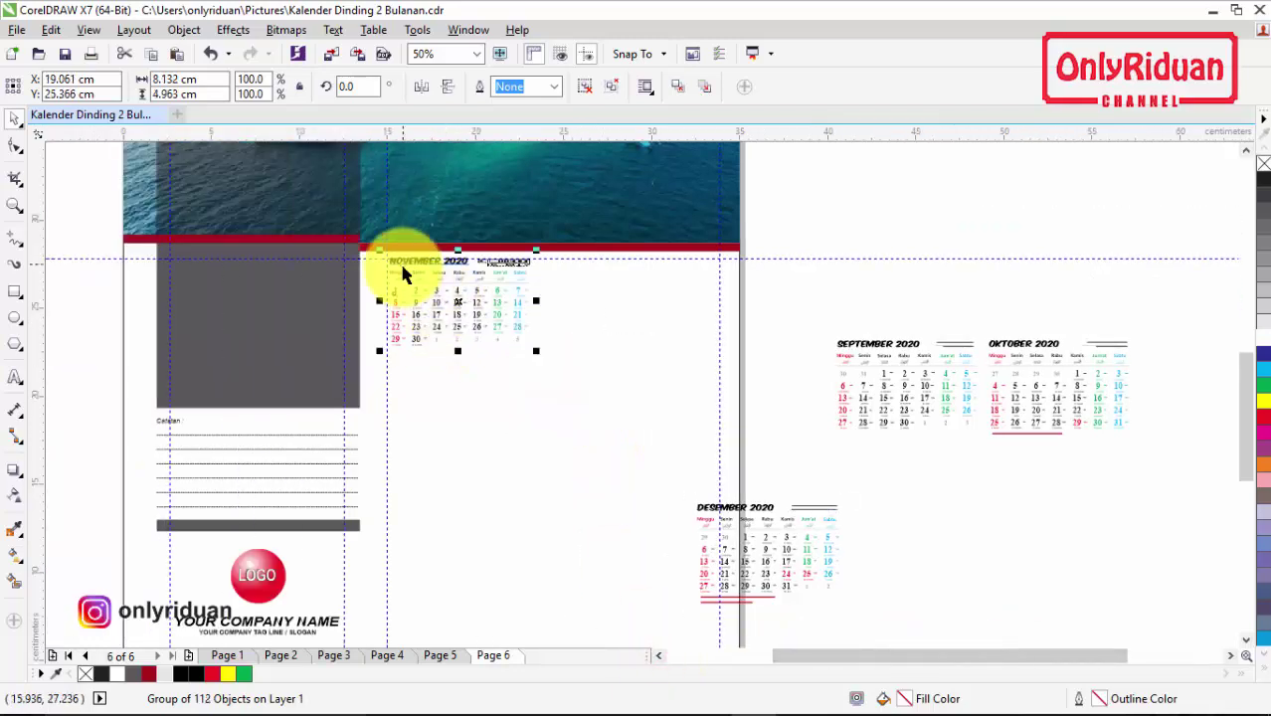
{"action": "scroll", "coordinate": [403, 276], "scroll_direction": "up", "scroll_amount": 2}
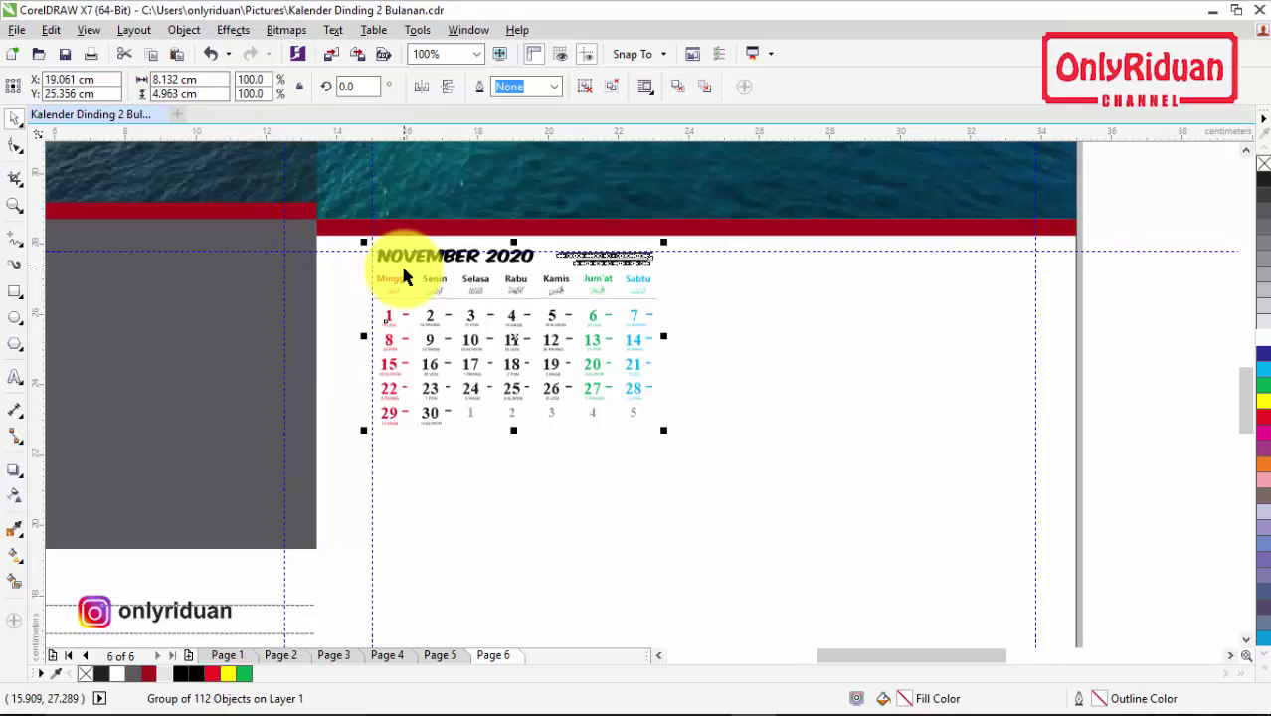
{"action": "key", "text": "Down"}
{"action": "key", "text": "Left"}
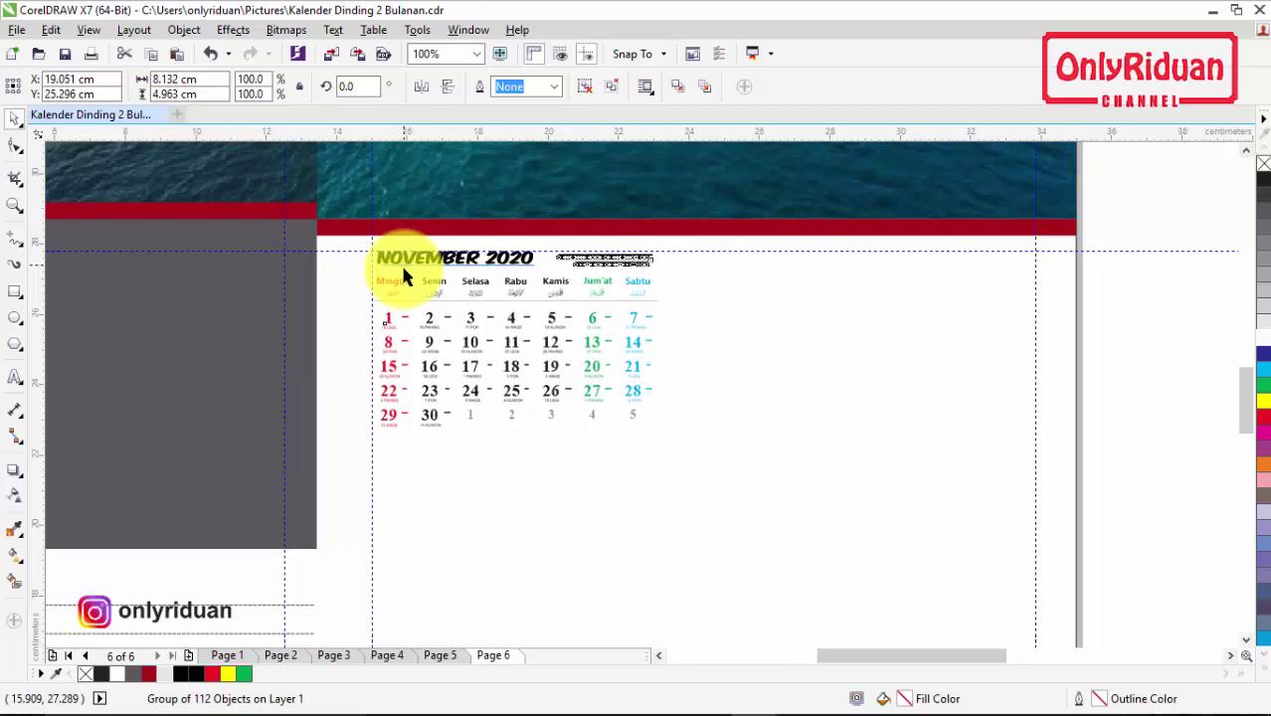
{"action": "key", "text": "Left"}
{"action": "key", "text": "Left"}
{"action": "key", "text": "Left"}
{"action": "key", "text": "Left"}
{"action": "key", "text": "Left"}
{"action": "key", "text": "Left"}
{"action": "key", "text": "Left"}
{"action": "key", "text": "Left"}
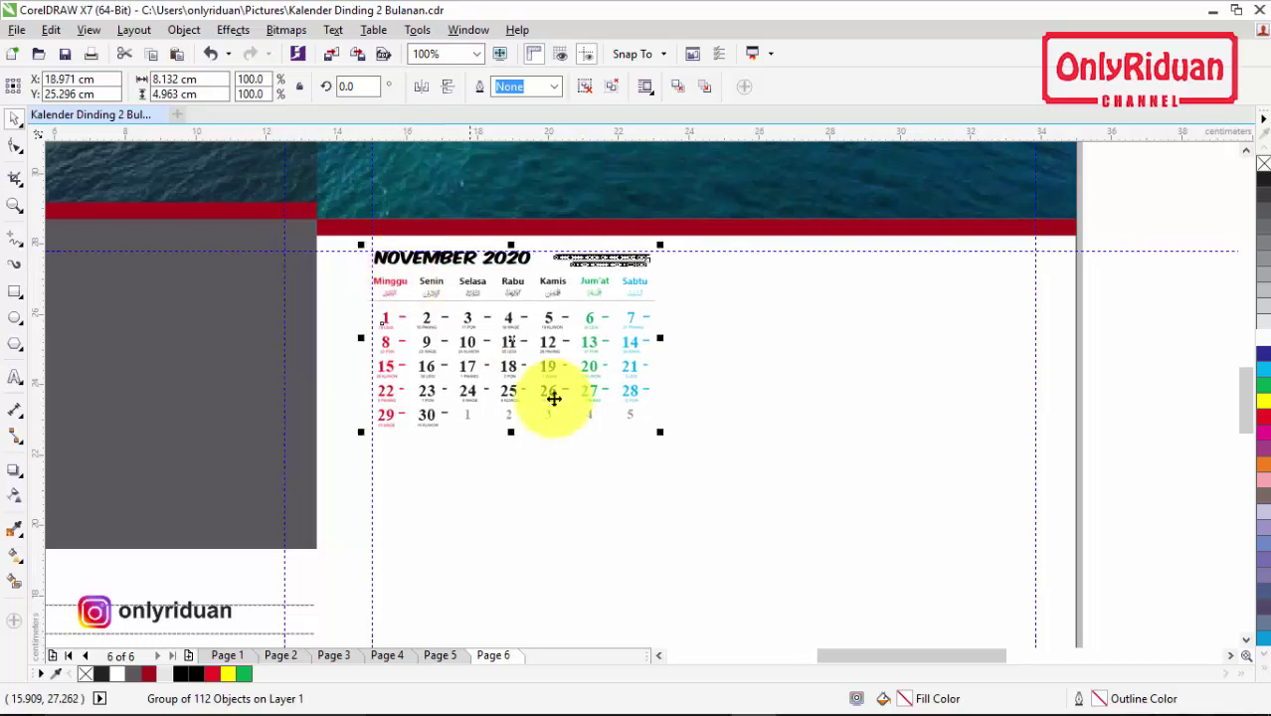
{"action": "left_click_drag", "start_coordinate": [661, 435], "coordinate": [1065, 600]}
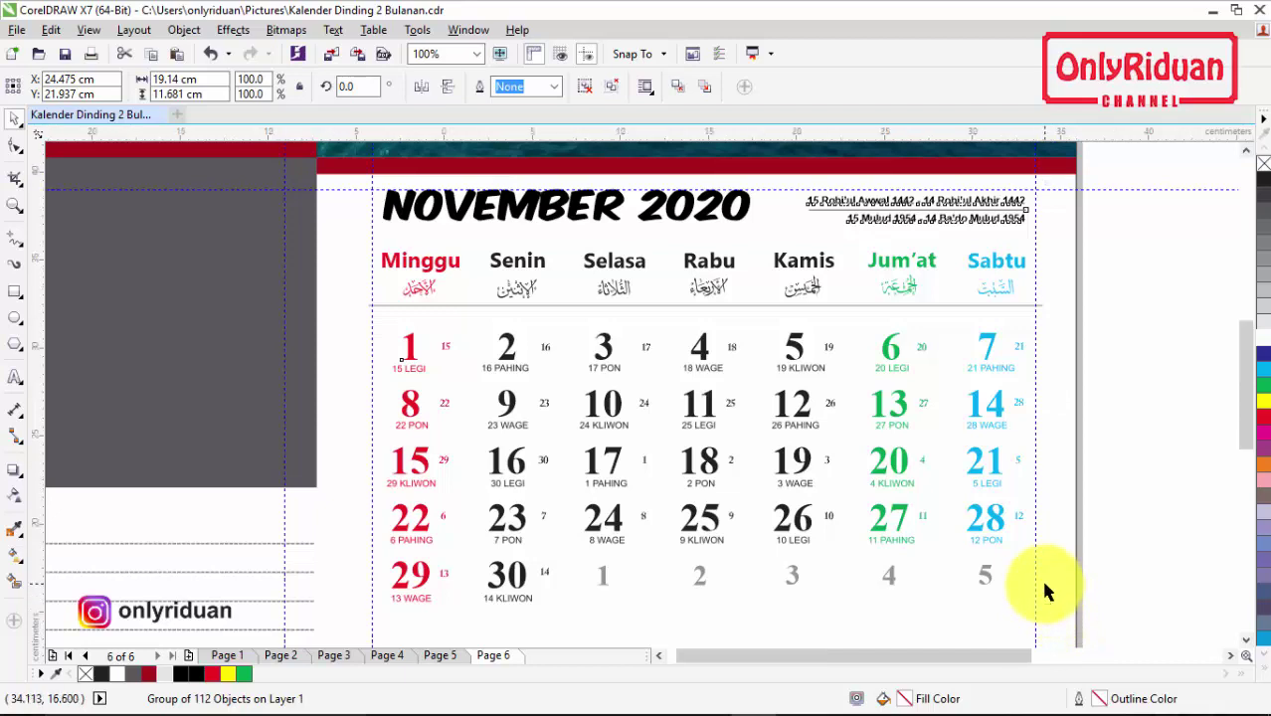
{"action": "scroll", "coordinate": [1040, 577], "scroll_direction": "down", "scroll_amount": 1}
{"action": "left_click_drag", "start_coordinate": [1247, 401], "coordinate": [1249, 483]}
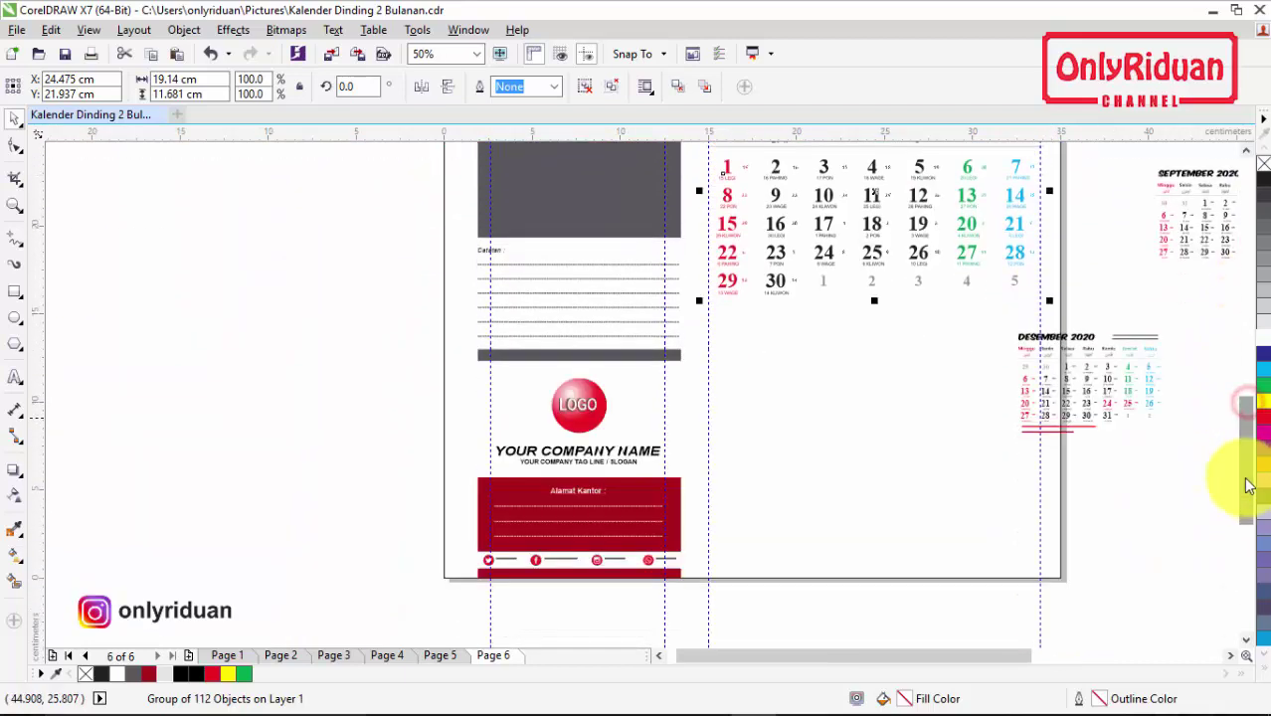
Step: Stack the December 2020 calendar beneath November and enlarge it to the right column's width
{"action": "left_click_drag", "start_coordinate": [1087, 392], "coordinate": [797, 503]}
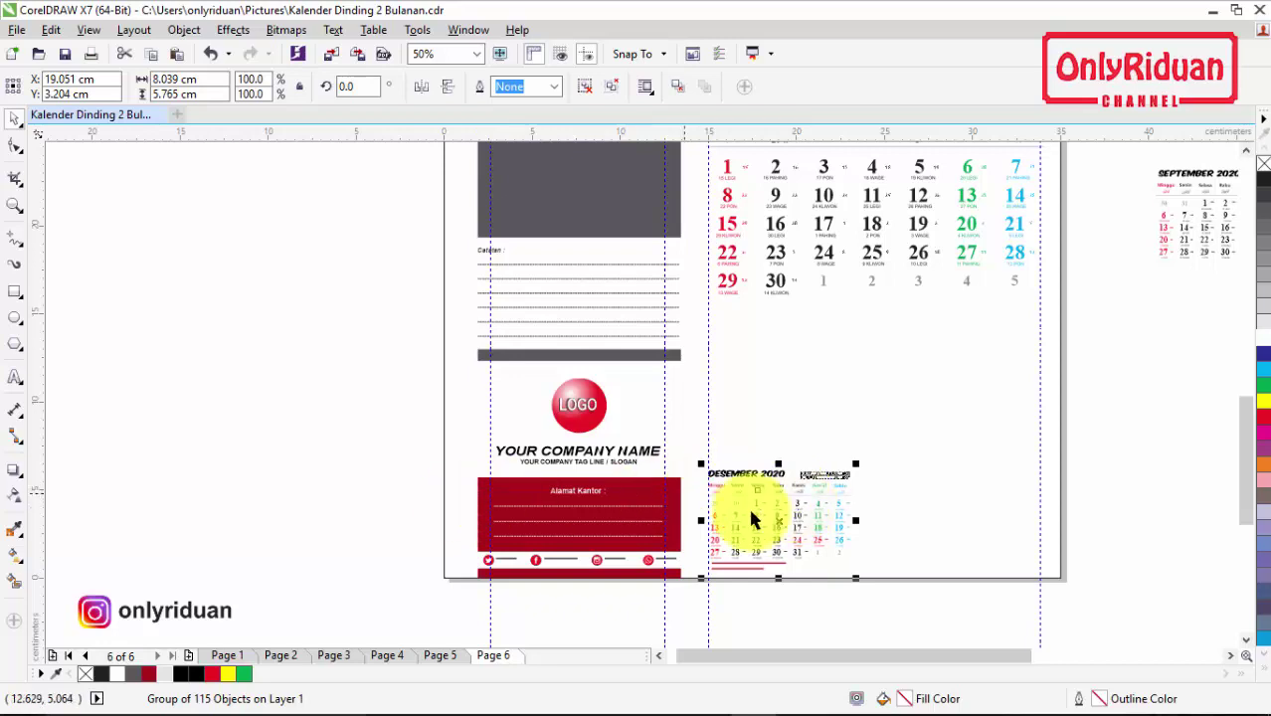
{"action": "scroll", "coordinate": [818, 519], "scroll_direction": "up", "scroll_amount": 2}
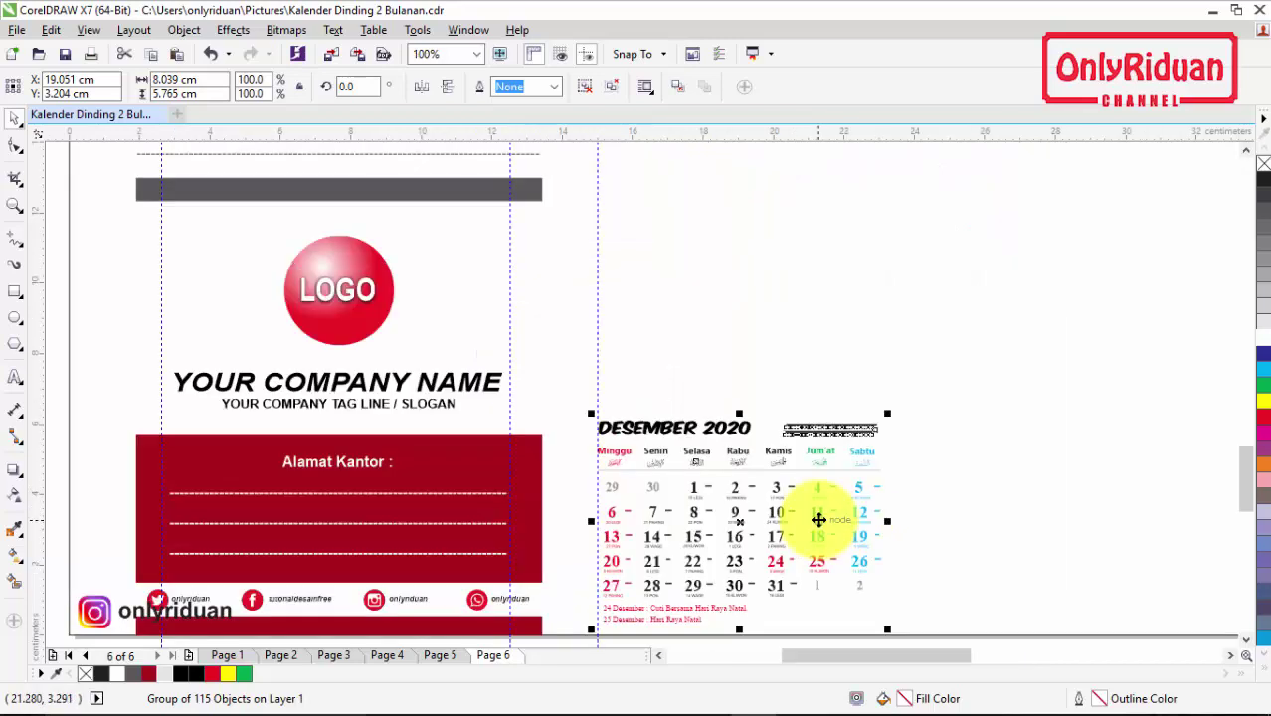
{"action": "scroll", "coordinate": [818, 520], "scroll_direction": "down", "scroll_amount": 2}
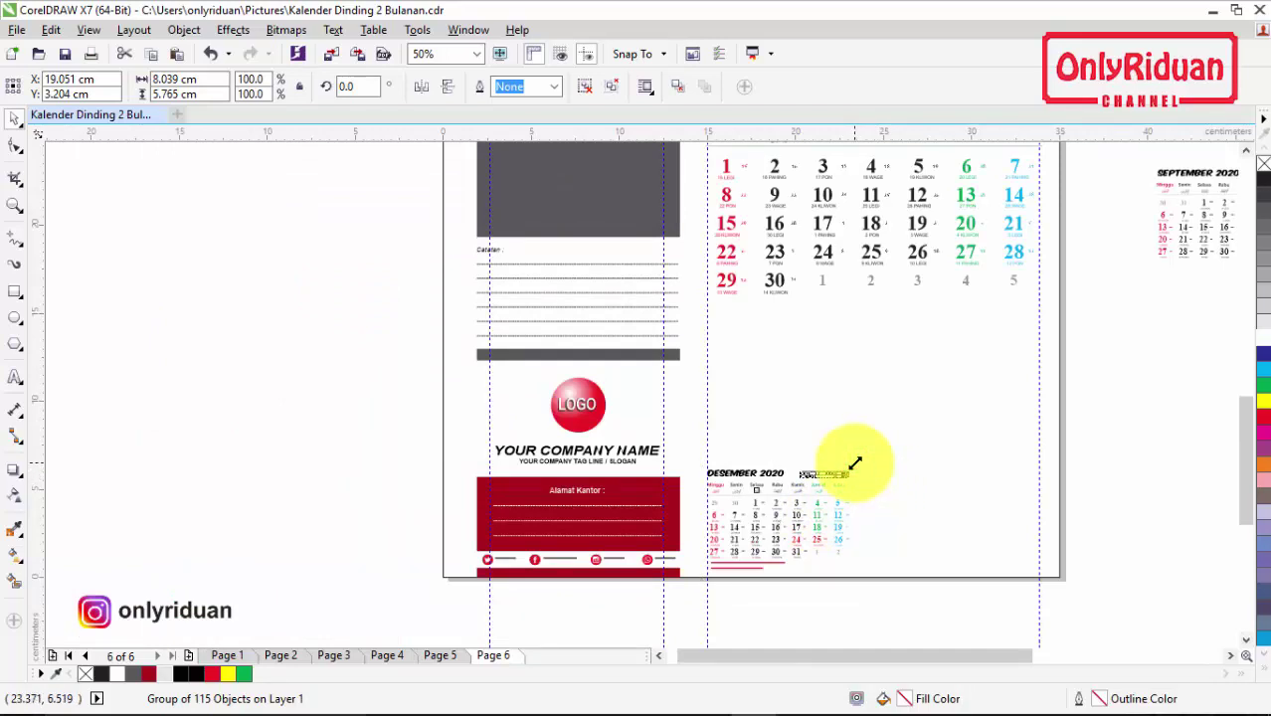
{"action": "left_click_drag", "start_coordinate": [855, 464], "coordinate": [1052, 318]}
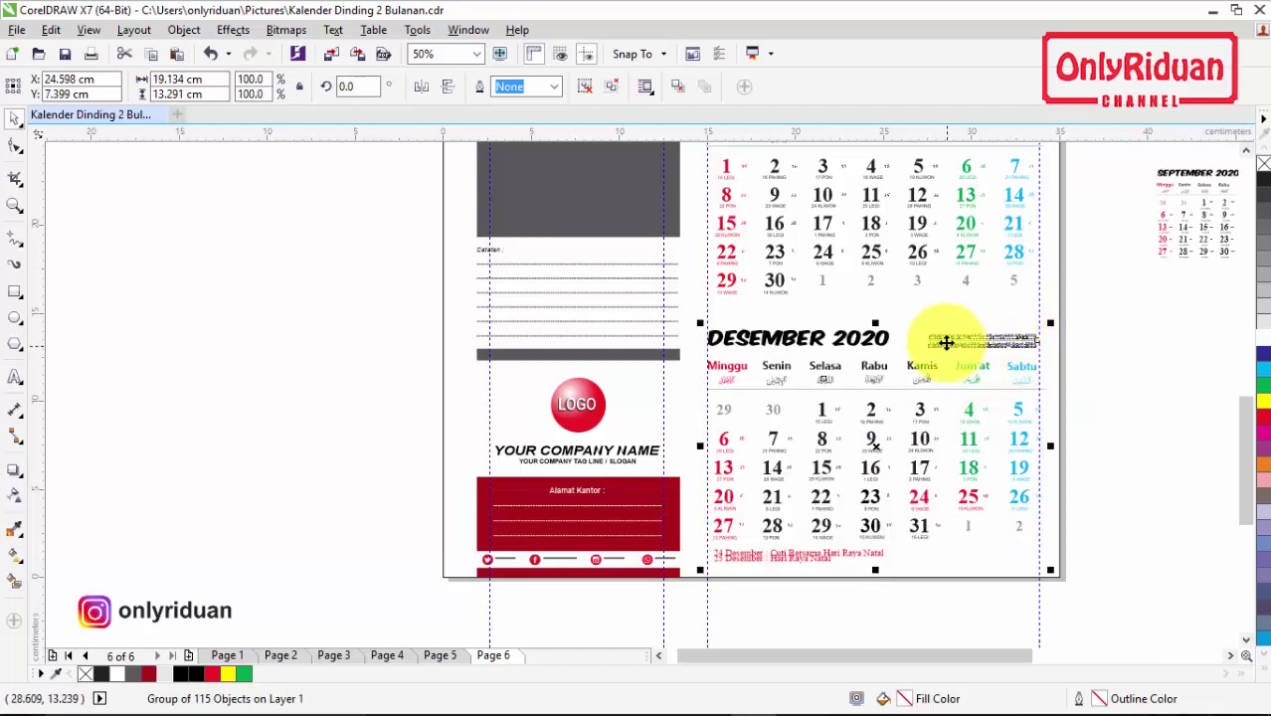
{"action": "scroll", "coordinate": [945, 340], "scroll_direction": "down", "scroll_amount": 2}
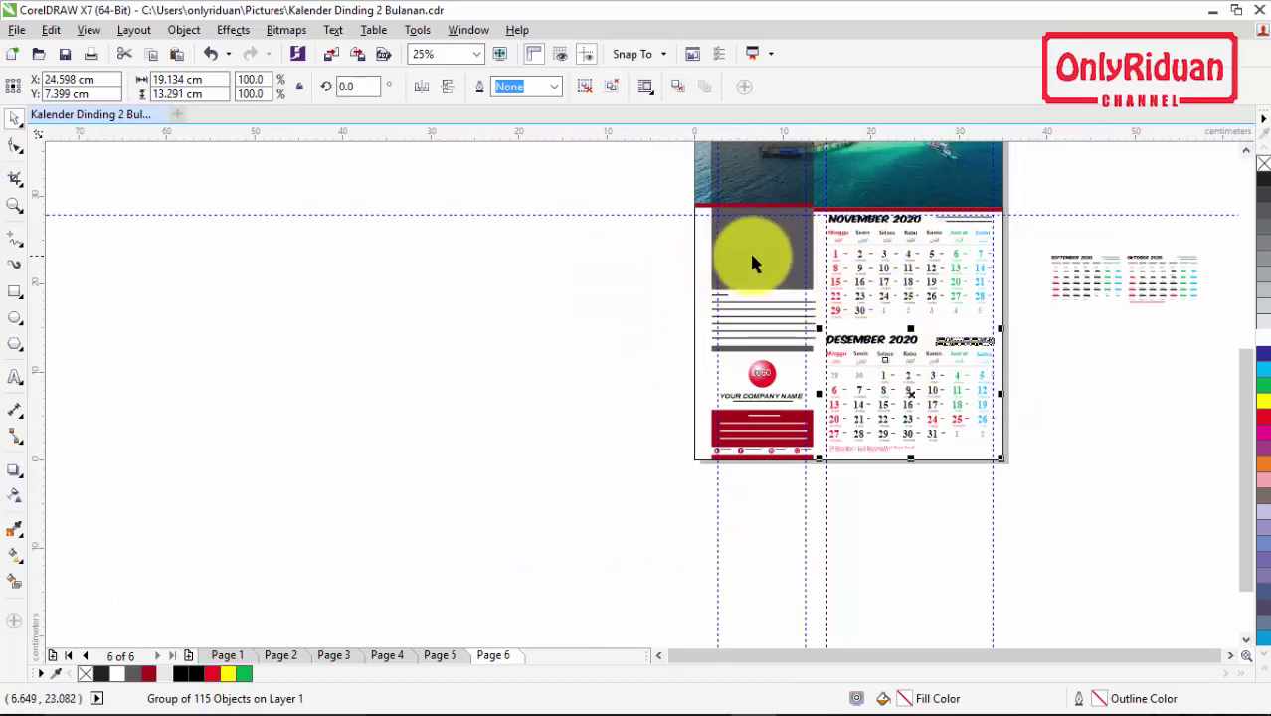
{"action": "left_click", "coordinate": [1246, 151]}
{"action": "left_click", "coordinate": [1231, 656]}
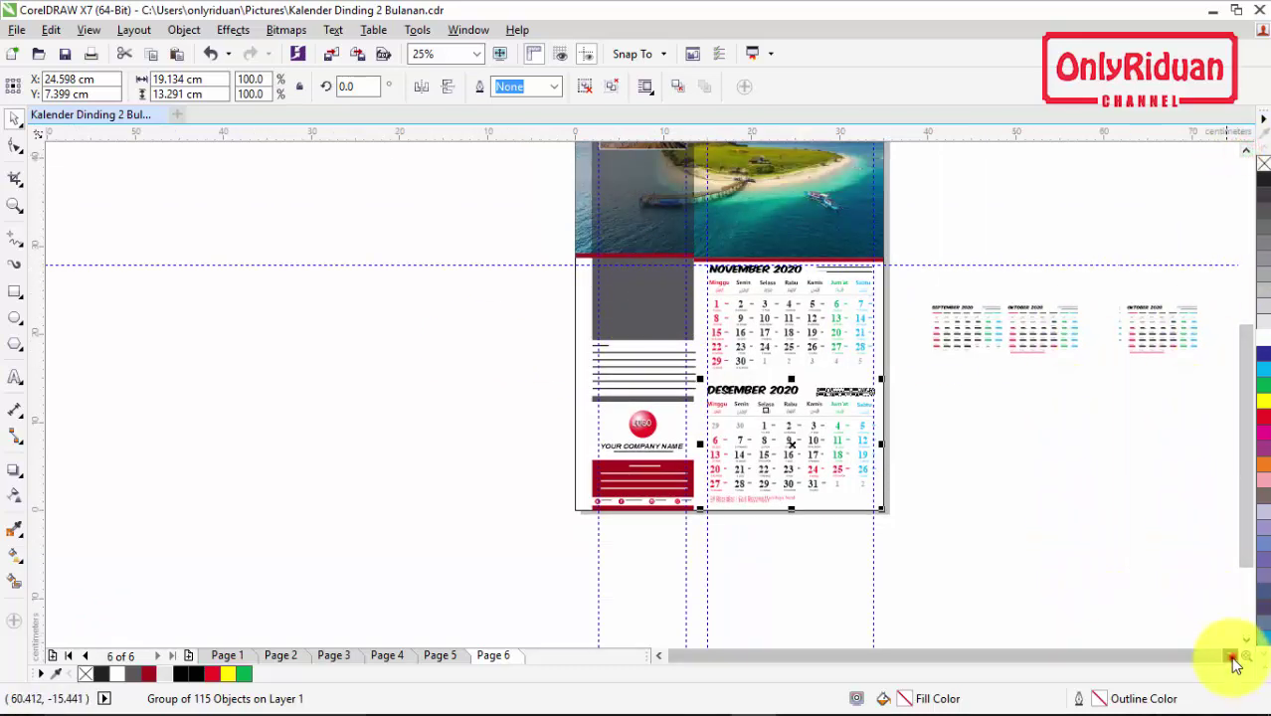
{"action": "left_click", "coordinate": [1232, 657]}
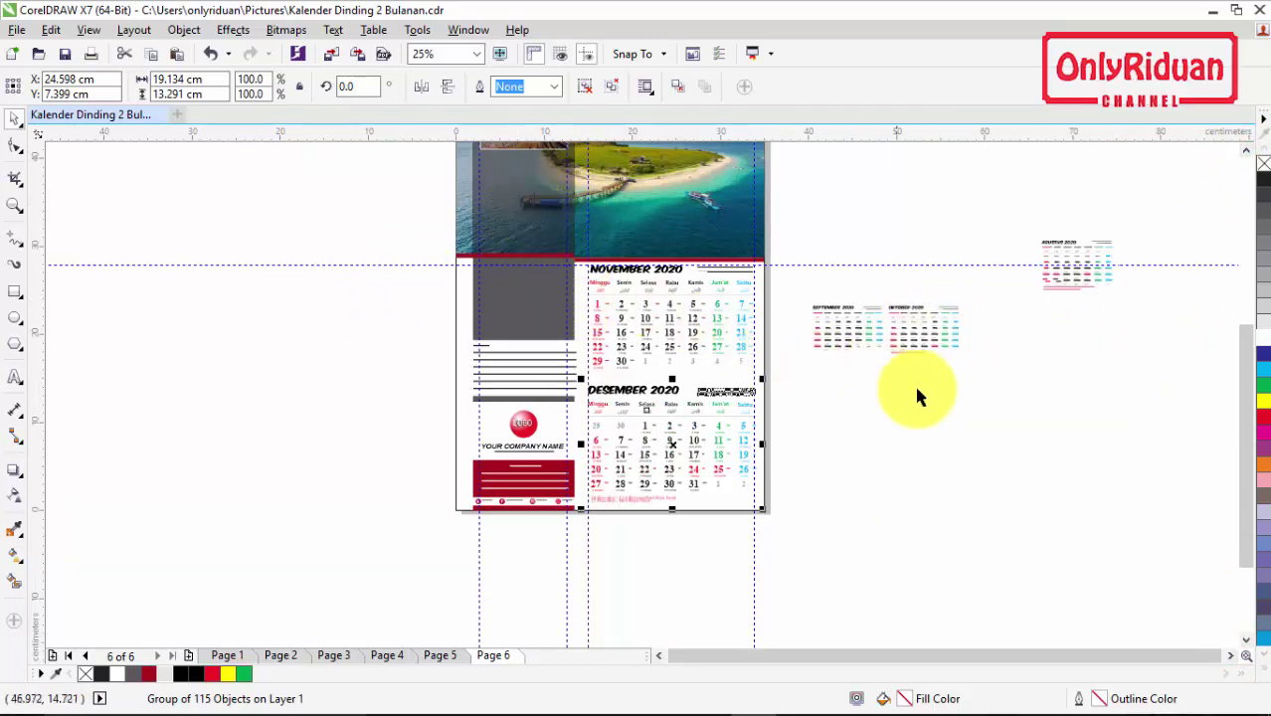
{"action": "left_click", "coordinate": [1015, 389]}
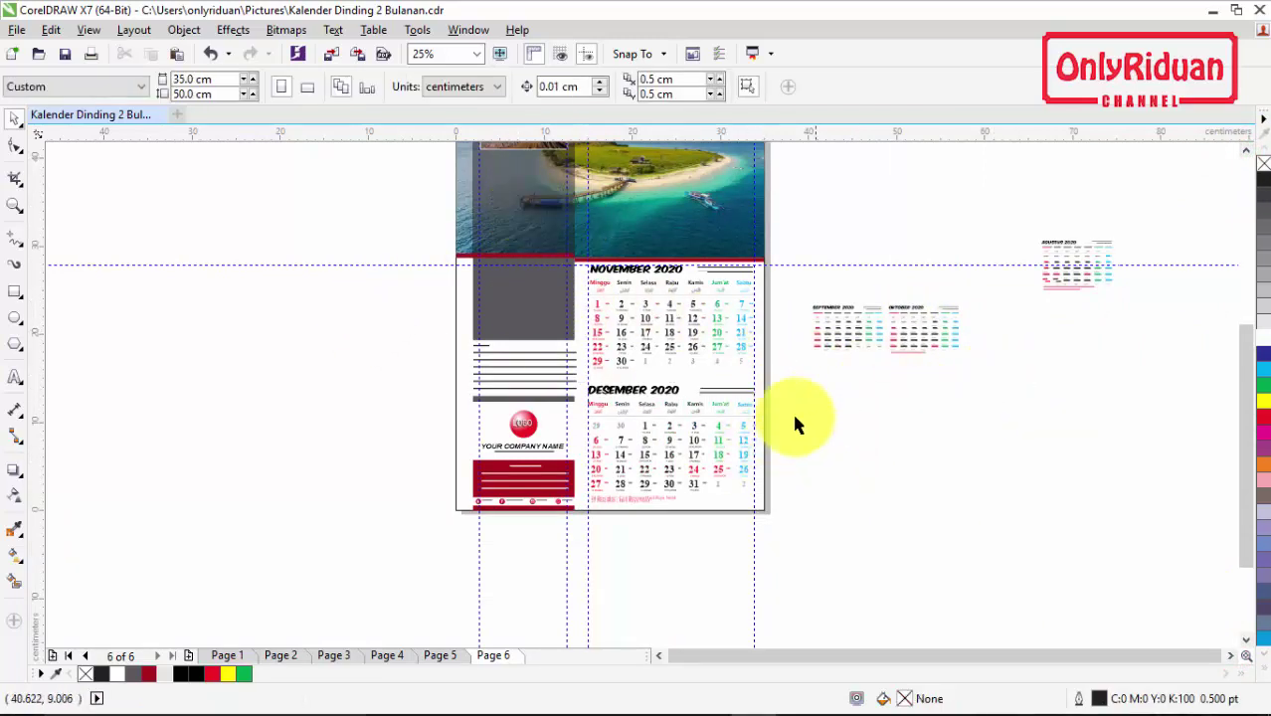
Step: Select the October 2020 calendar and recolour it with the 10% Black swatch
{"action": "left_click_drag", "start_coordinate": [1008, 386], "coordinate": [505, 290]}
{"action": "scroll", "coordinate": [545, 257], "scroll_direction": "up", "scroll_amount": 2}
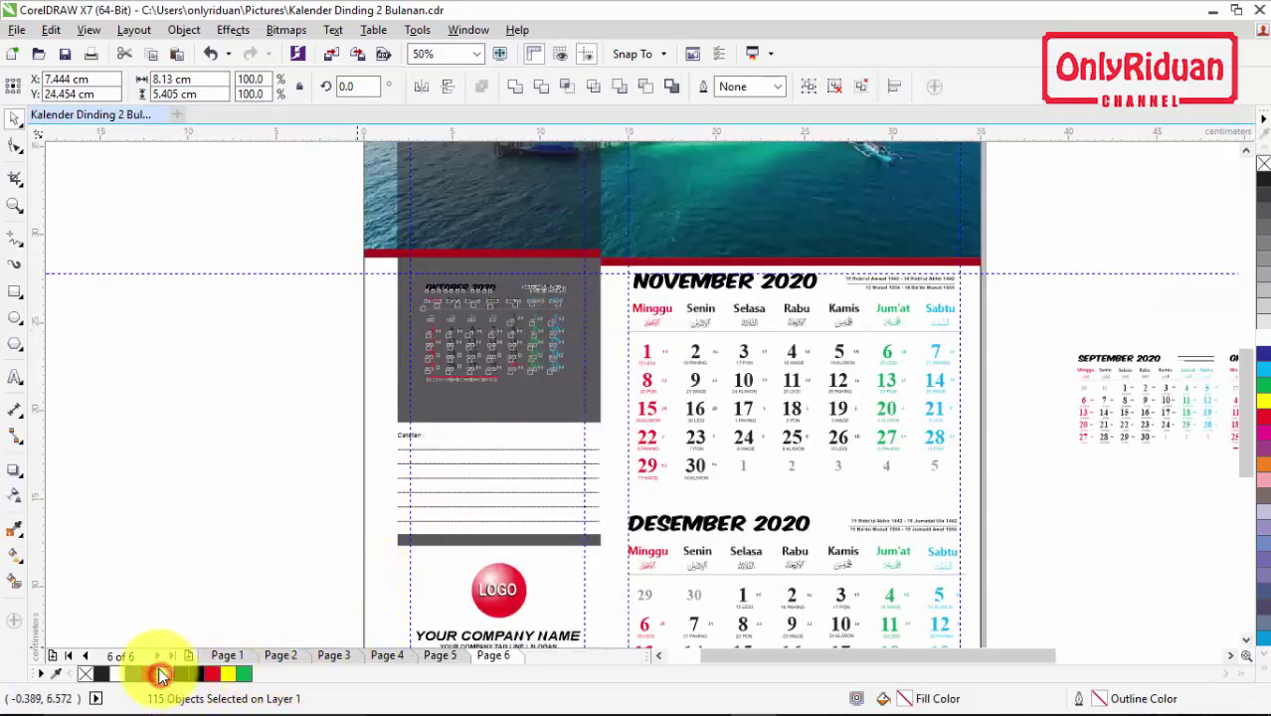
{"action": "left_click", "coordinate": [163, 674]}
Step: Enlarge the October calendar and position it to fill the grey side panel
{"action": "left_click_drag", "start_coordinate": [414, 384], "coordinate": [406, 422]}
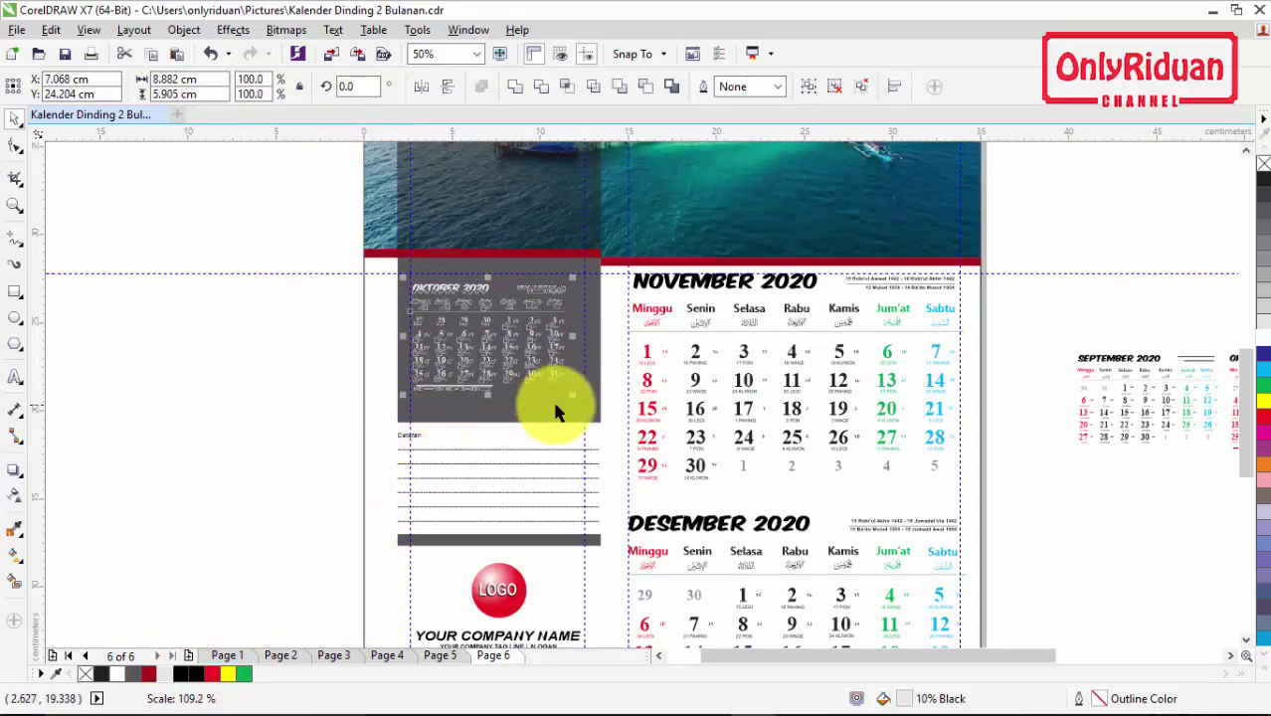
{"action": "left_click_drag", "start_coordinate": [572, 398], "coordinate": [587, 432]}
{"action": "scroll", "coordinate": [479, 305], "scroll_direction": "up", "scroll_amount": 1}
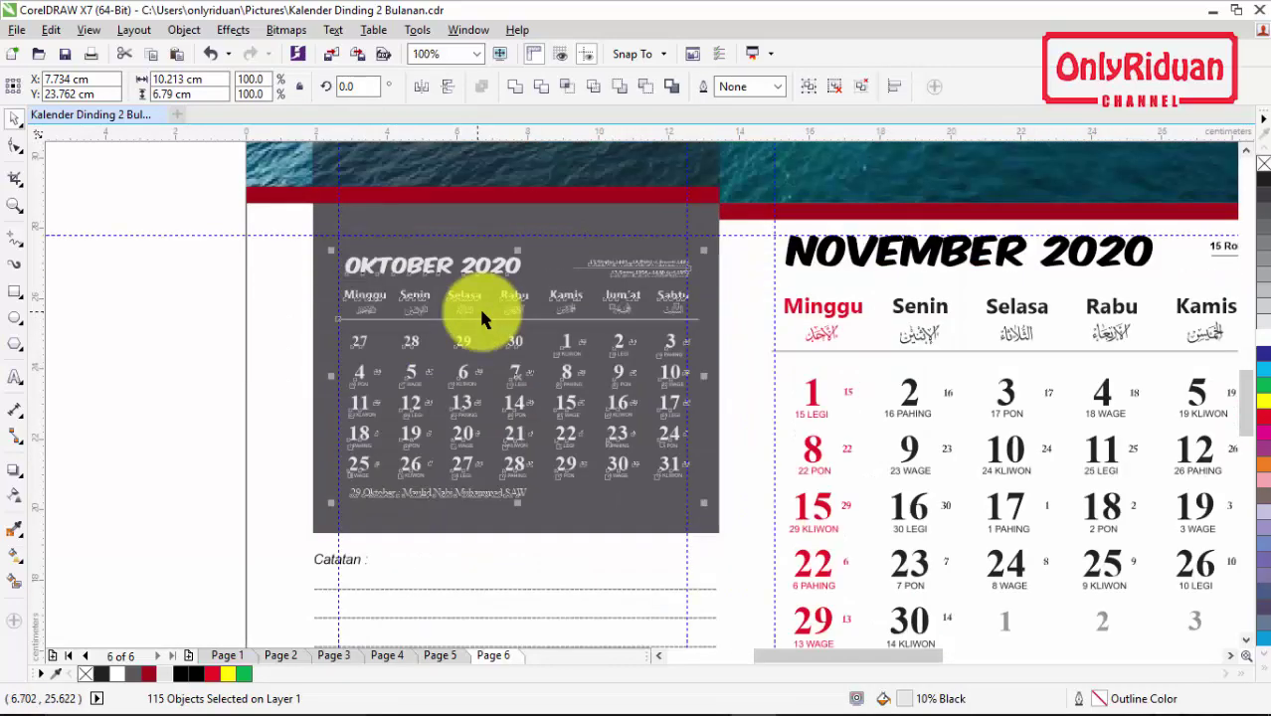
{"action": "left_click_drag", "start_coordinate": [522, 345], "coordinate": [518, 324]}
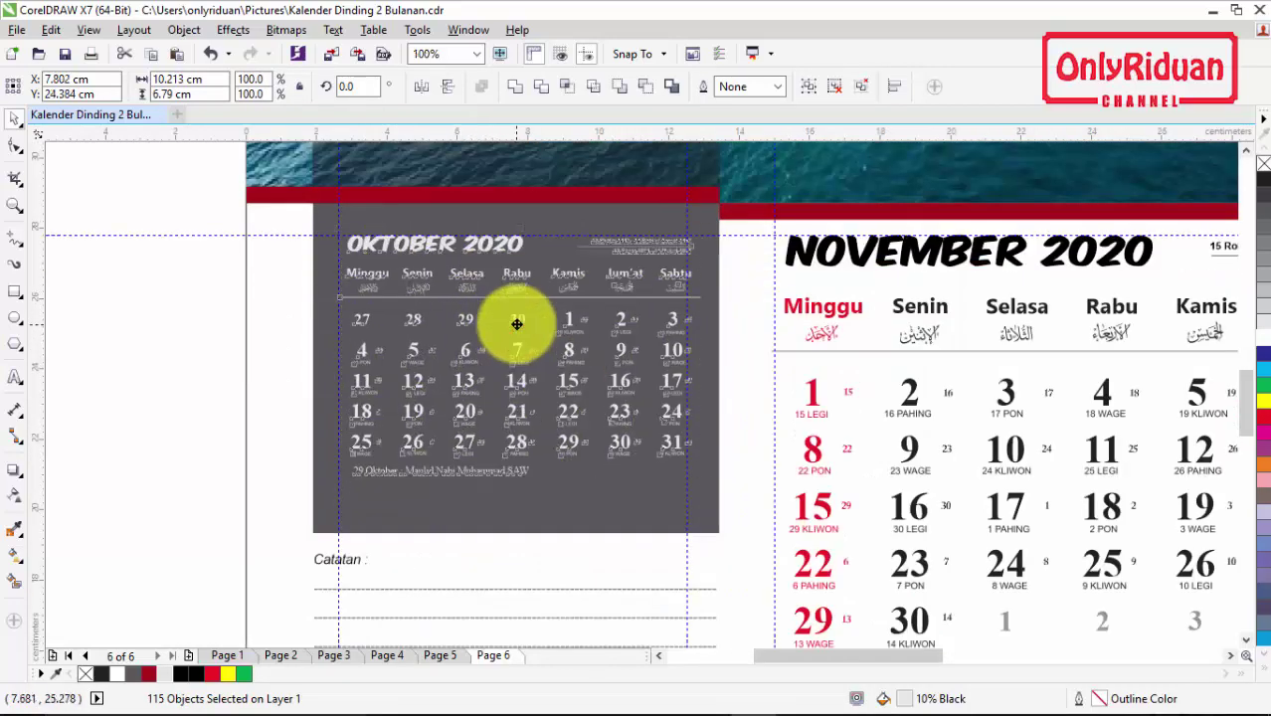
{"action": "key", "text": "Left"}
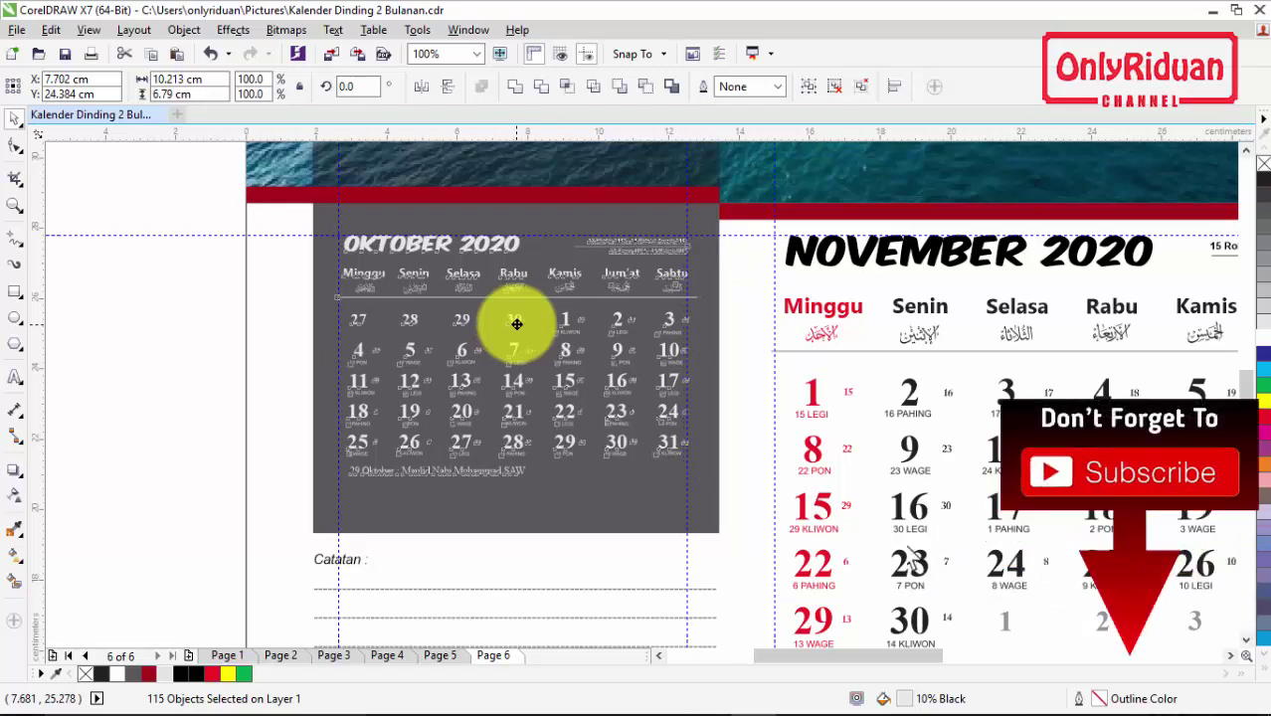
{"action": "left_click_drag", "start_coordinate": [518, 324], "coordinate": [517, 327]}
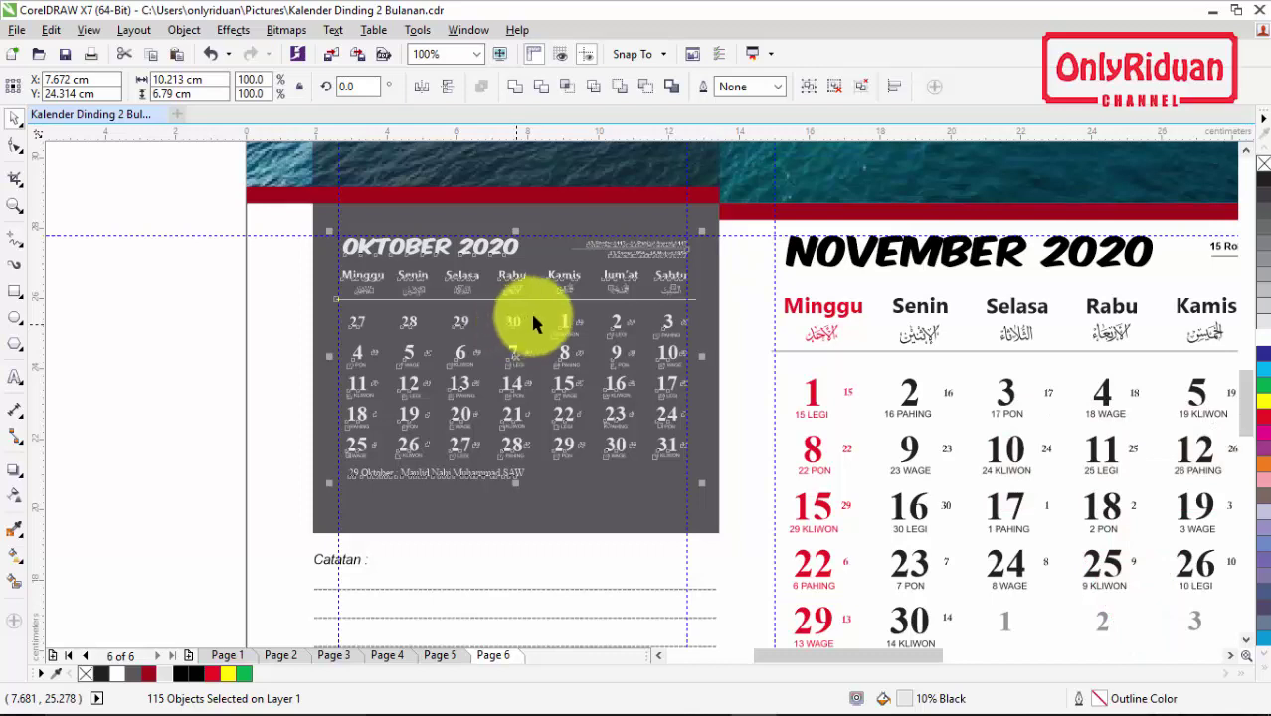
{"action": "scroll", "coordinate": [562, 318], "scroll_direction": "down", "scroll_amount": 1}
{"action": "left_click", "coordinate": [335, 336]}
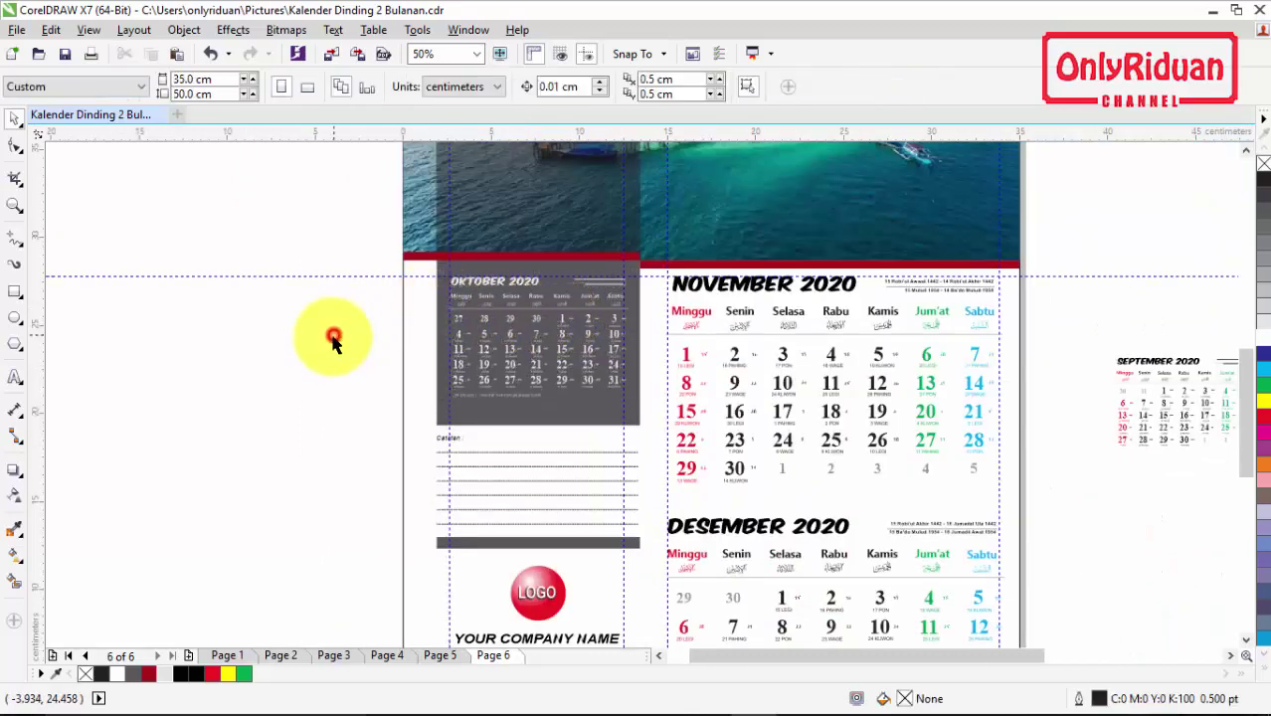
{"action": "left_click", "coordinate": [1247, 149]}
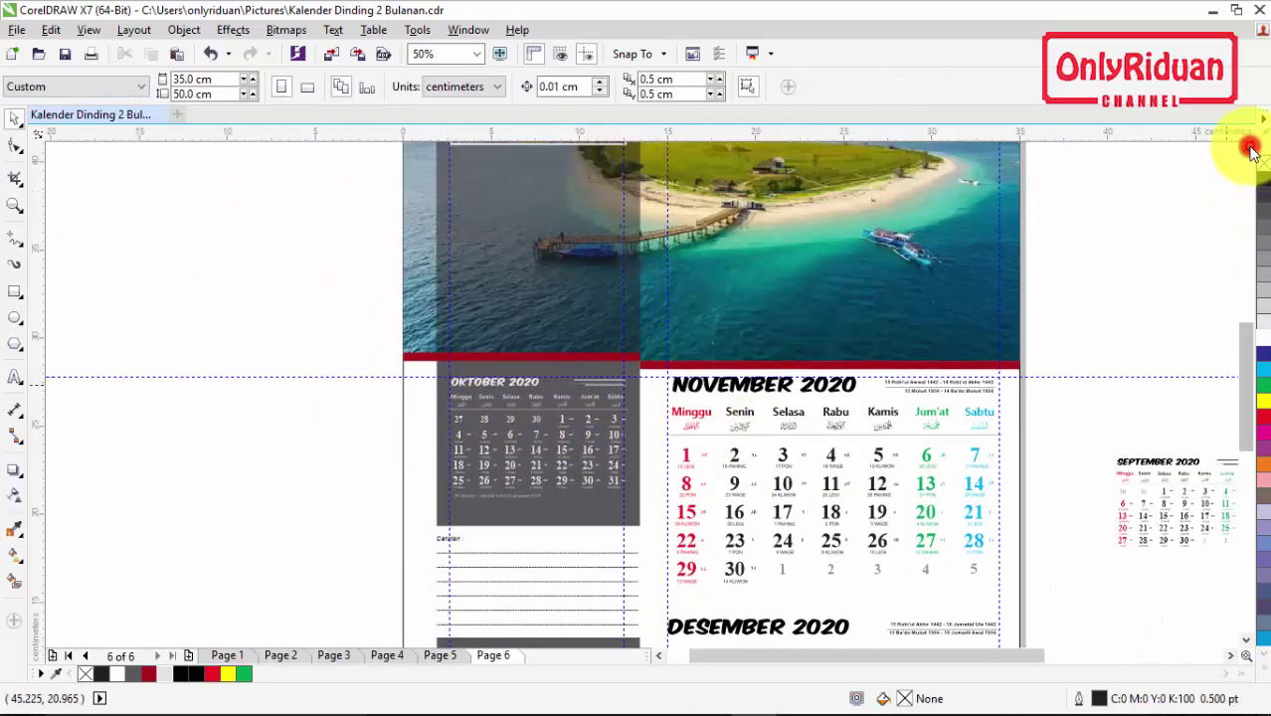
{"action": "scroll", "coordinate": [999, 304], "scroll_direction": "down", "scroll_amount": 1}
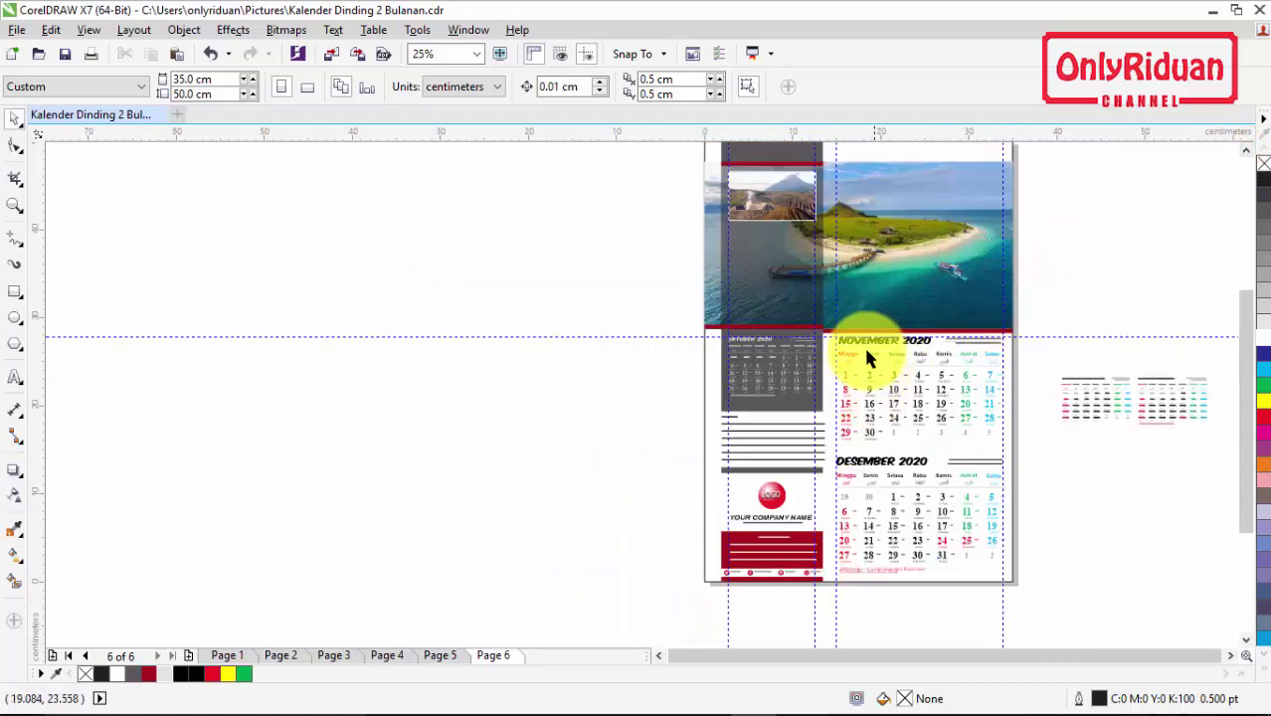
{"action": "left_click", "coordinate": [280, 656]}
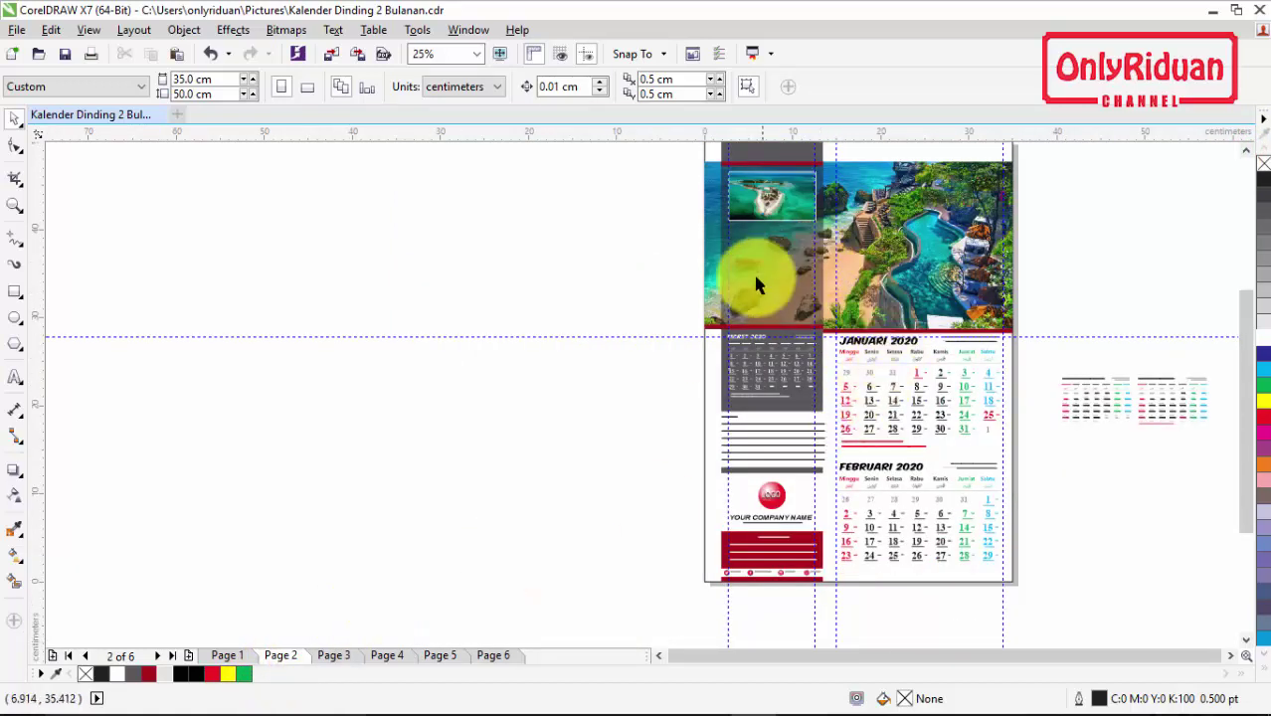
{"action": "left_click", "coordinate": [495, 657]}
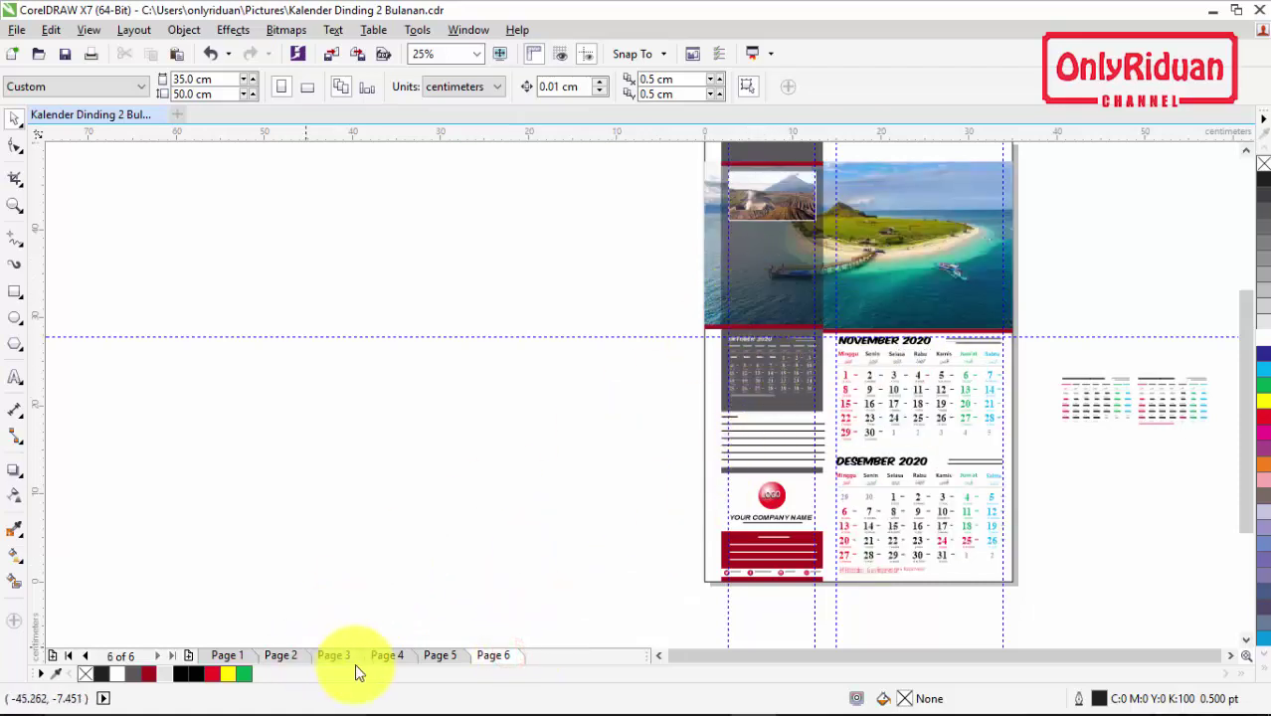
{"action": "left_click", "coordinate": [281, 656]}
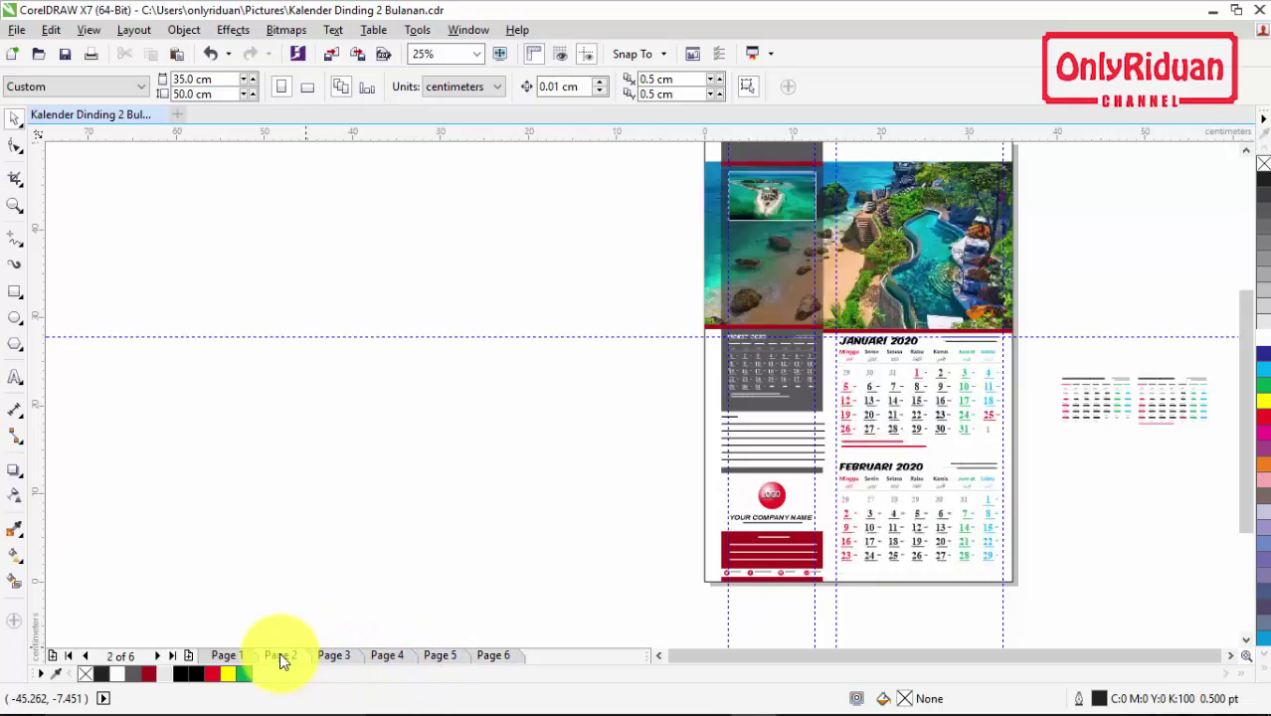
{"action": "left_click", "coordinate": [1230, 656]}
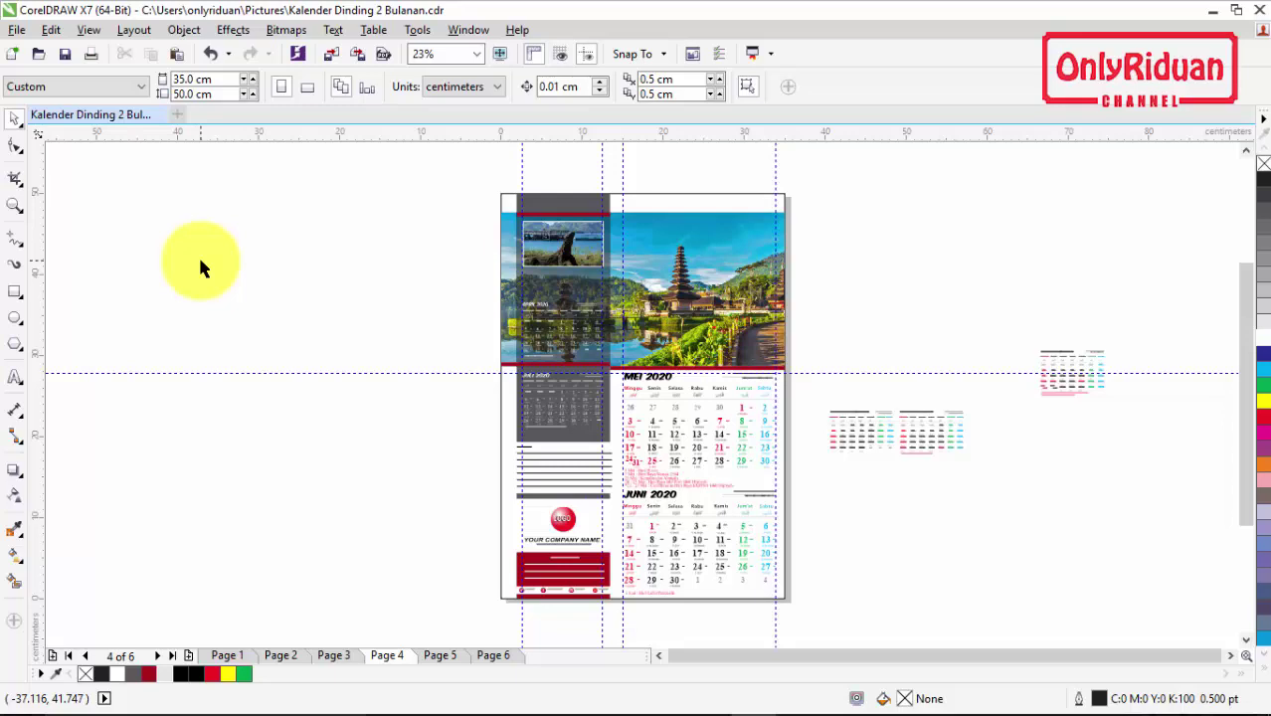
{"action": "left_click", "coordinate": [227, 656]}
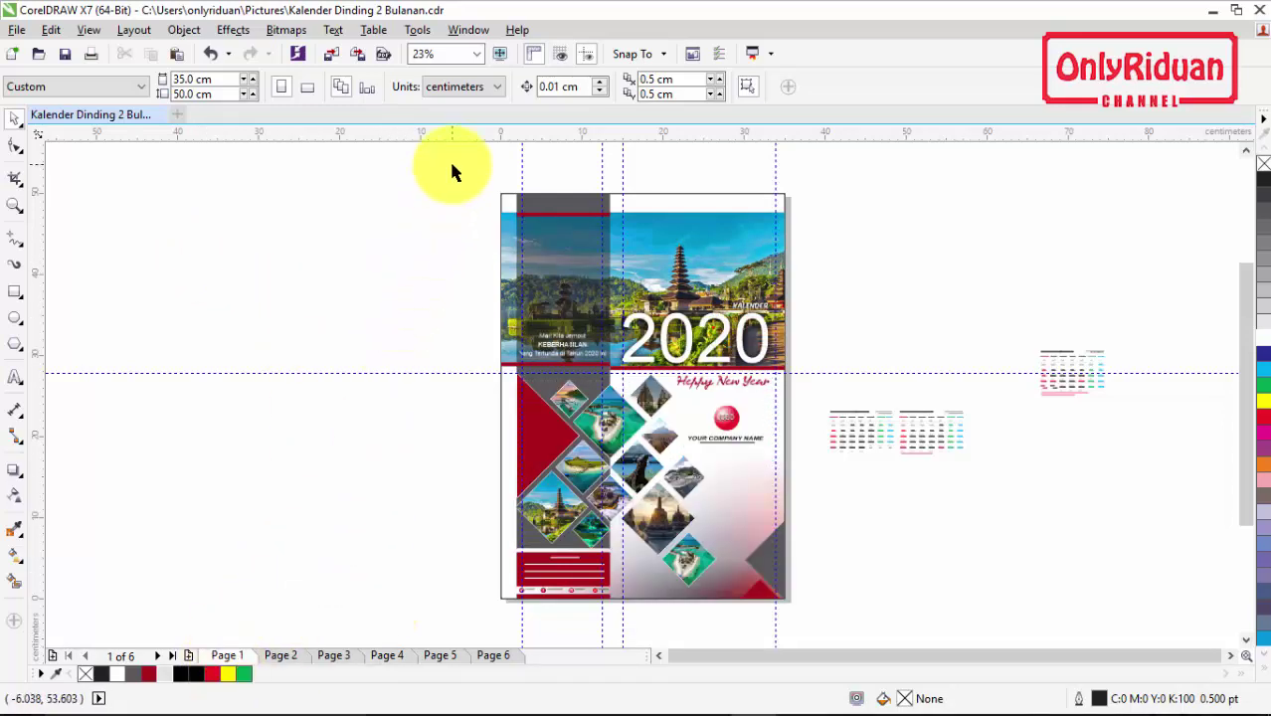
Step: Select all cover objects and start an export into a newly created folder
{"action": "left_click_drag", "start_coordinate": [451, 164], "coordinate": [810, 627]}
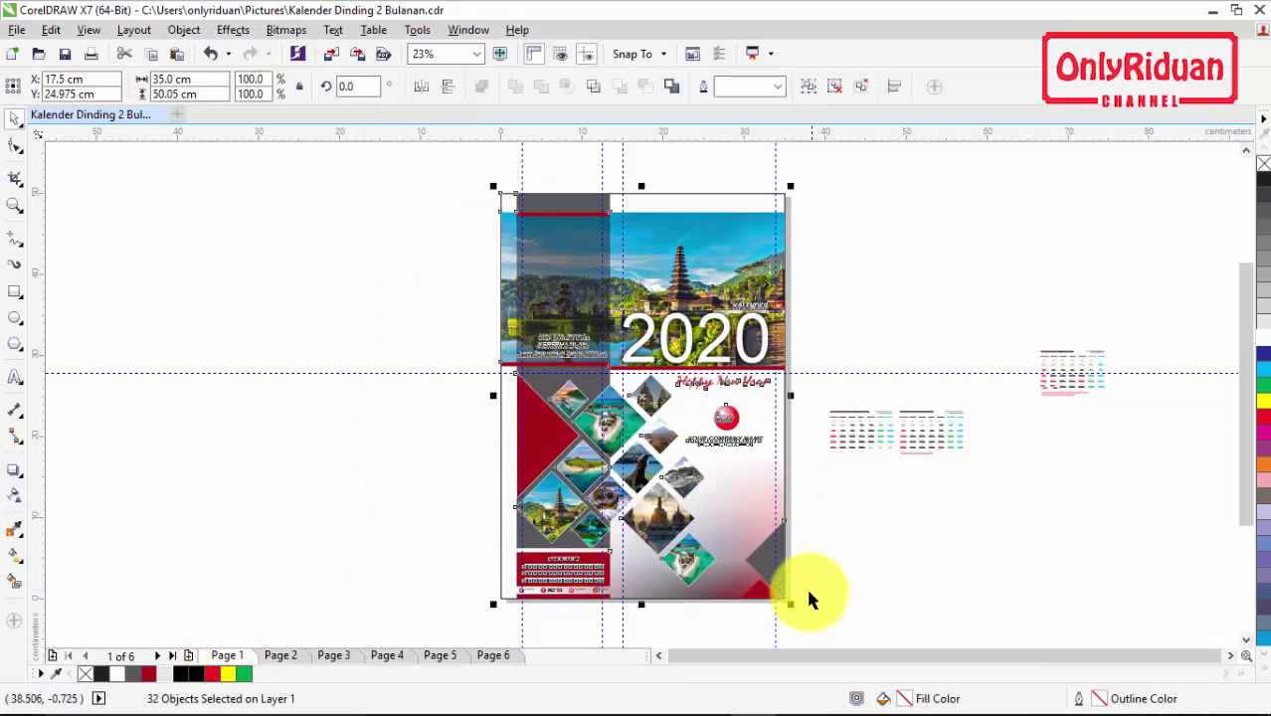
{"action": "left_click", "coordinate": [20, 32]}
{"action": "left_click", "coordinate": [76, 330]}
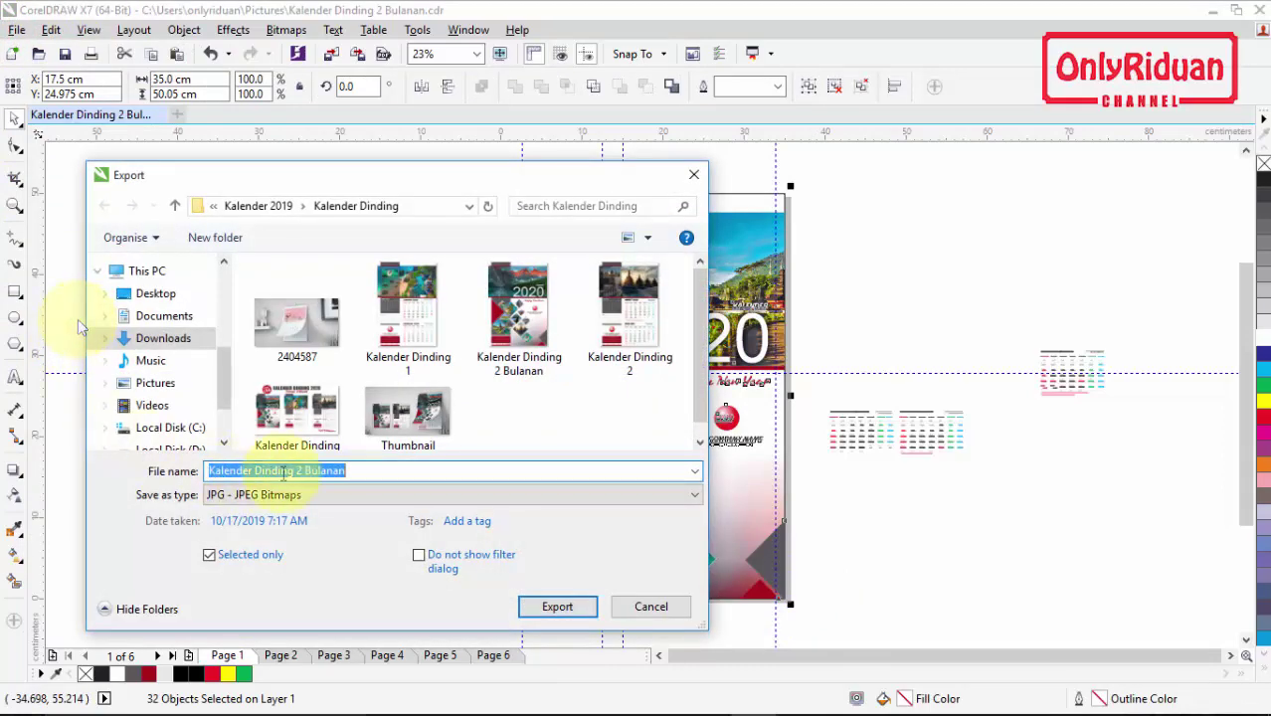
{"action": "left_click", "coordinate": [220, 239]}
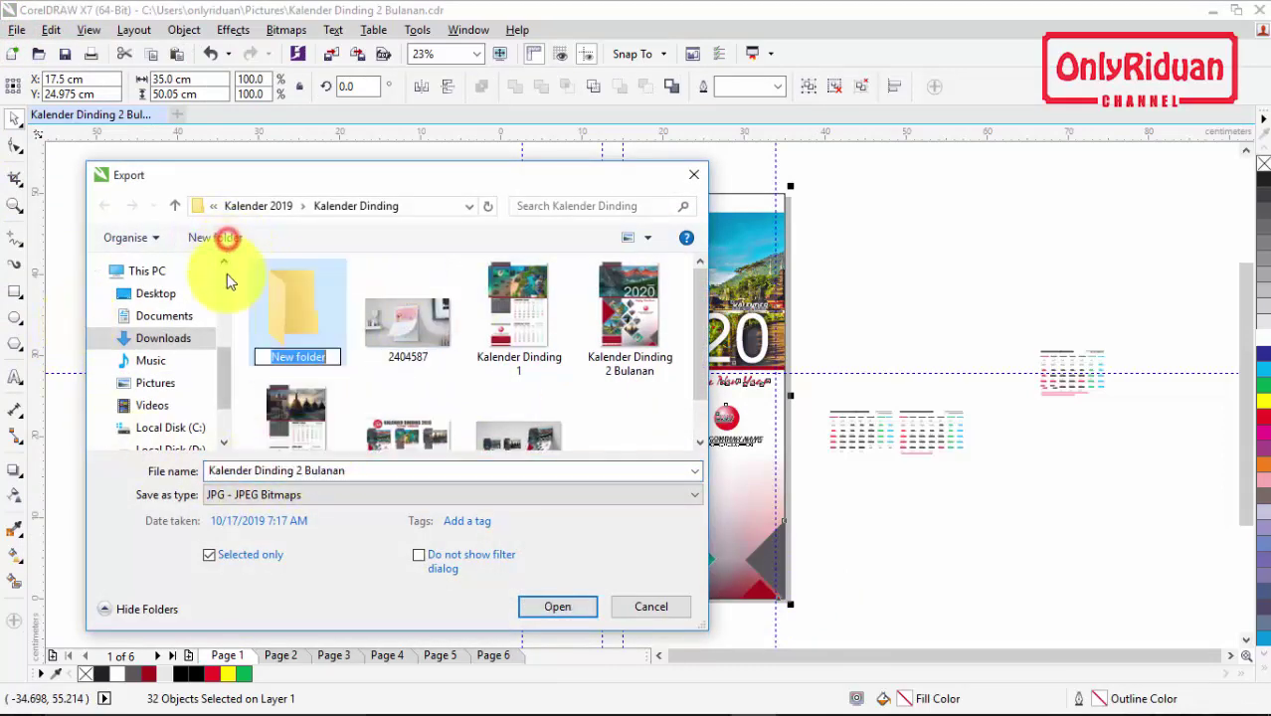
{"action": "double_click", "coordinate": [305, 316]}
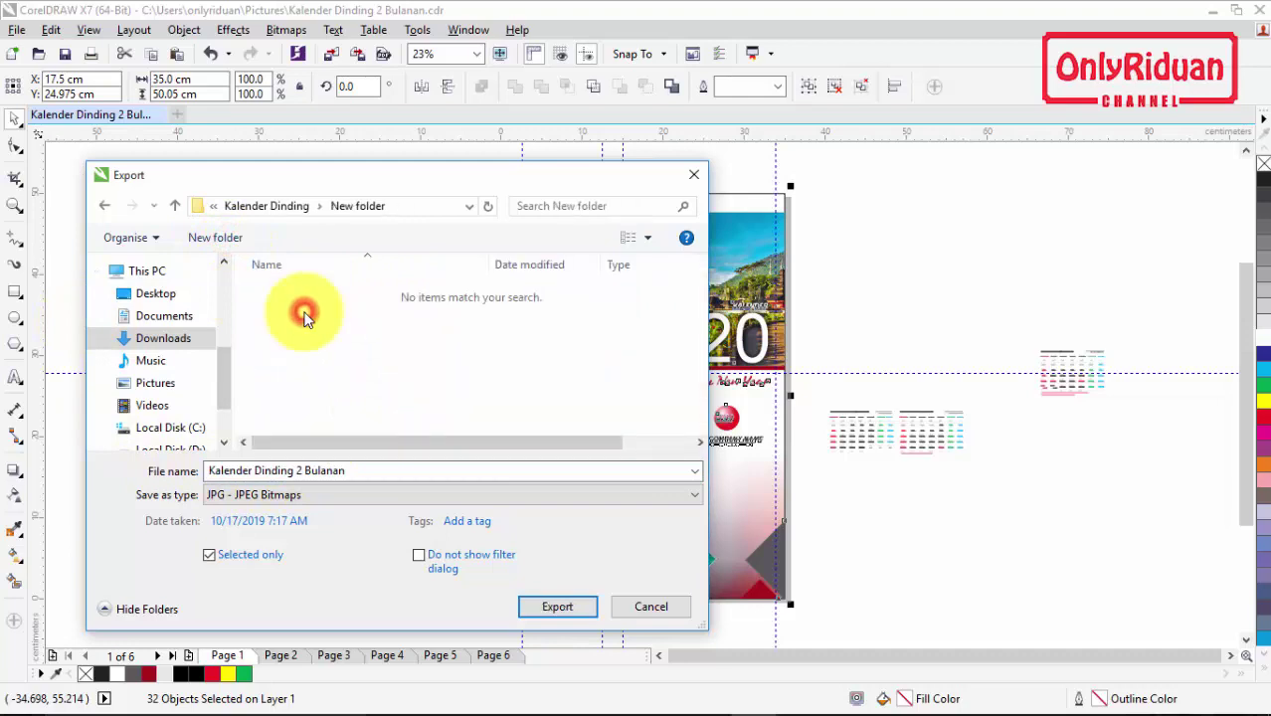
Step: Export only the selected cover as JPG named 'Cover Kalender Dinding 2020'
{"action": "left_click", "coordinate": [367, 469]}
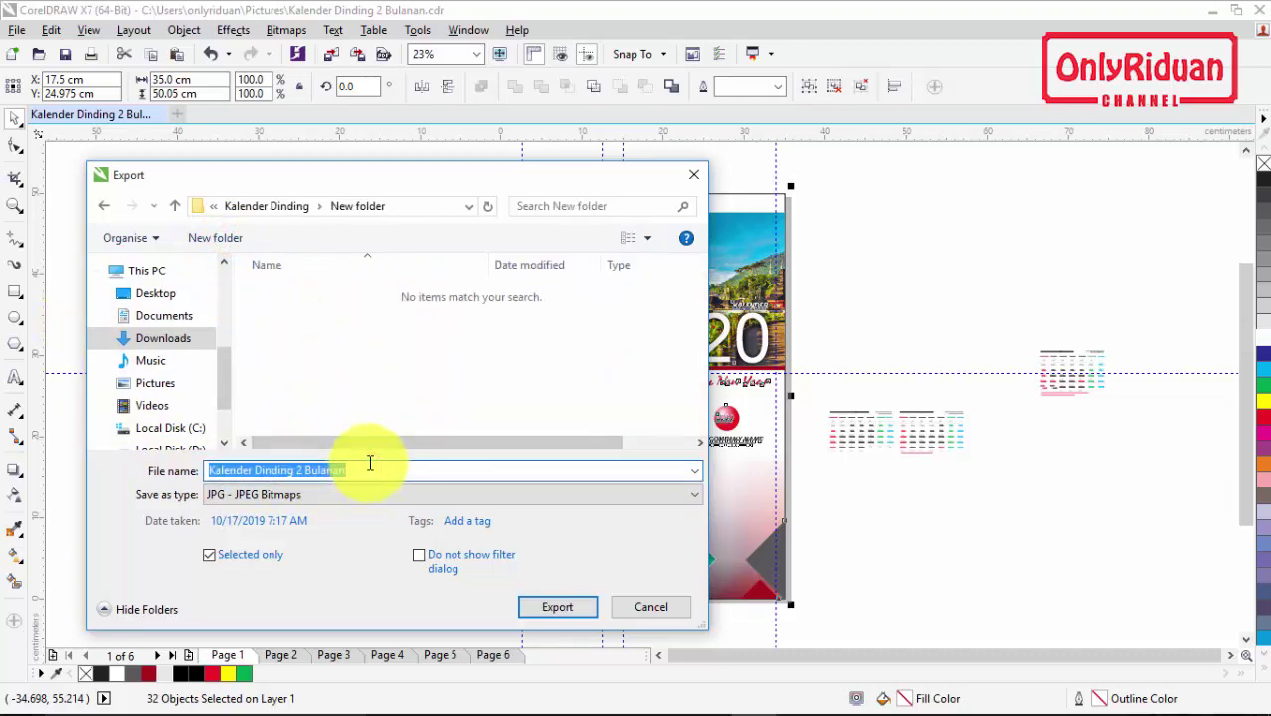
{"action": "type", "text": "Cover"}
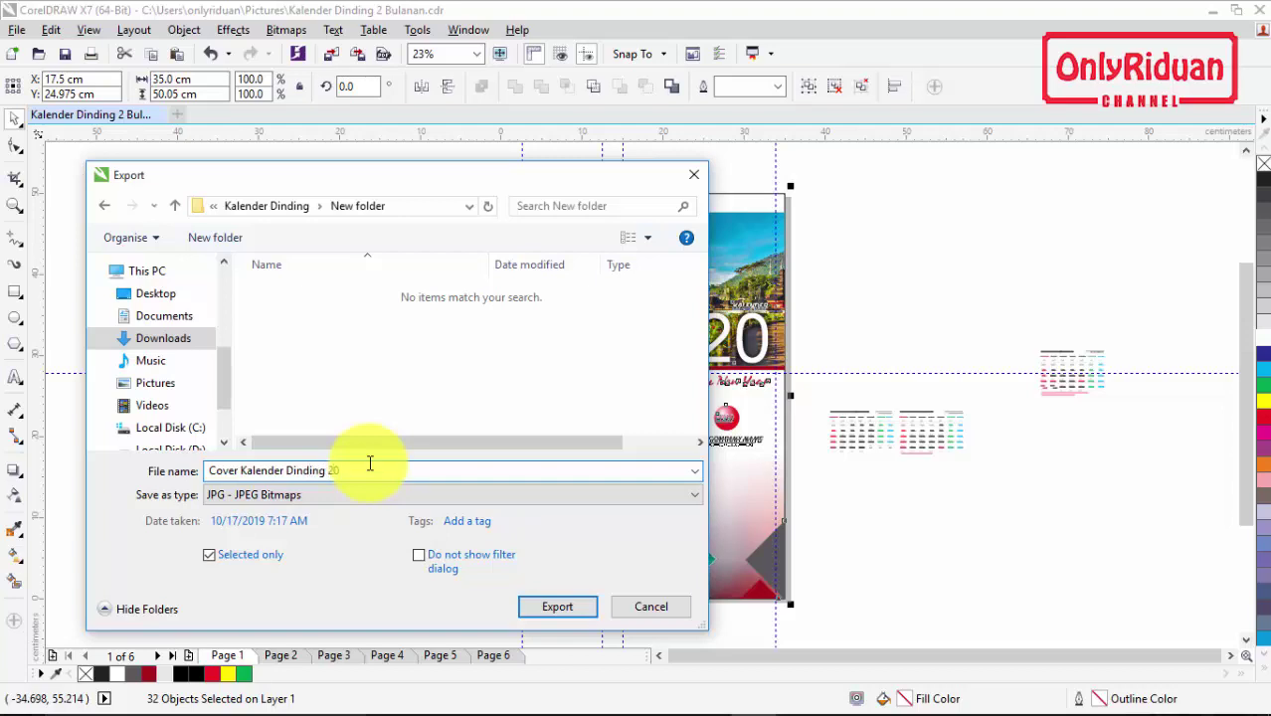
{"action": "type", "text": "2020"}
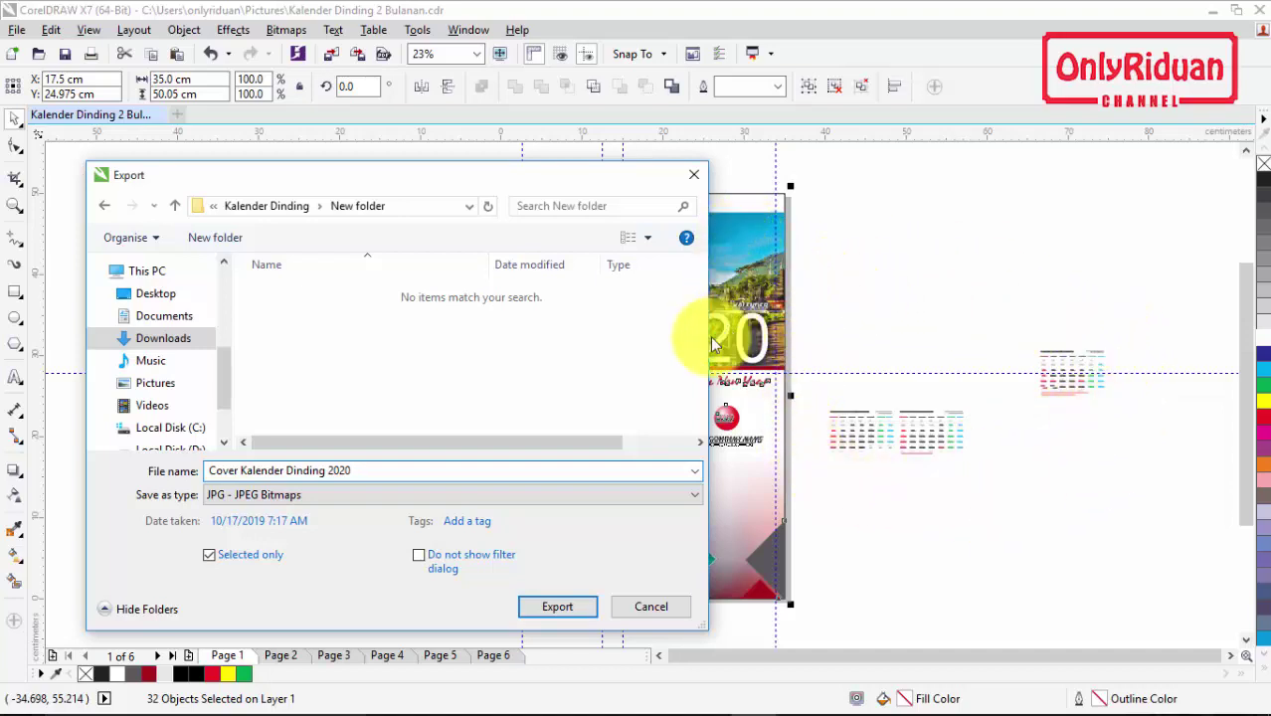
{"action": "left_click", "coordinate": [209, 557]}
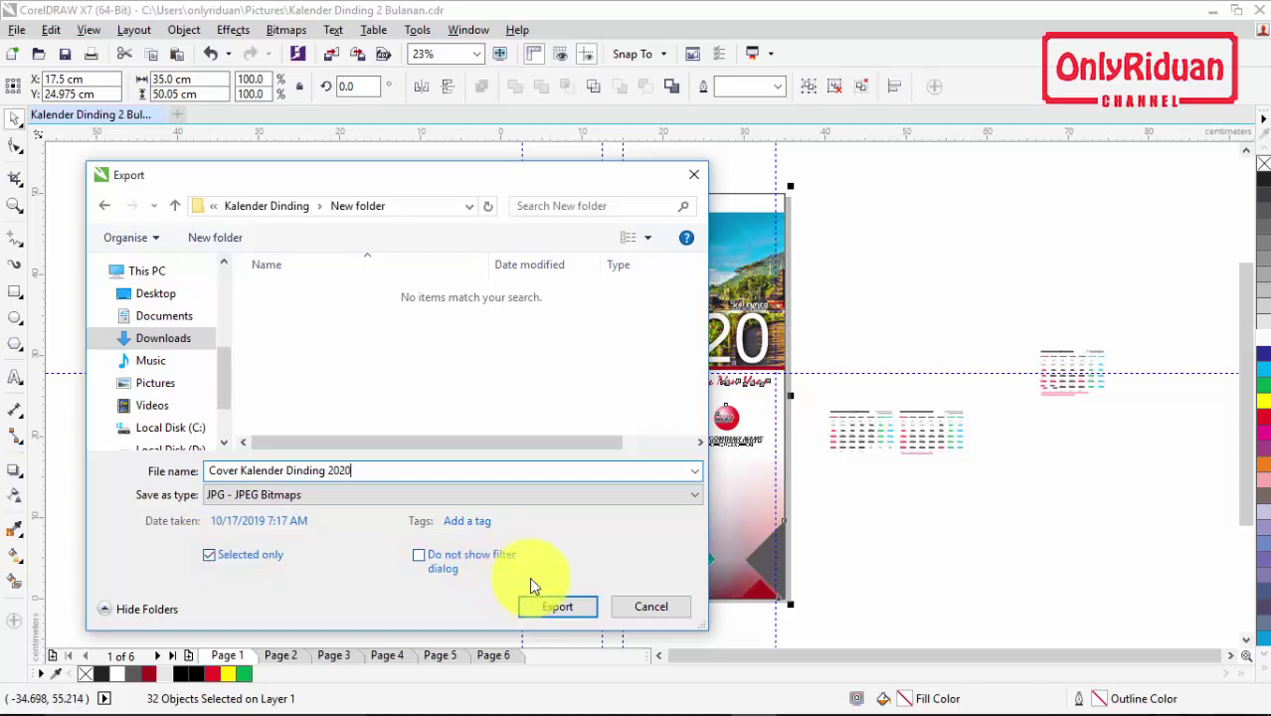
{"action": "left_click", "coordinate": [557, 608]}
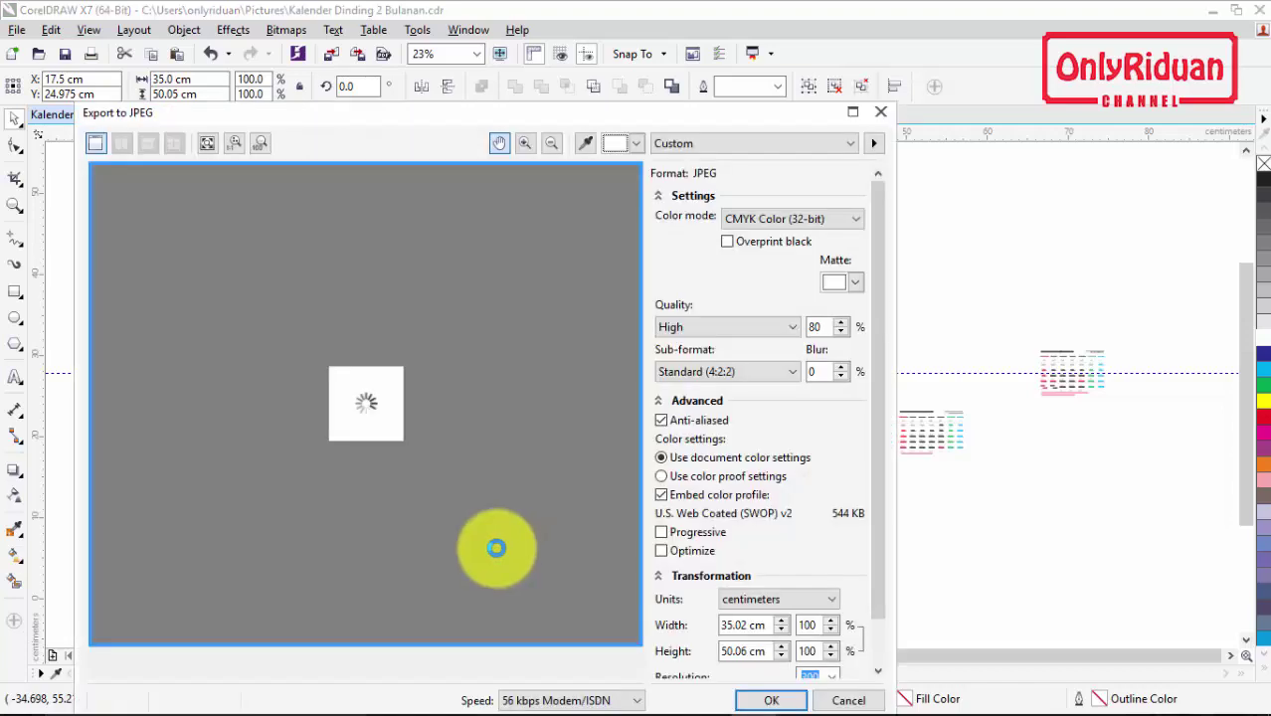
Step: Accept the cover's JPEG settings: CMYK, High quality 80%, 35.02 cm width
{"action": "left_click_drag", "start_coordinate": [624, 122], "coordinate": [599, 113]}
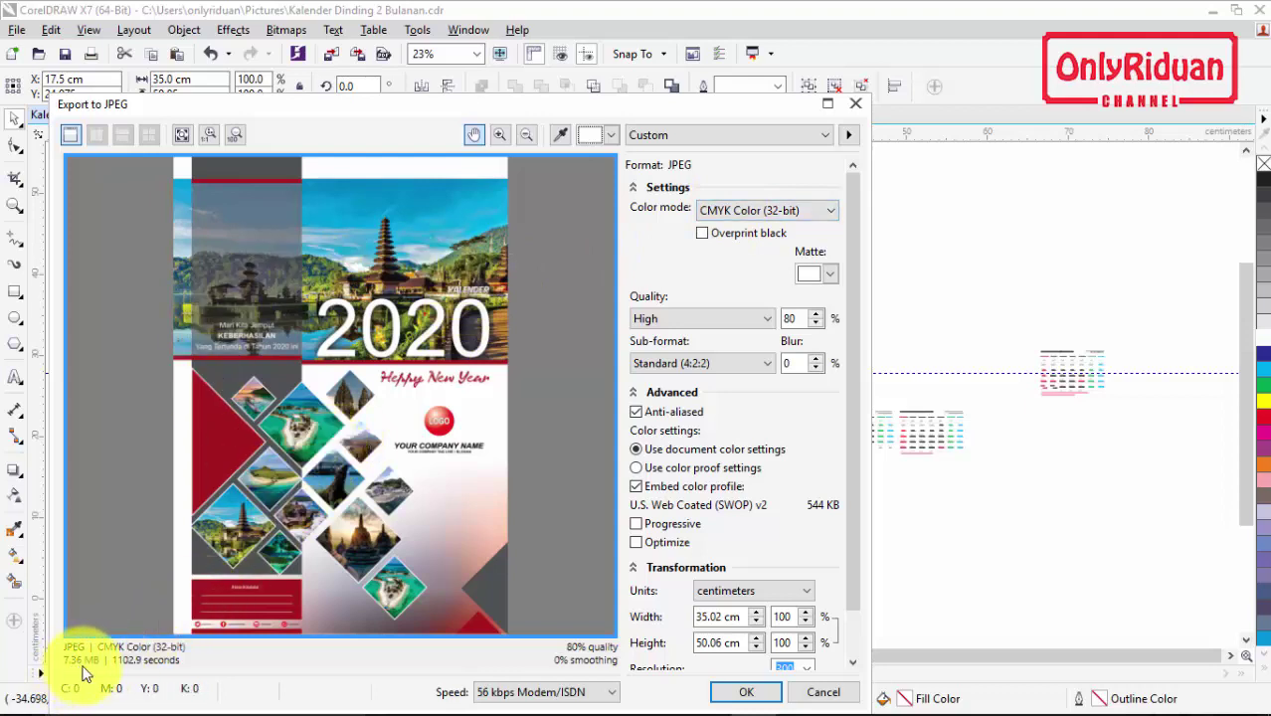
{"action": "left_click", "coordinate": [851, 563]}
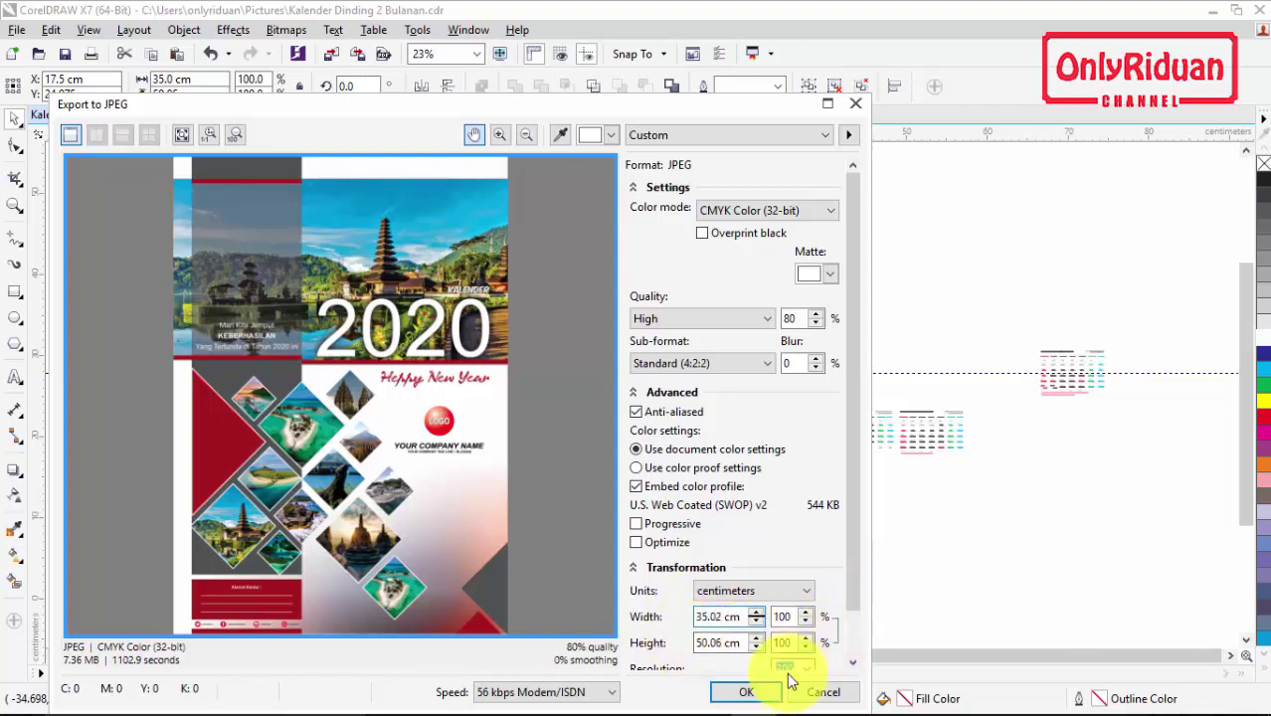
{"action": "left_click", "coordinate": [750, 696]}
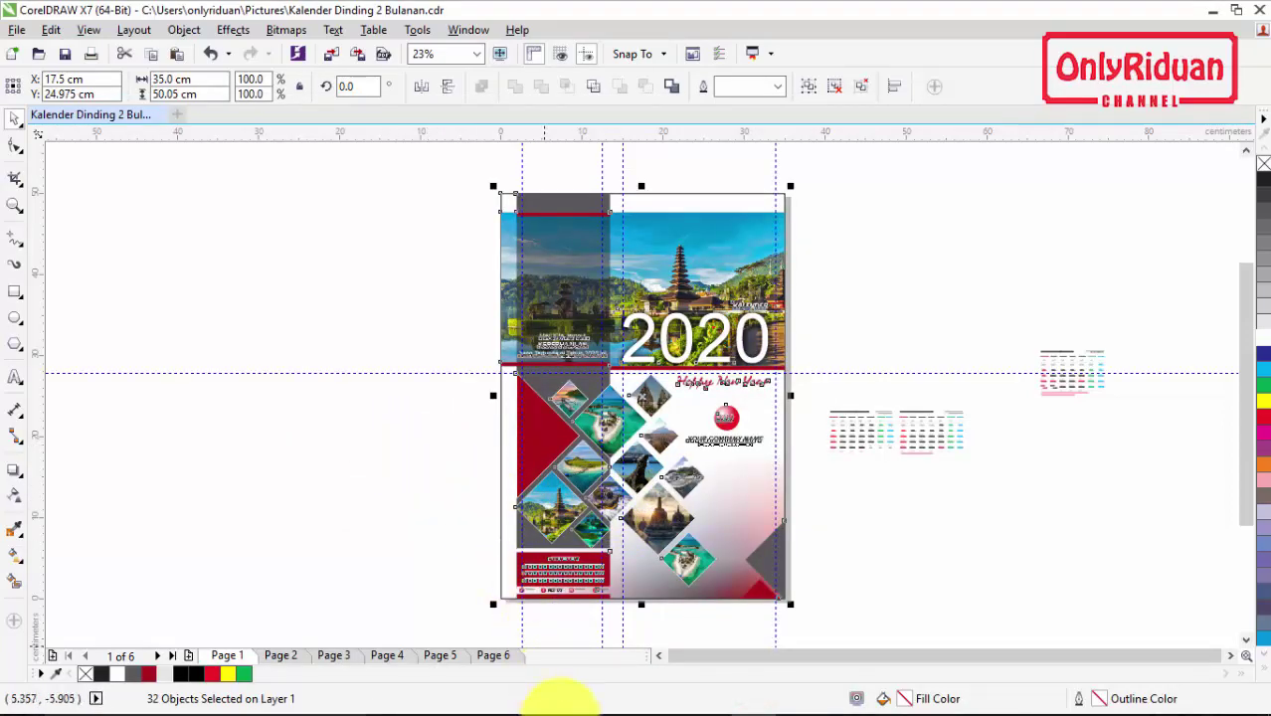
{"action": "left_click", "coordinate": [440, 702]}
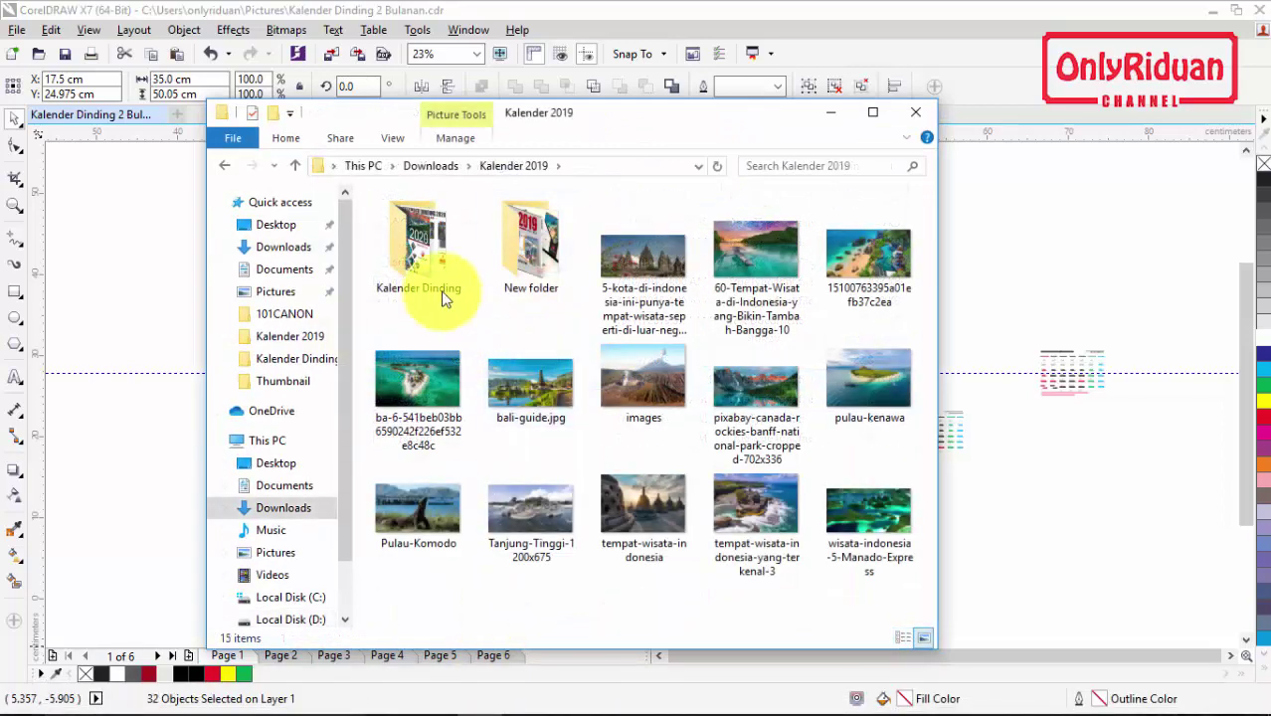
{"action": "double_click", "coordinate": [433, 268]}
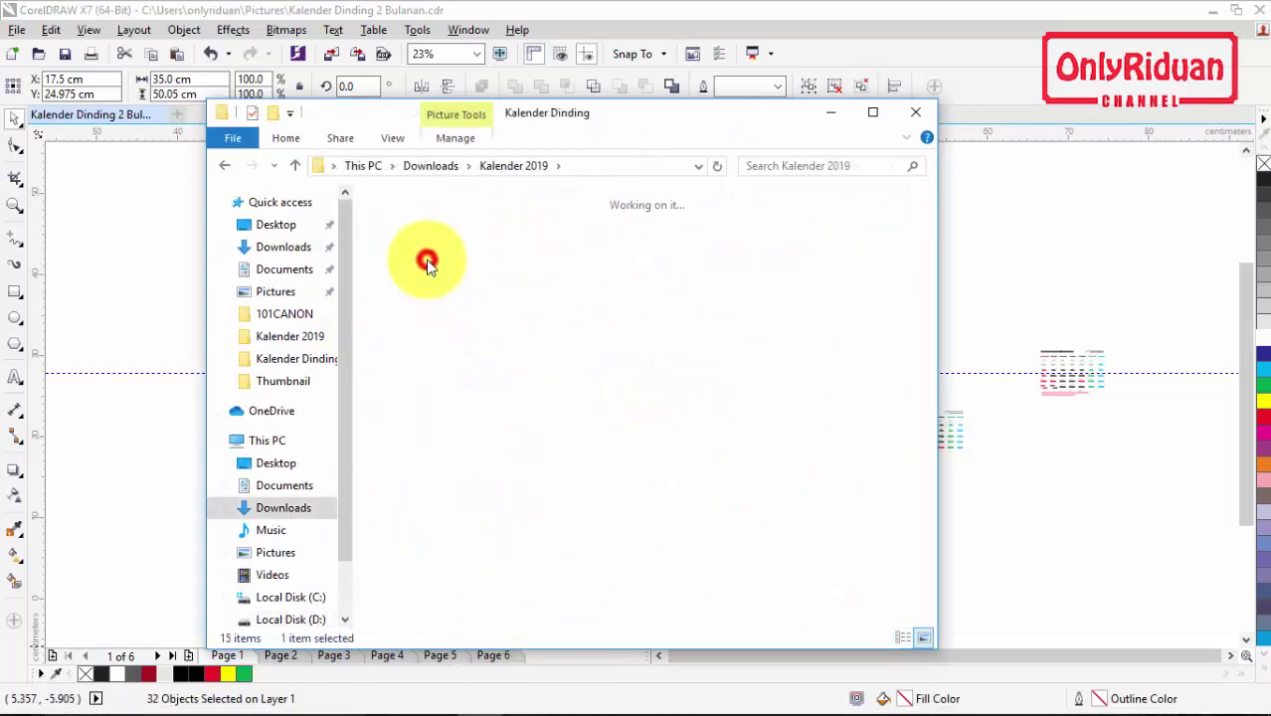
{"action": "double_click", "coordinate": [421, 244]}
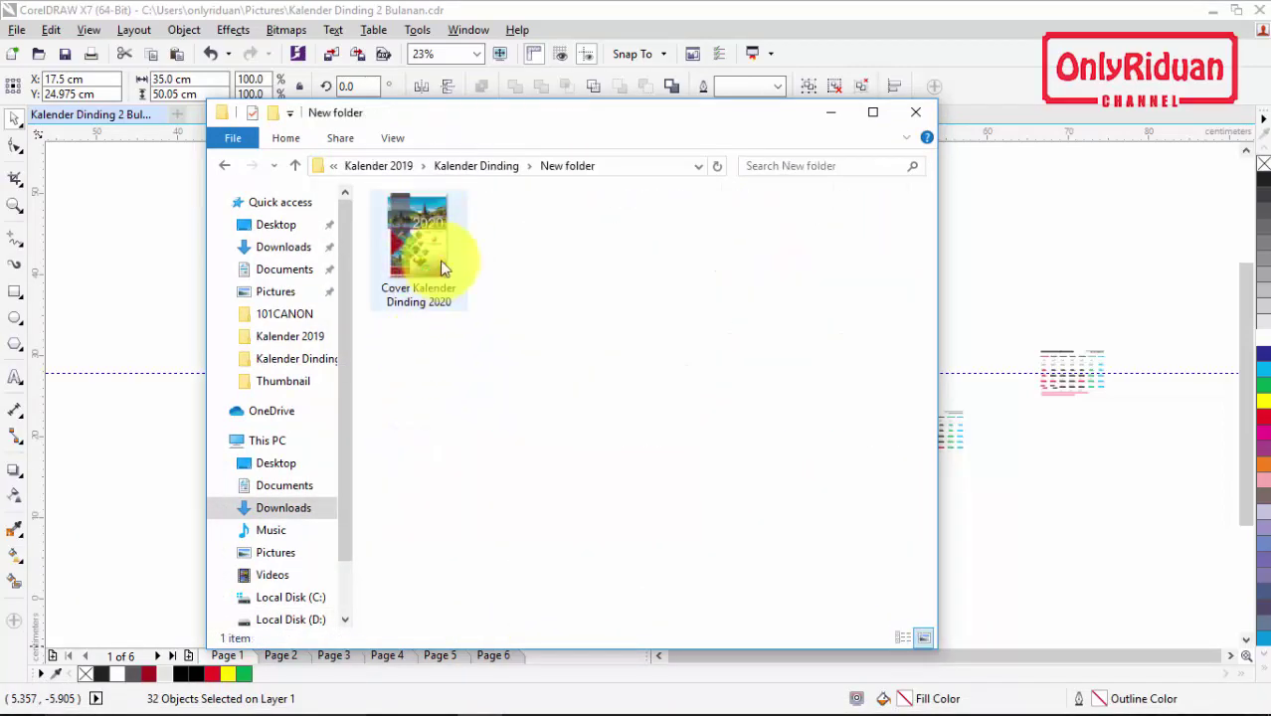
{"action": "double_click", "coordinate": [429, 260]}
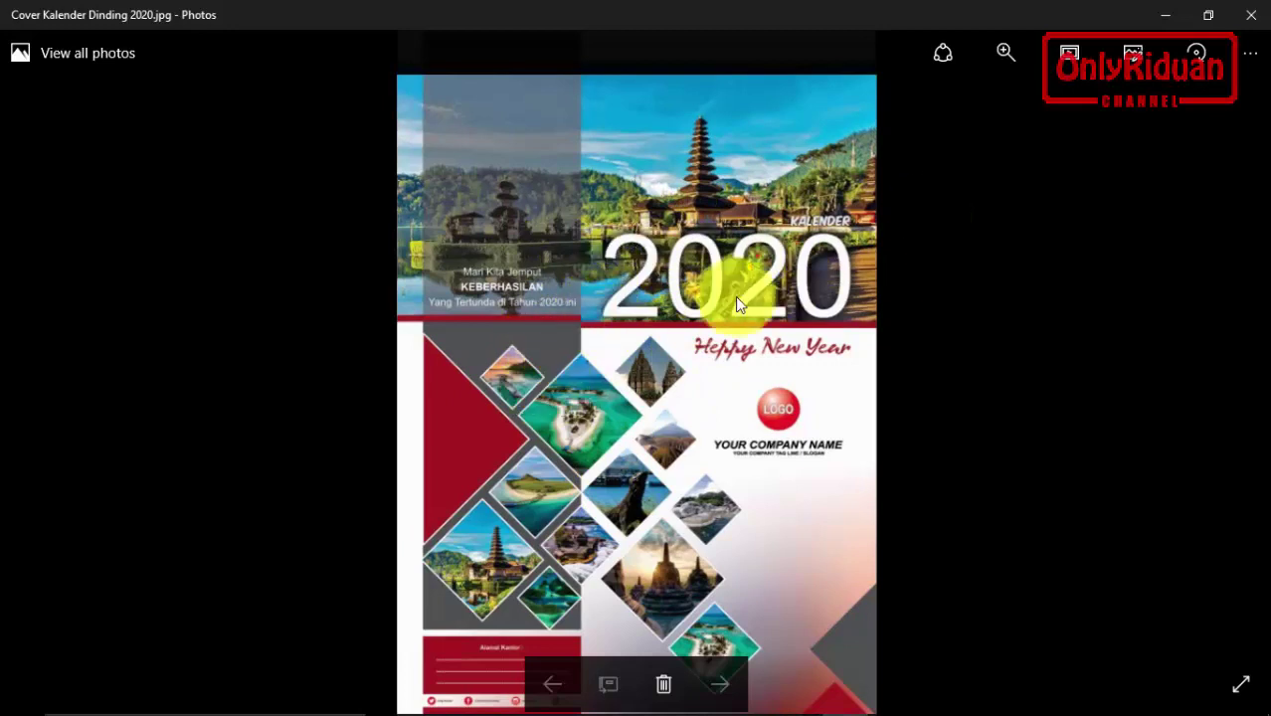
{"action": "left_click", "coordinate": [1252, 16]}
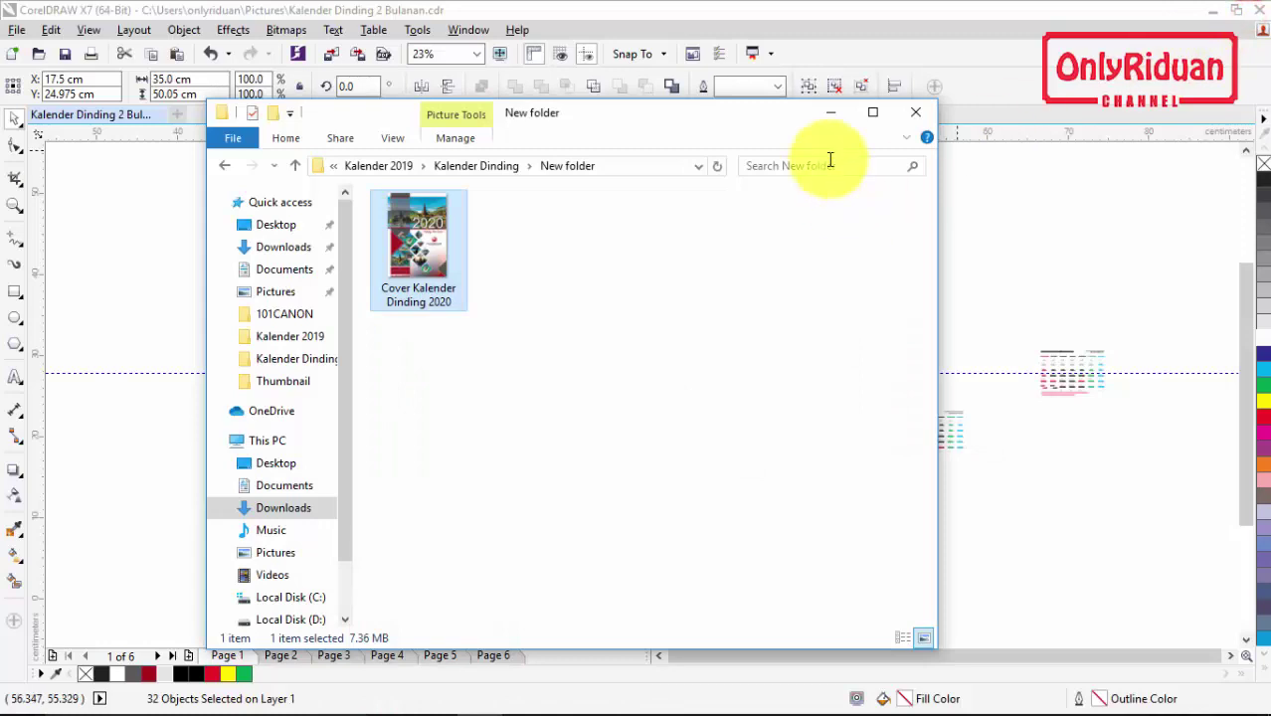
{"action": "left_click", "coordinate": [830, 113]}
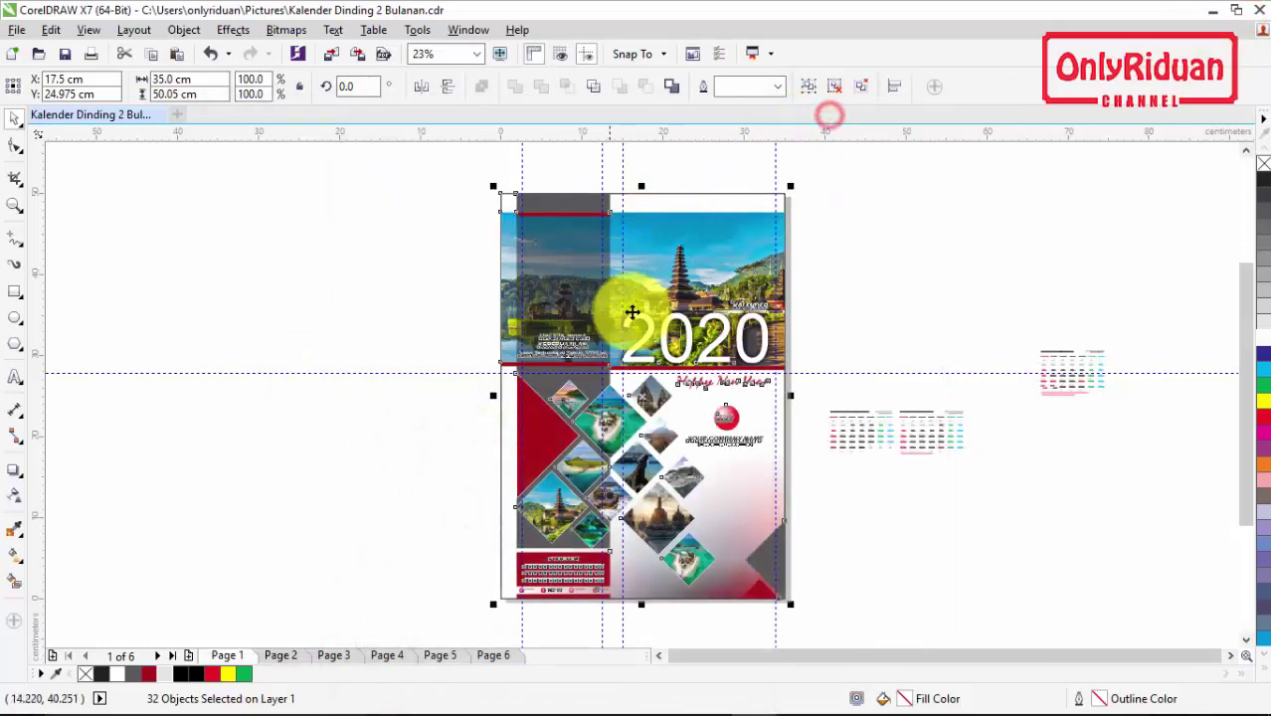
Step: Group all 159 objects on Page 2's January–February calendar
{"action": "left_click", "coordinate": [283, 655]}
{"action": "left_click_drag", "start_coordinate": [477, 171], "coordinate": [811, 609]}
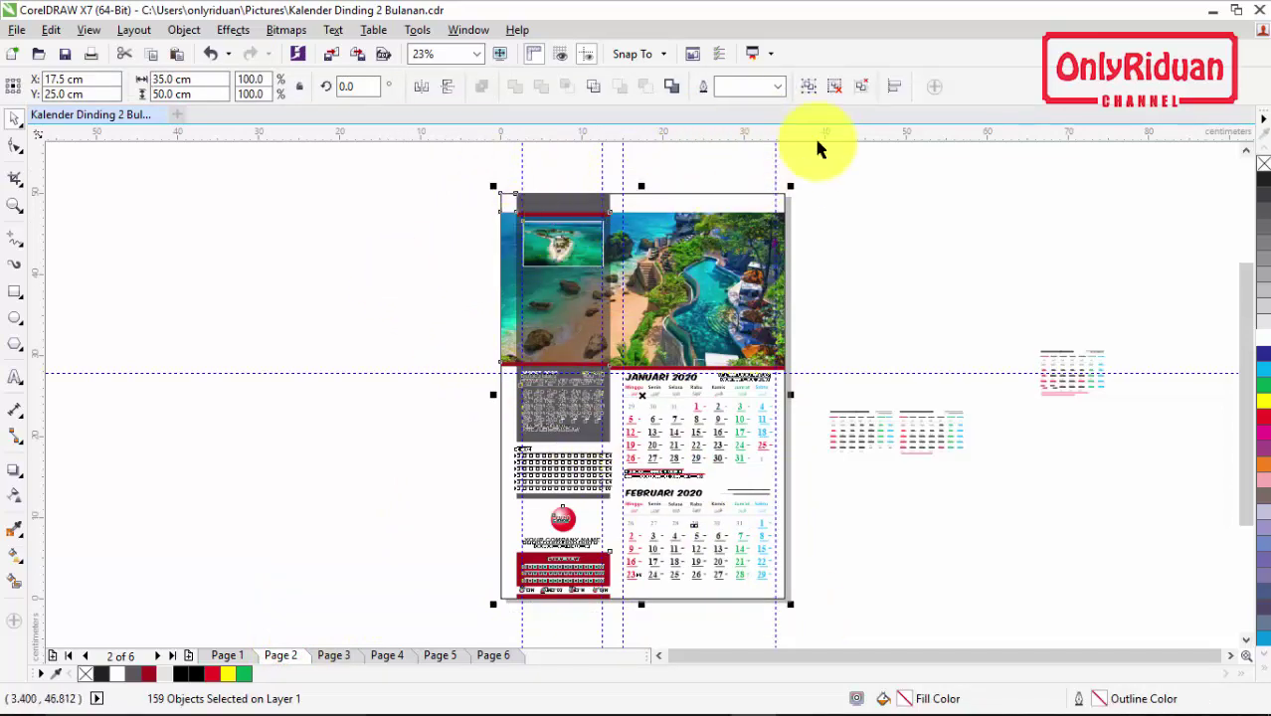
{"action": "left_click", "coordinate": [810, 87]}
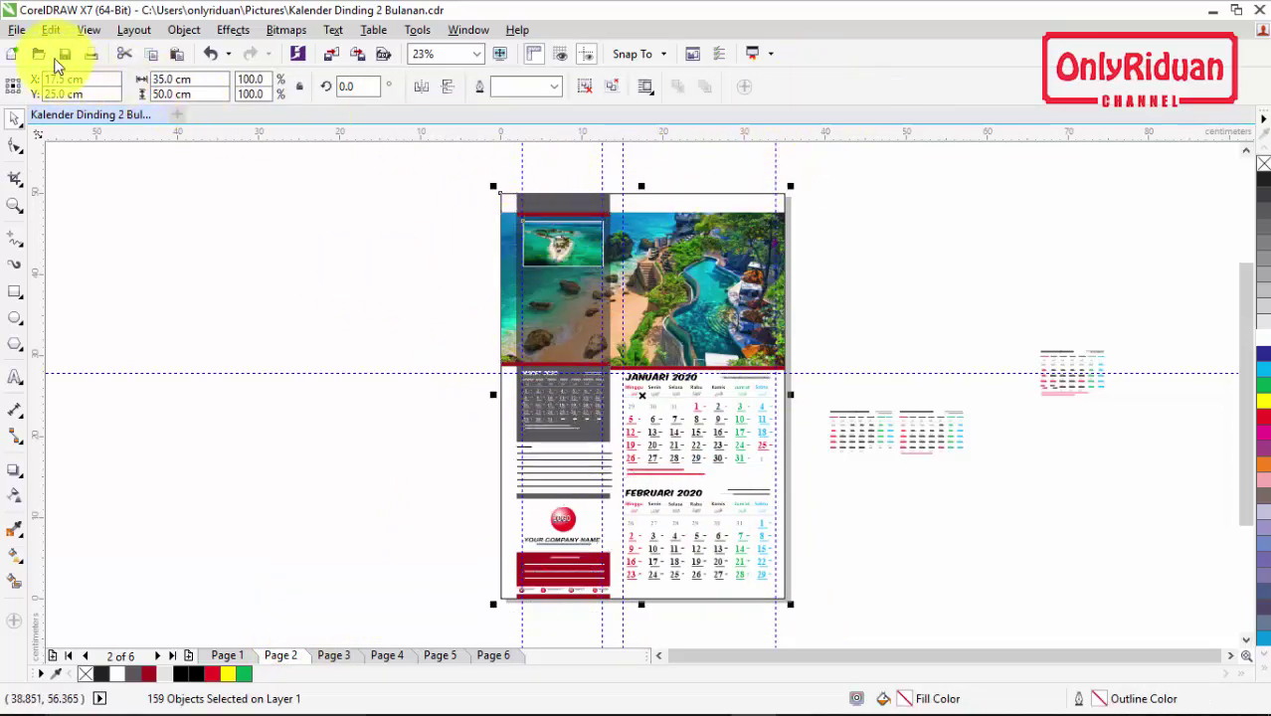
Step: Export Page 2 as the JPEG 'Januari Februari' and confirm the JPEG settings
{"action": "left_click", "coordinate": [17, 30]}
{"action": "left_click", "coordinate": [73, 336]}
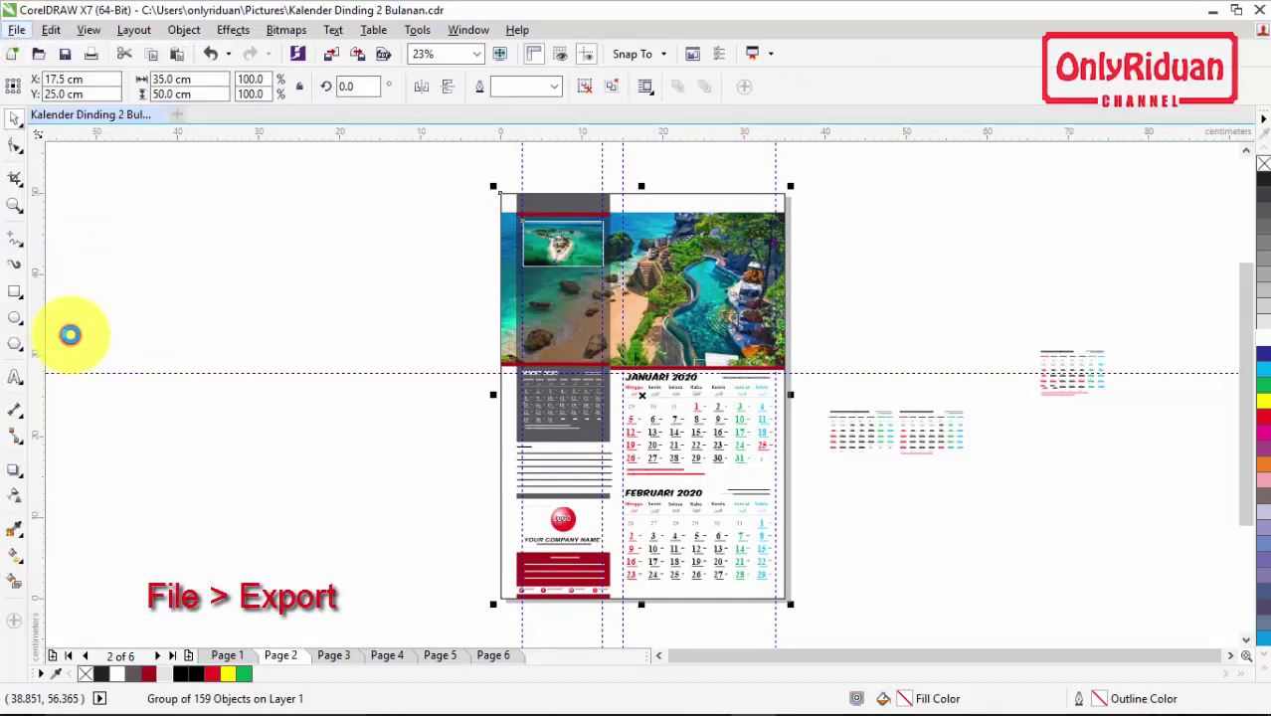
{"action": "left_click_drag", "start_coordinate": [362, 474], "coordinate": [185, 477]}
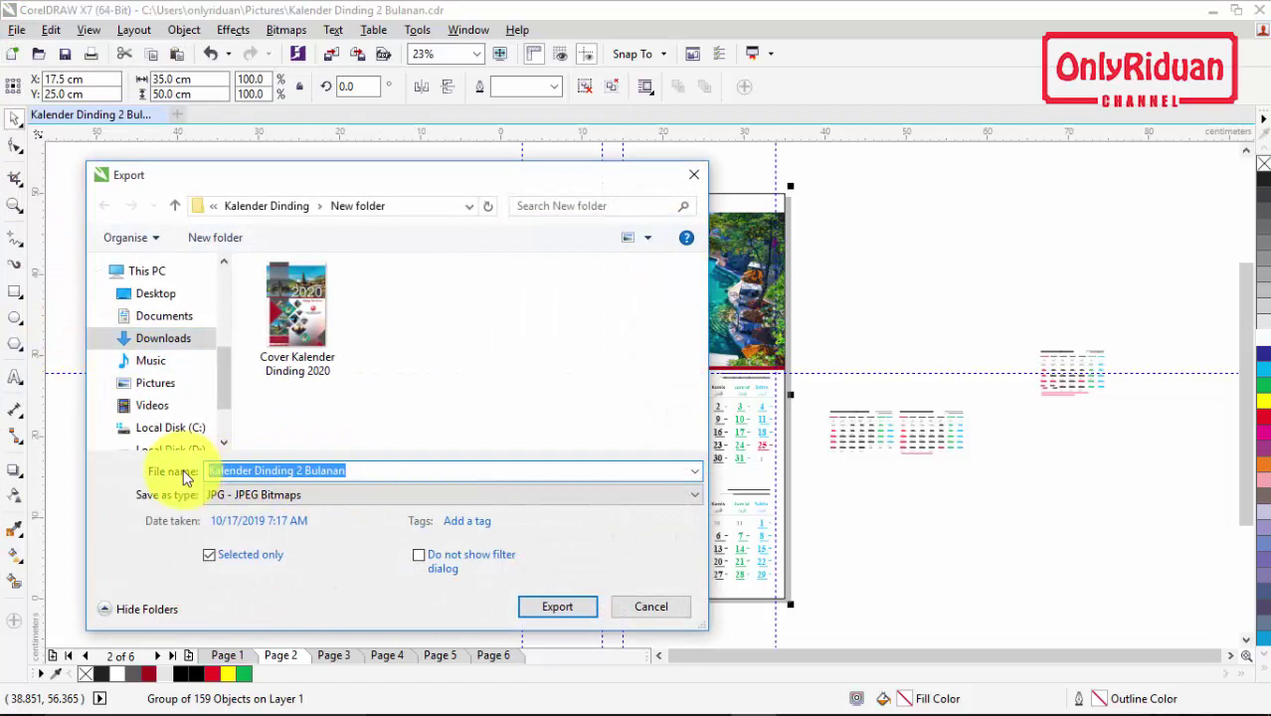
{"action": "type", "text": "Januari Februari"}
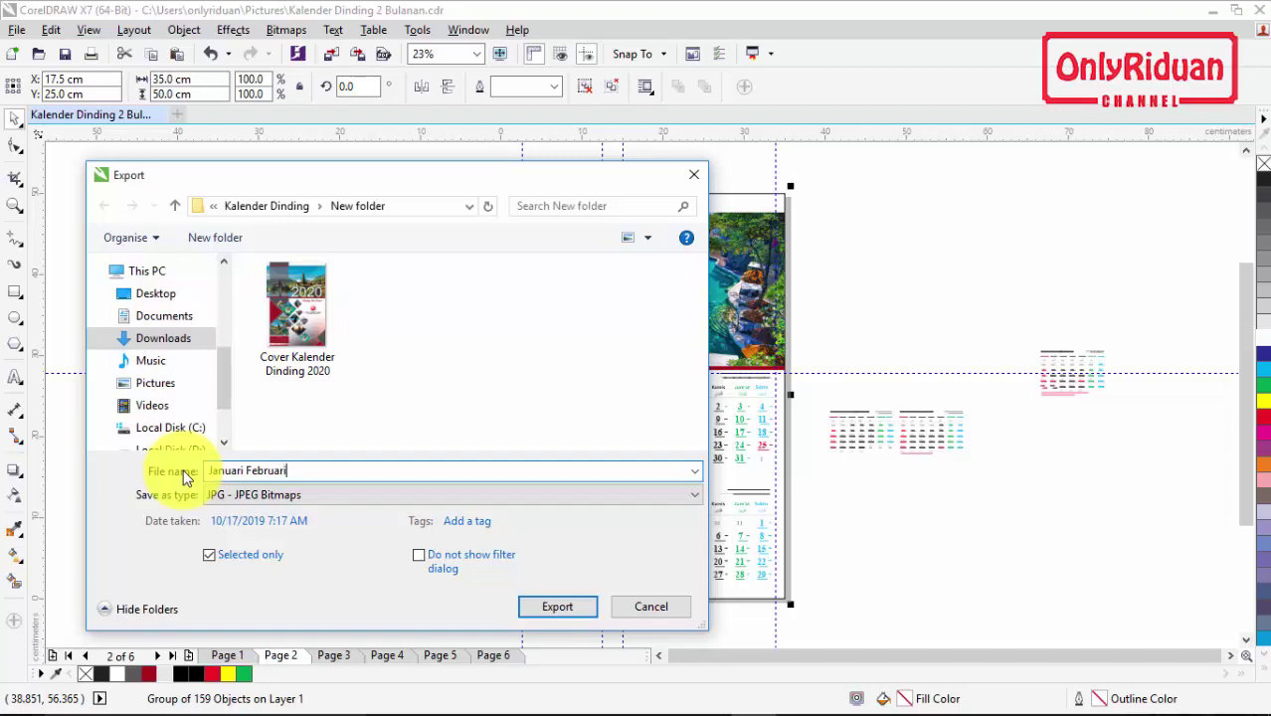
{"action": "left_click", "coordinate": [571, 615]}
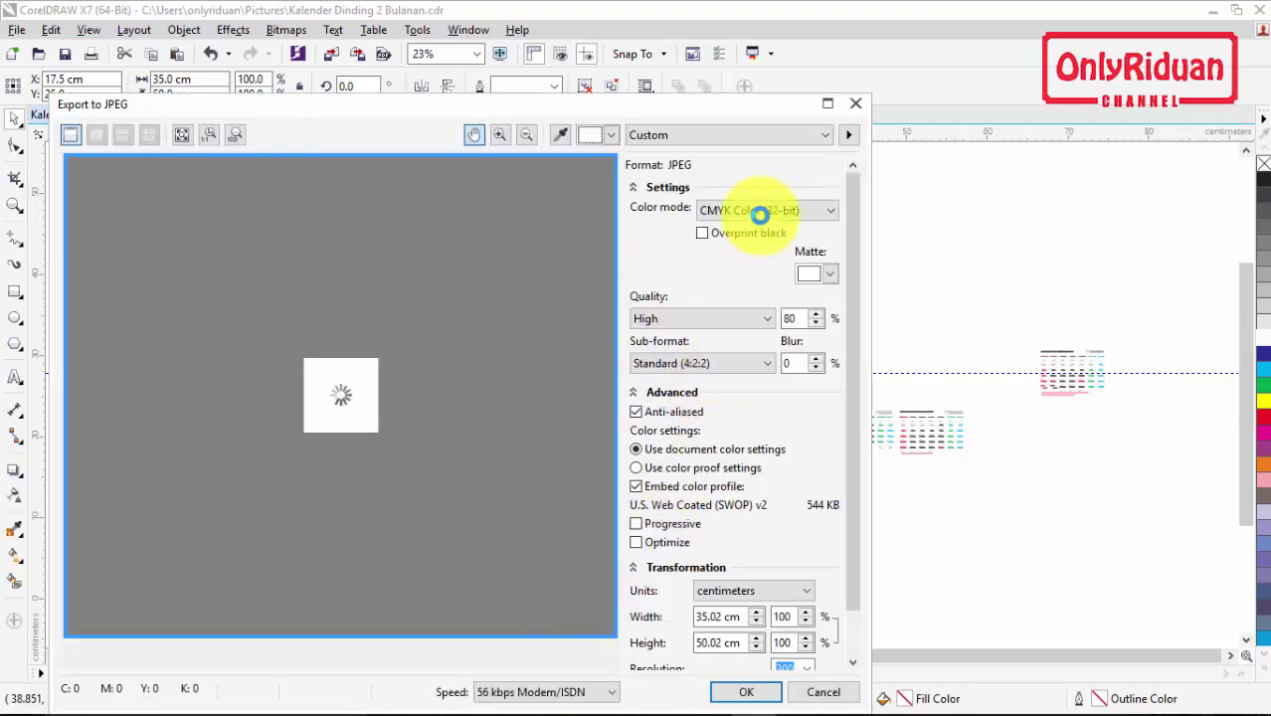
{"action": "scroll", "coordinate": [851, 299], "scroll_direction": "down", "scroll_amount": 2}
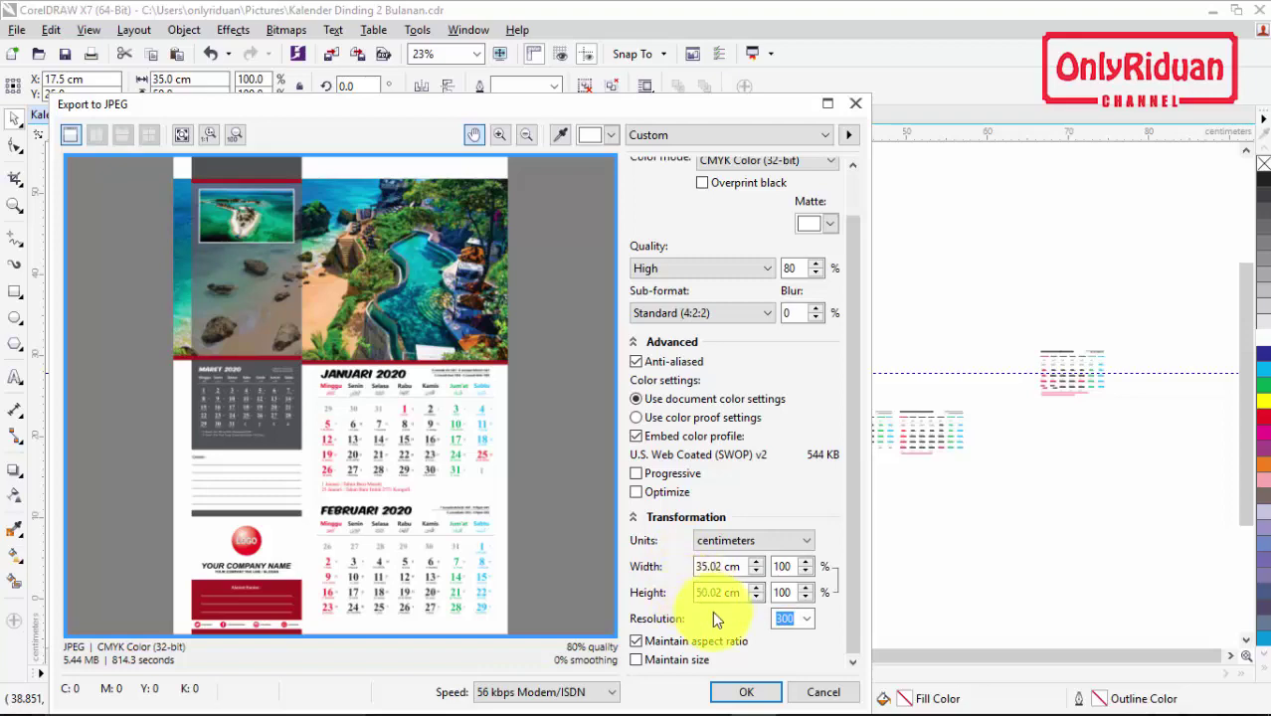
{"action": "left_click", "coordinate": [742, 692]}
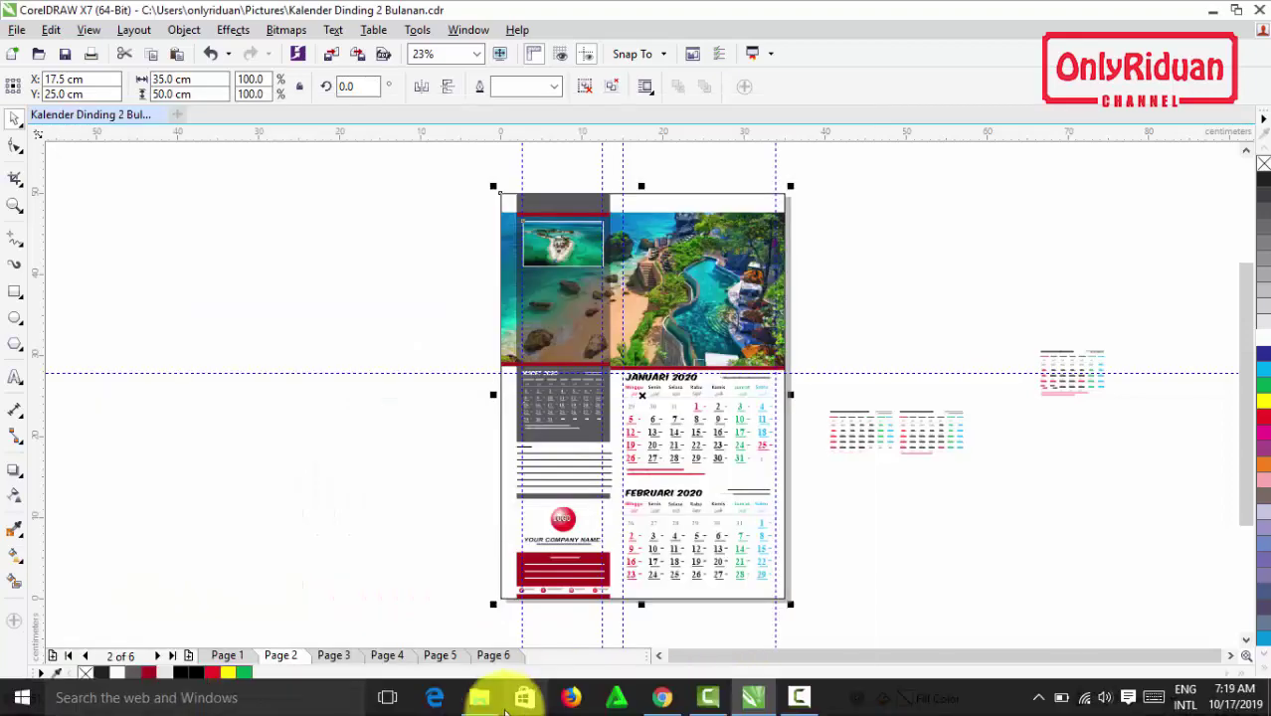
{"action": "left_click", "coordinate": [480, 697]}
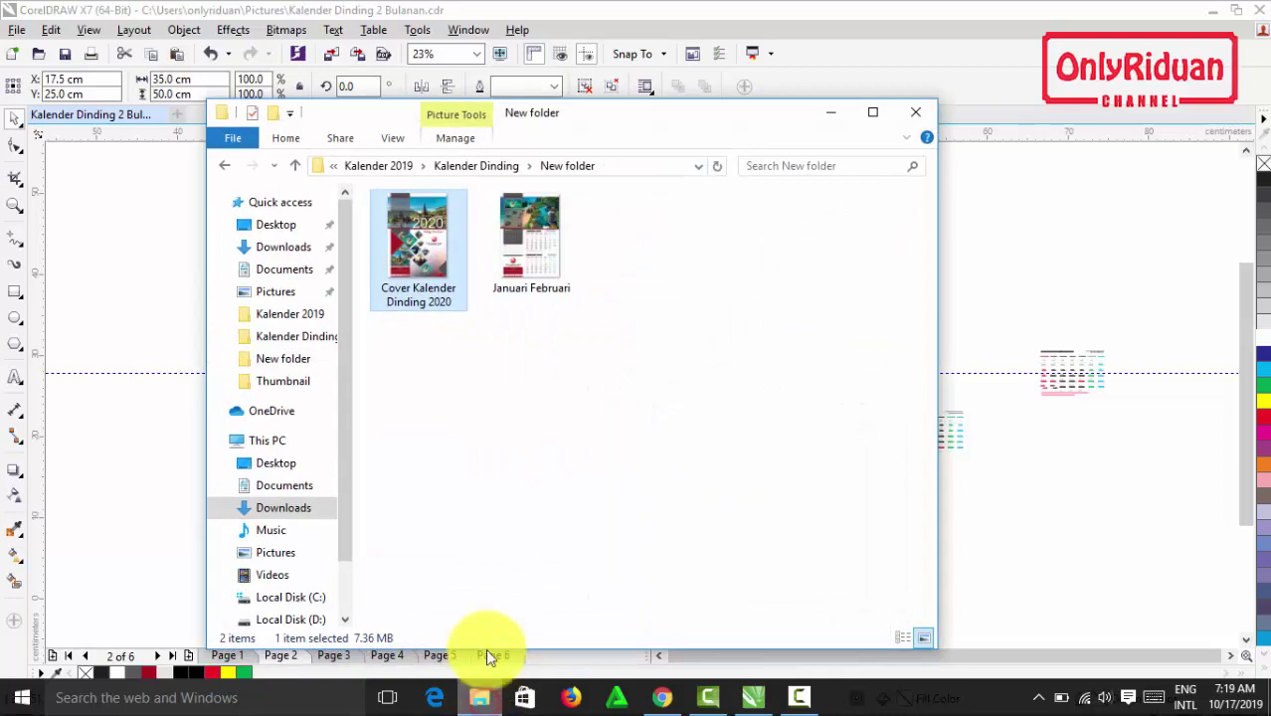
{"action": "double_click", "coordinate": [543, 263]}
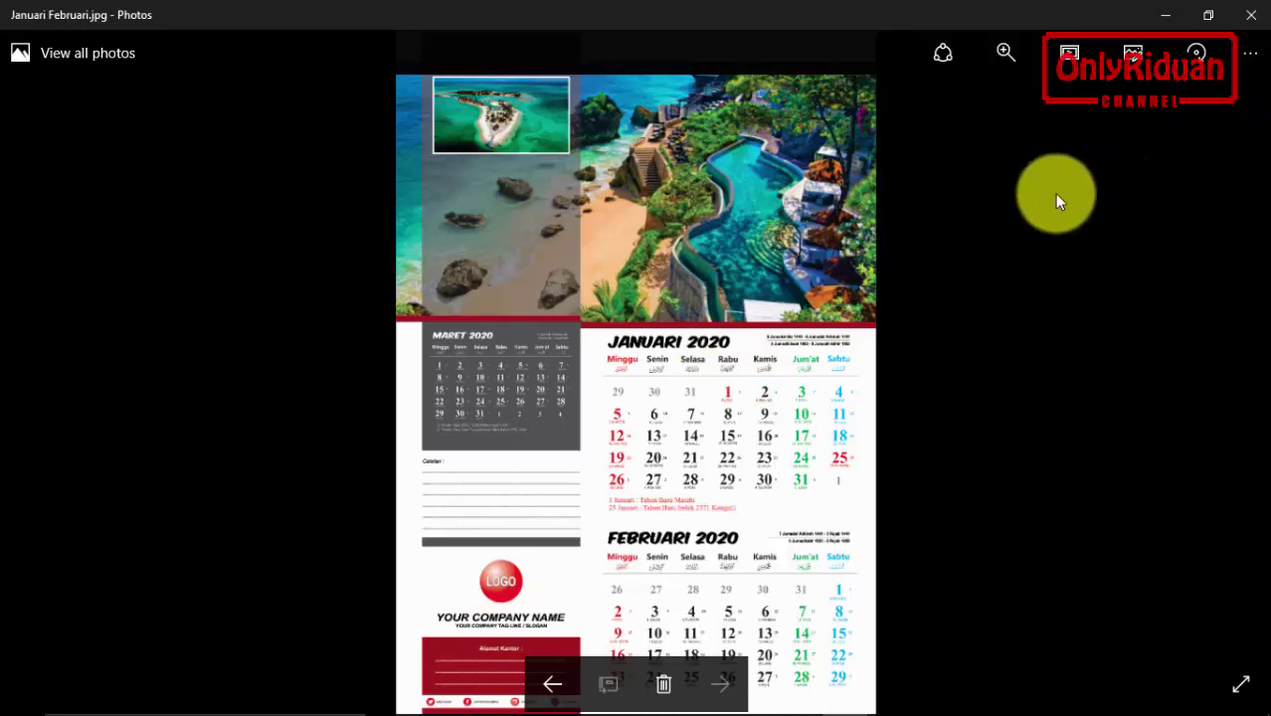
{"action": "left_click", "coordinate": [1251, 15]}
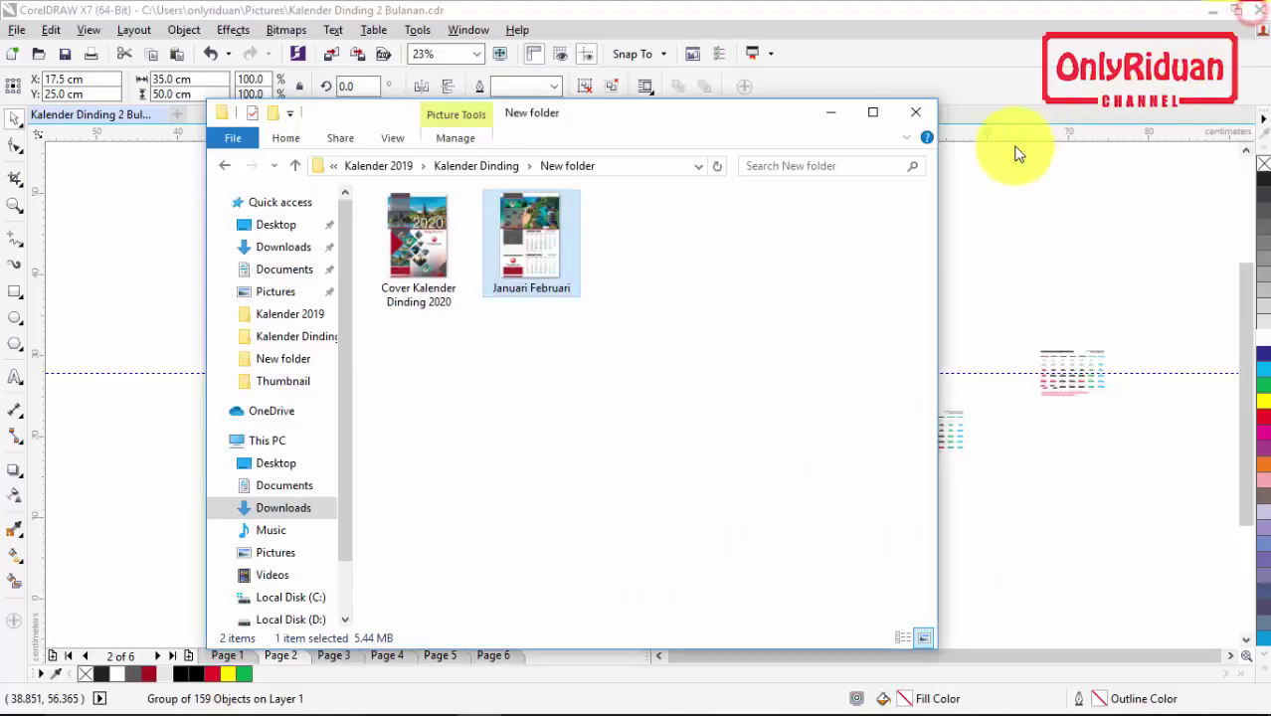
{"action": "left_click", "coordinate": [833, 112]}
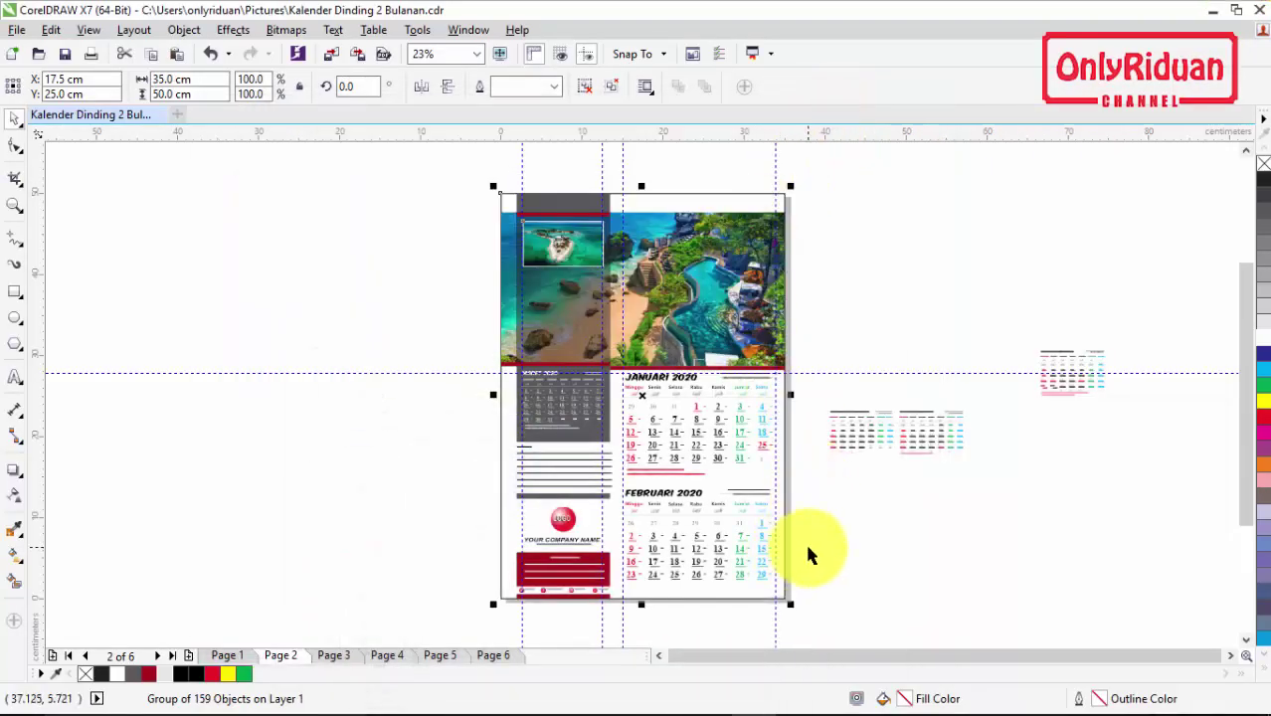